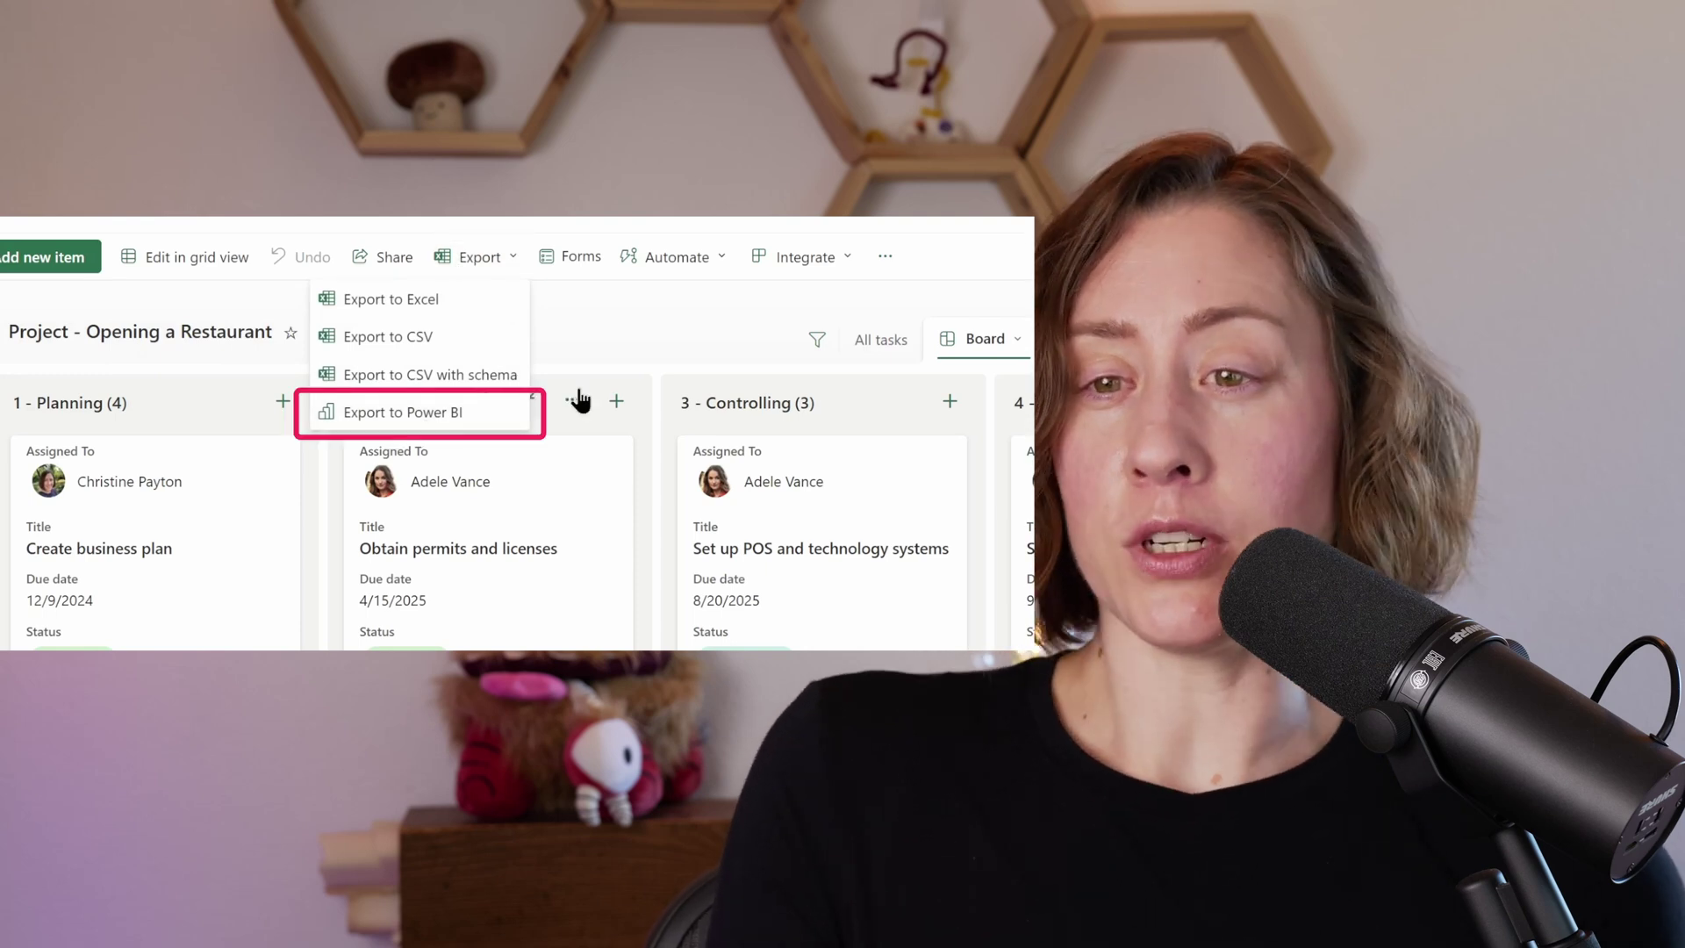
- Open the list's Power BI integration options, then clear the In-progress slice and toggle an assignee cross-filter
{"action": "left_click", "coordinate": [777, 263]}
{"action": "mouse_move", "coordinate": [794, 383]}
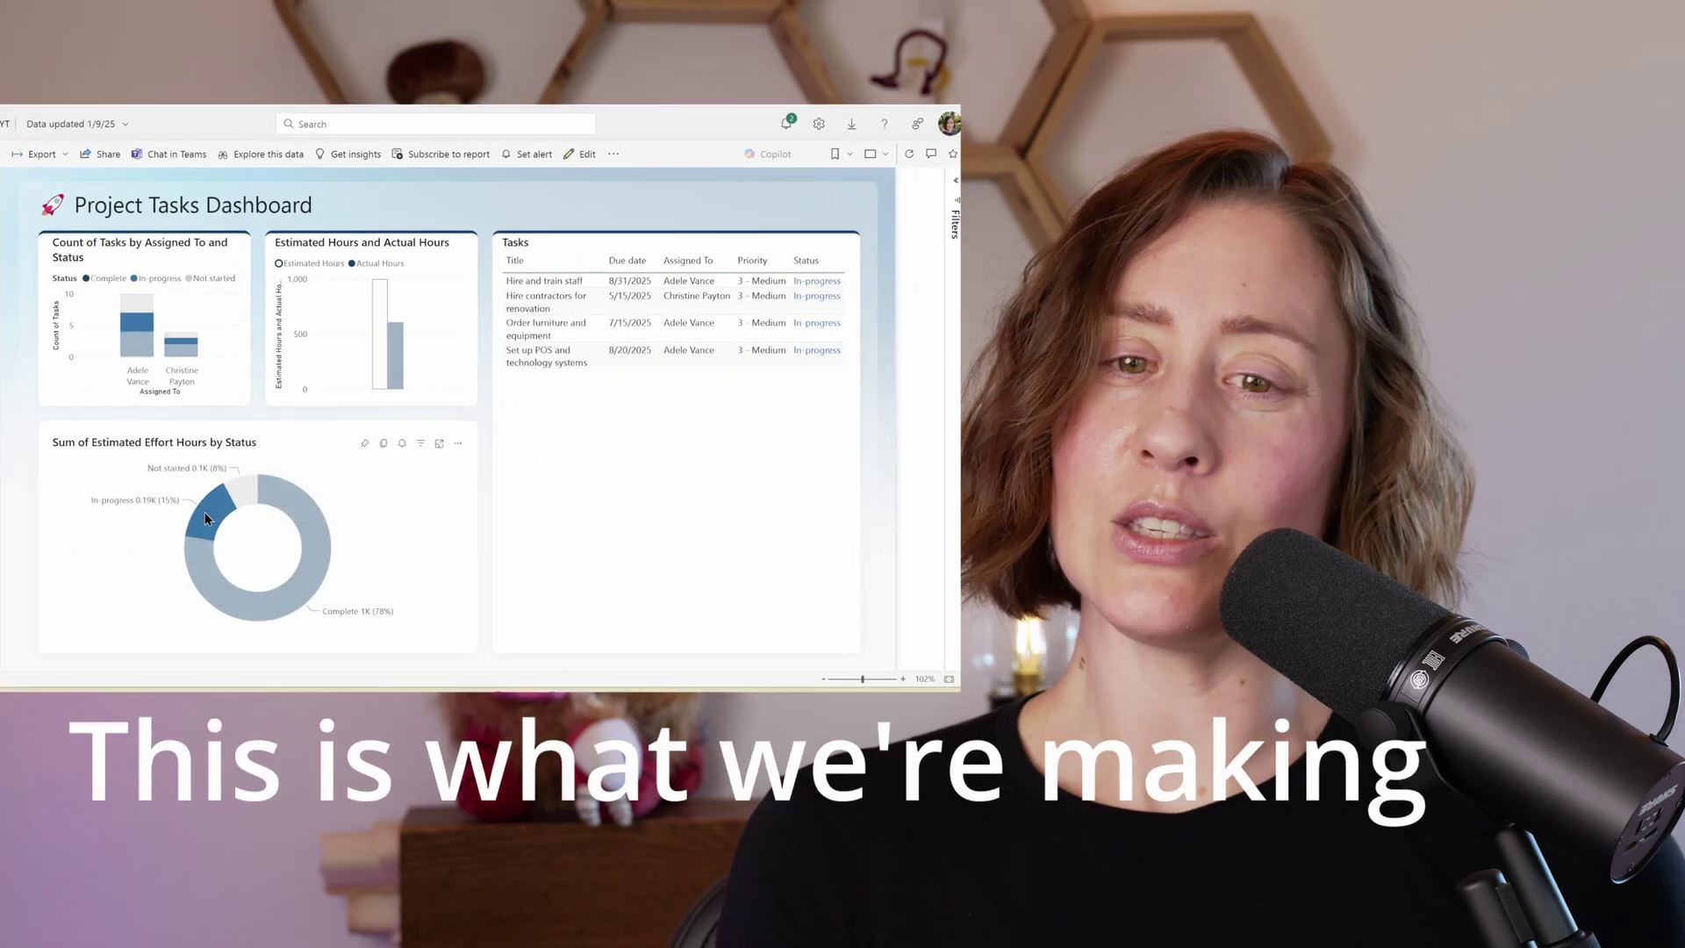
{"action": "left_click", "coordinate": [207, 517]}
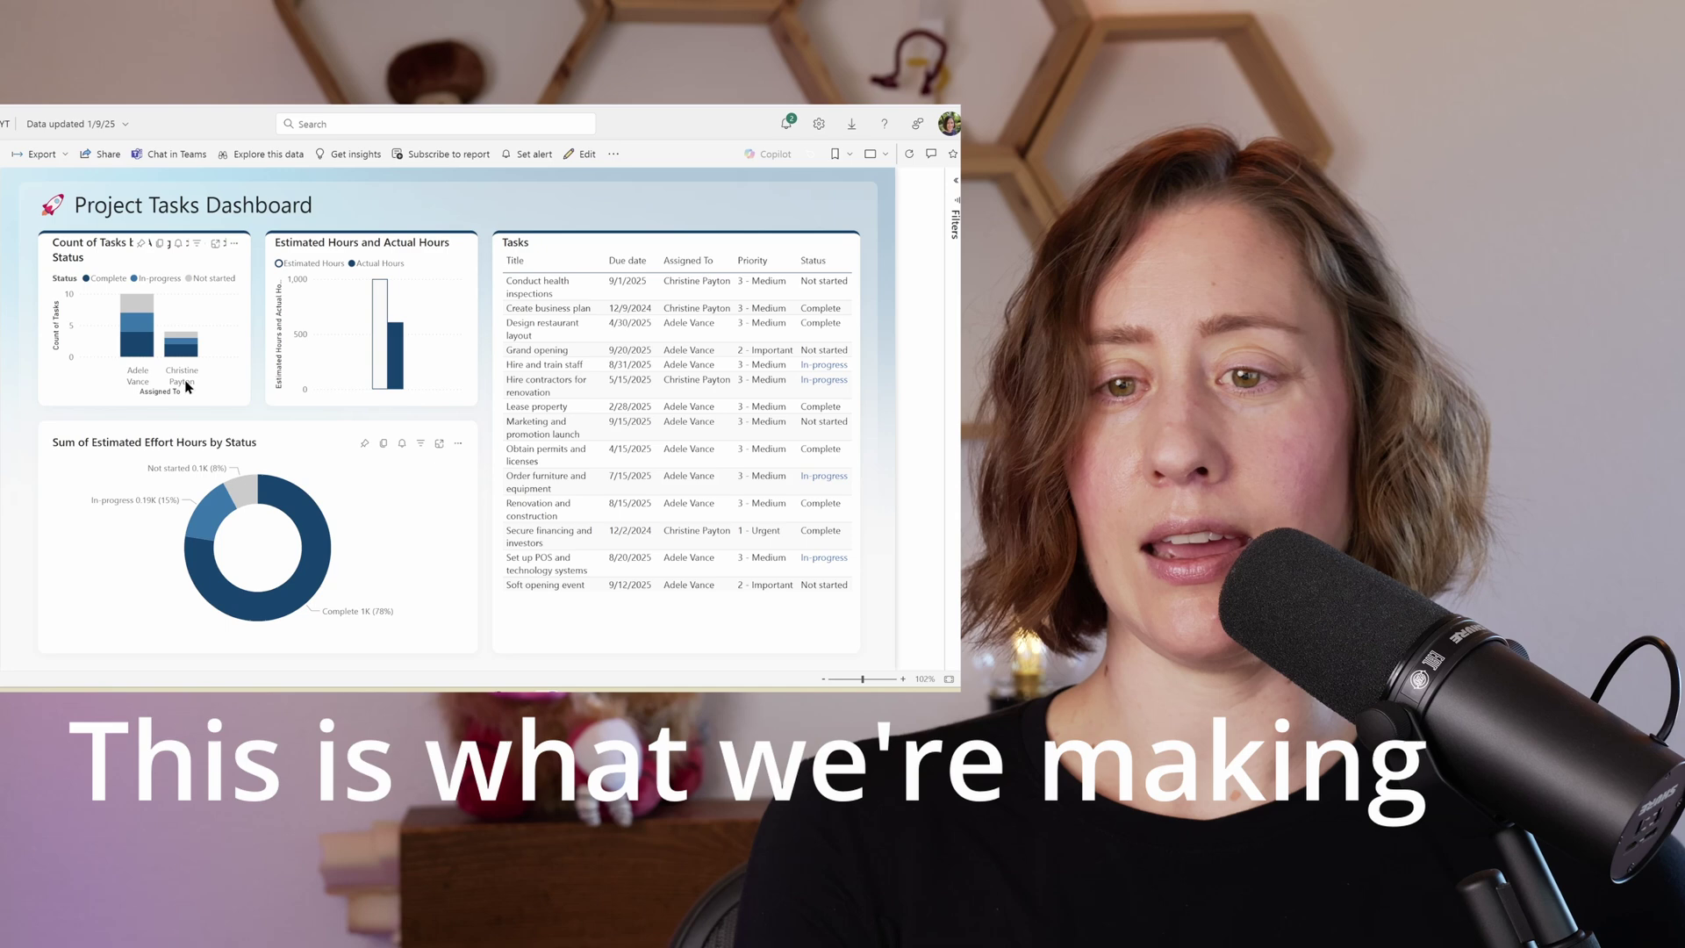
{"action": "left_click", "coordinate": [188, 386]}
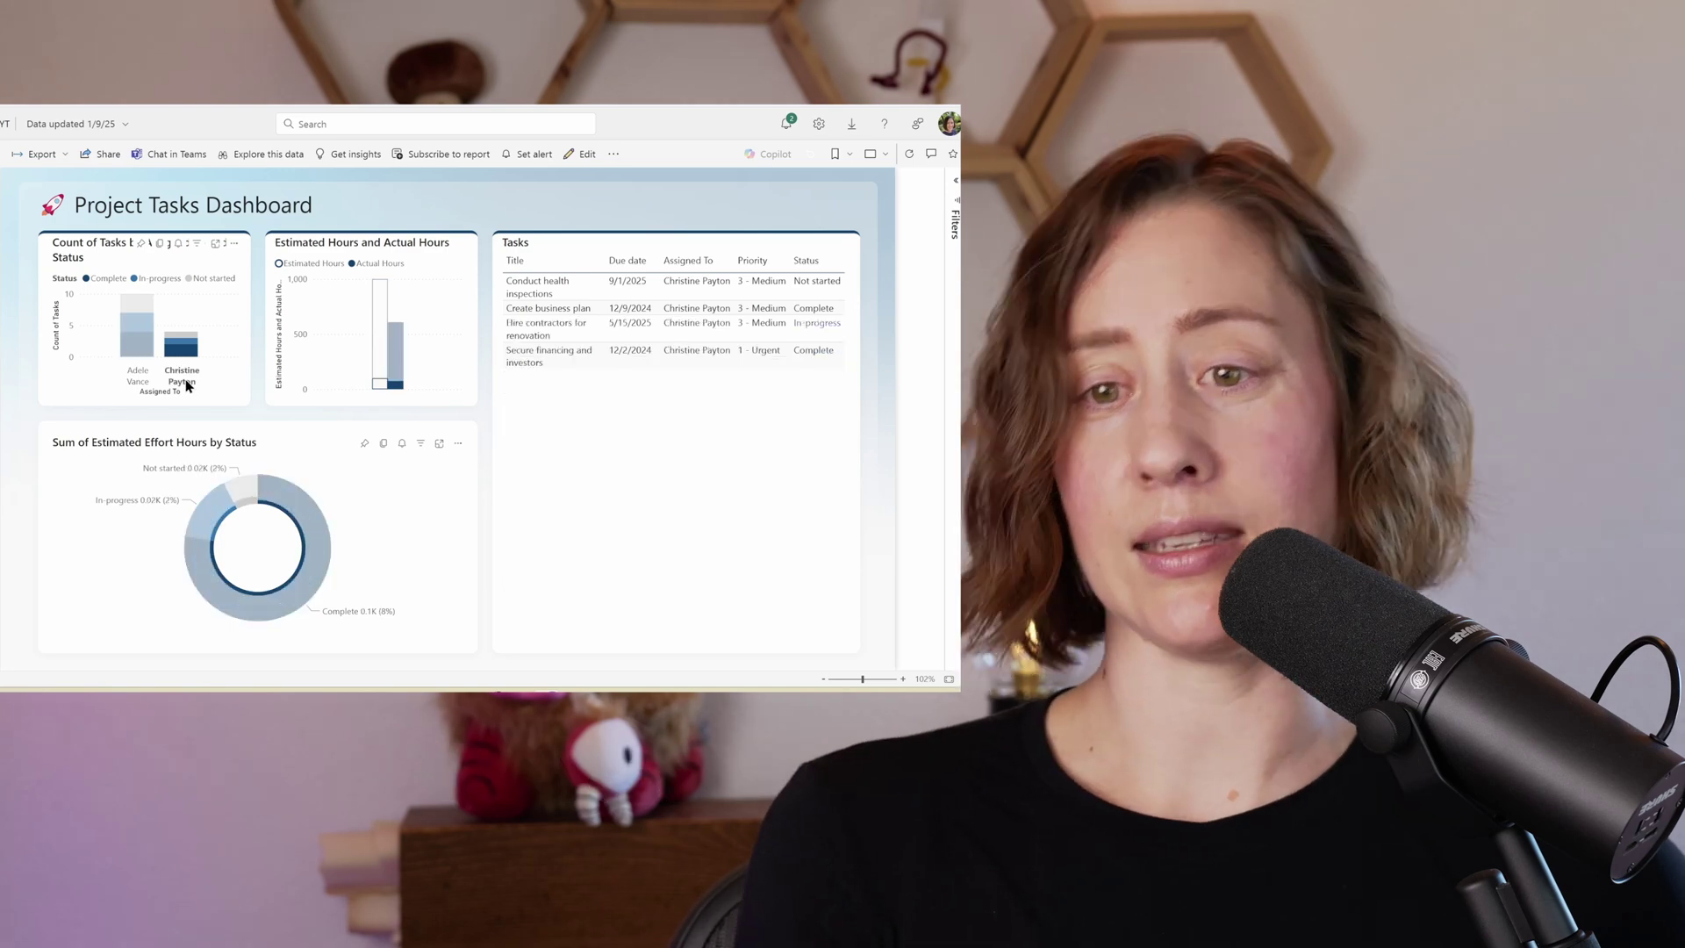
{"action": "left_click", "coordinate": [187, 386]}
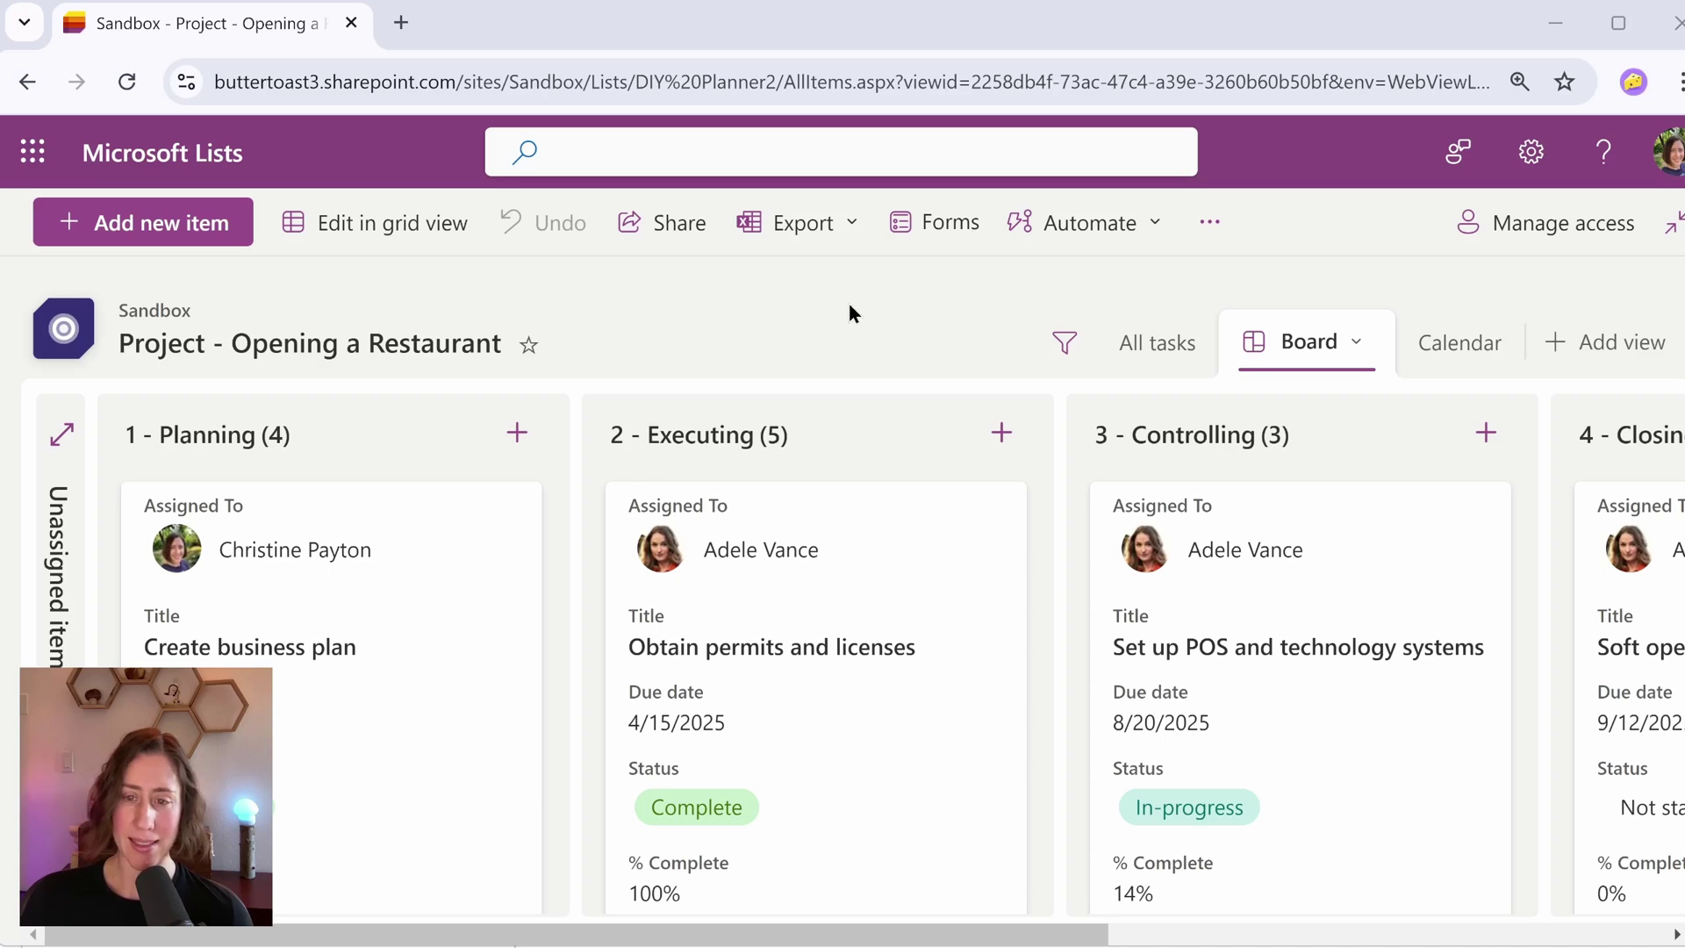
{"action": "scroll", "coordinate": [948, 781], "scroll_direction": "down", "scroll_amount": 3}
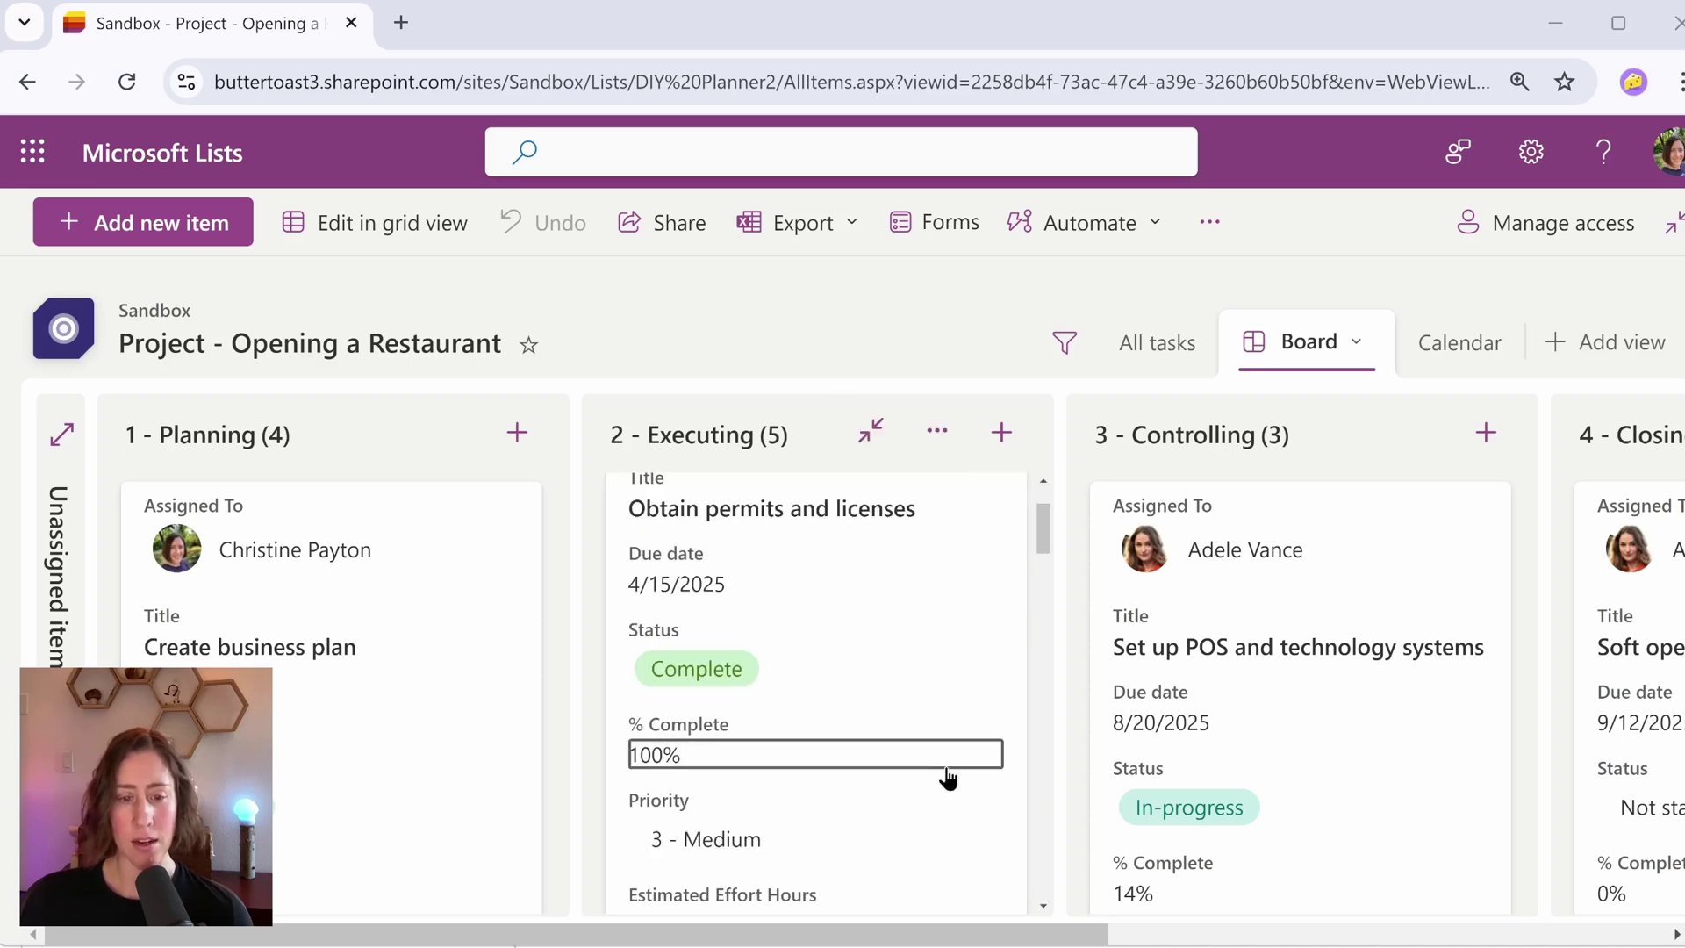
{"action": "scroll", "coordinate": [1177, 714], "scroll_direction": "down", "scroll_amount": 3}
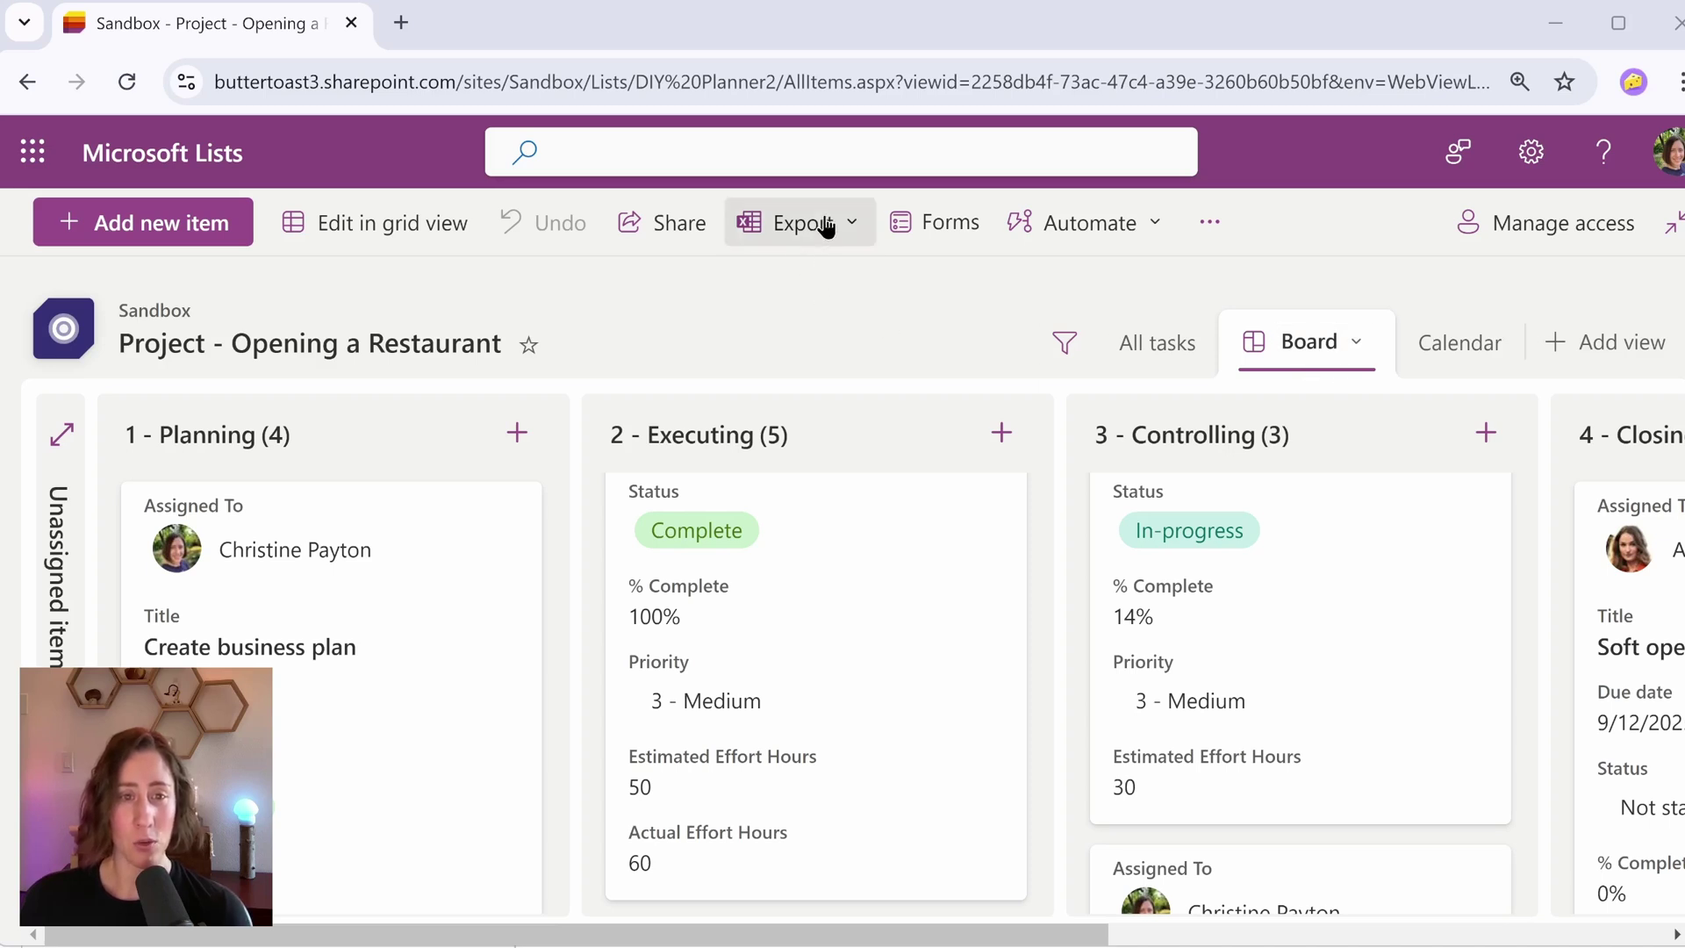
{"action": "left_click", "coordinate": [851, 233]}
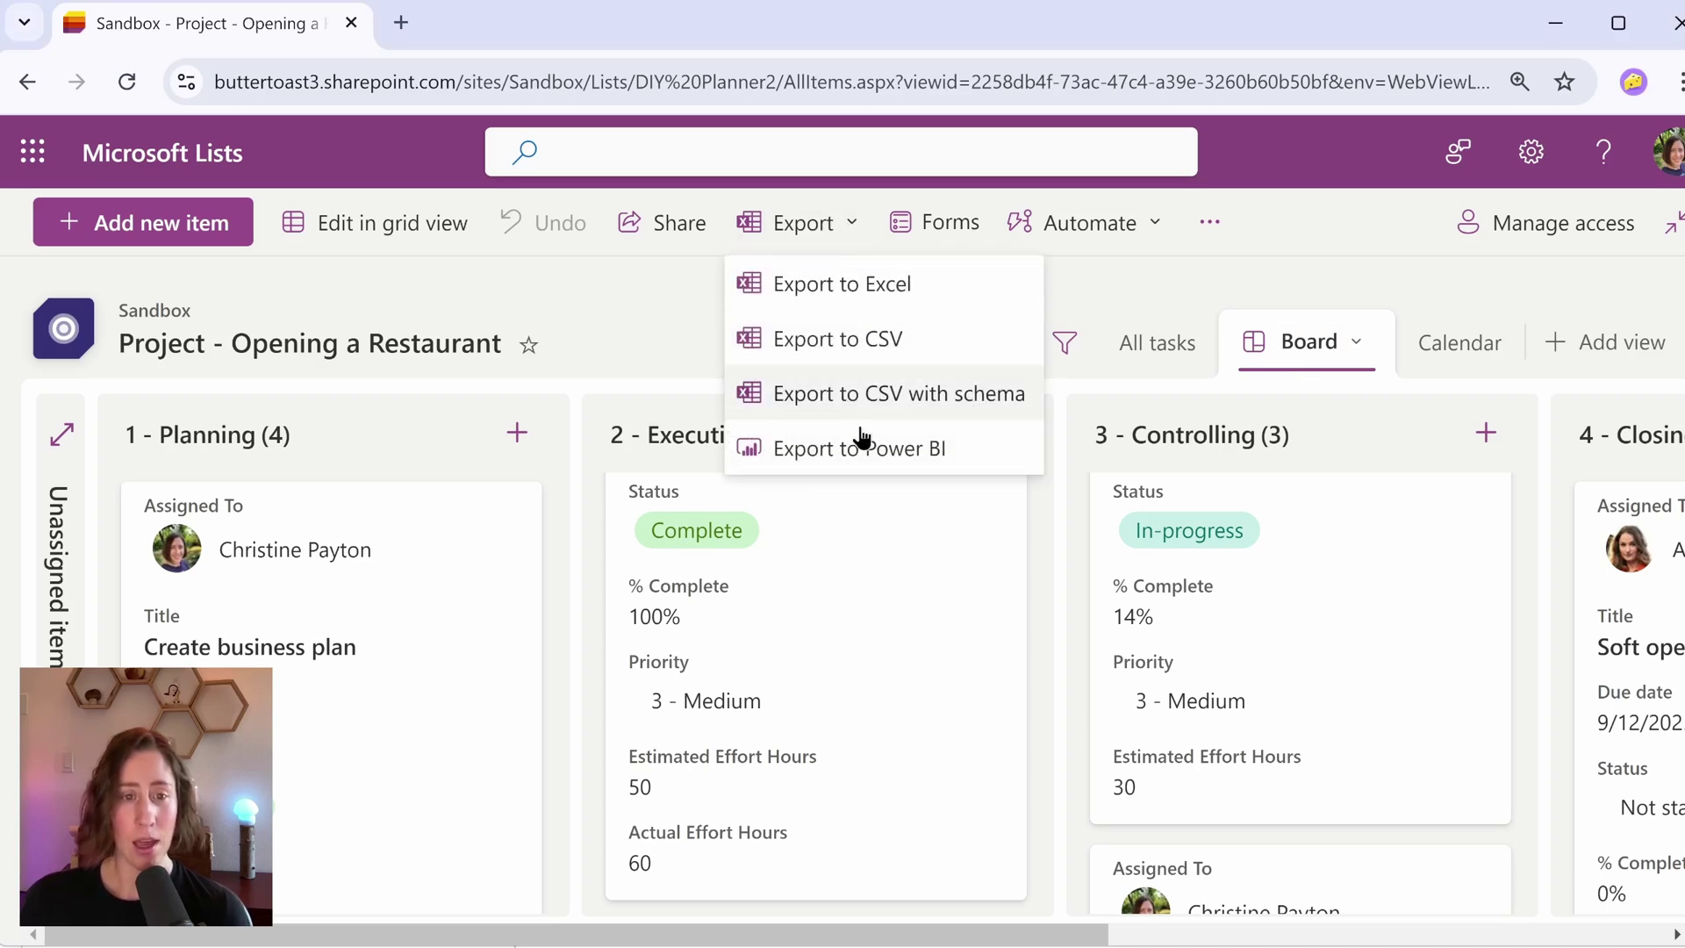
{"action": "left_click", "coordinate": [1209, 222]}
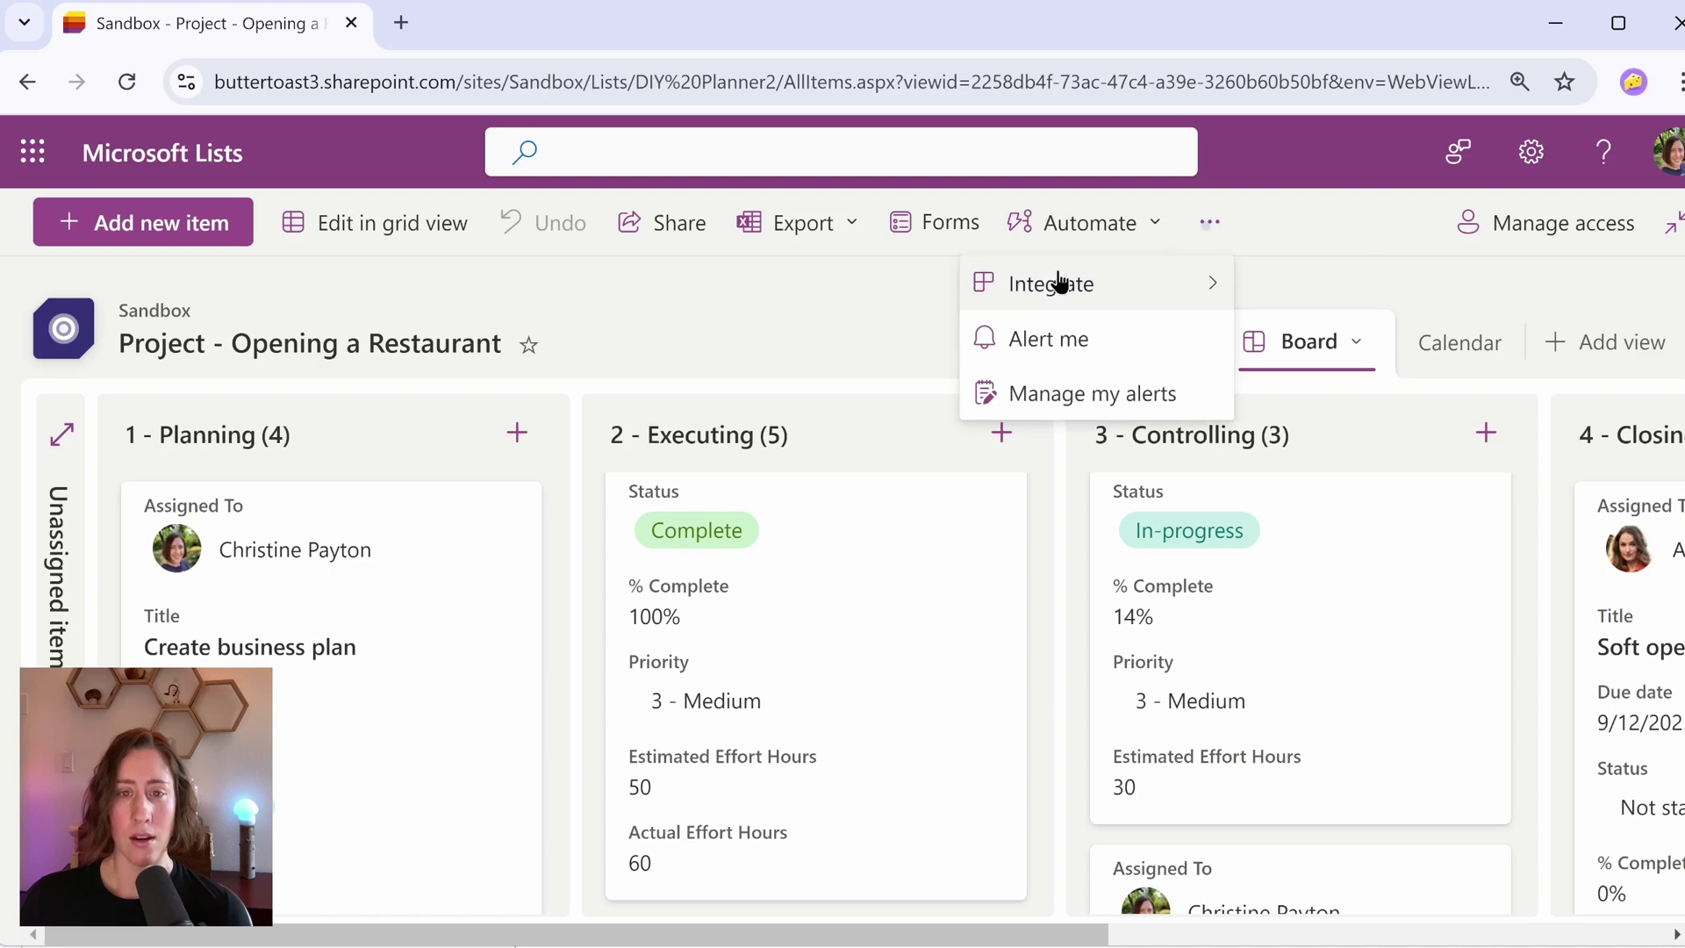
{"action": "left_click", "coordinate": [1046, 288]}
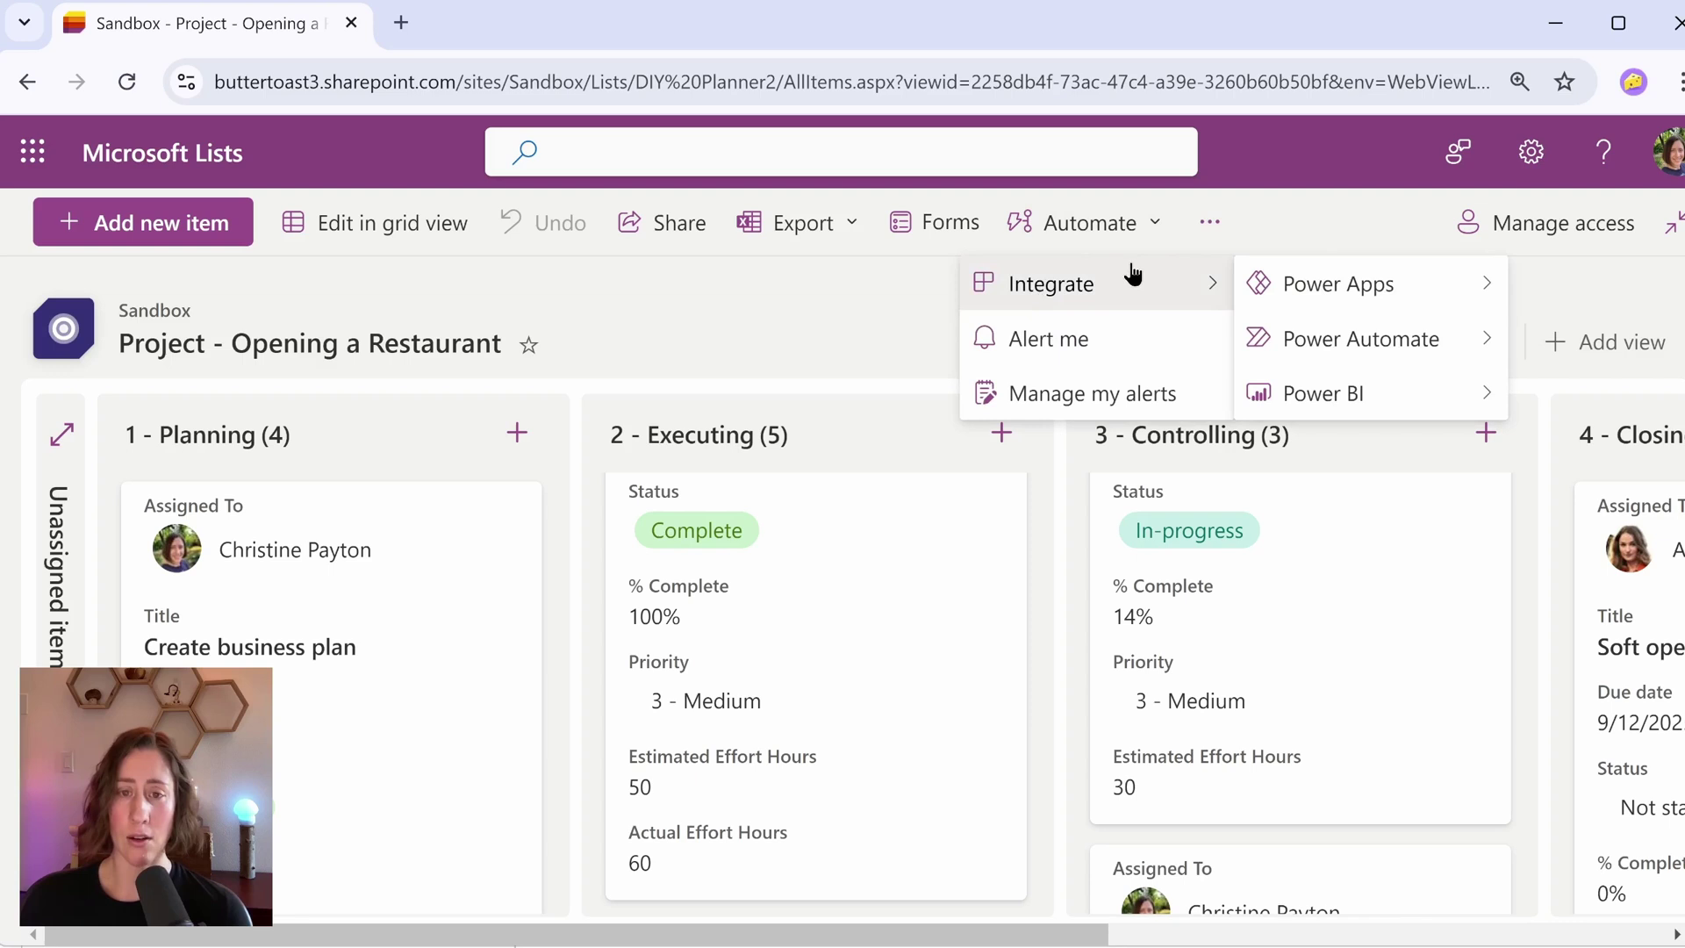
{"action": "mouse_move", "coordinate": [1337, 403]}
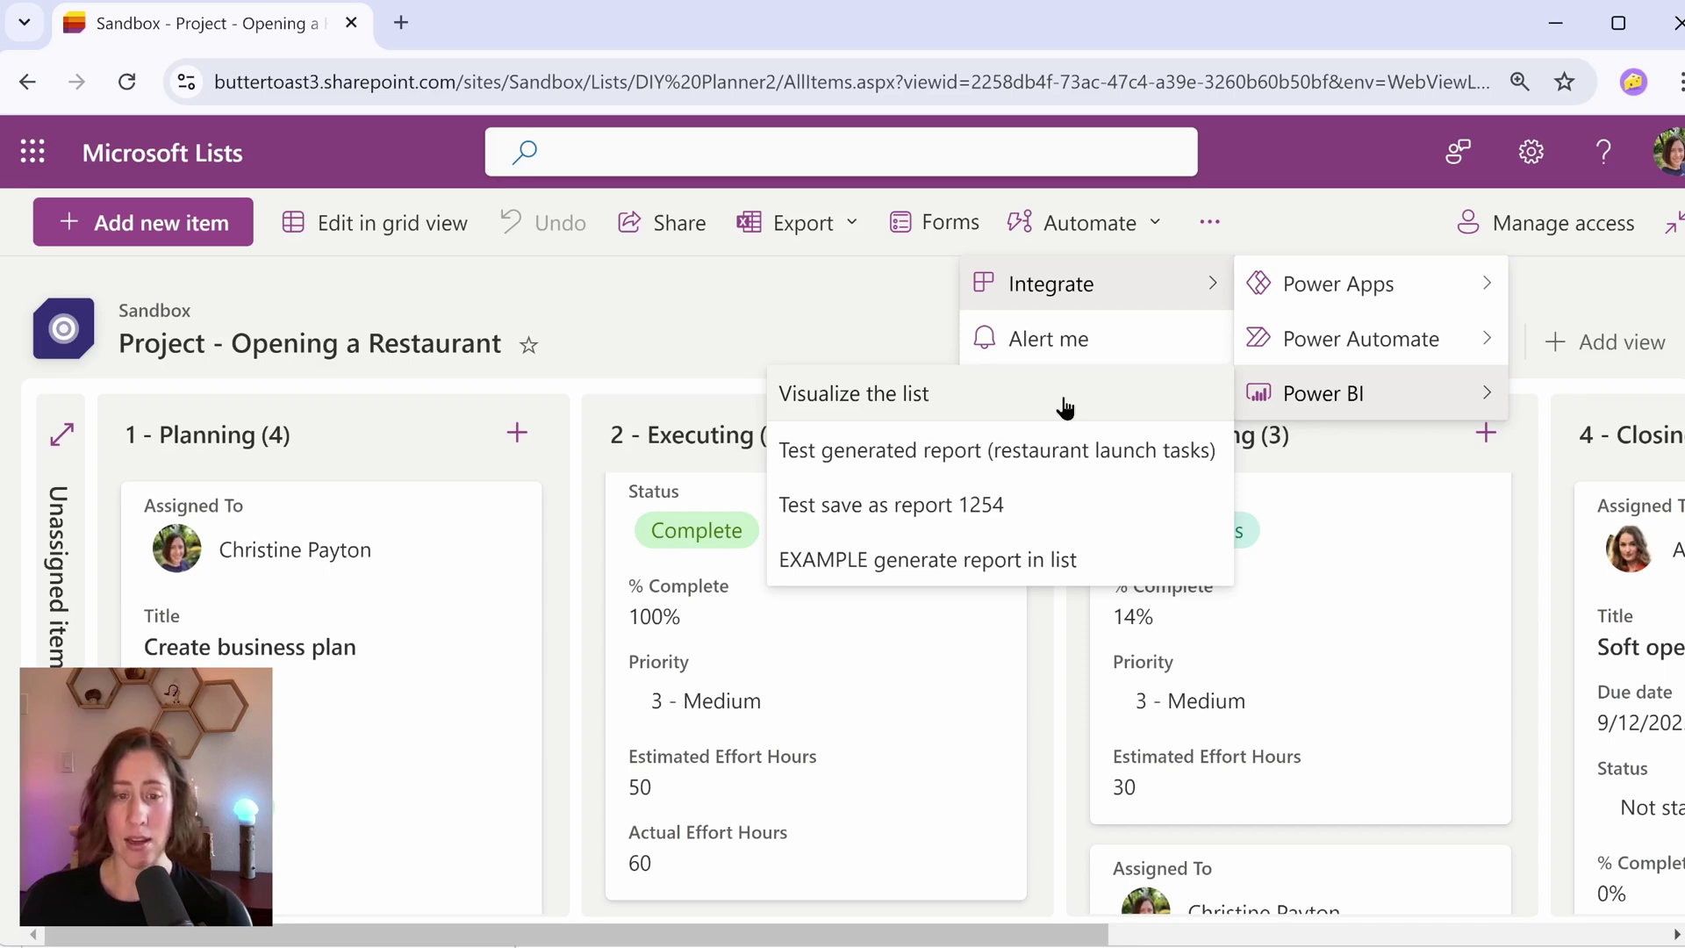
{"action": "key", "text": "Escape"}
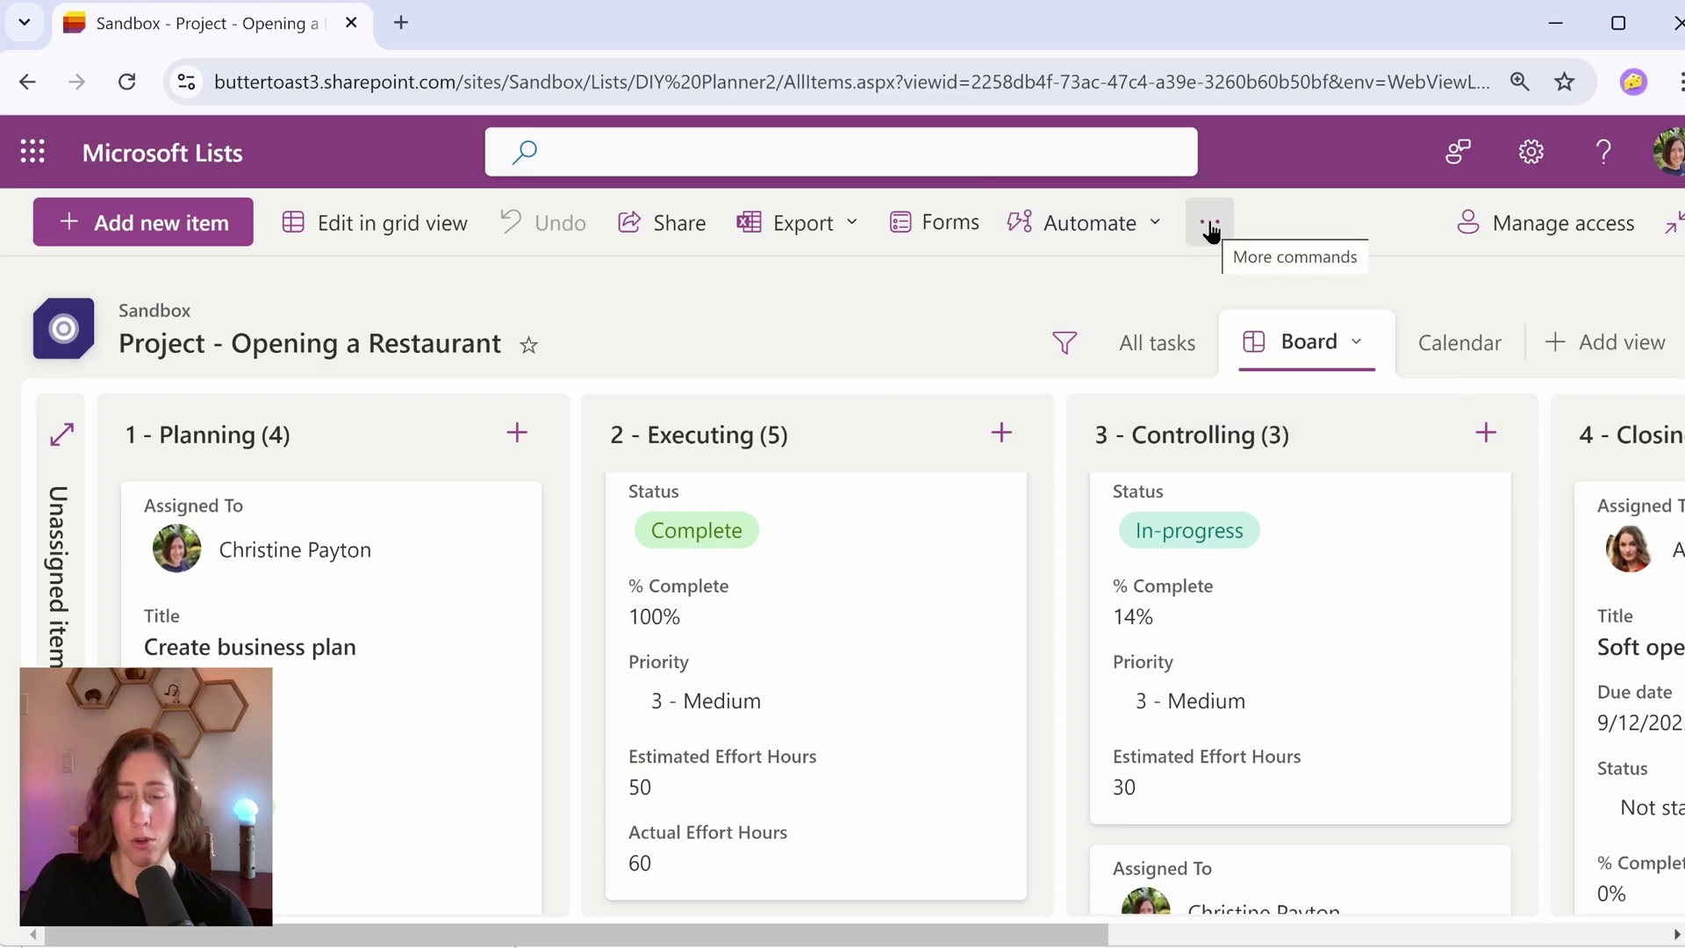
{"action": "left_click", "coordinate": [1209, 222]}
{"action": "mouse_move", "coordinate": [1154, 298]}
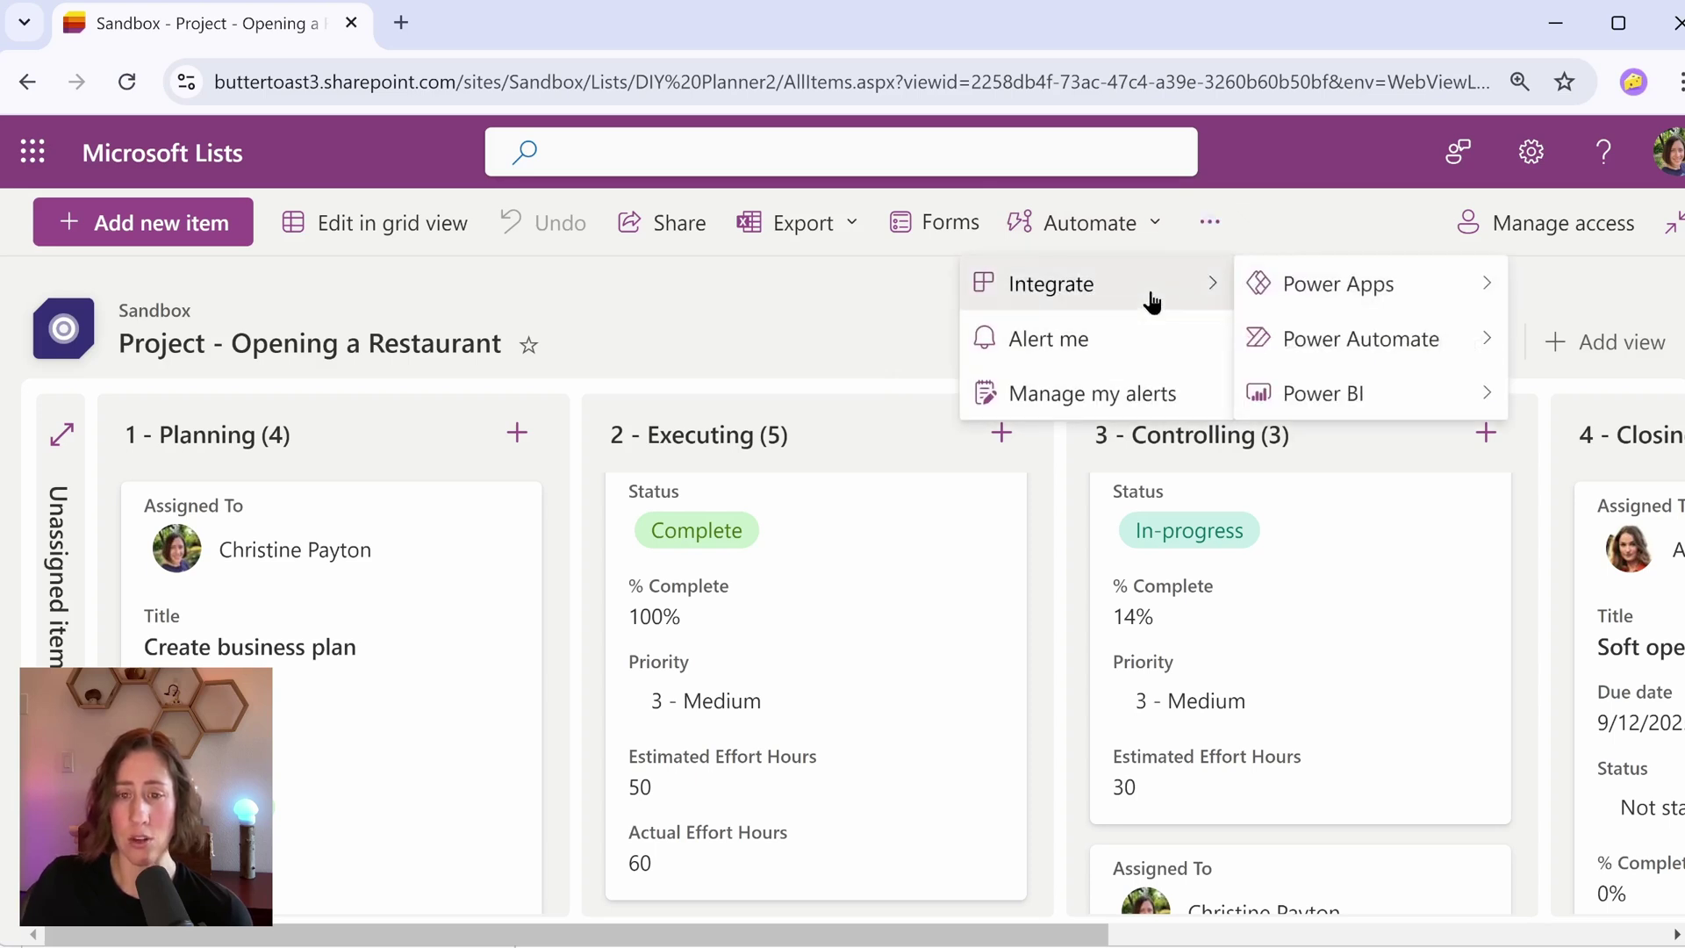
{"action": "mouse_move", "coordinate": [1334, 403]}
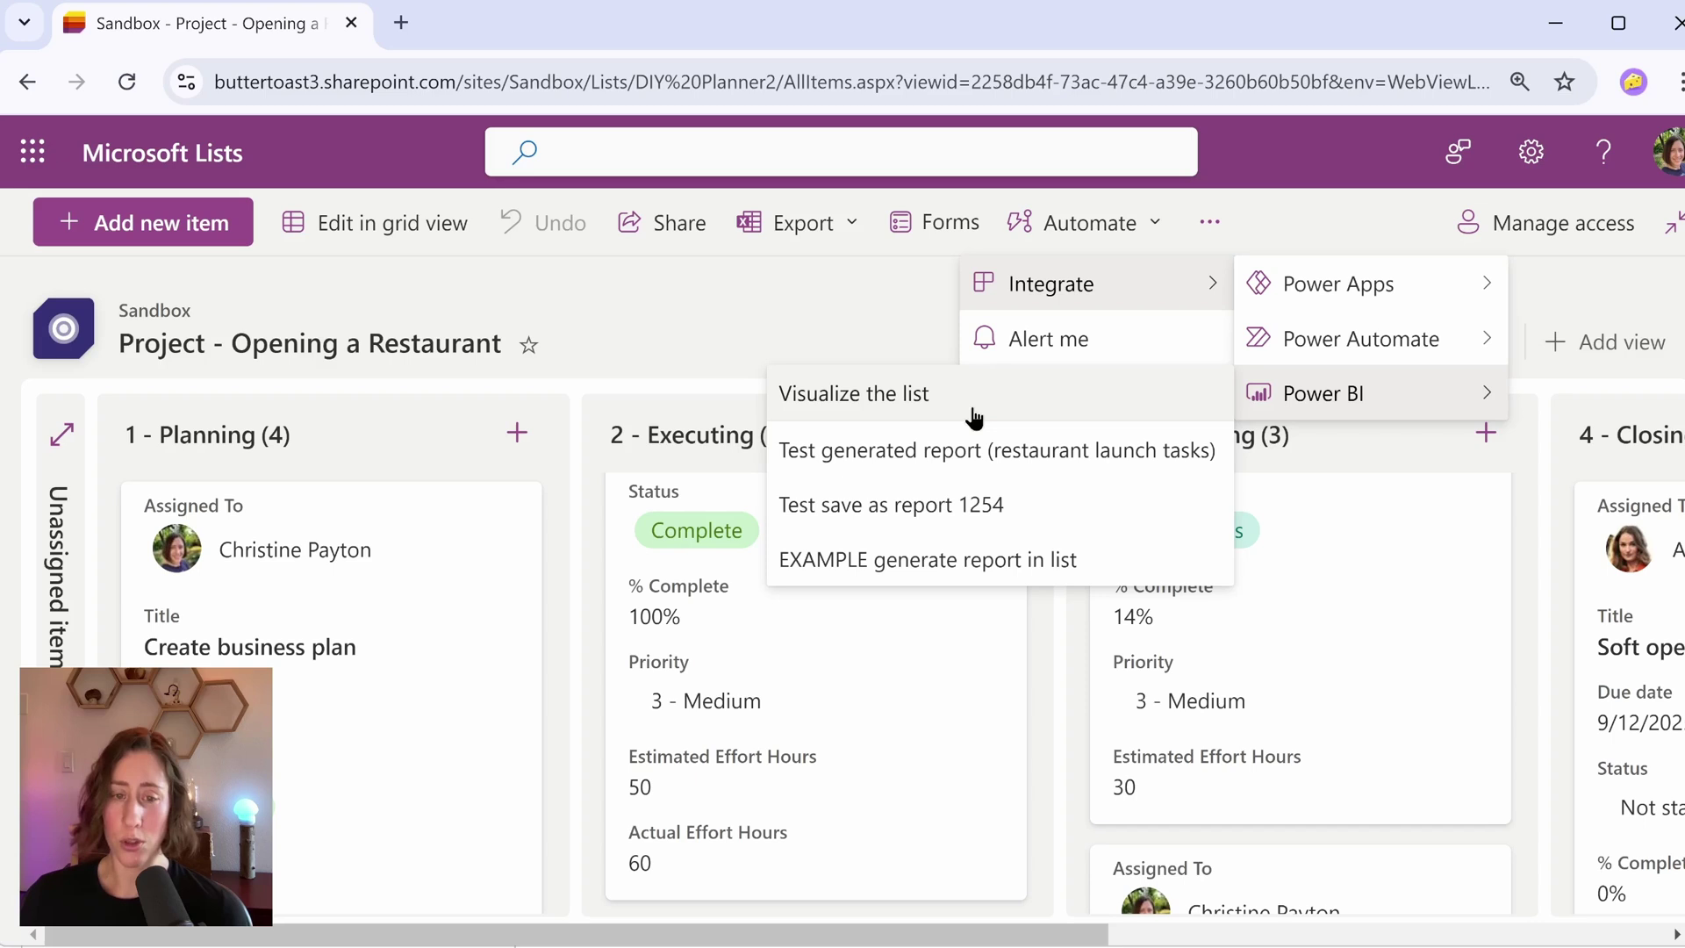
- Close the integration menu and export the task list to Power BI
{"action": "left_click", "coordinate": [757, 321]}
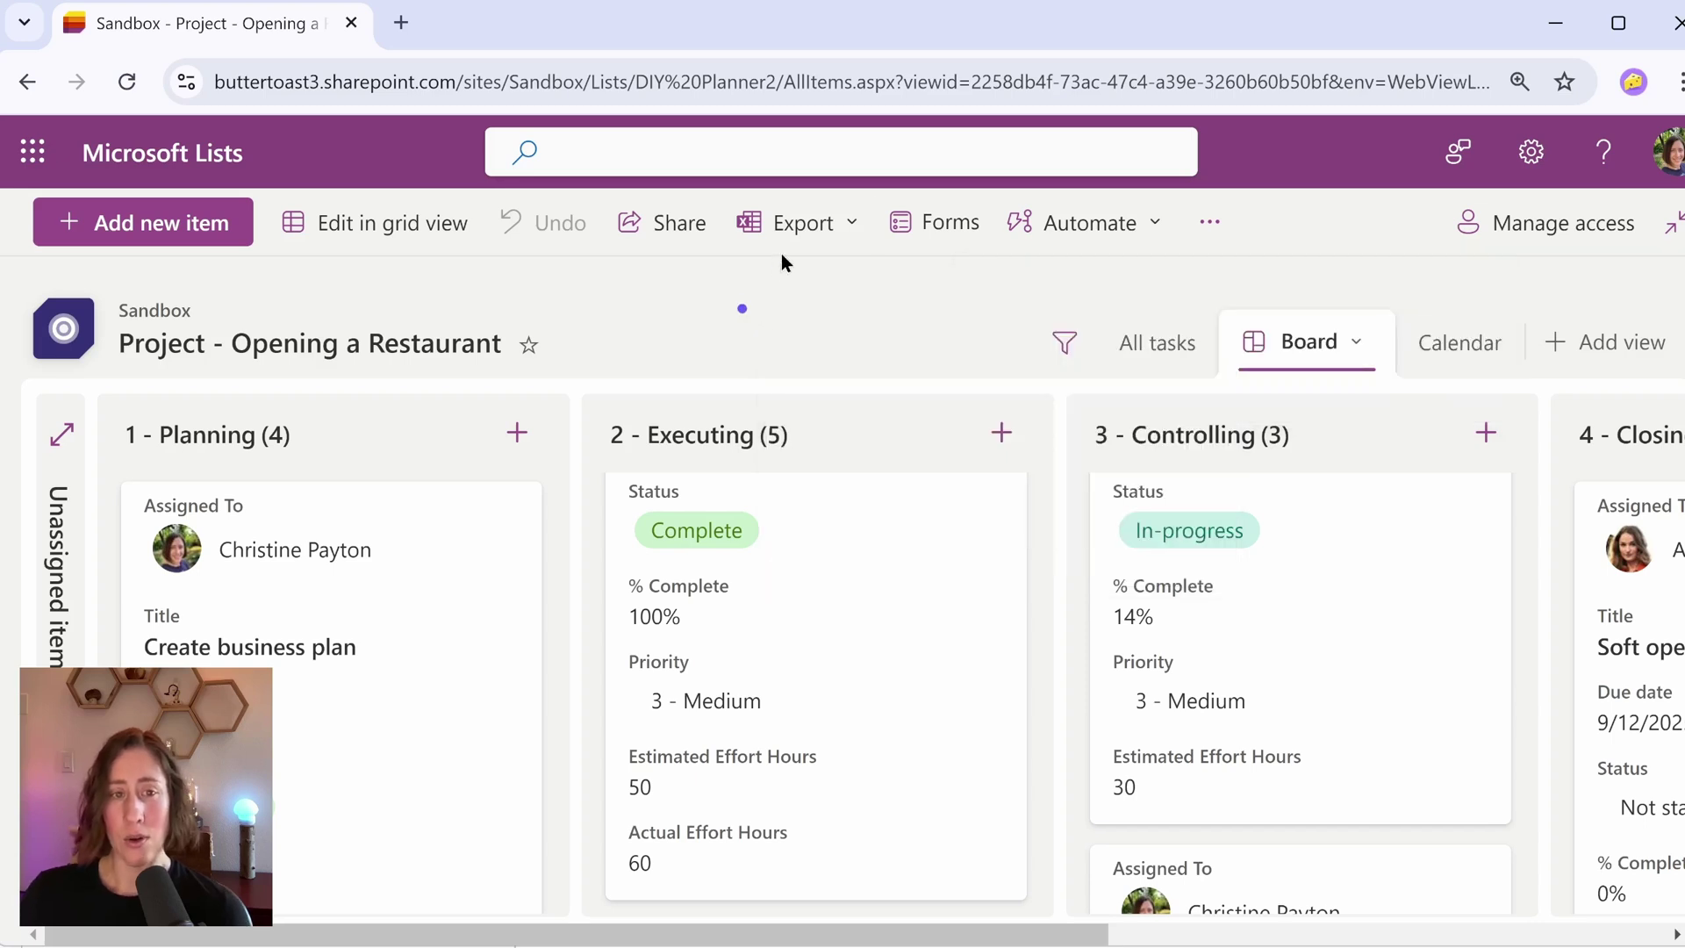
{"action": "left_click", "coordinate": [823, 225]}
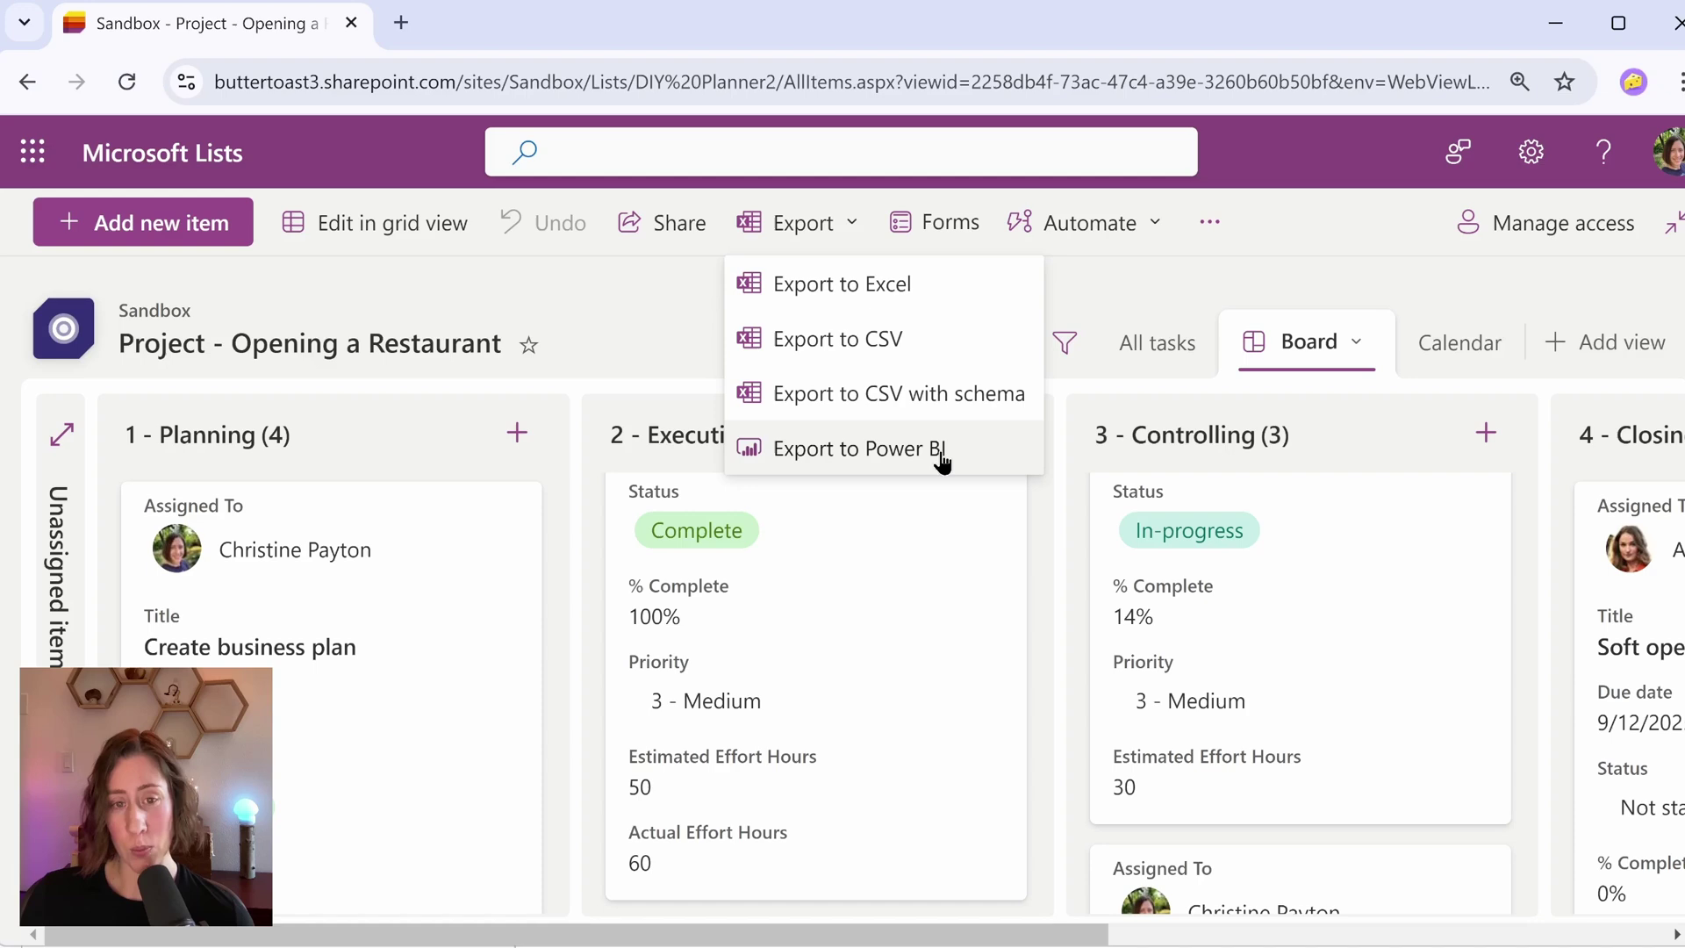
{"action": "left_click", "coordinate": [940, 451]}
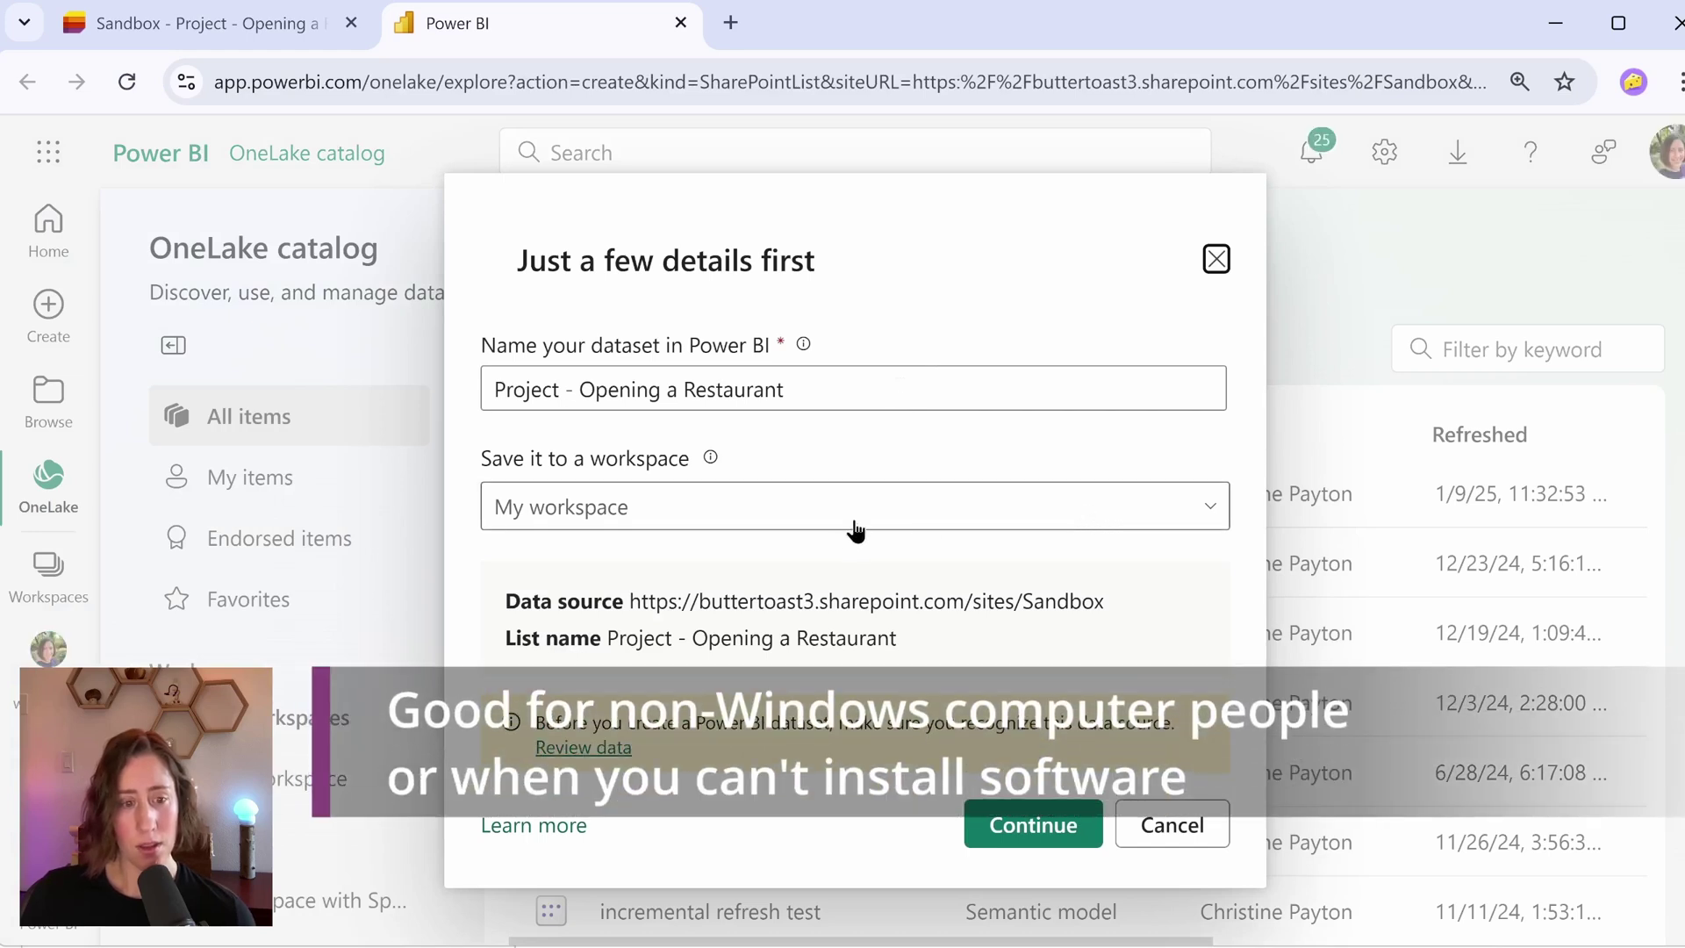
- Keep the 'Project - Opening a Restaurant' name in My workspace and continue with last-used credentials
{"action": "left_click", "coordinate": [753, 518]}
{"action": "left_click", "coordinate": [875, 559]}
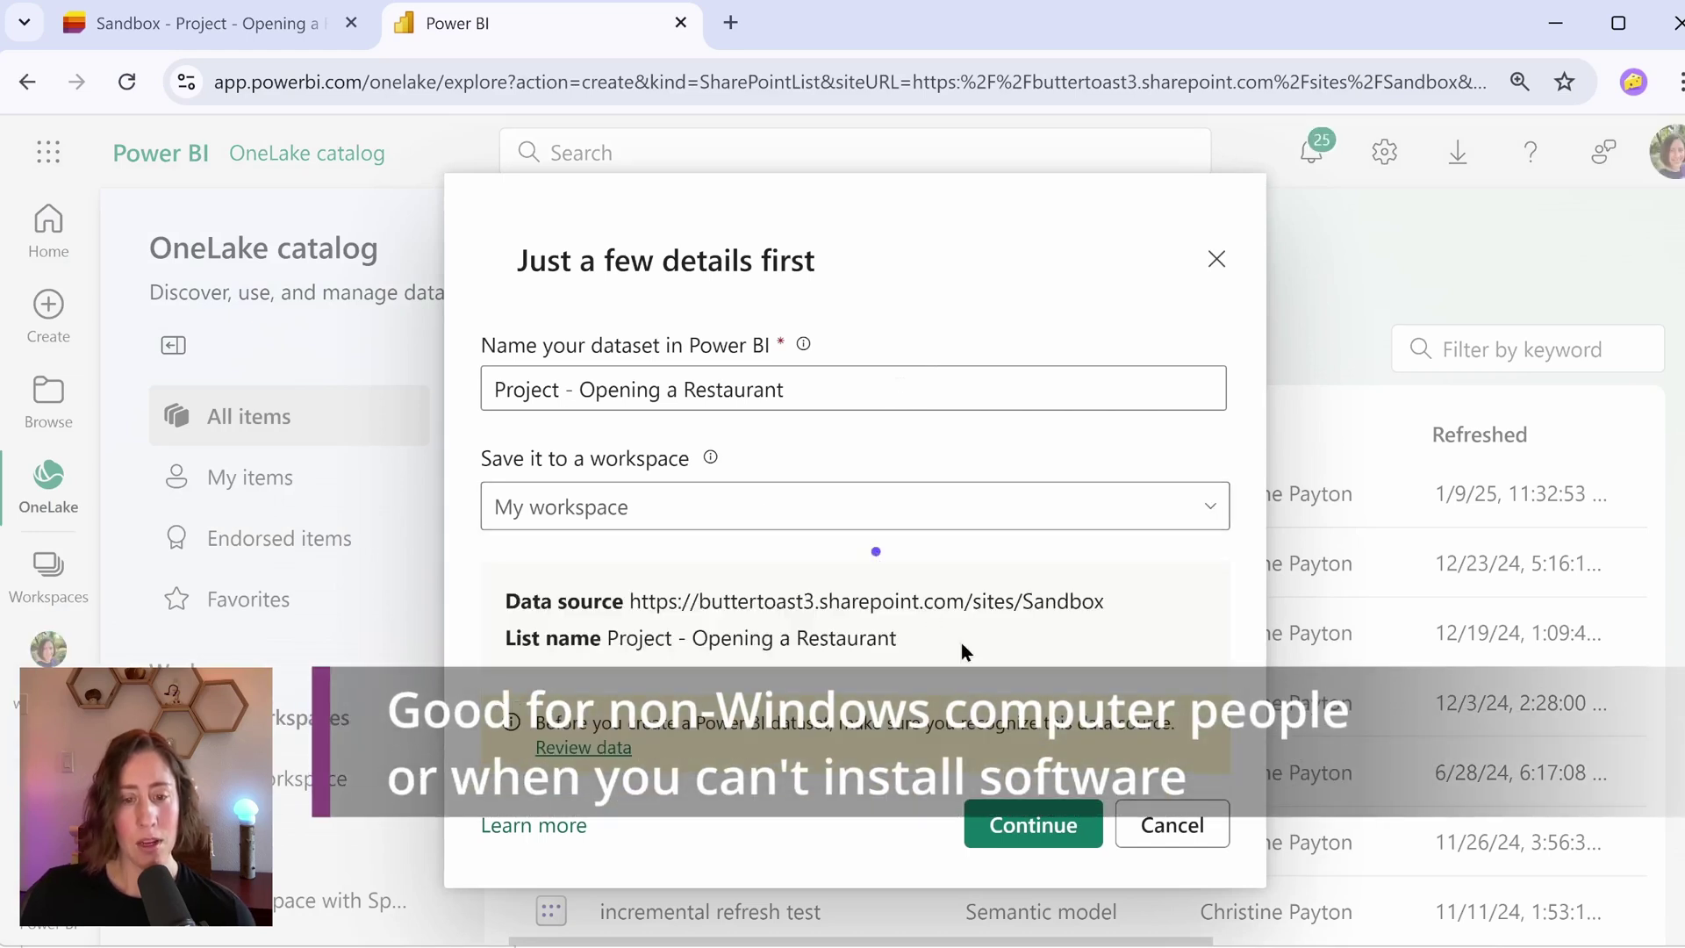
{"action": "left_click", "coordinate": [1027, 828]}
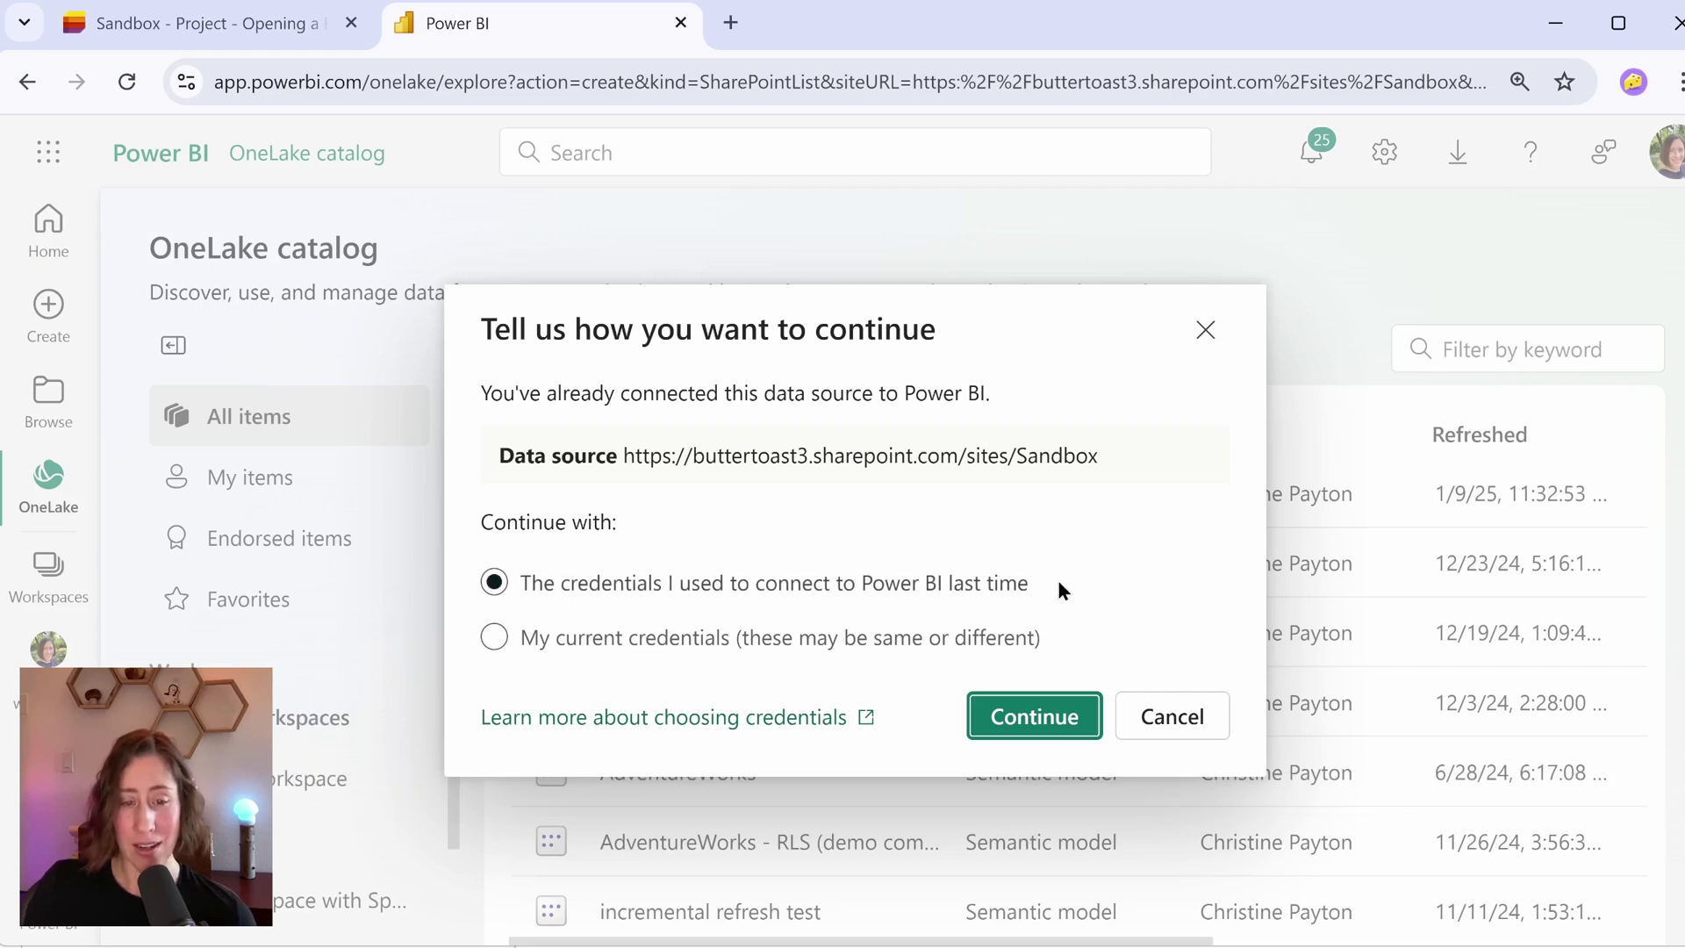
{"action": "left_click", "coordinate": [941, 581]}
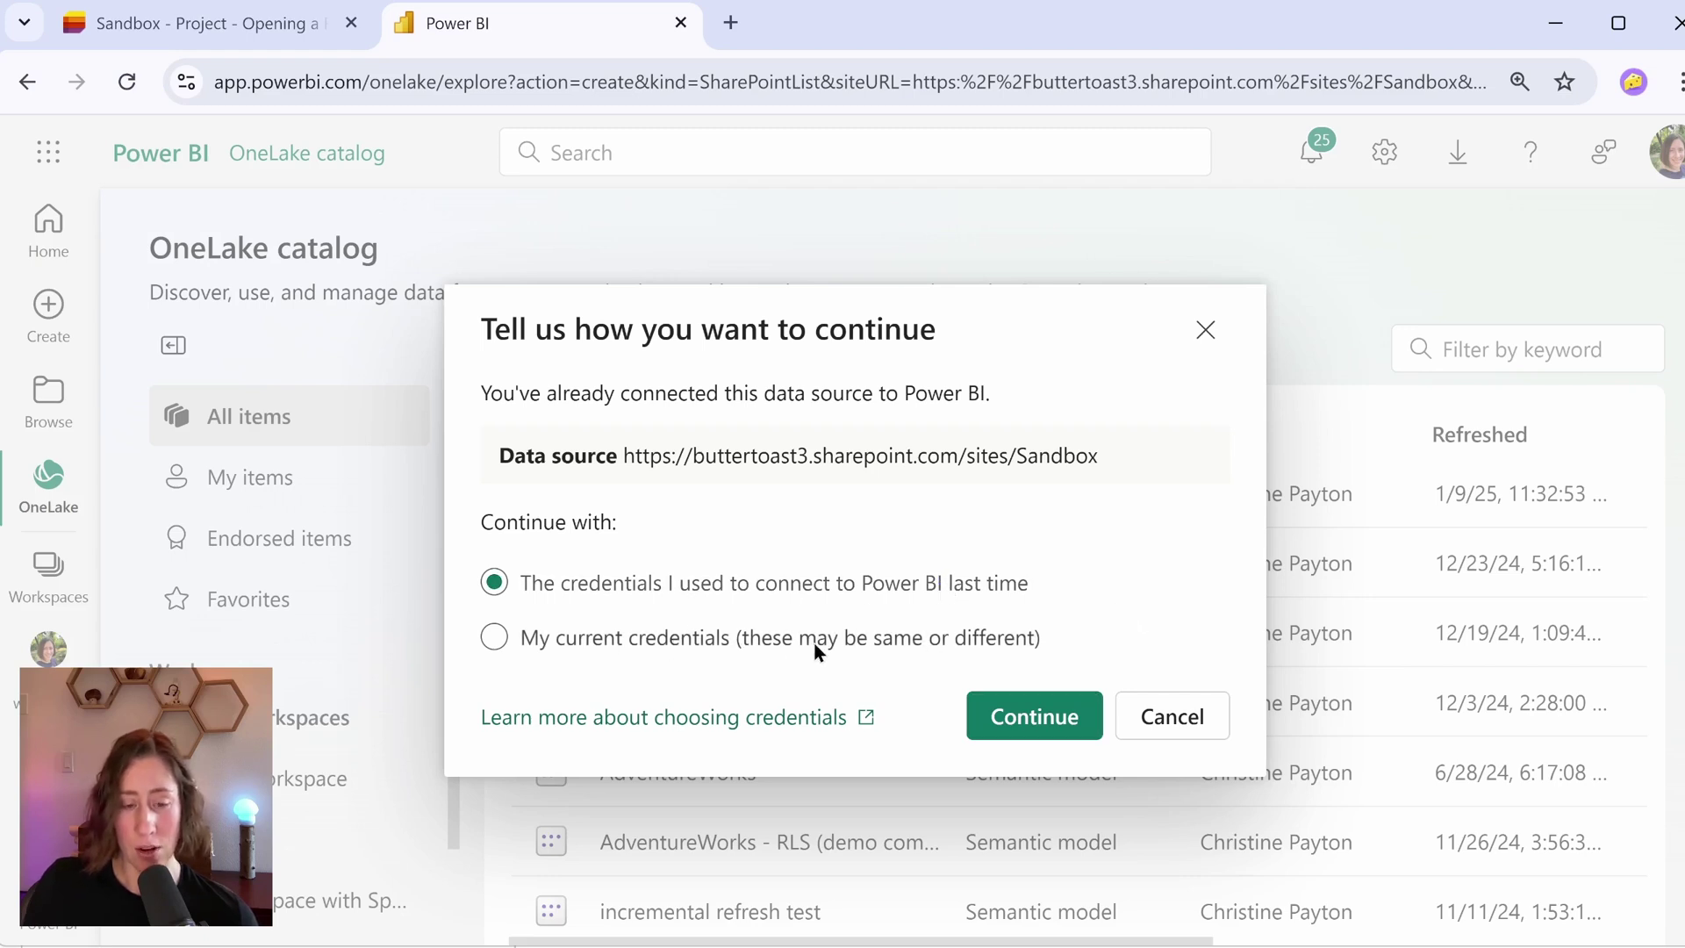
{"action": "left_click", "coordinate": [1040, 715]}
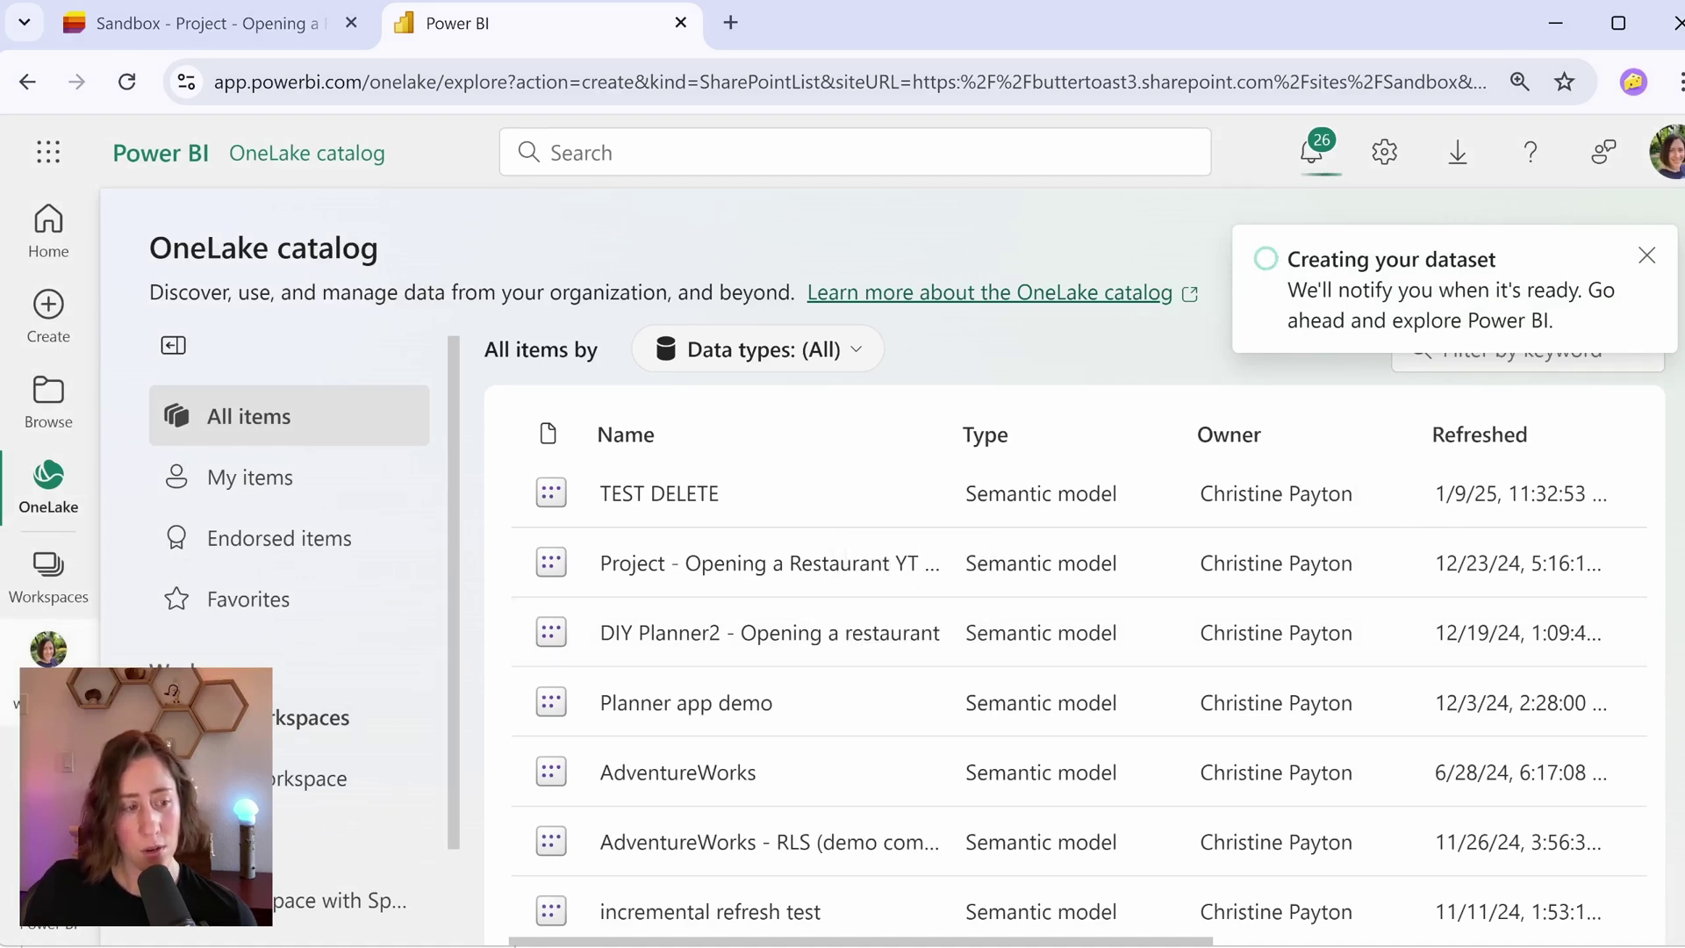
- Go to Workspaces in the left nav and select My workspace
{"action": "left_click", "coordinate": [58, 582]}
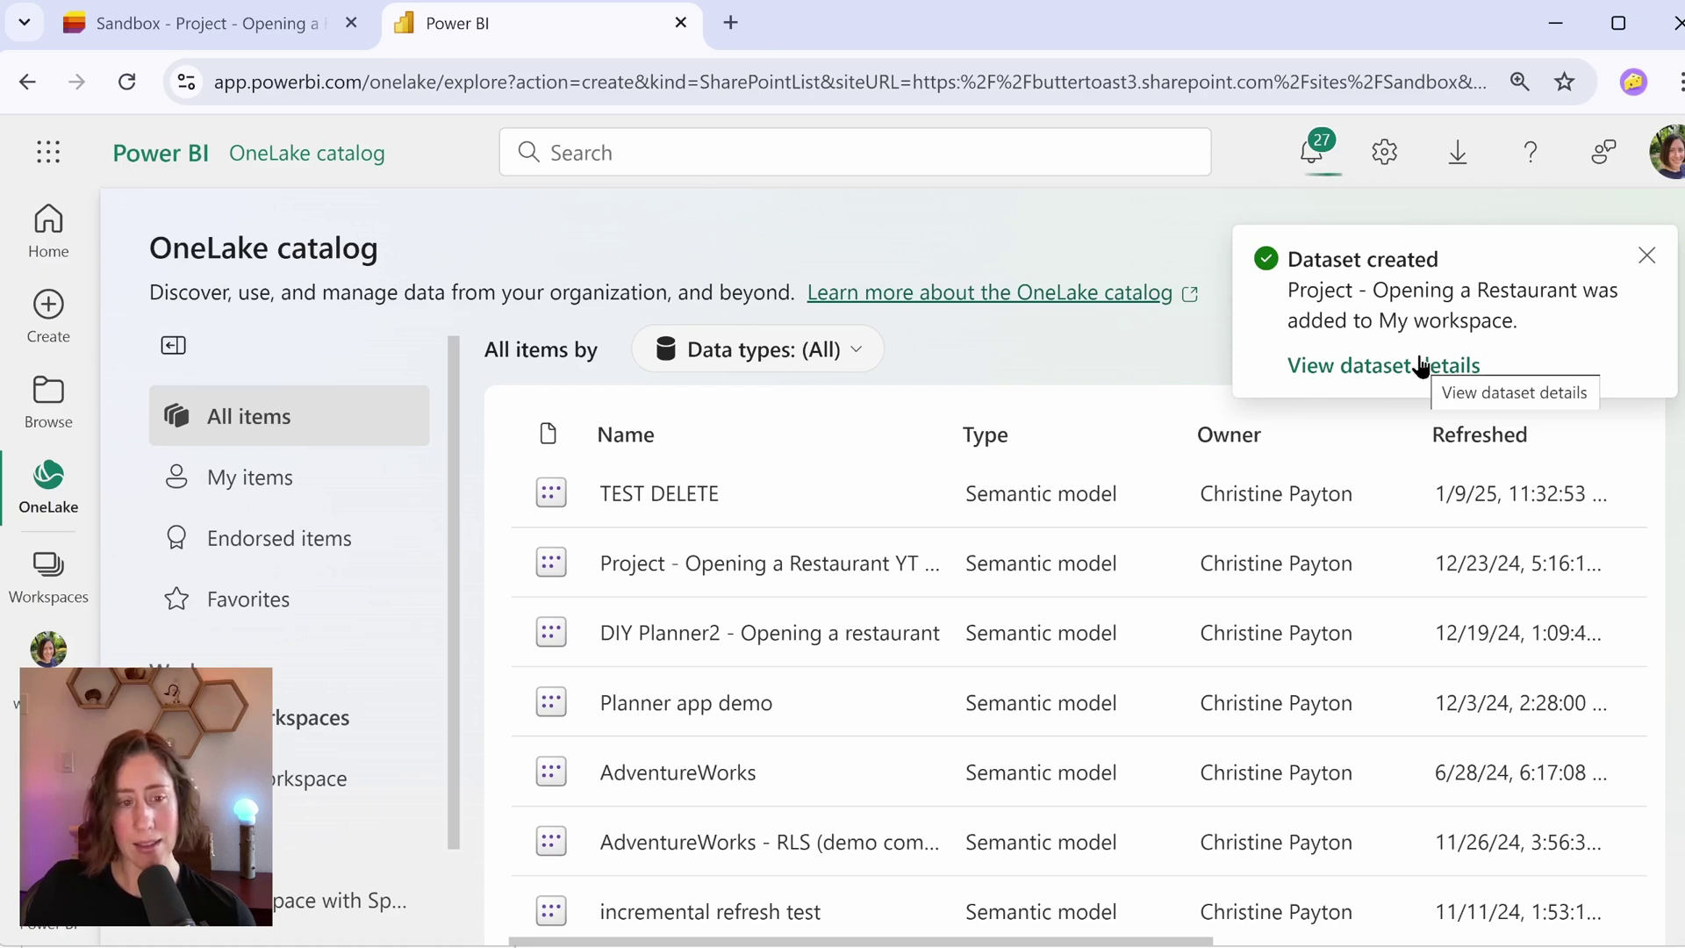
{"action": "left_click", "coordinate": [296, 804]}
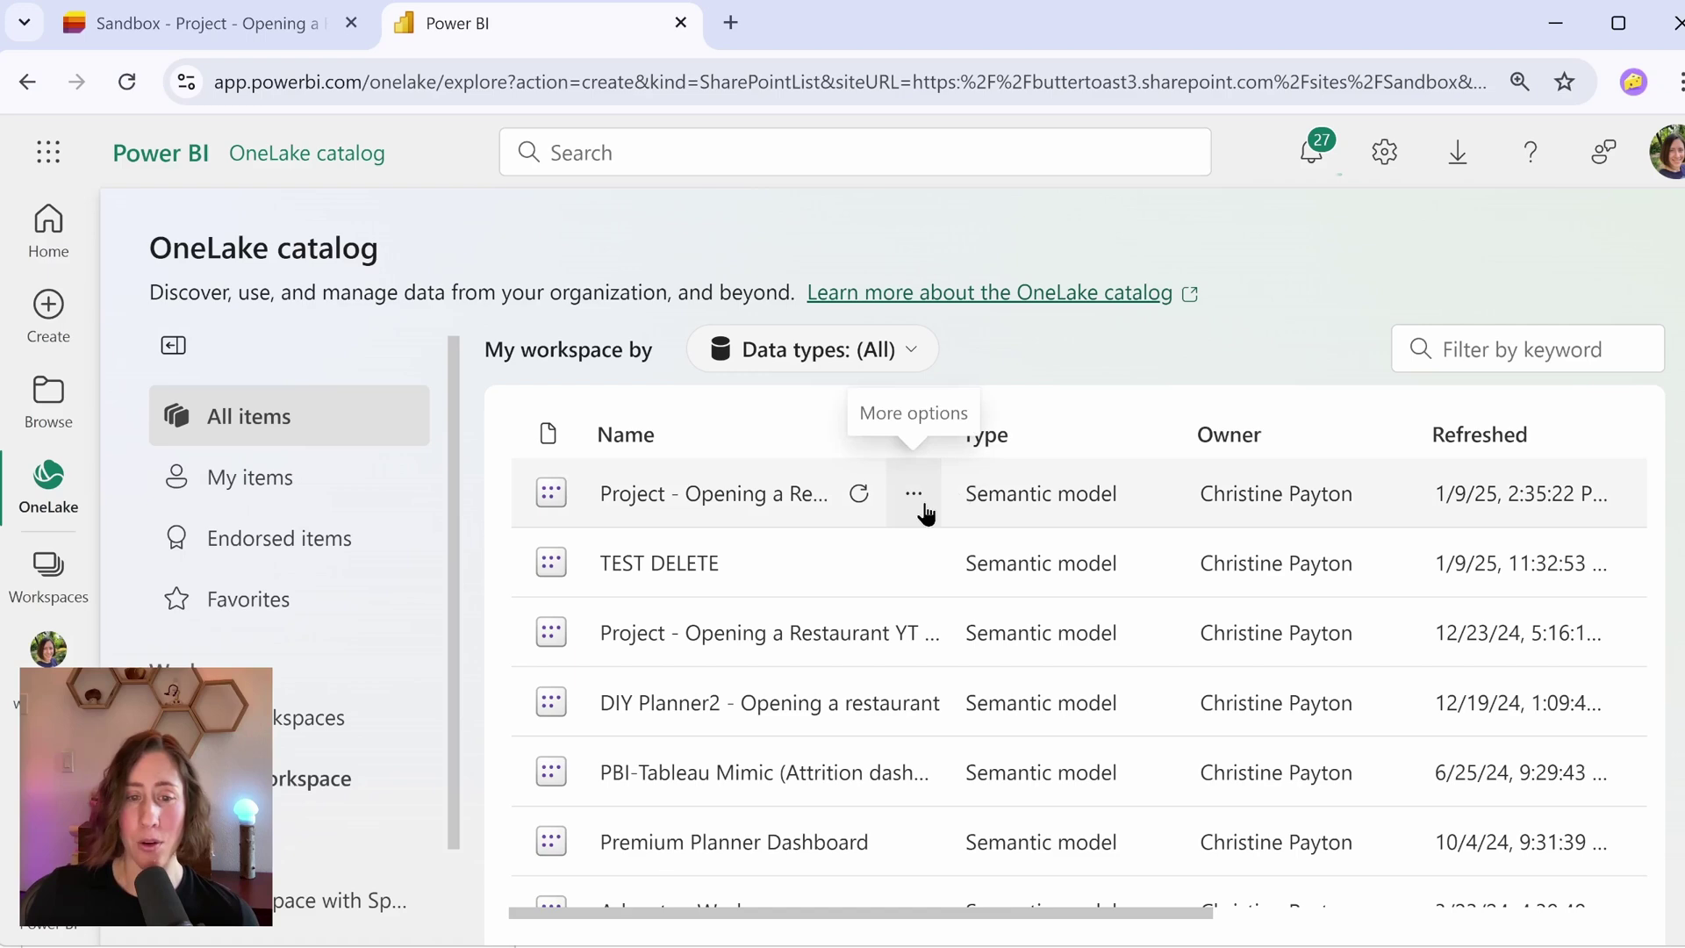
- In the restaurant dataset's settings, turn on scheduled refresh and set its frequency to Daily
{"action": "left_click", "coordinate": [912, 506]}
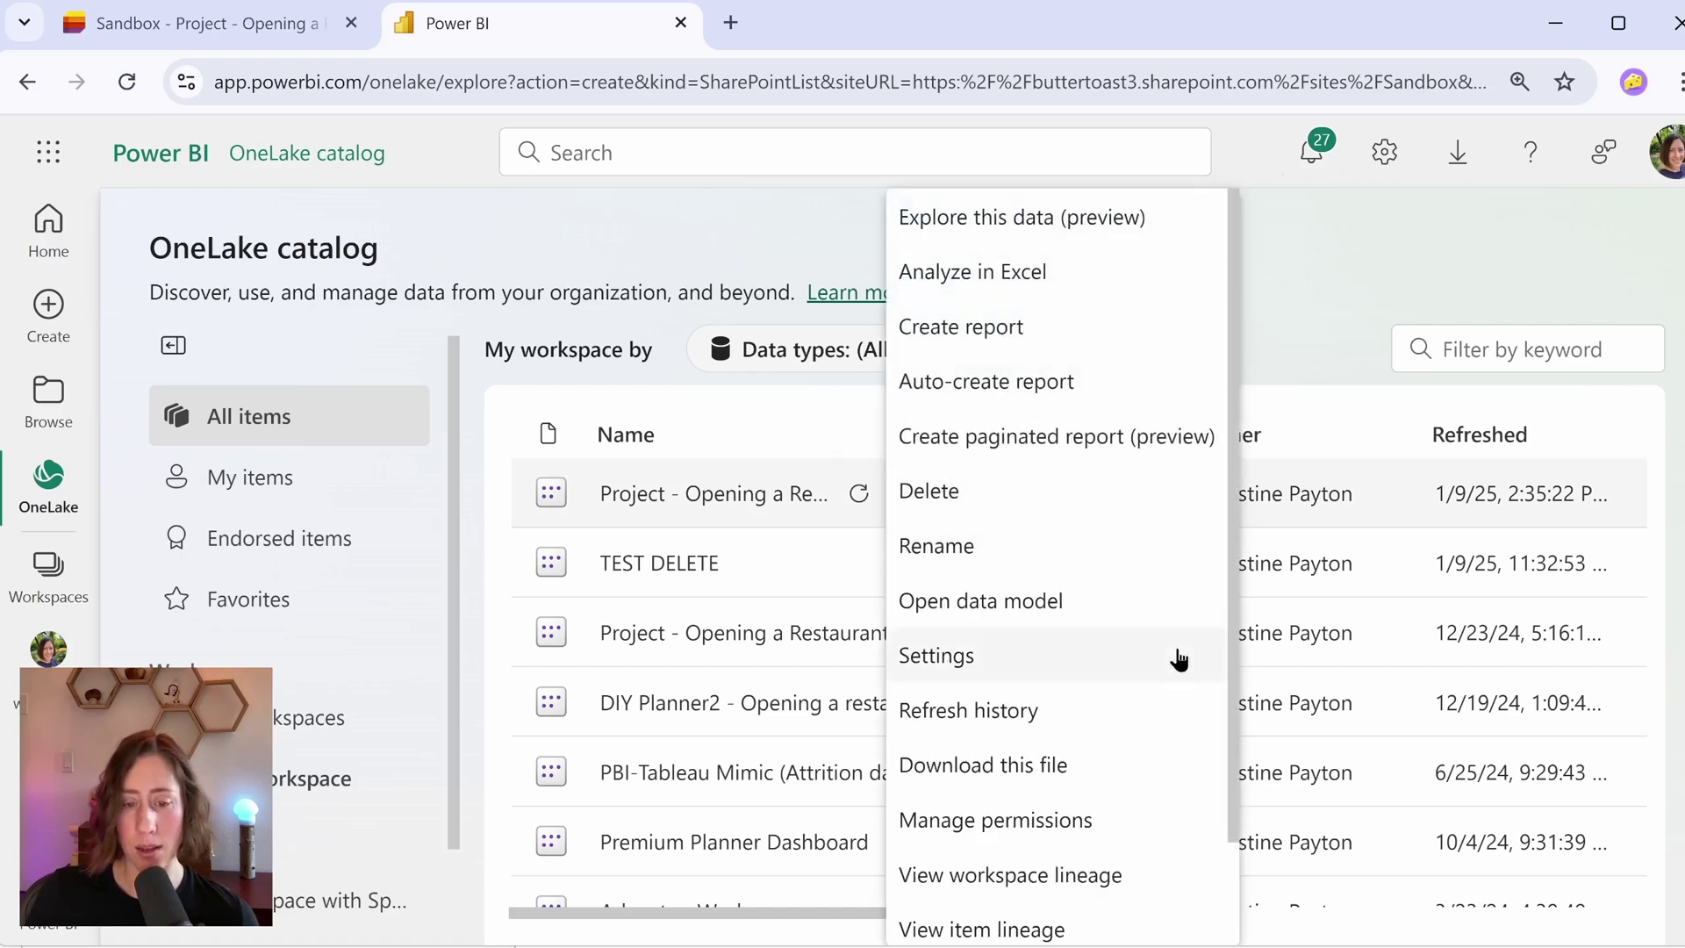
{"action": "scroll", "coordinate": [1000, 549], "scroll_direction": "down", "scroll_amount": 2}
{"action": "left_click", "coordinate": [995, 552]}
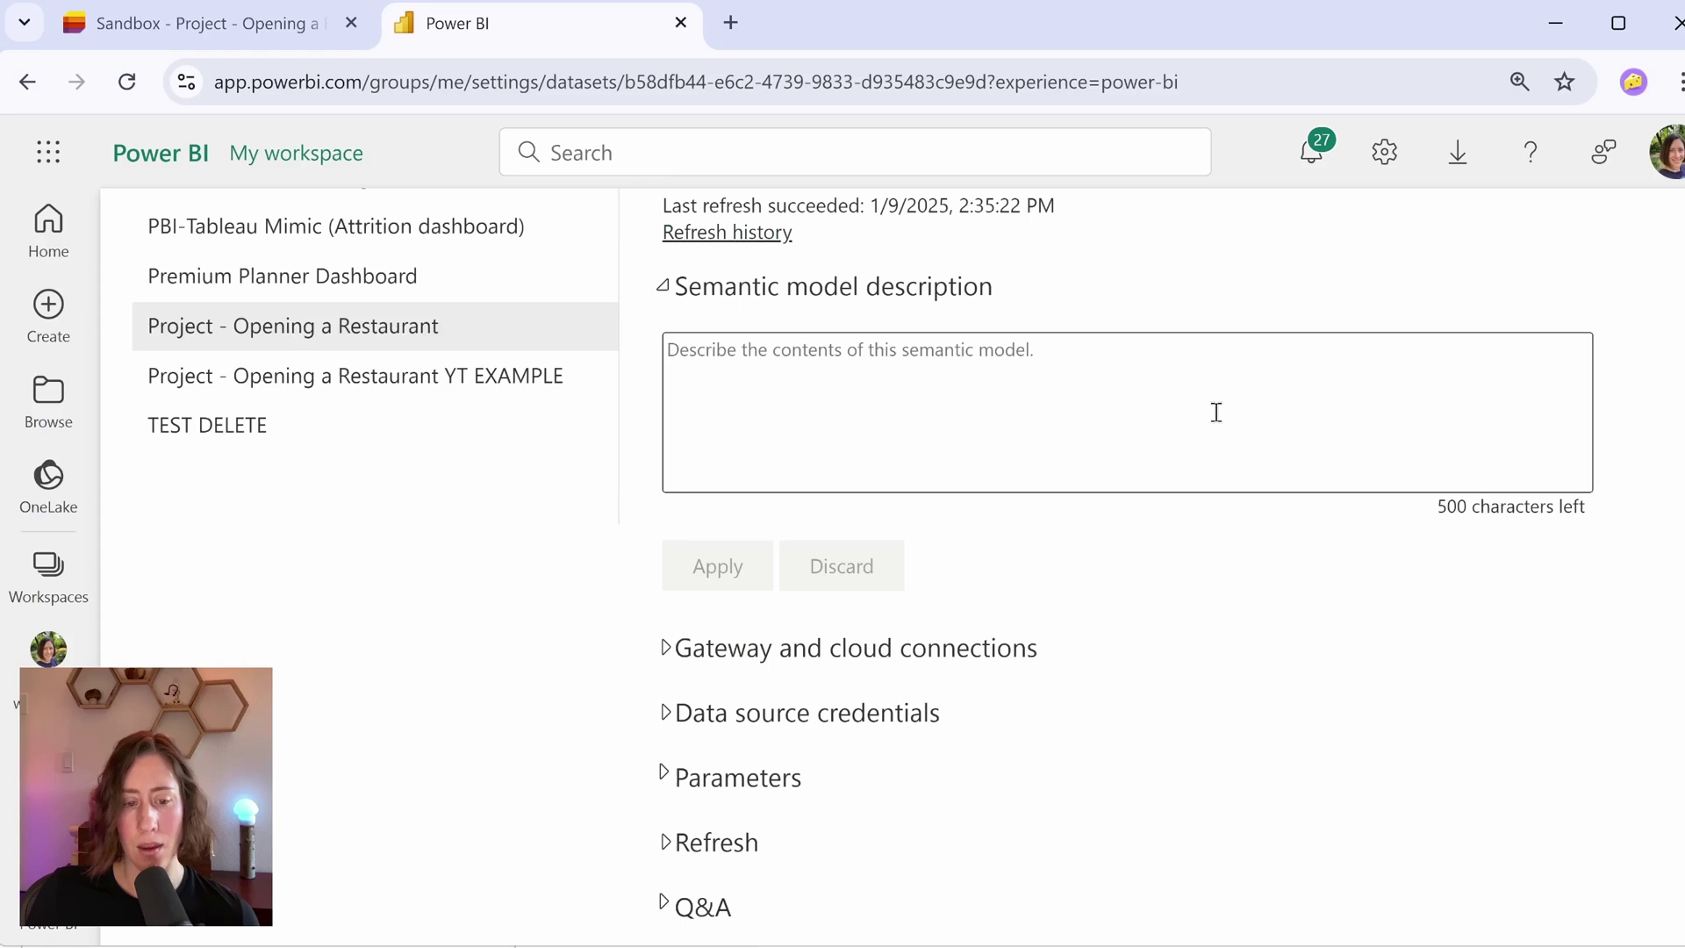
{"action": "scroll", "coordinate": [1022, 517], "scroll_direction": "down", "scroll_amount": 2}
{"action": "left_click", "coordinate": [707, 705]}
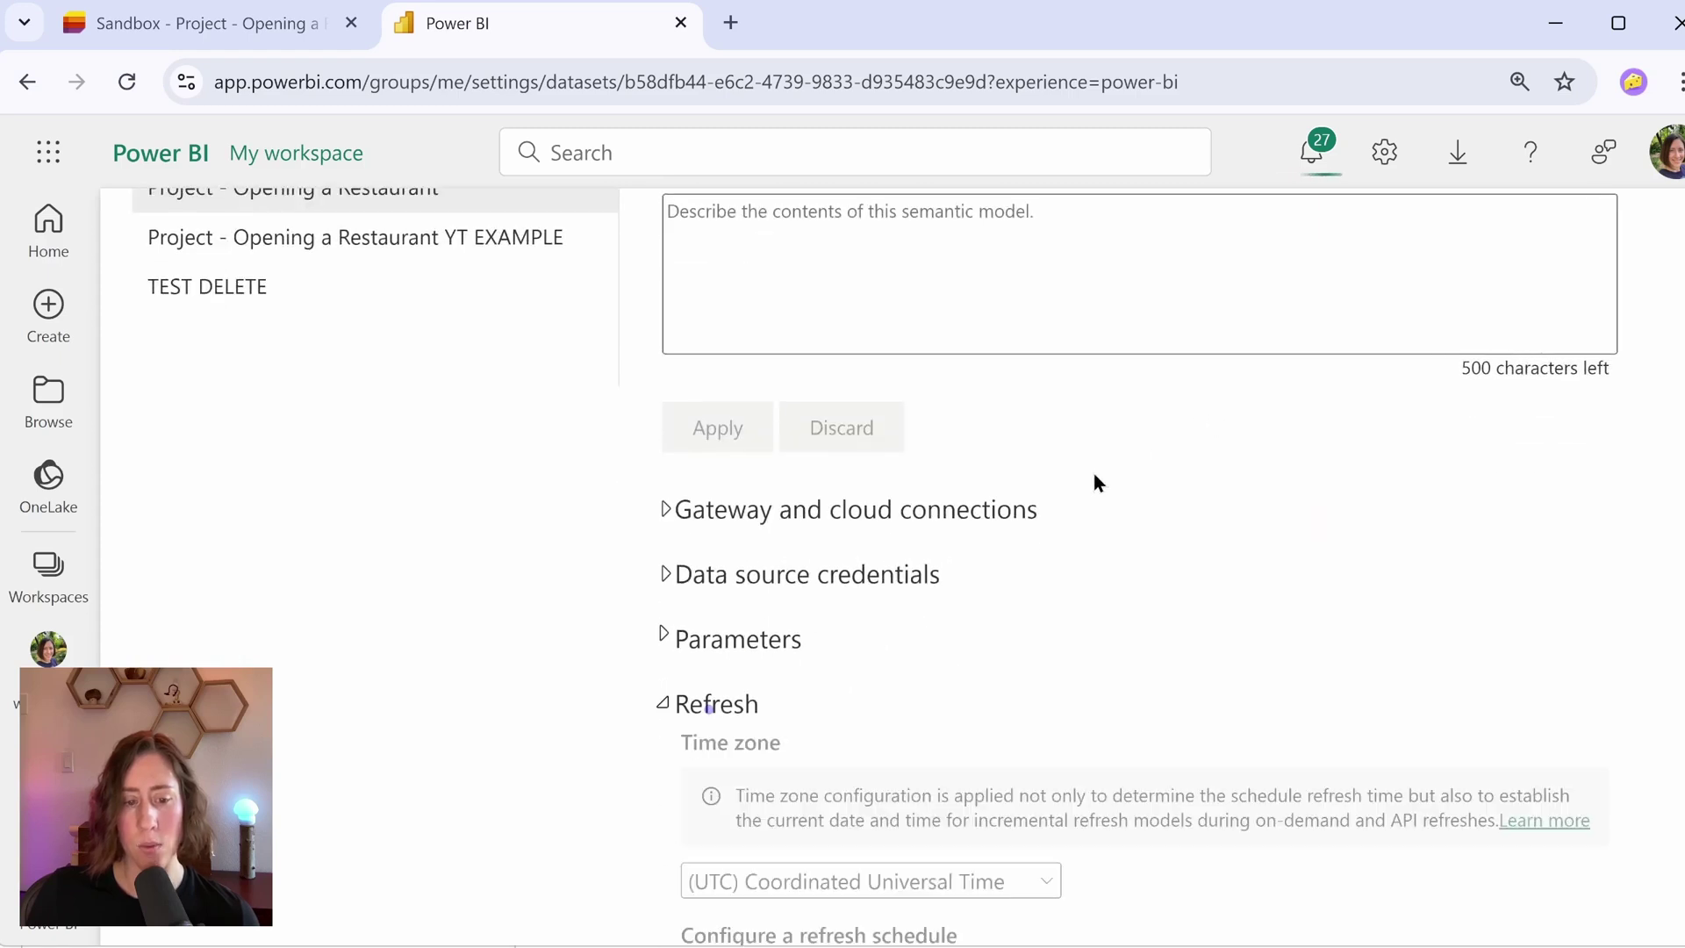
{"action": "scroll", "coordinate": [1092, 477], "scroll_direction": "down", "scroll_amount": 4}
{"action": "left_click", "coordinate": [728, 639]}
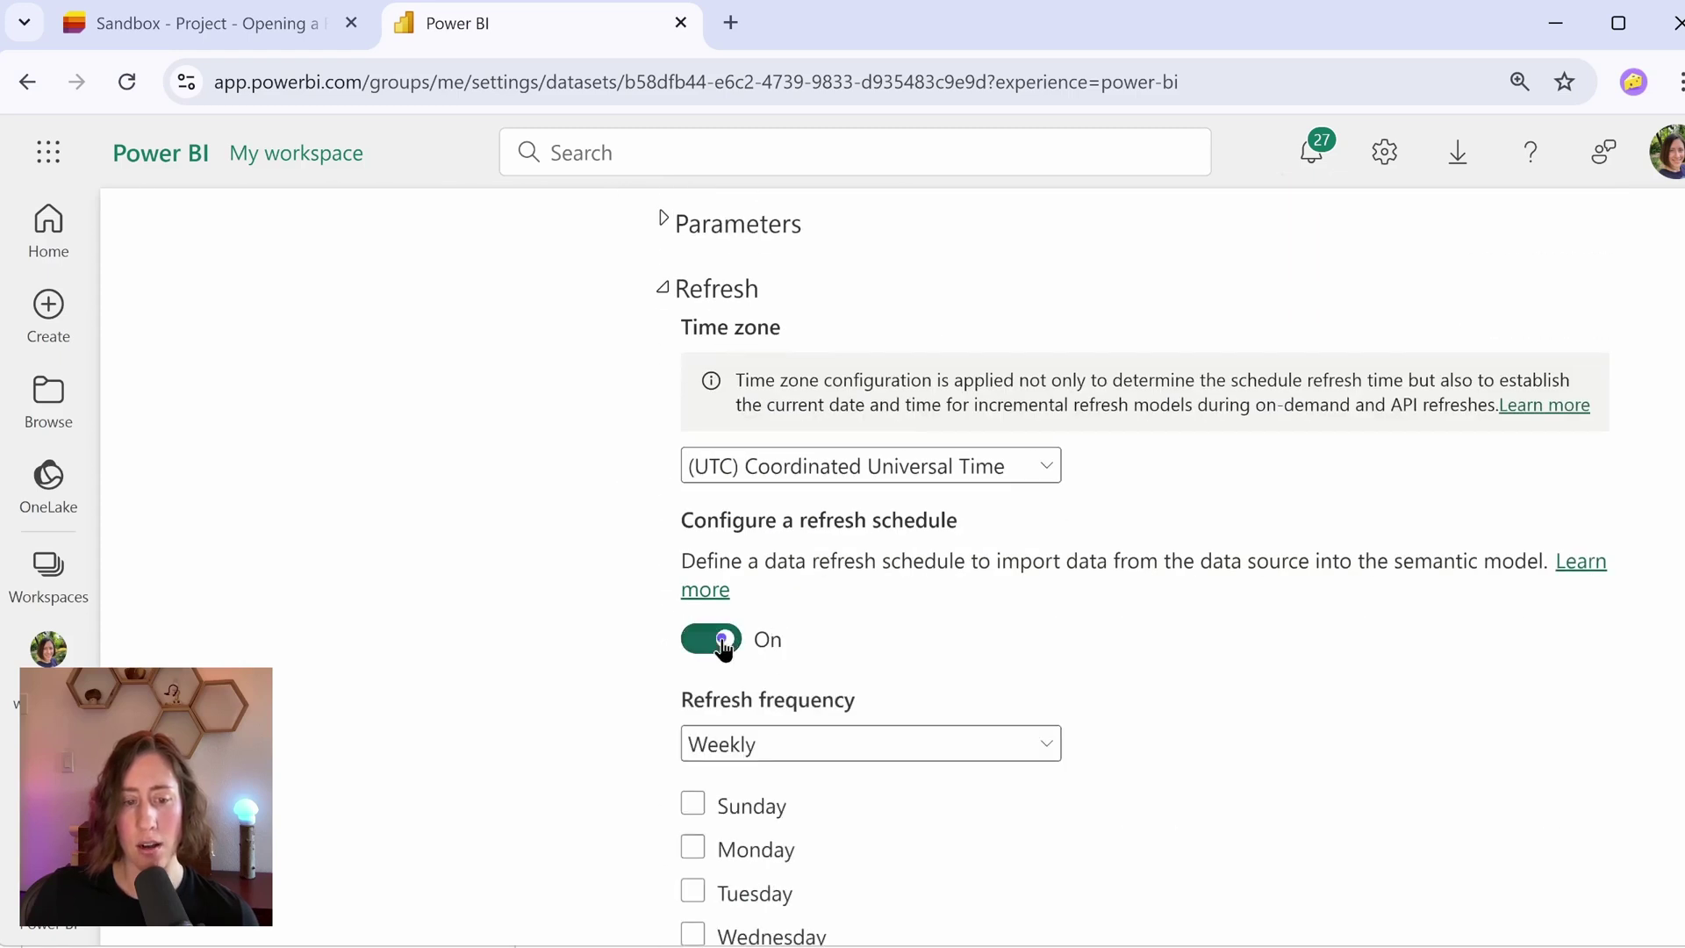
{"action": "scroll", "coordinate": [1062, 614], "scroll_direction": "down", "scroll_amount": 3}
{"action": "left_click", "coordinate": [715, 467]}
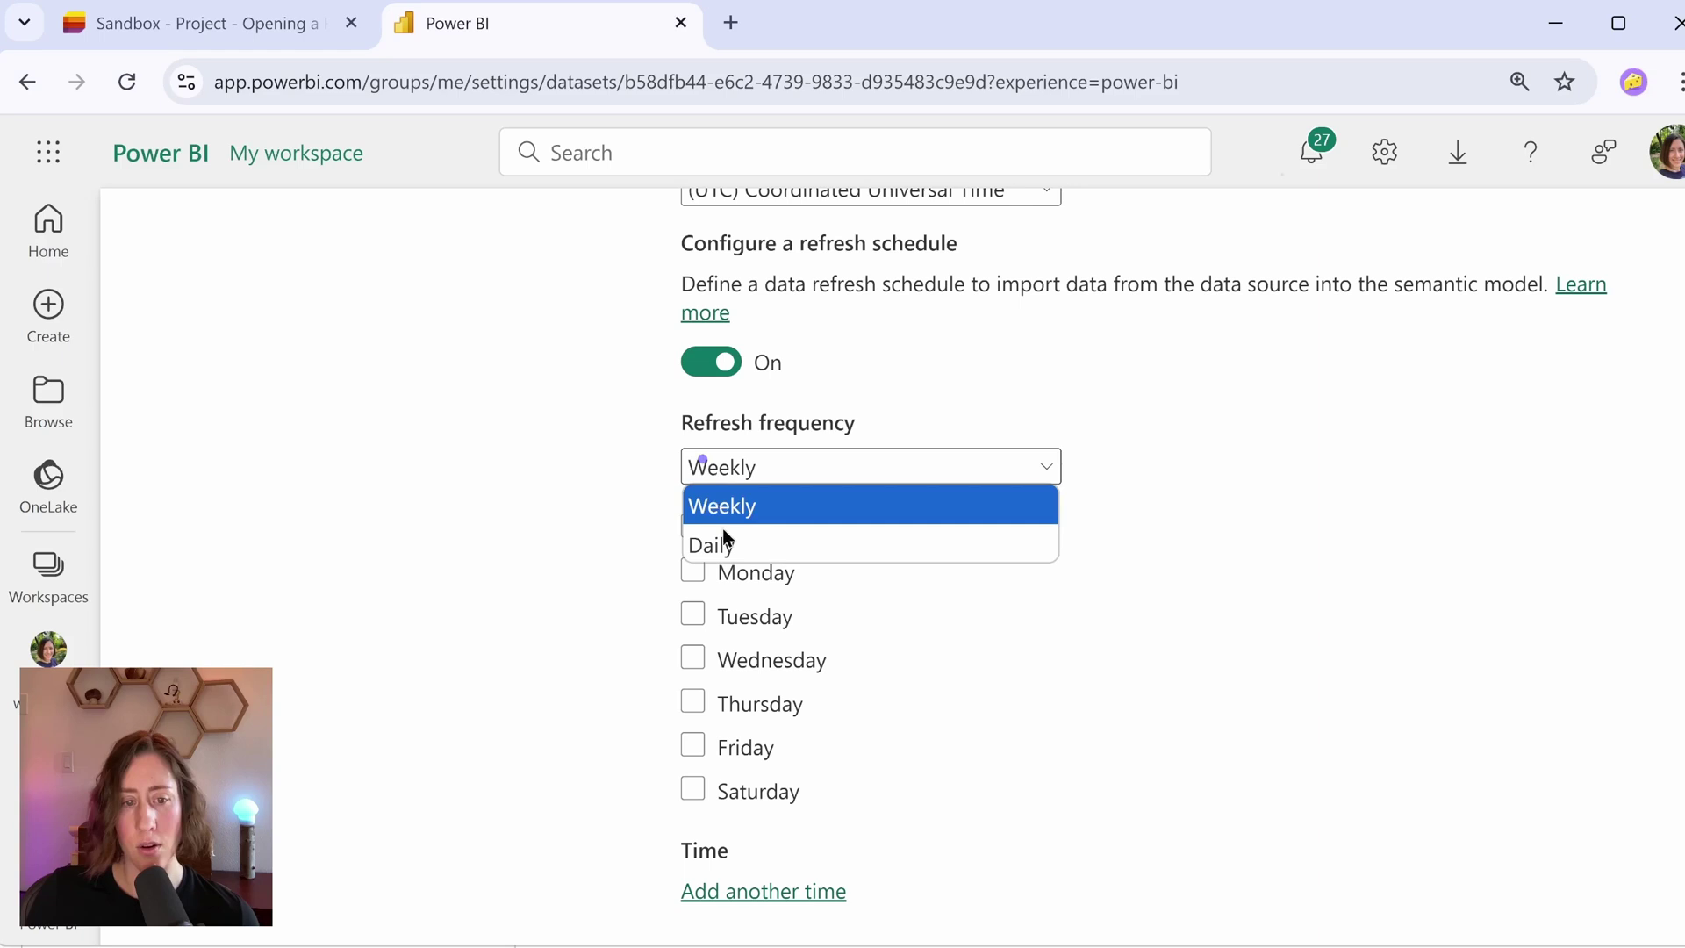
{"action": "left_click", "coordinate": [722, 540]}
{"action": "scroll", "coordinate": [722, 540], "scroll_direction": "up", "scroll_amount": 3}
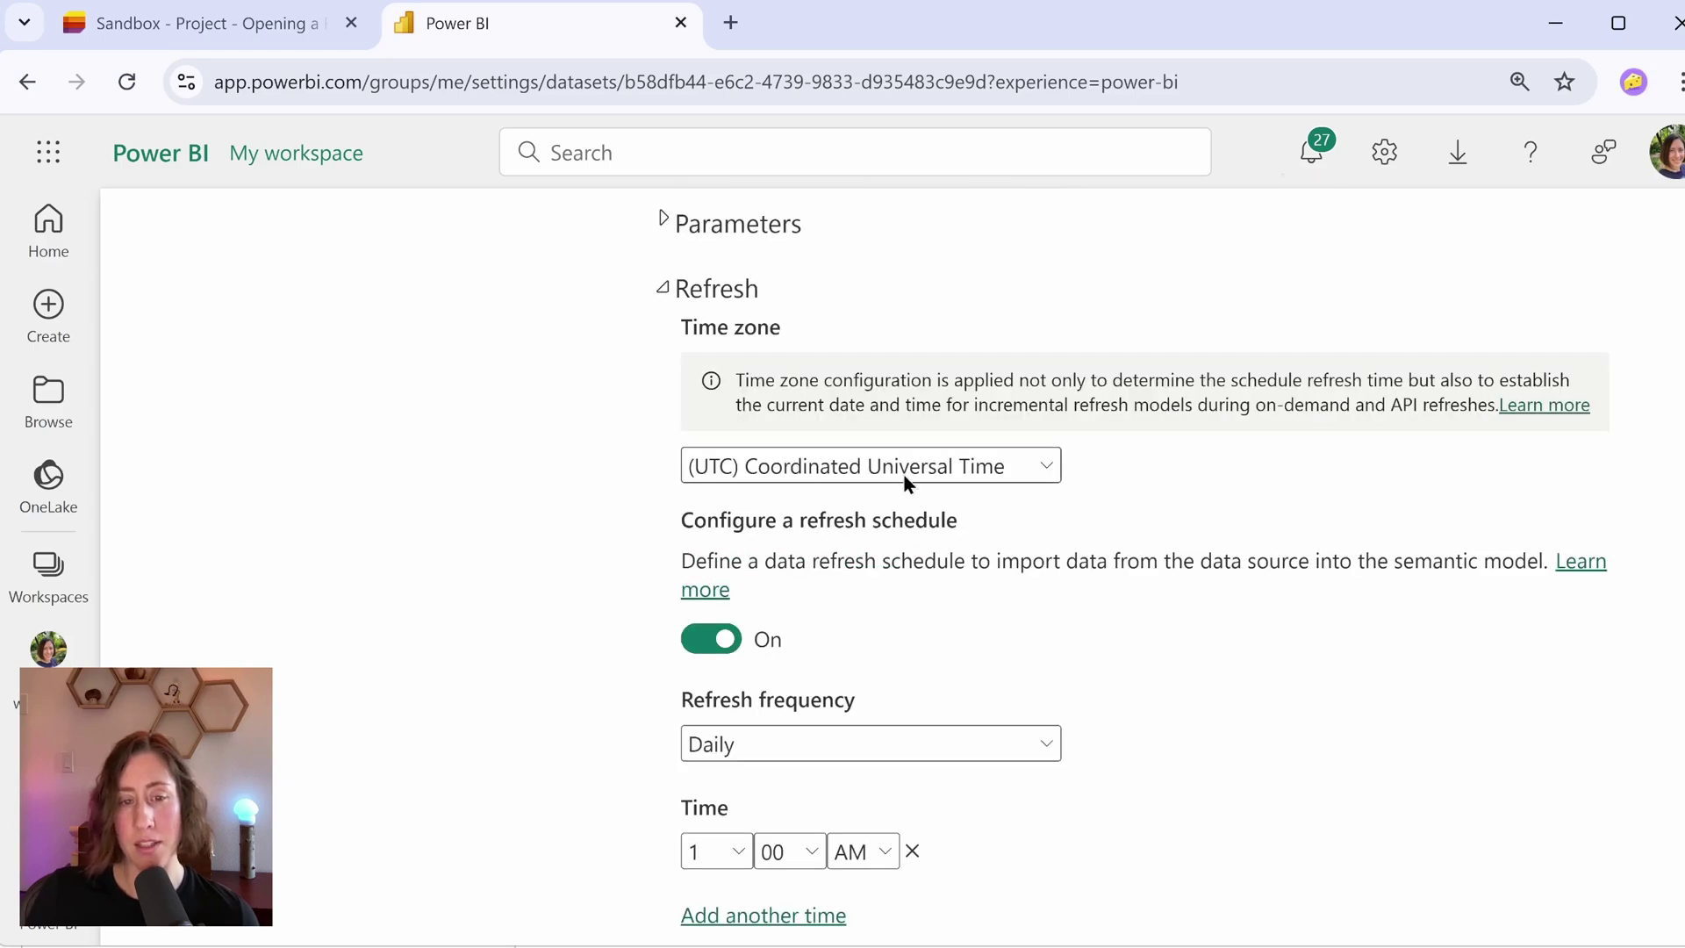
{"action": "scroll", "coordinate": [1246, 500], "scroll_direction": "up", "scroll_amount": 3}
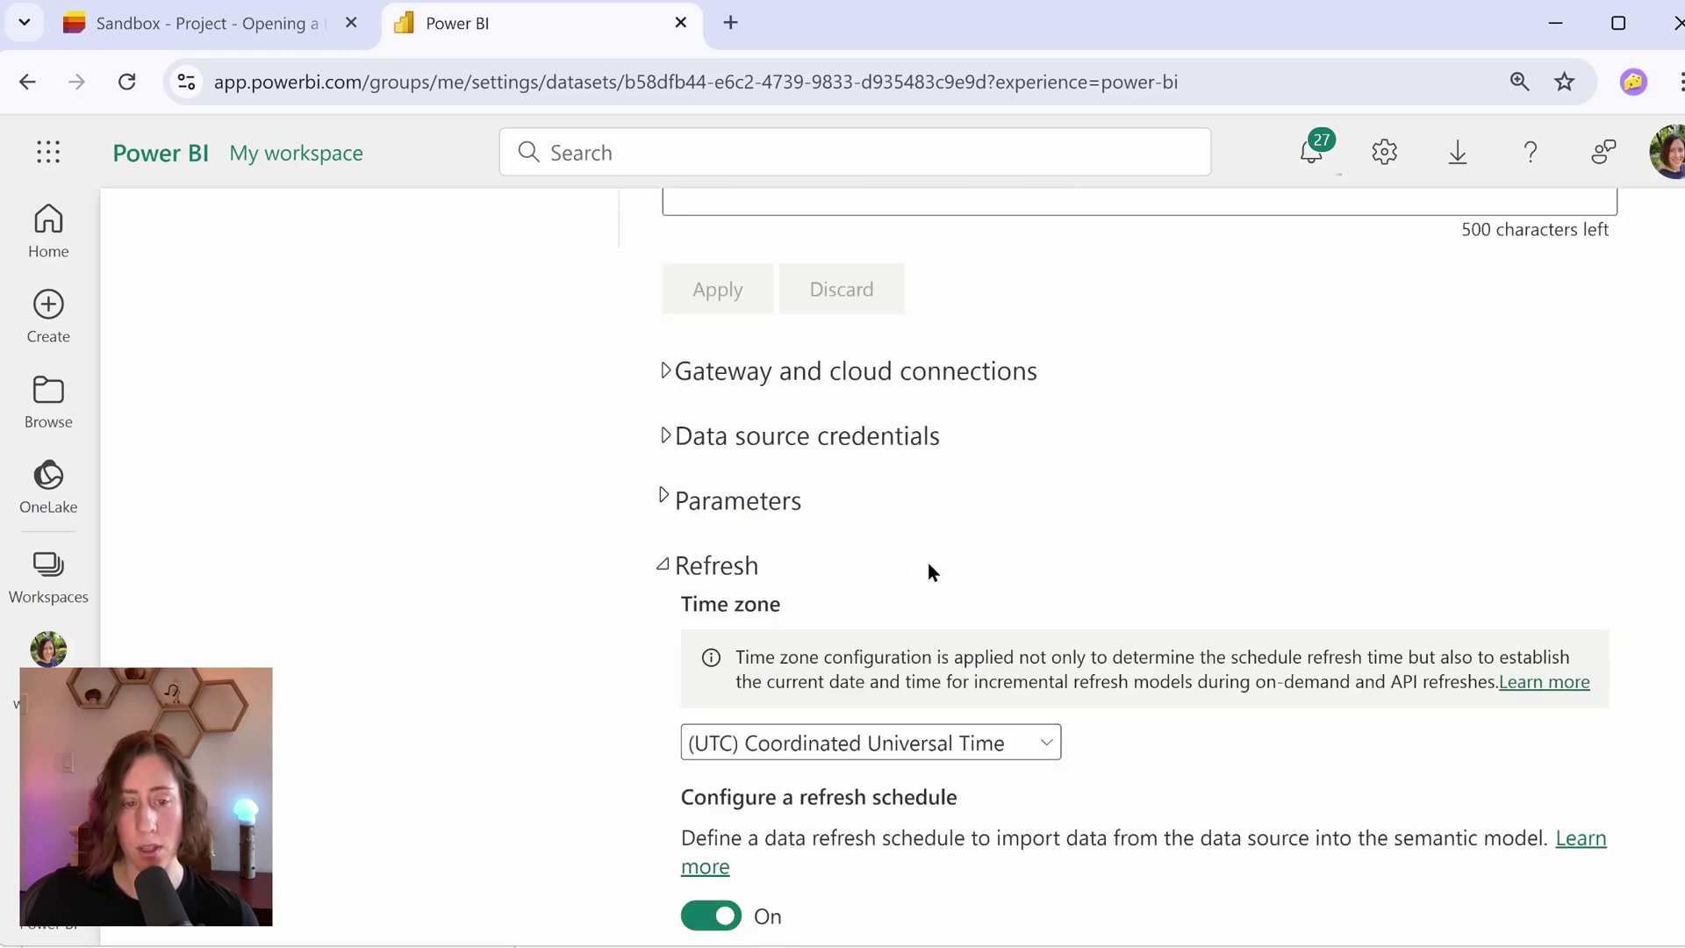
- Apply the daily 1:00 AM refresh schedule and return to the My workspace item list
{"action": "left_click", "coordinate": [782, 441]}
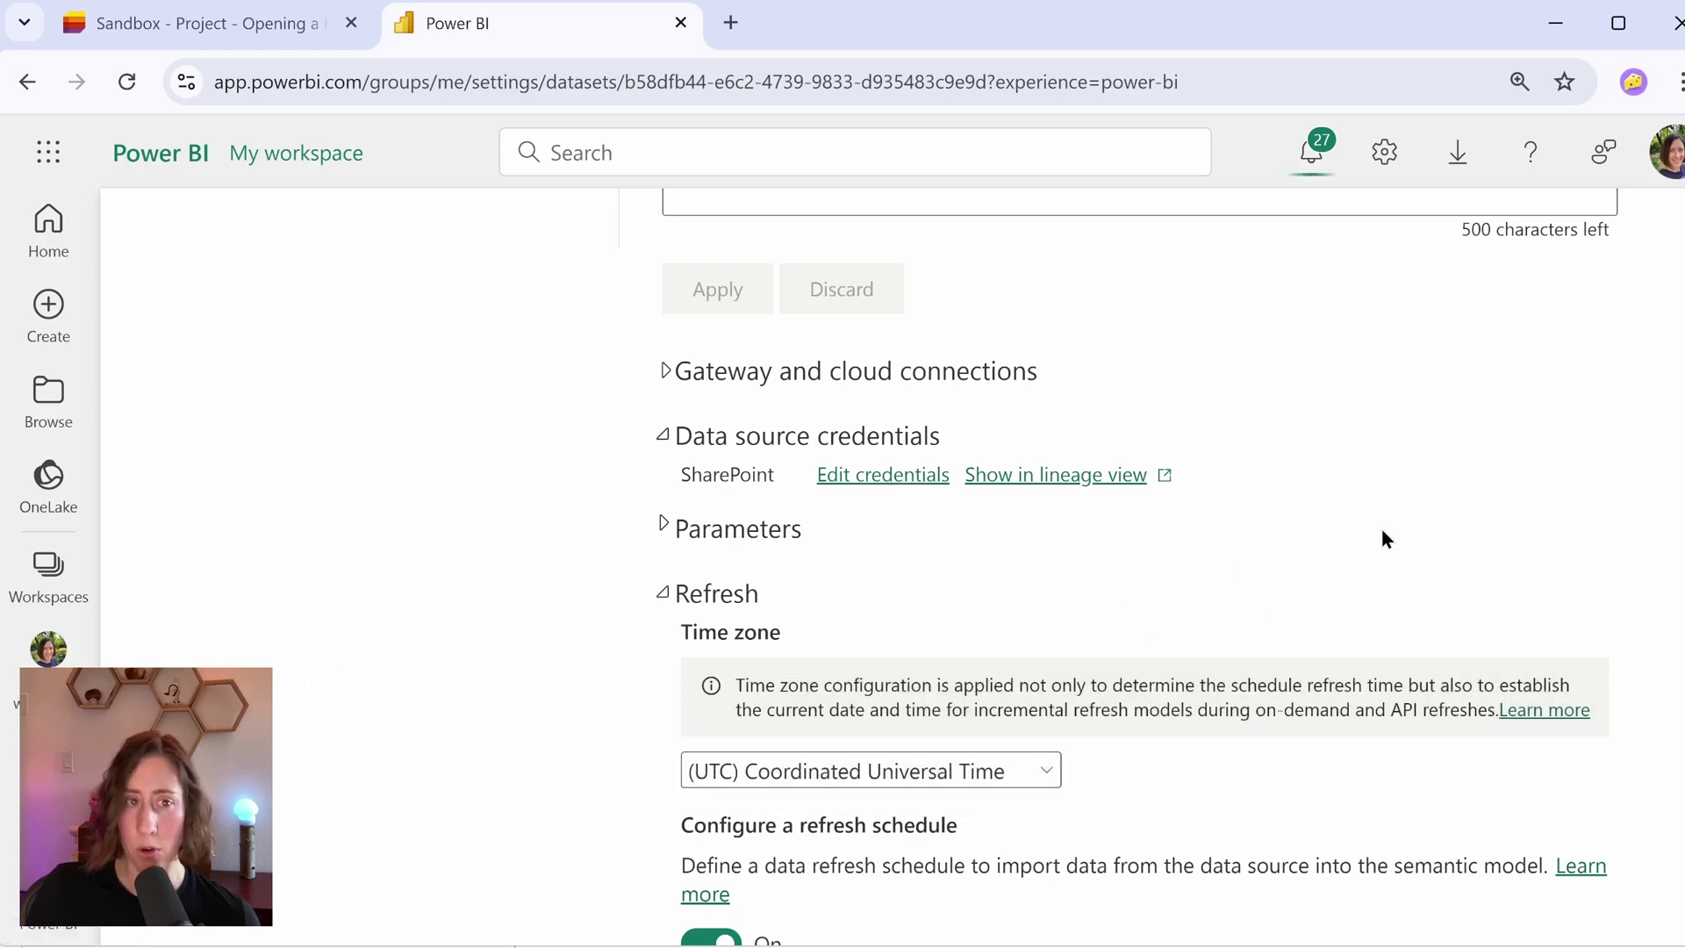
{"action": "scroll", "coordinate": [1379, 531], "scroll_direction": "down", "scroll_amount": 10}
{"action": "scroll", "coordinate": [1378, 533], "scroll_direction": "up", "scroll_amount": 3}
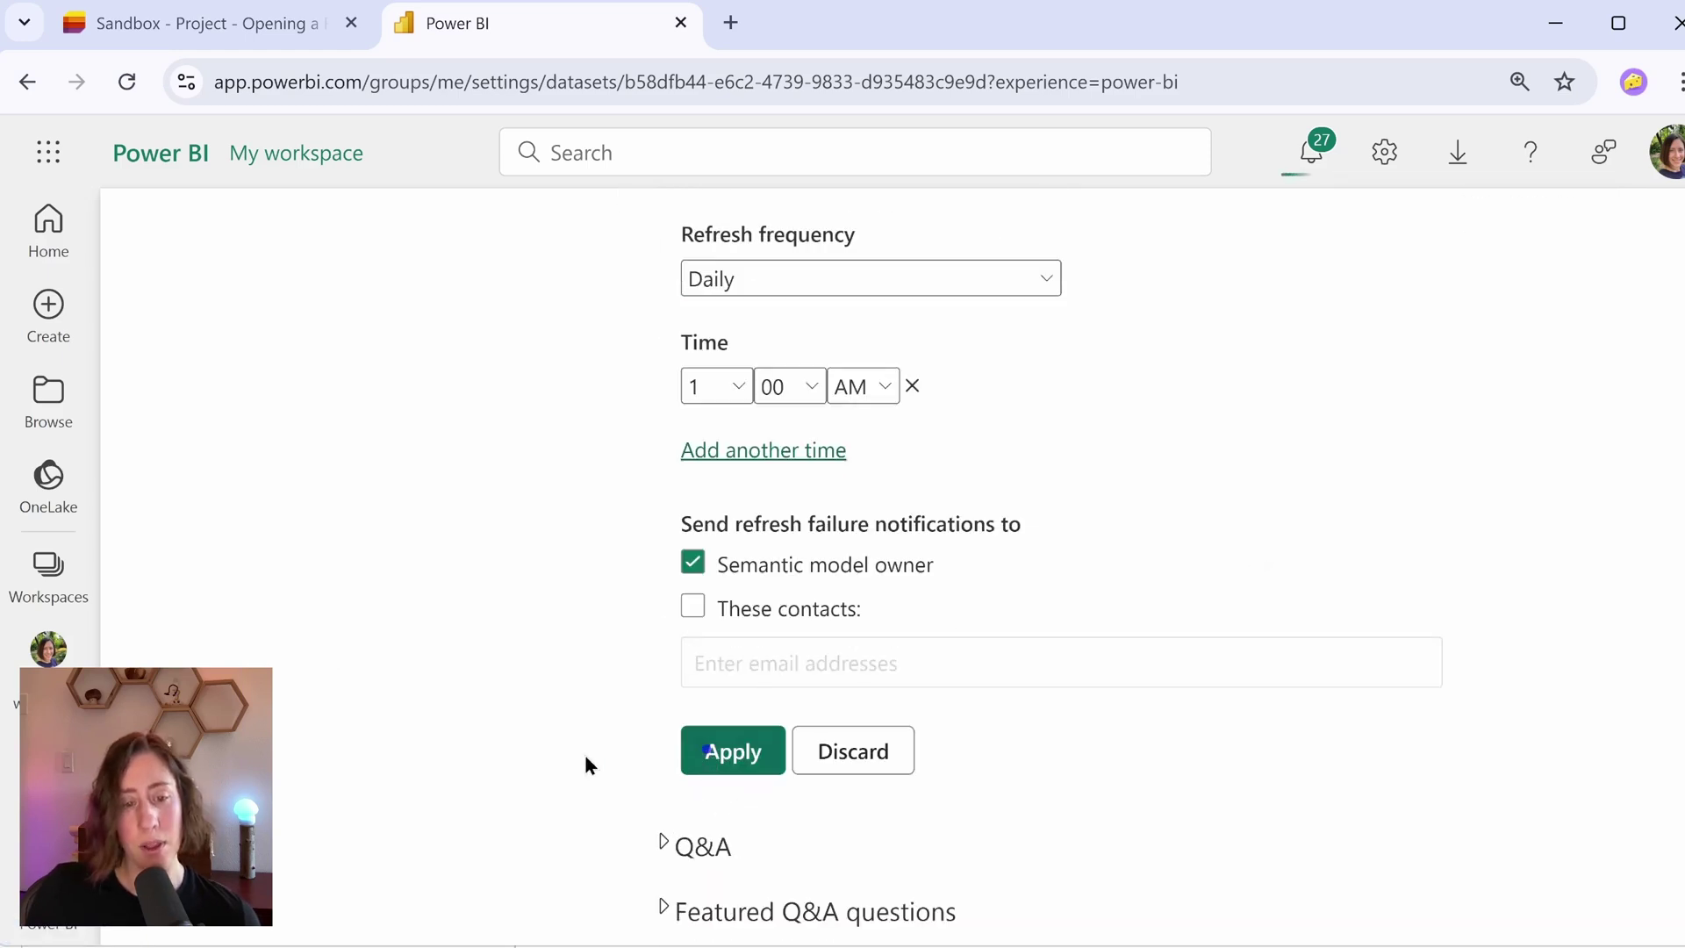
{"action": "left_click", "coordinate": [731, 751]}
{"action": "left_click", "coordinate": [1635, 260]}
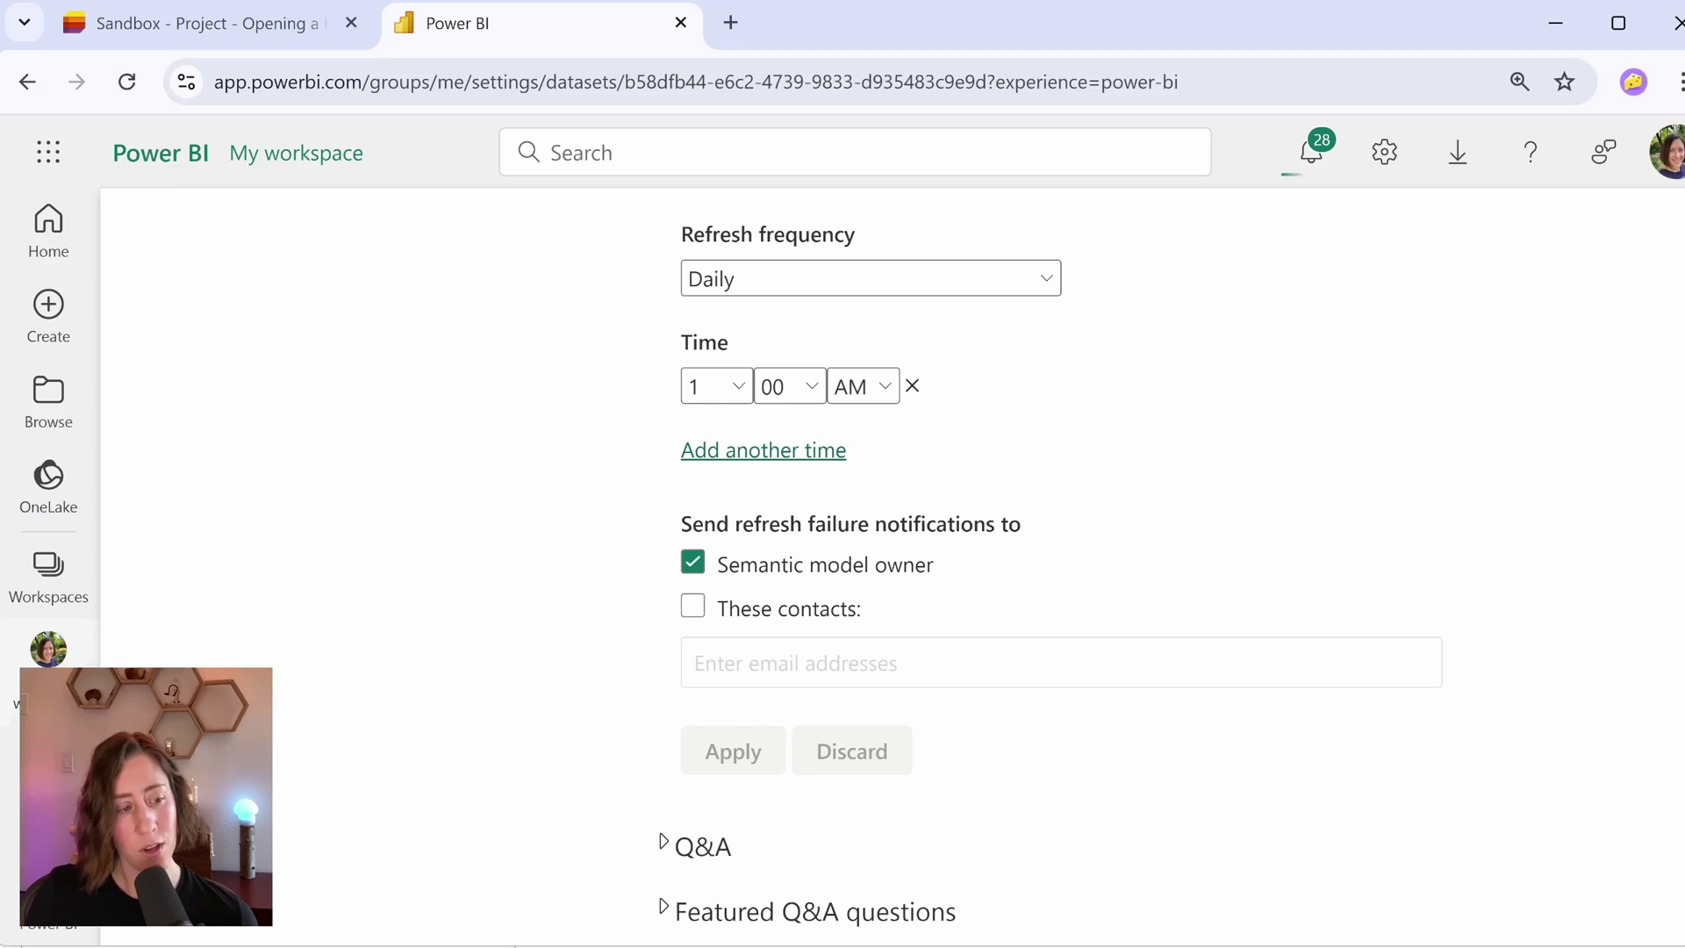
{"action": "left_click", "coordinate": [52, 655]}
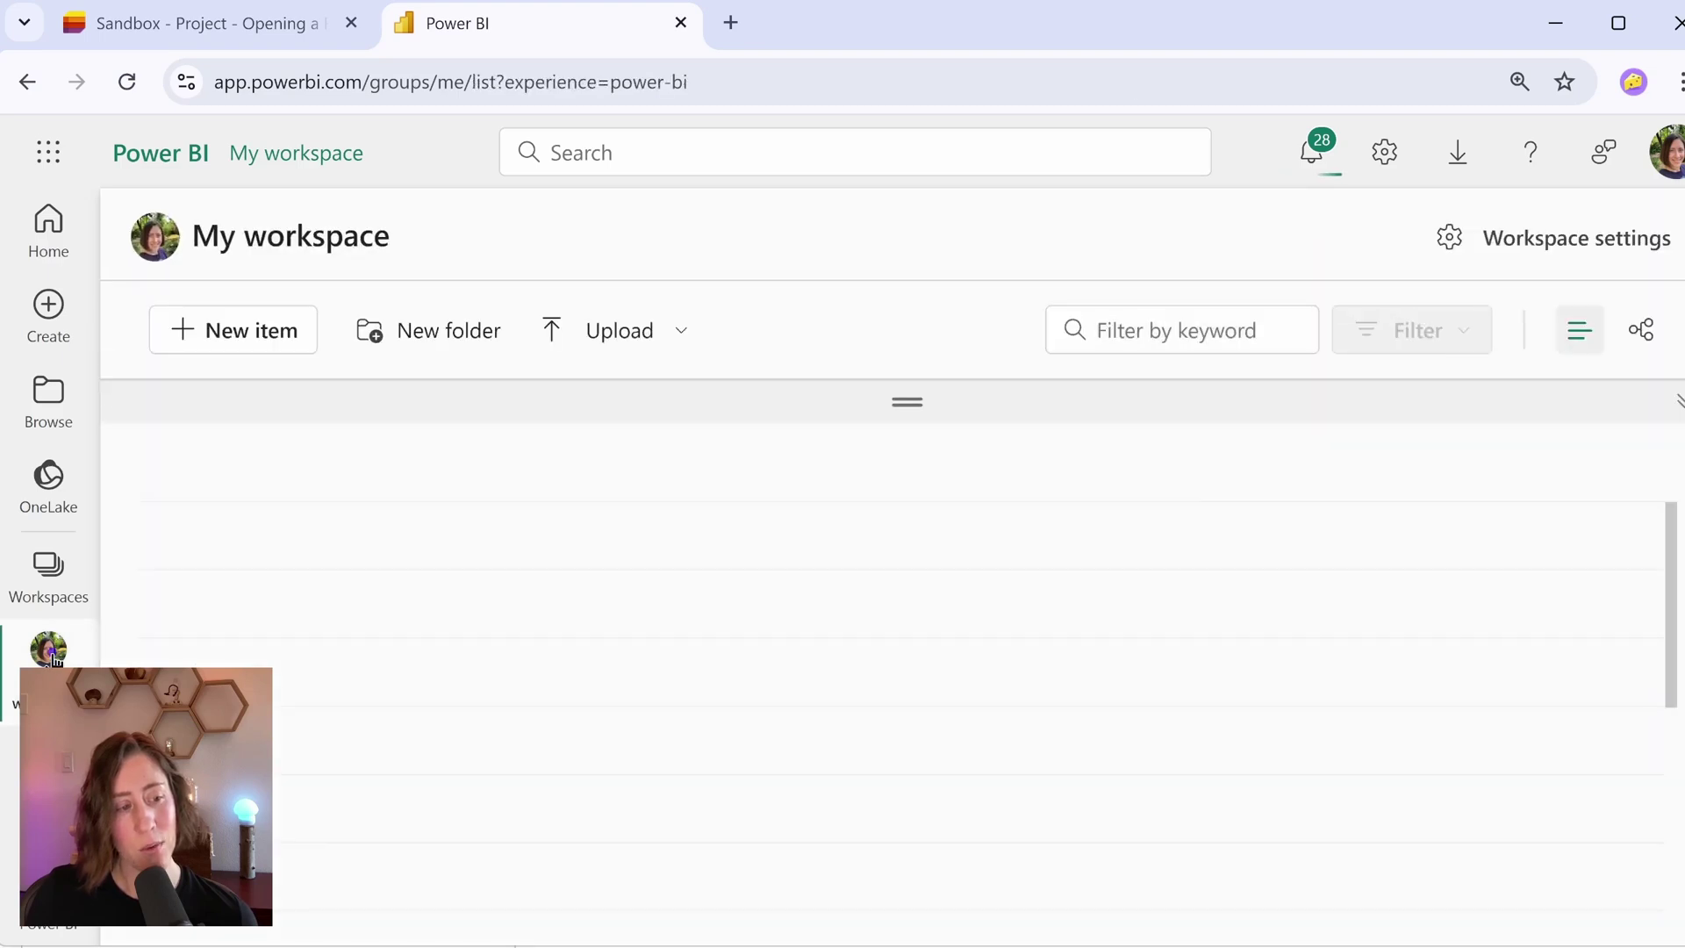
- Start a new Report item and choose to build it from a published semantic model
{"action": "left_click", "coordinate": [237, 341]}
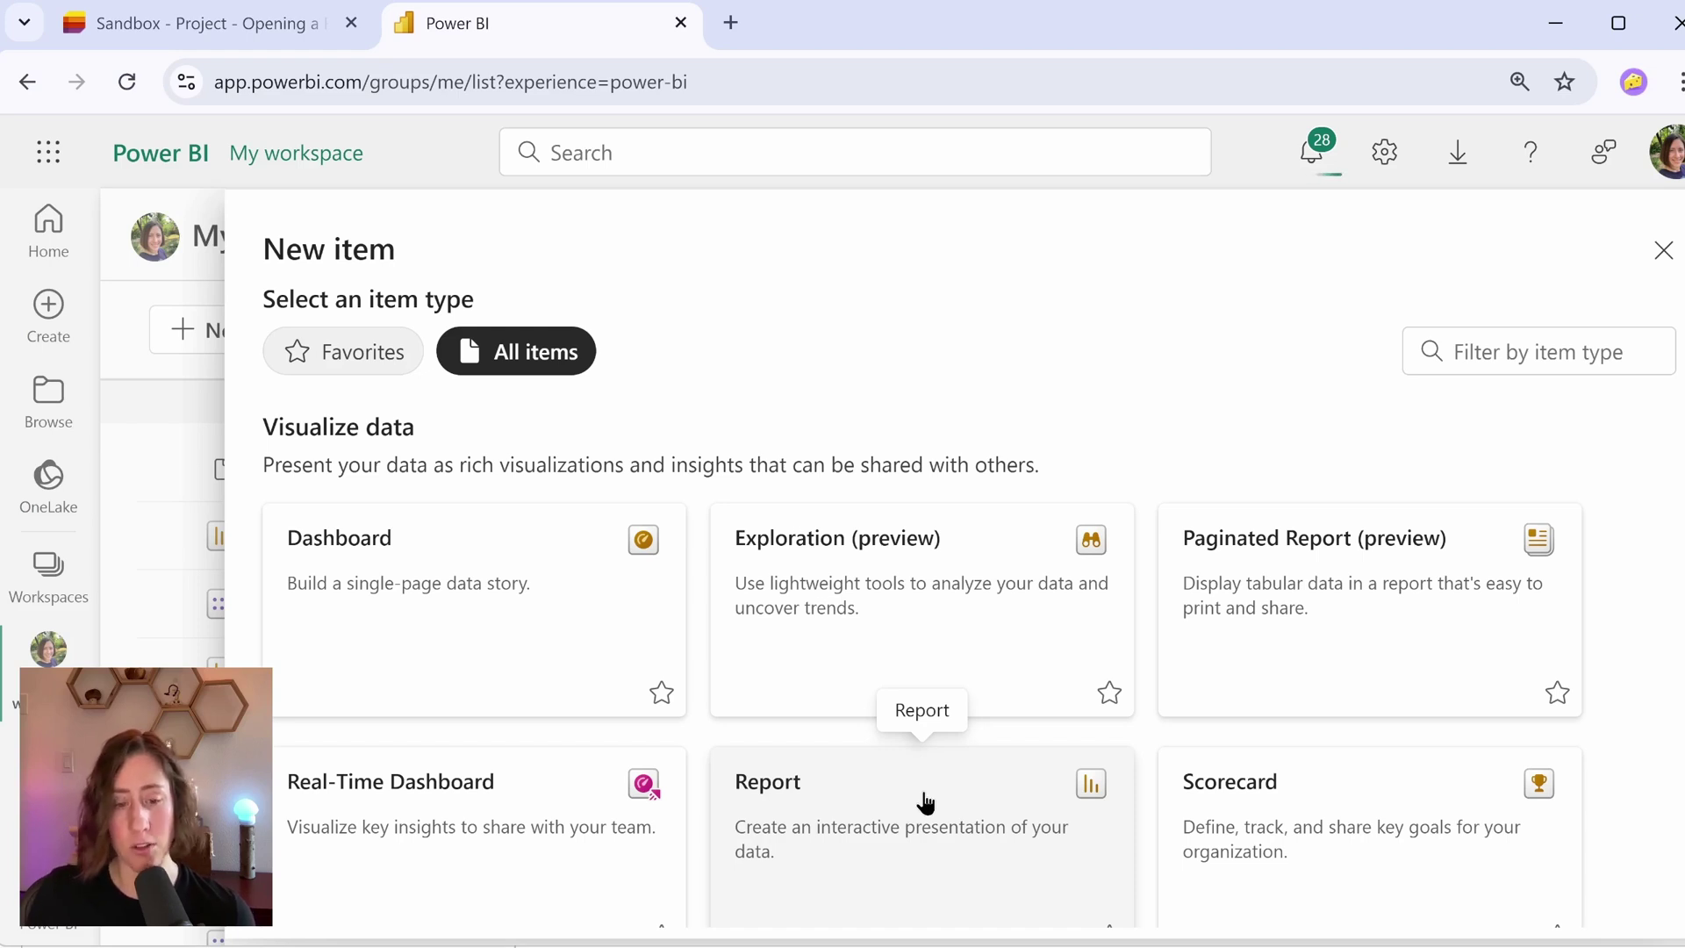
{"action": "scroll", "coordinate": [912, 718], "scroll_direction": "down", "scroll_amount": 2}
{"action": "left_click", "coordinate": [913, 655]}
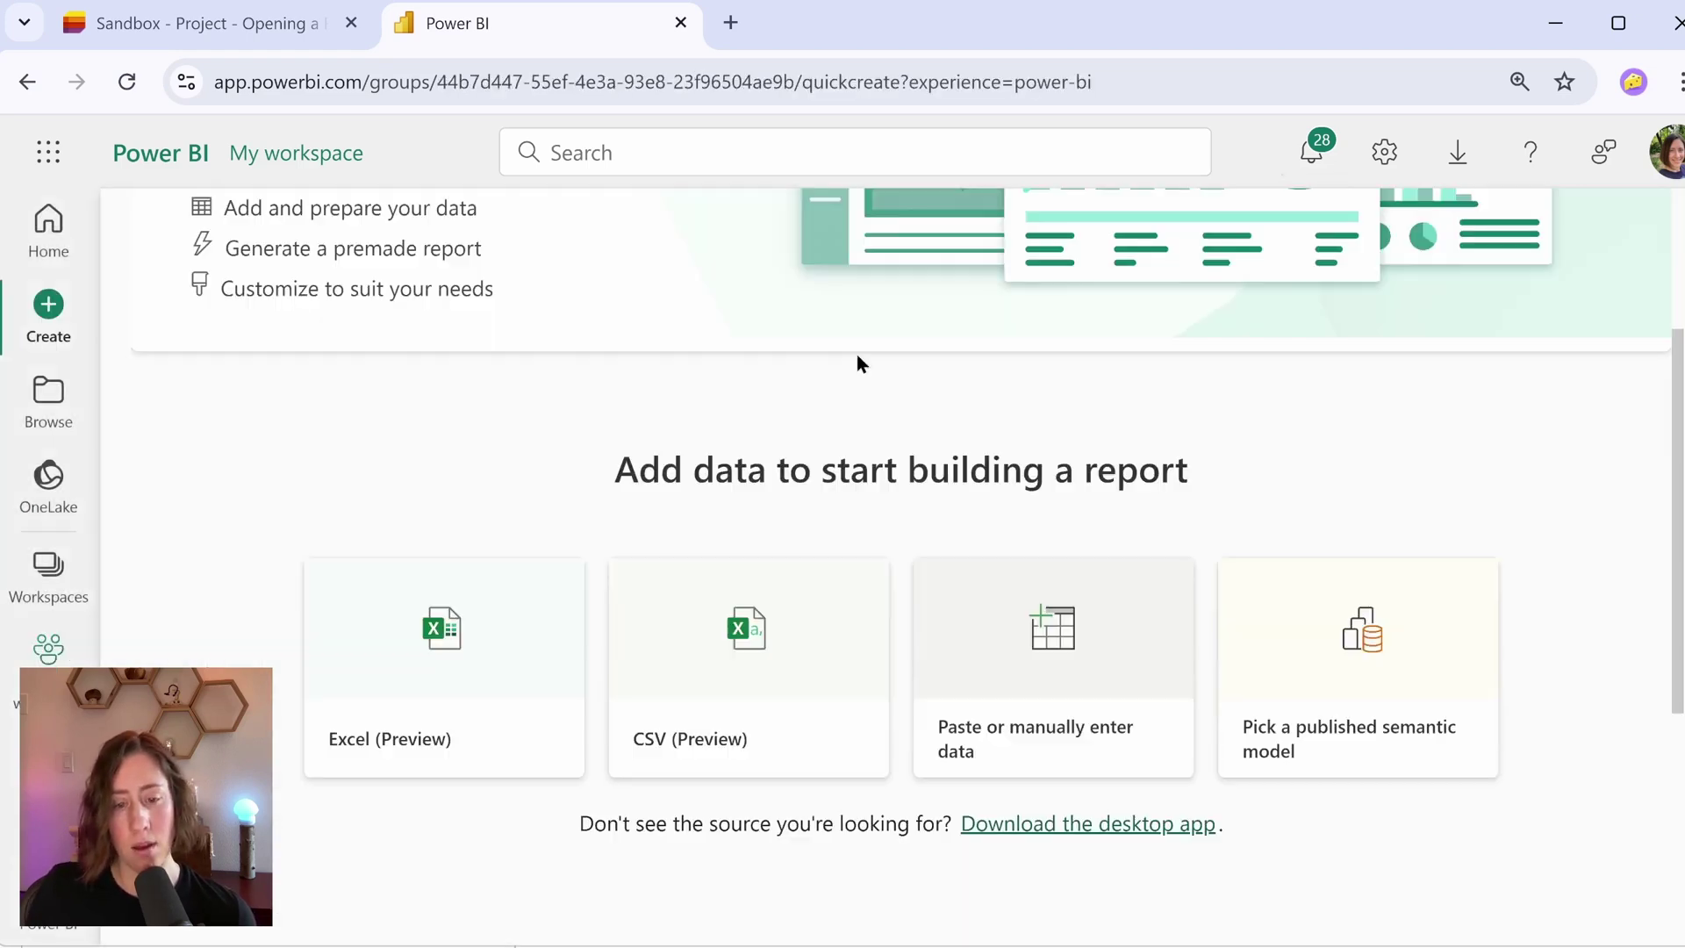
{"action": "scroll", "coordinate": [1602, 393], "scroll_direction": "down", "scroll_amount": 2}
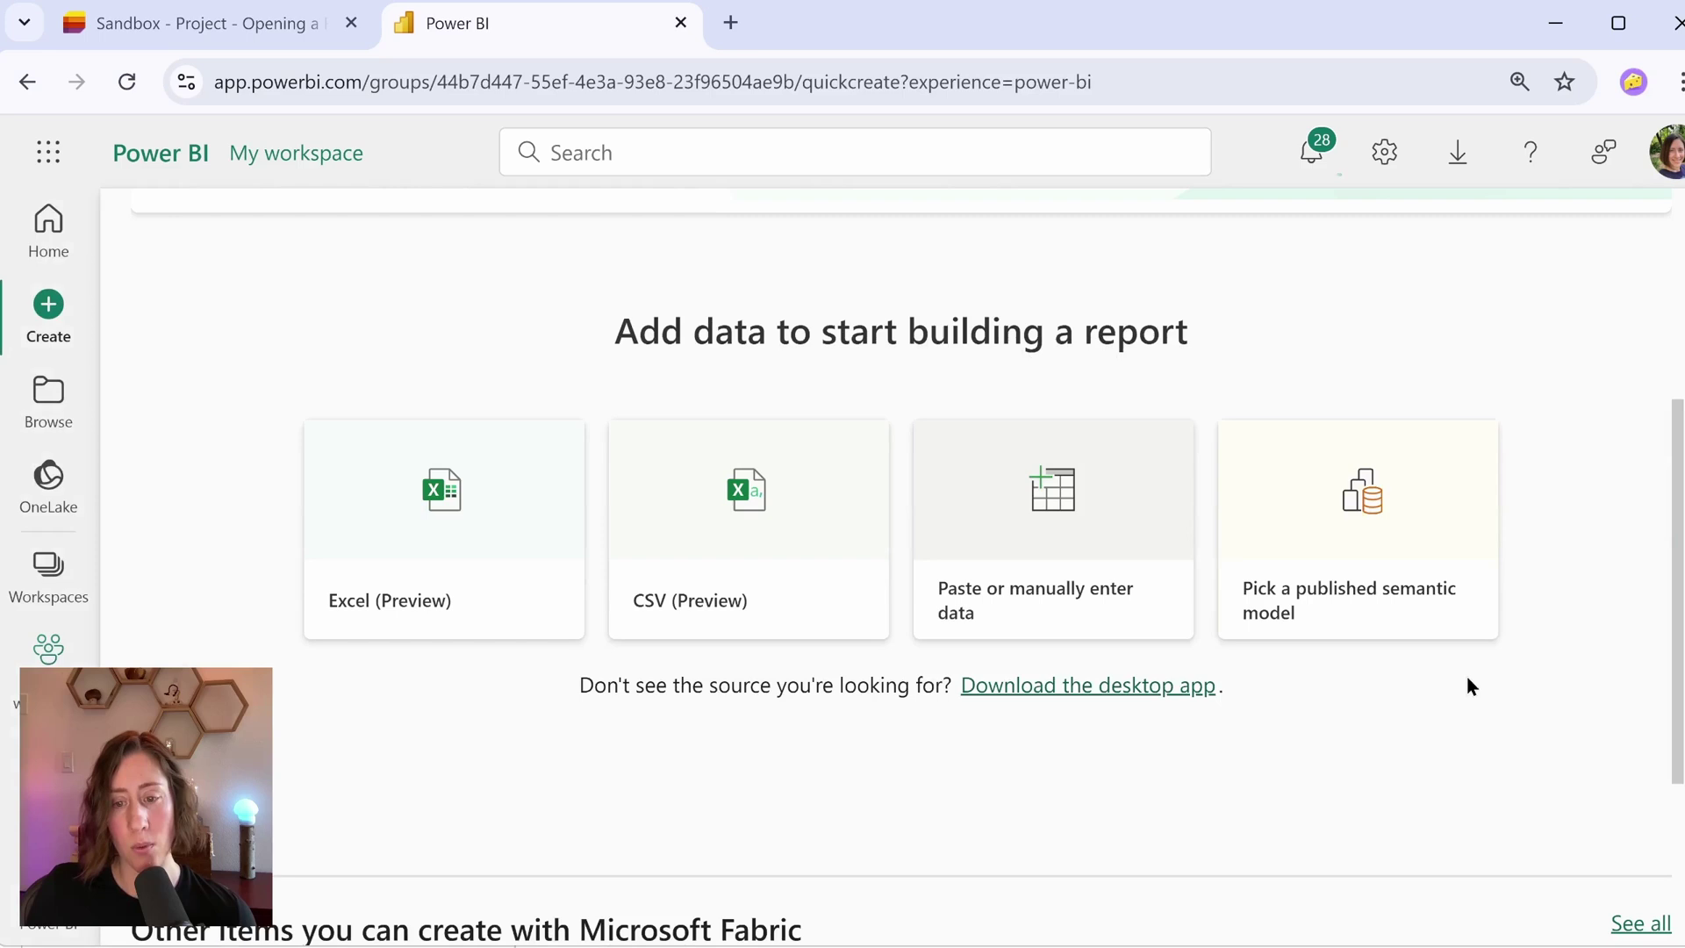
{"action": "left_click", "coordinate": [1371, 614]}
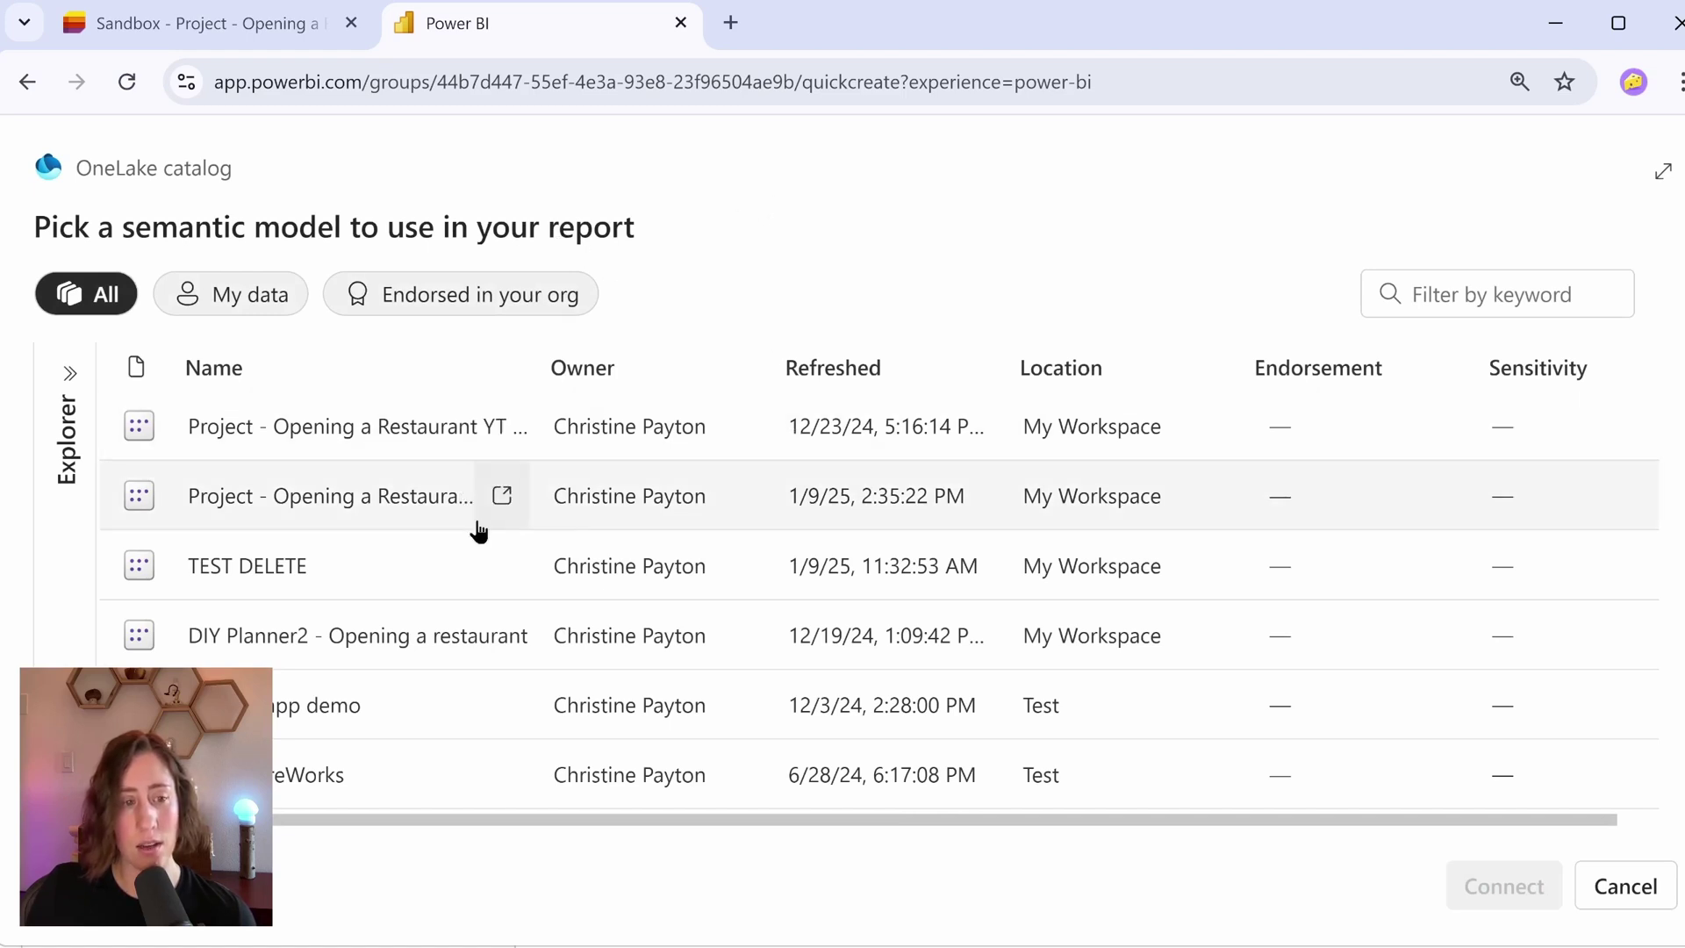
- Select the 'Project - Opening a Restaurant' model and choose Auto-create report
{"action": "left_click", "coordinate": [341, 524]}
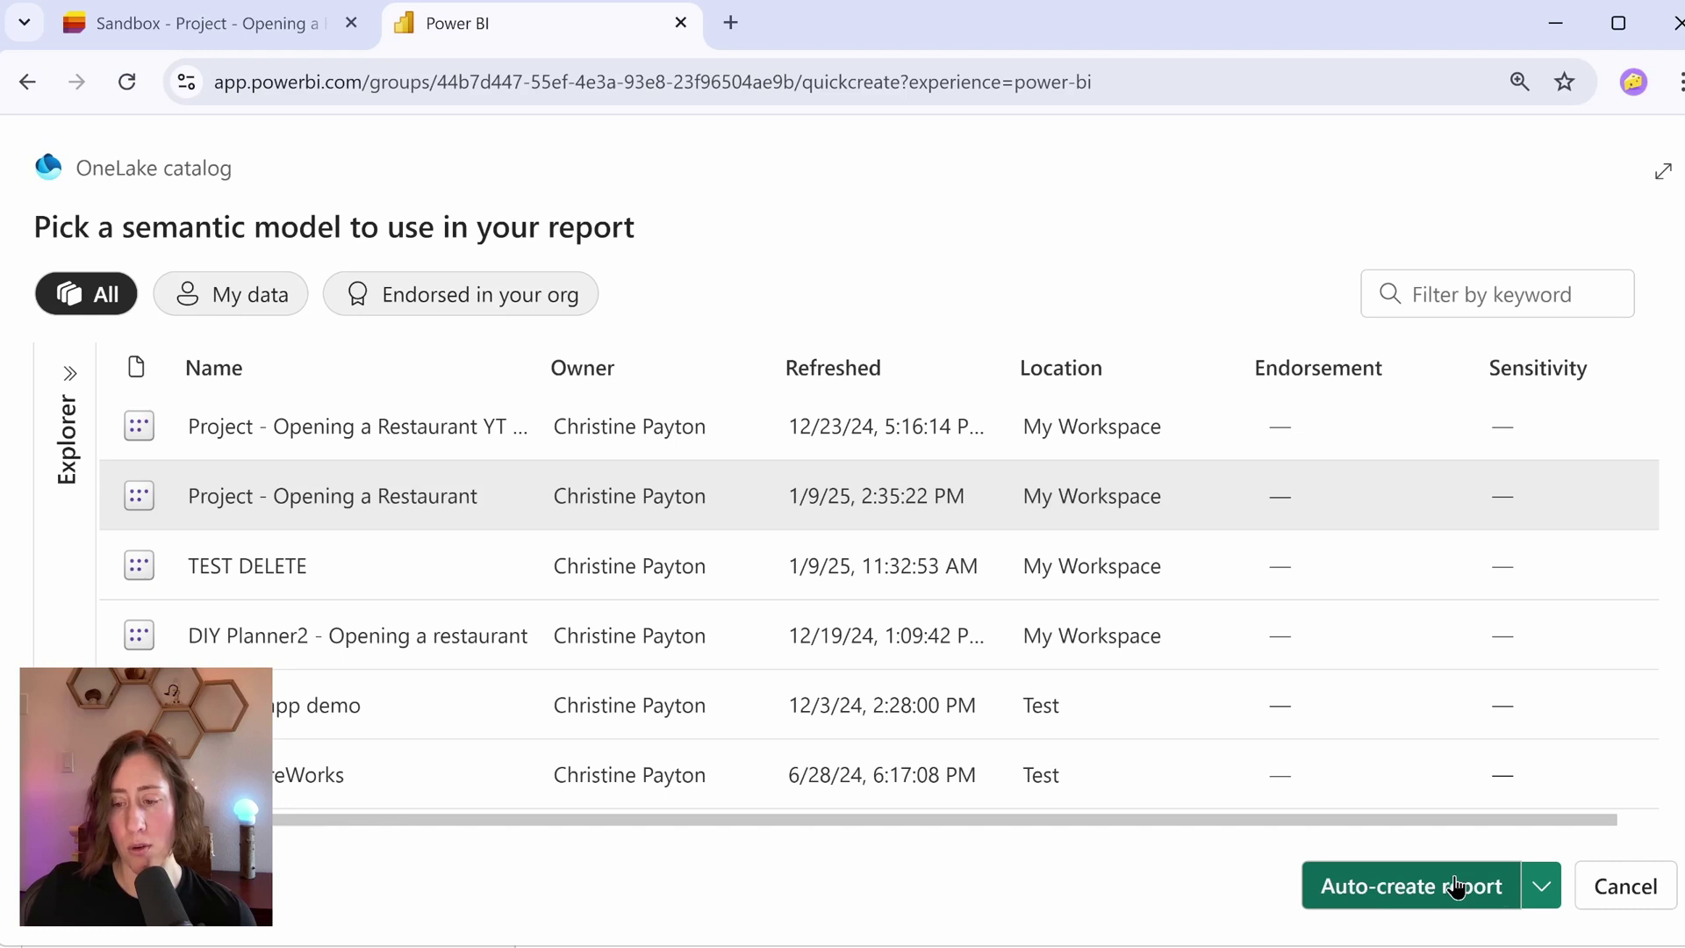
{"action": "left_click", "coordinate": [1542, 886]}
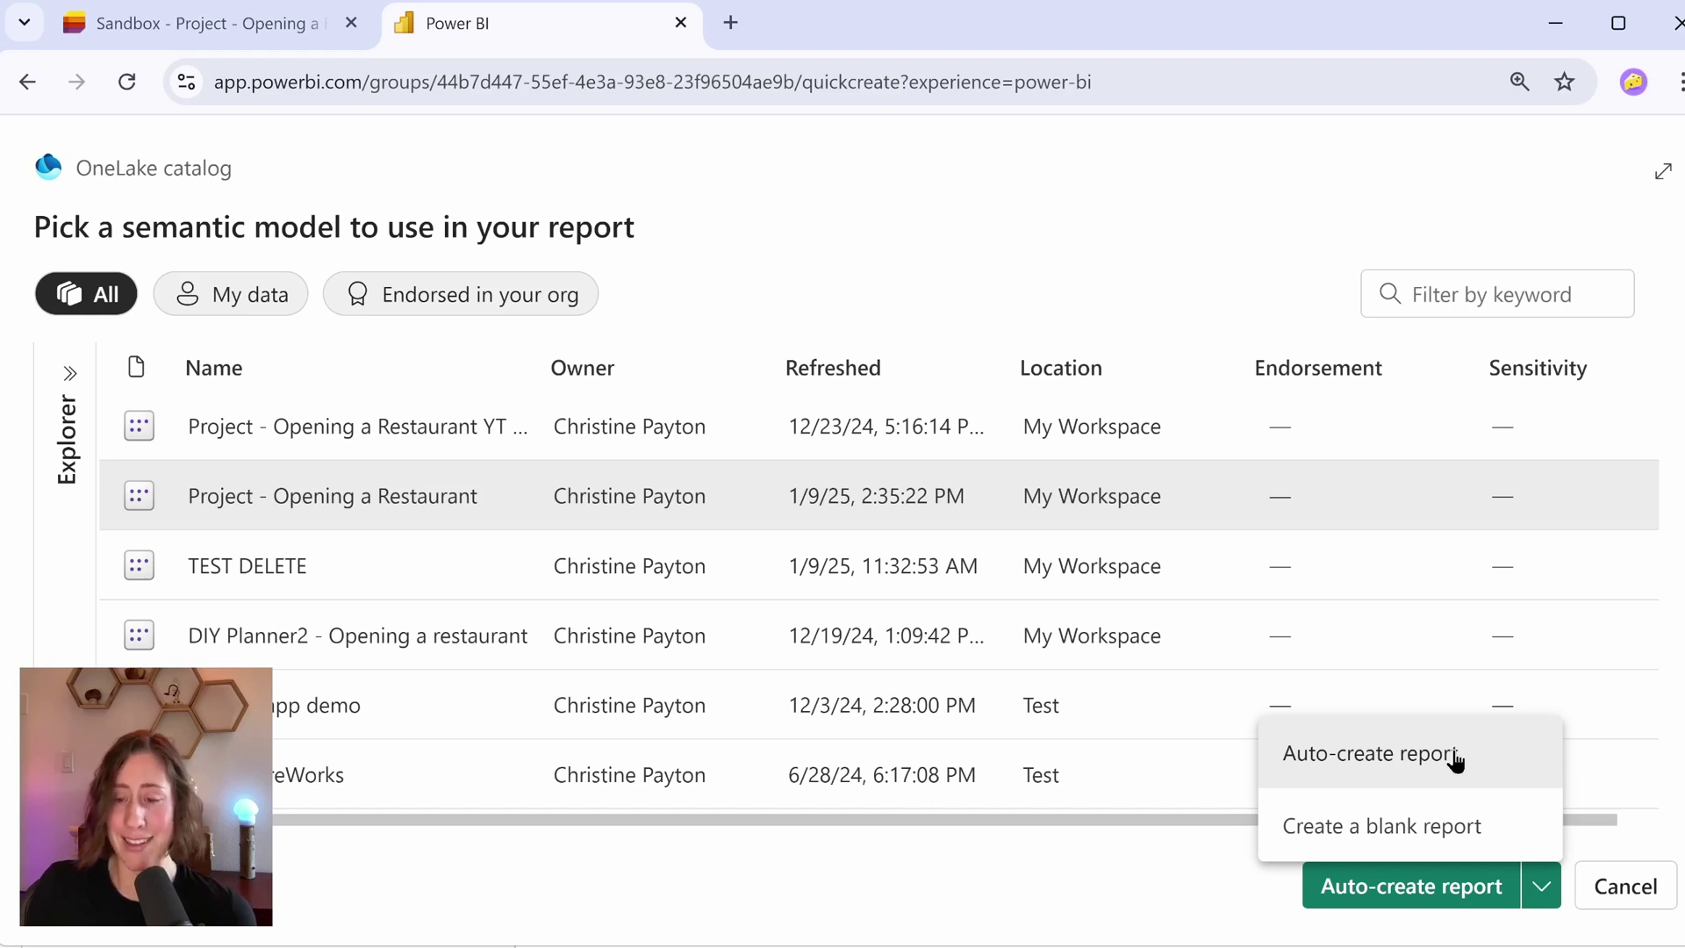
{"action": "left_click", "coordinate": [1454, 758]}
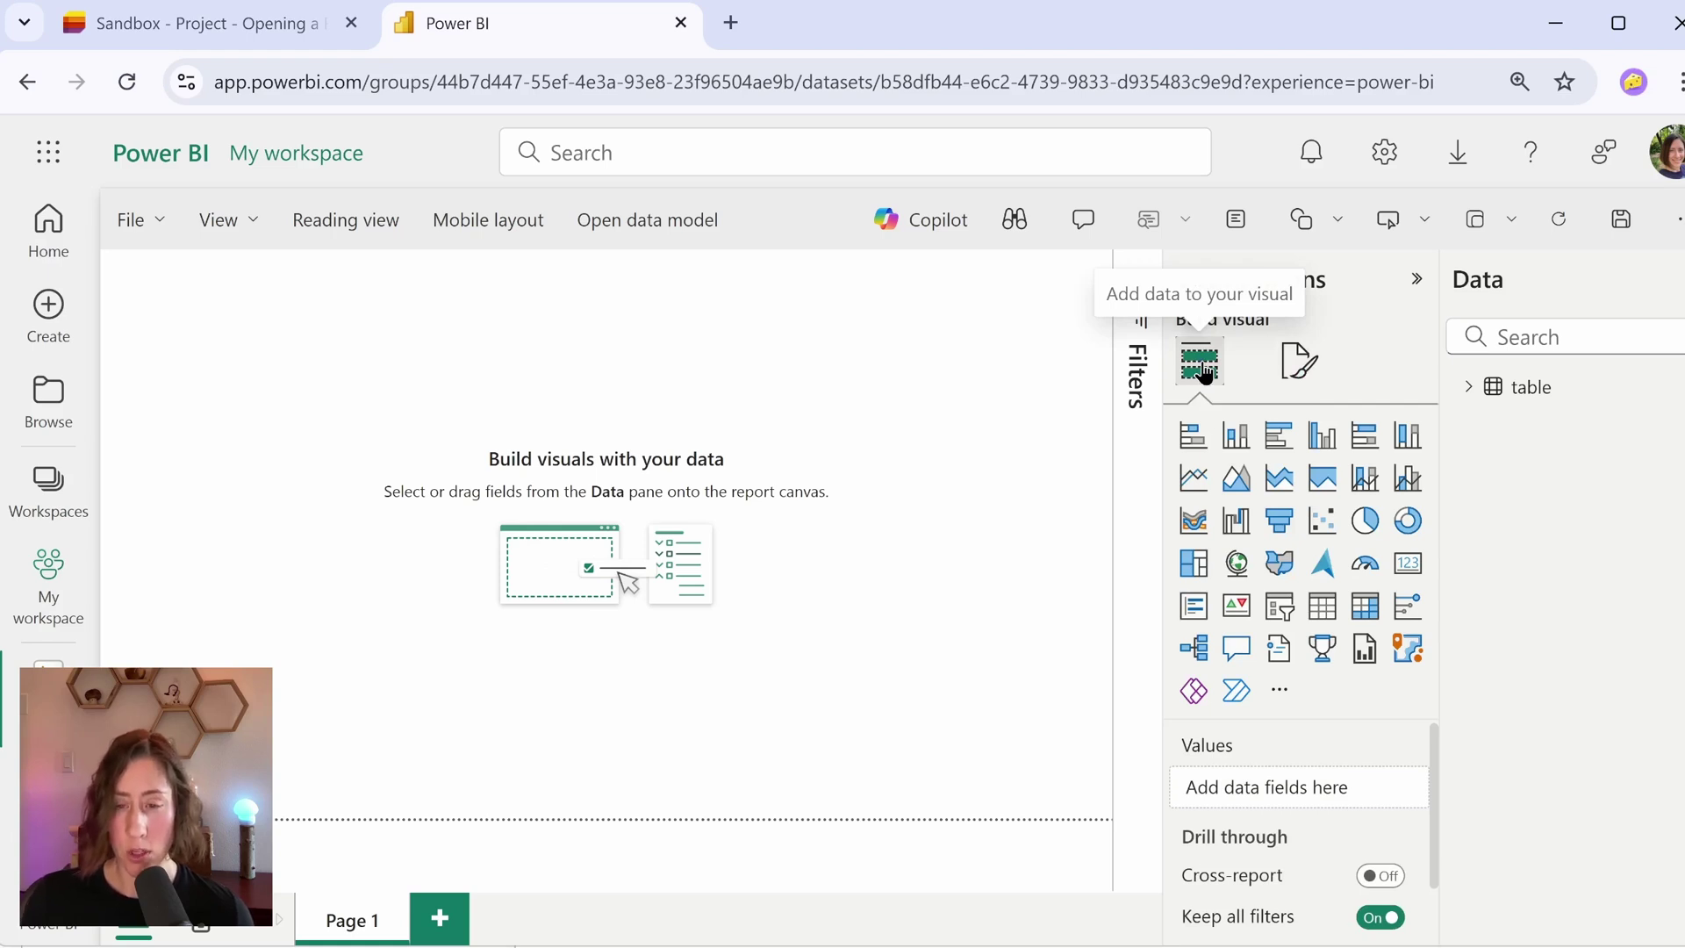
- Set the Glass Blue image as the page's canvas background at 0% transparency with Fill fit
{"action": "left_click", "coordinate": [1302, 367]}
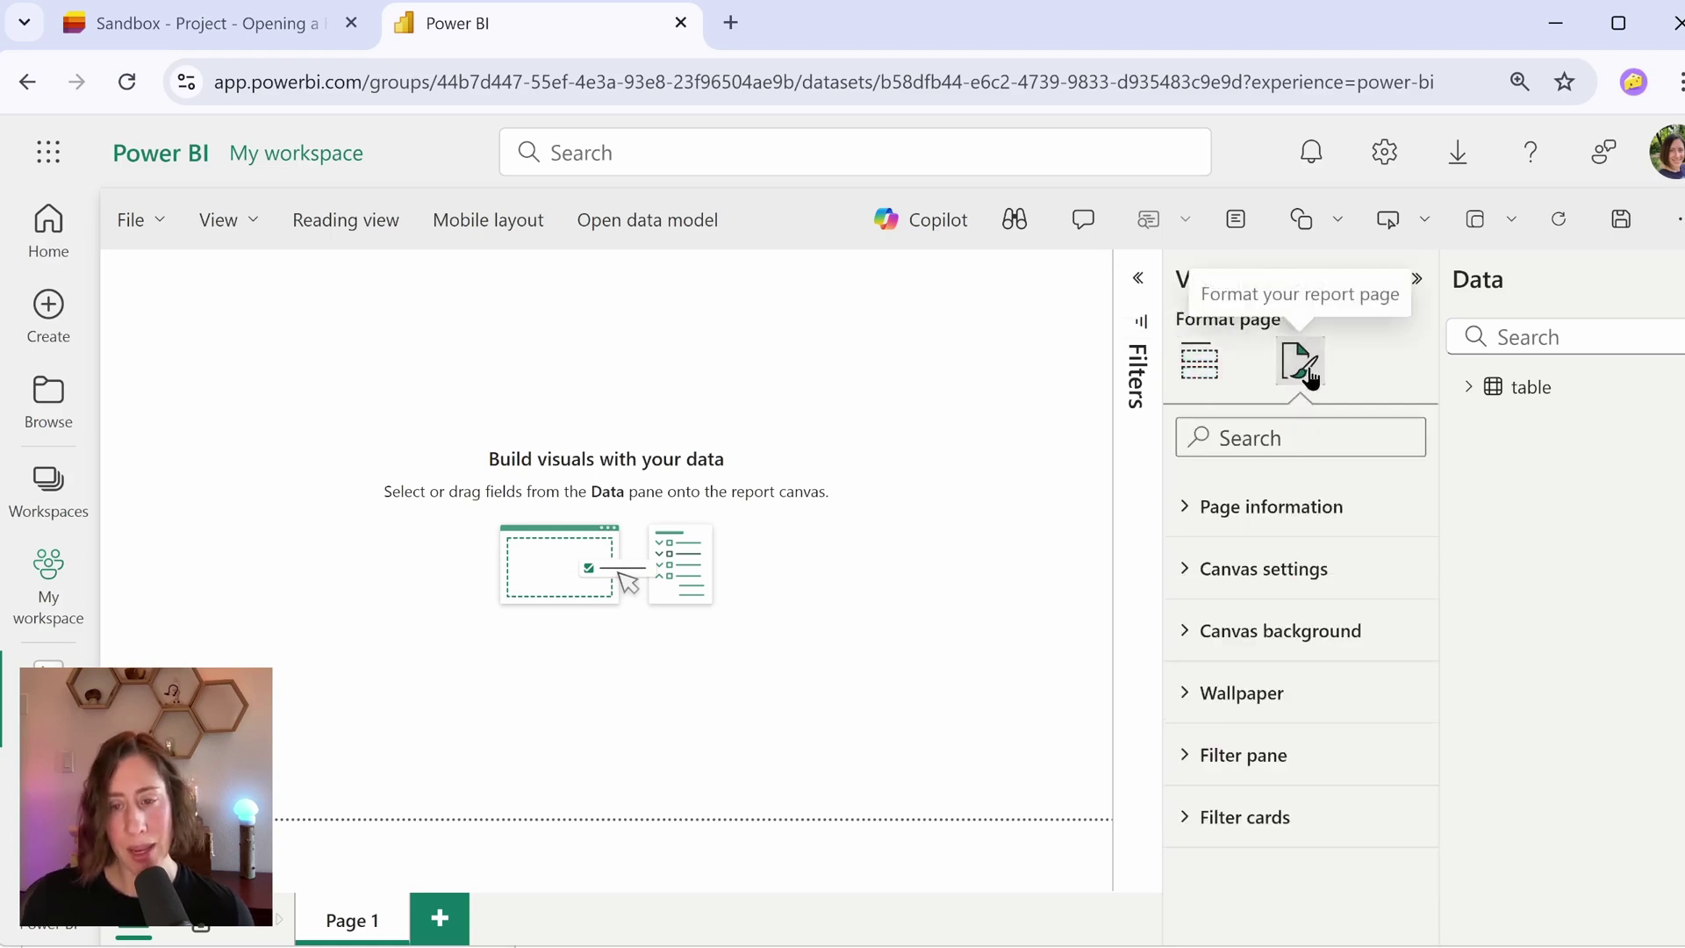
{"action": "left_click", "coordinate": [1228, 638]}
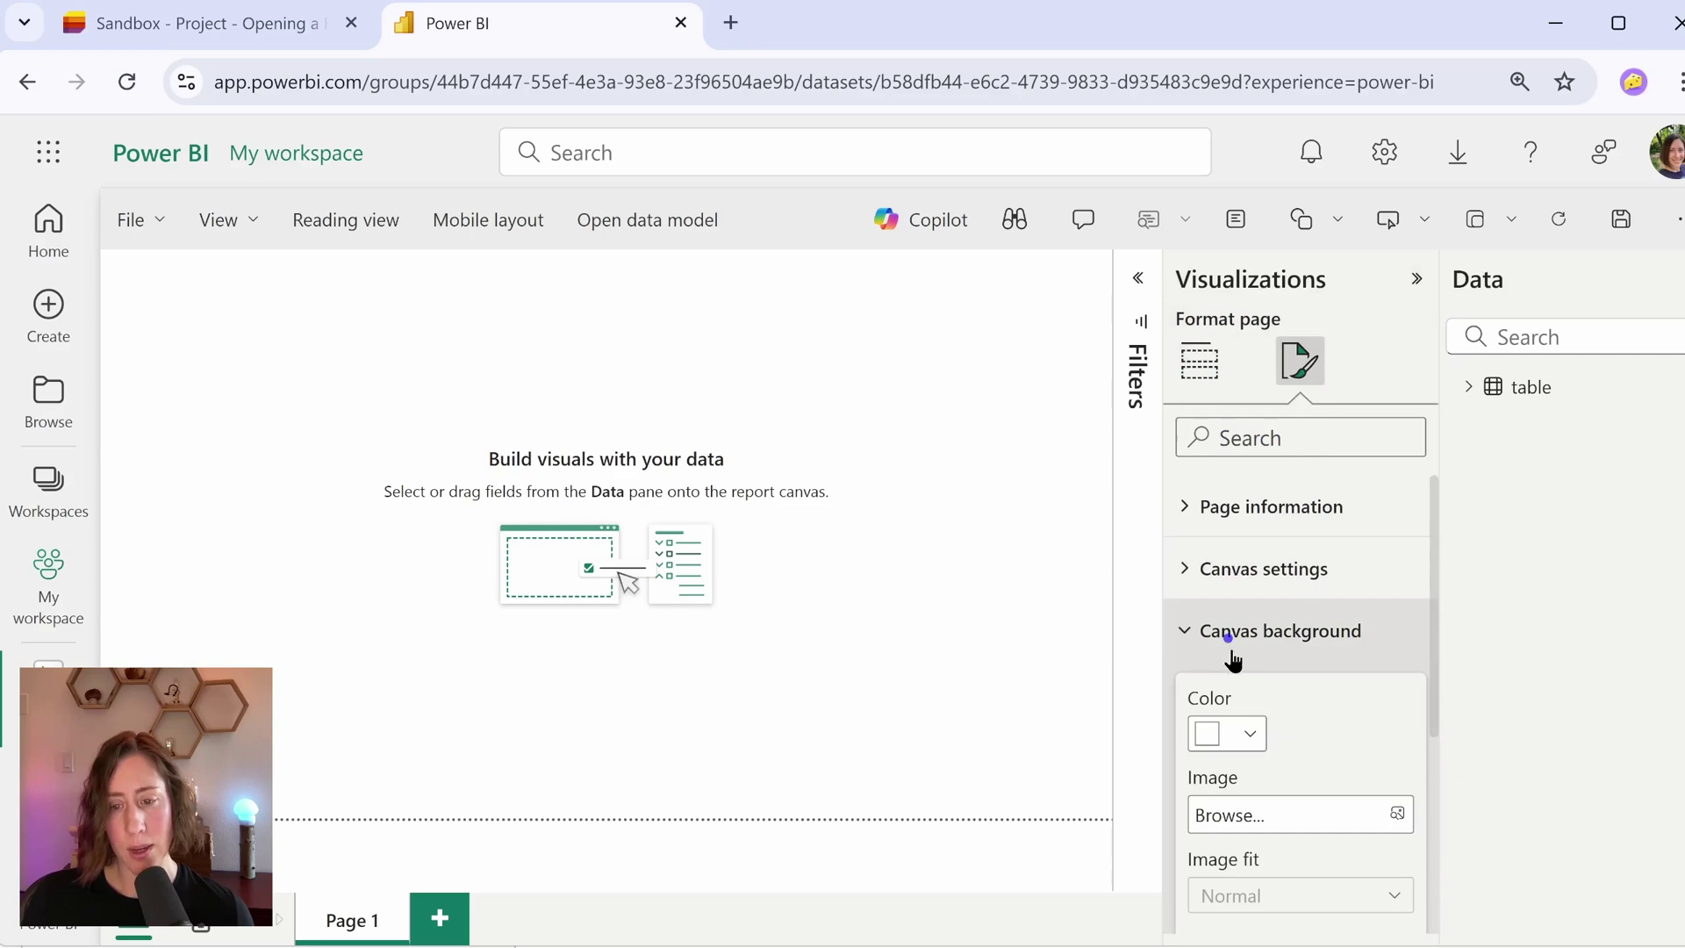
{"action": "scroll", "coordinate": [1323, 697], "scroll_direction": "down", "scroll_amount": 2}
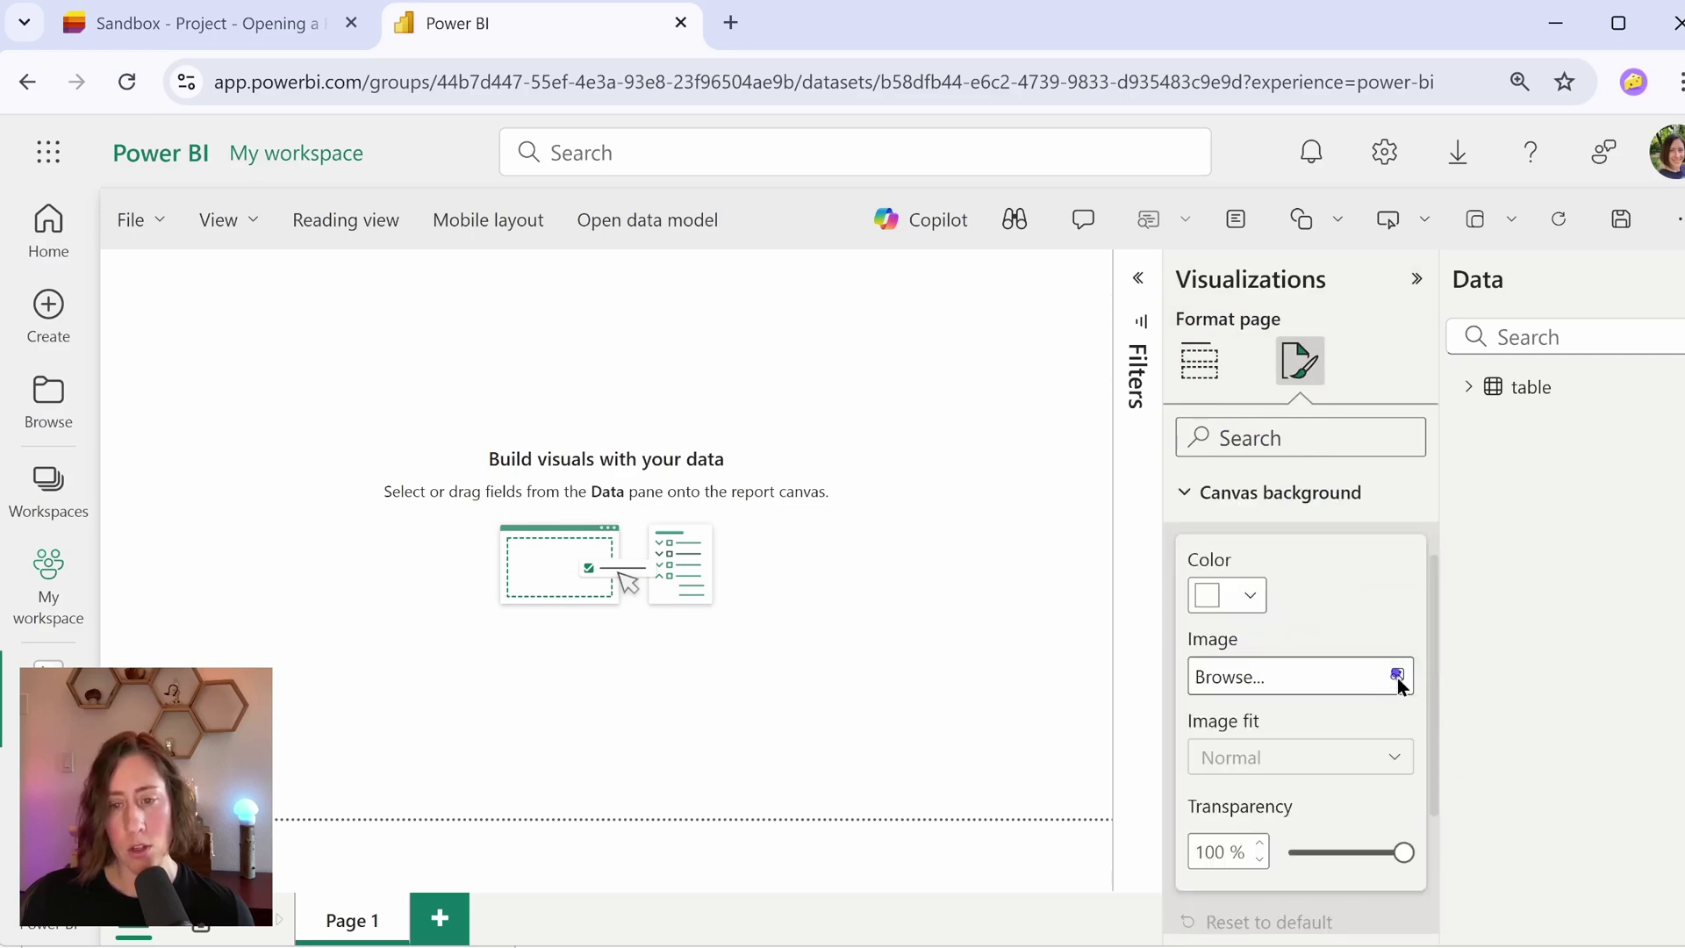
{"action": "left_click", "coordinate": [1396, 676]}
{"action": "double_click", "coordinate": [293, 432]}
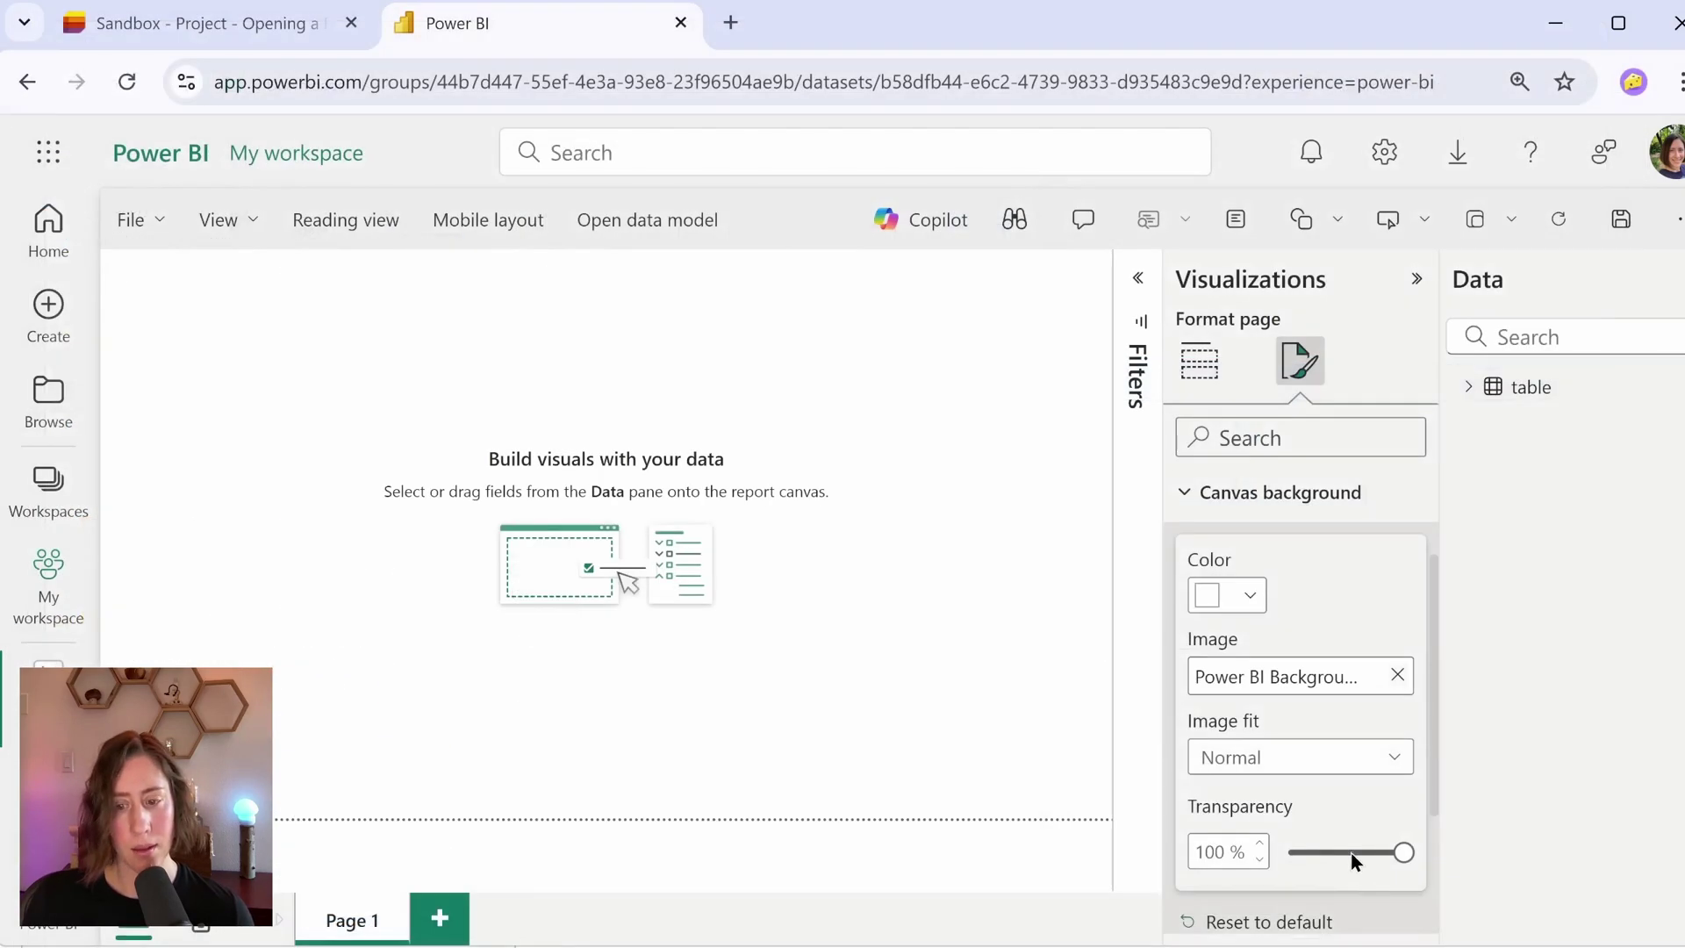
{"action": "left_click_drag", "start_coordinate": [1403, 851], "coordinate": [1240, 865]}
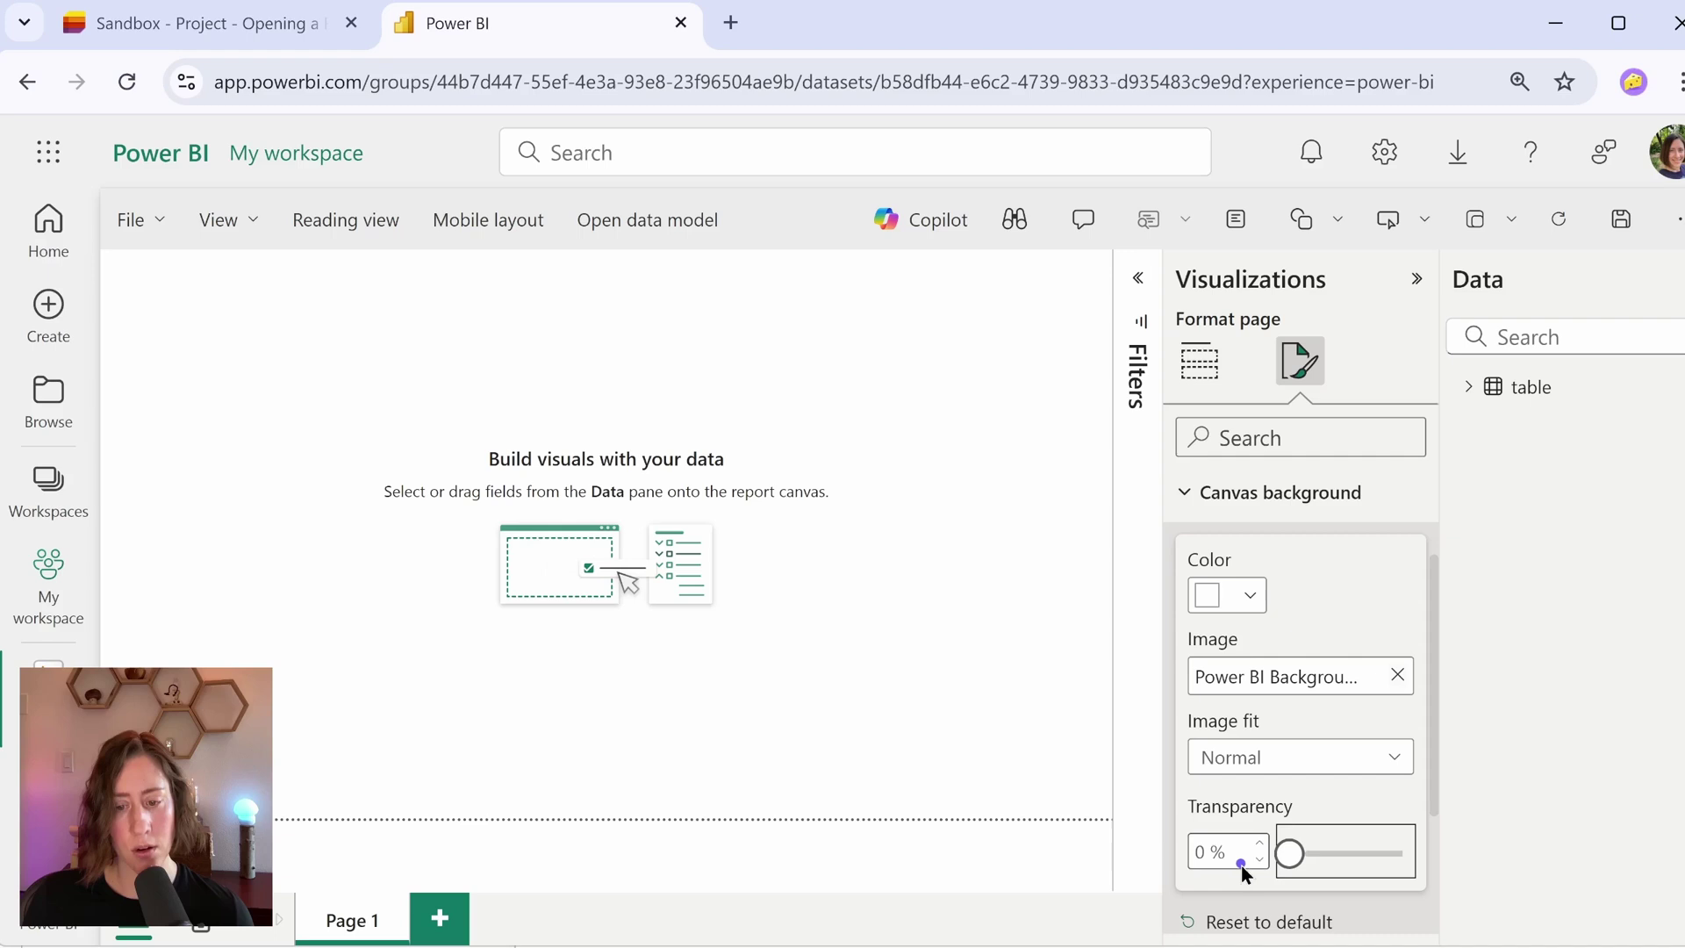
{"action": "left_click", "coordinate": [1320, 760]}
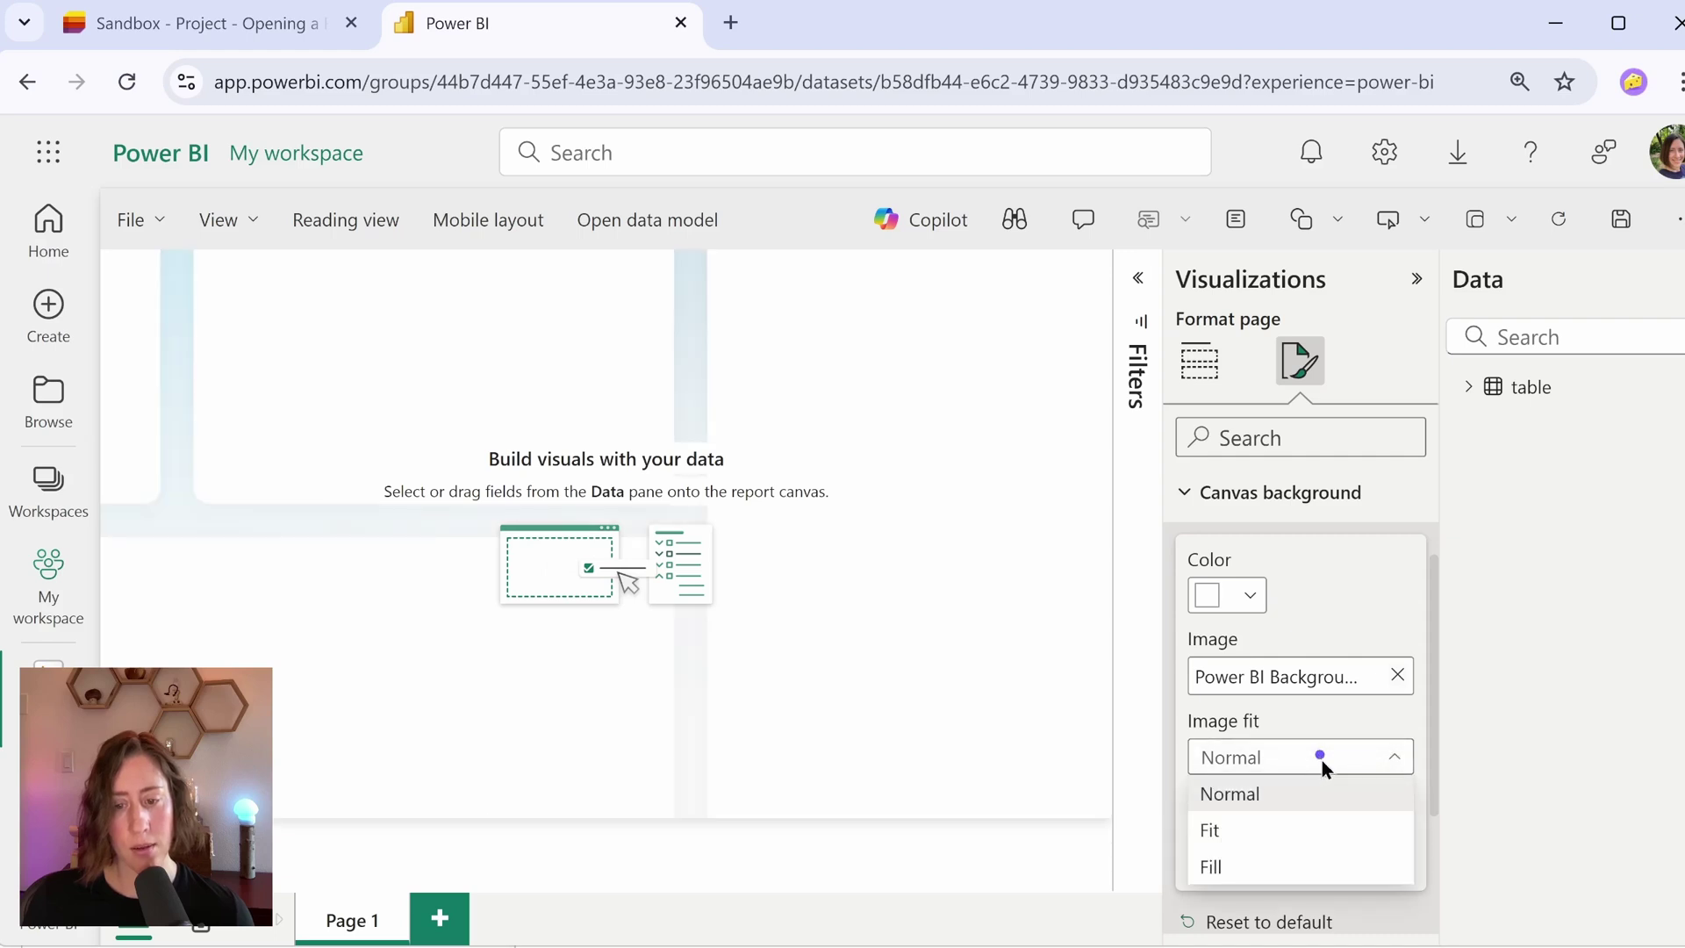
{"action": "left_click", "coordinate": [1285, 869]}
{"action": "left_click", "coordinate": [1201, 360]}
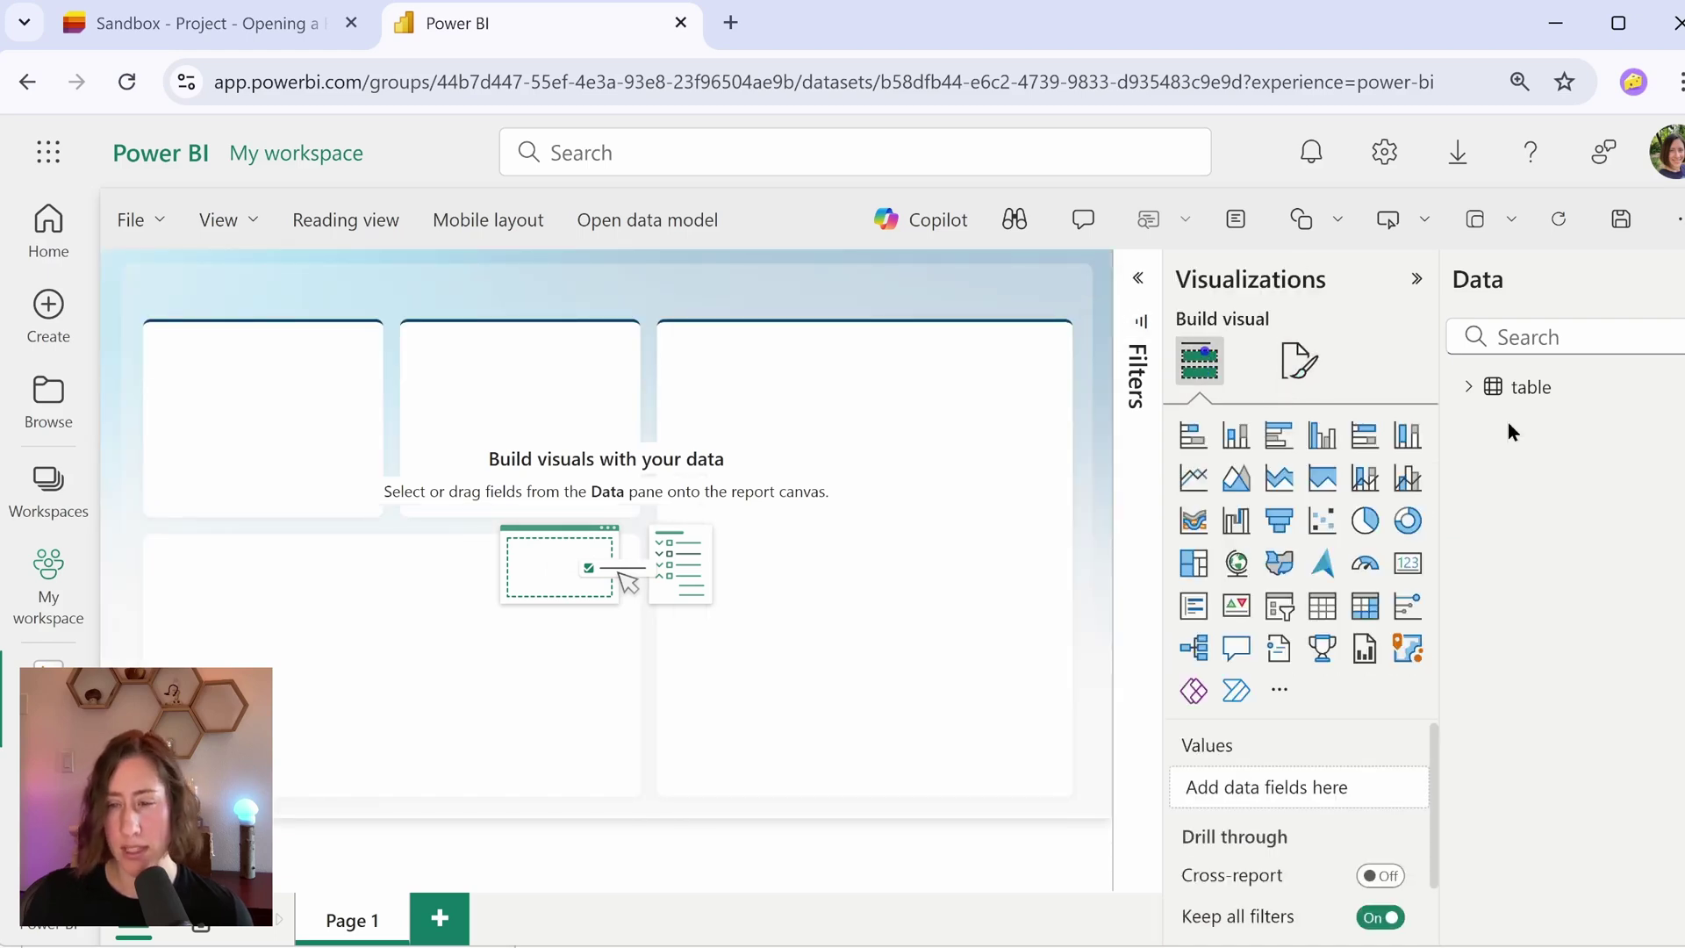
- Expand the 'table' node in the Data pane to show fields like ID, Due date and Status
{"action": "left_click", "coordinate": [1469, 396]}
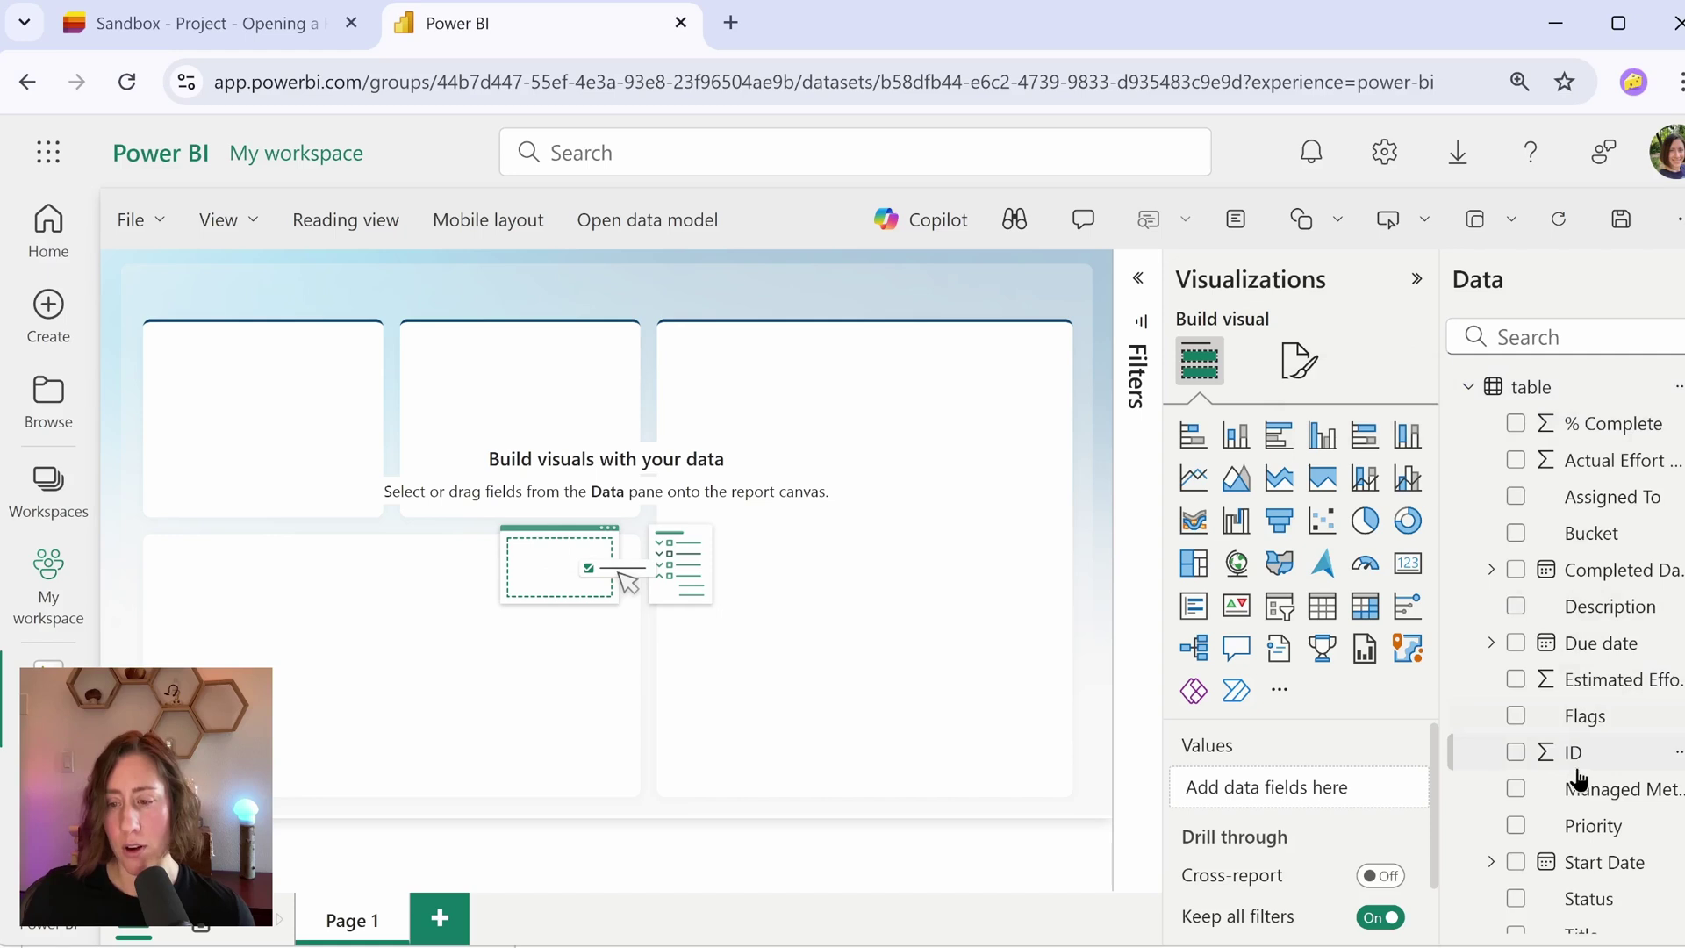
{"action": "scroll", "coordinate": [1606, 789], "scroll_direction": "down", "scroll_amount": 1}
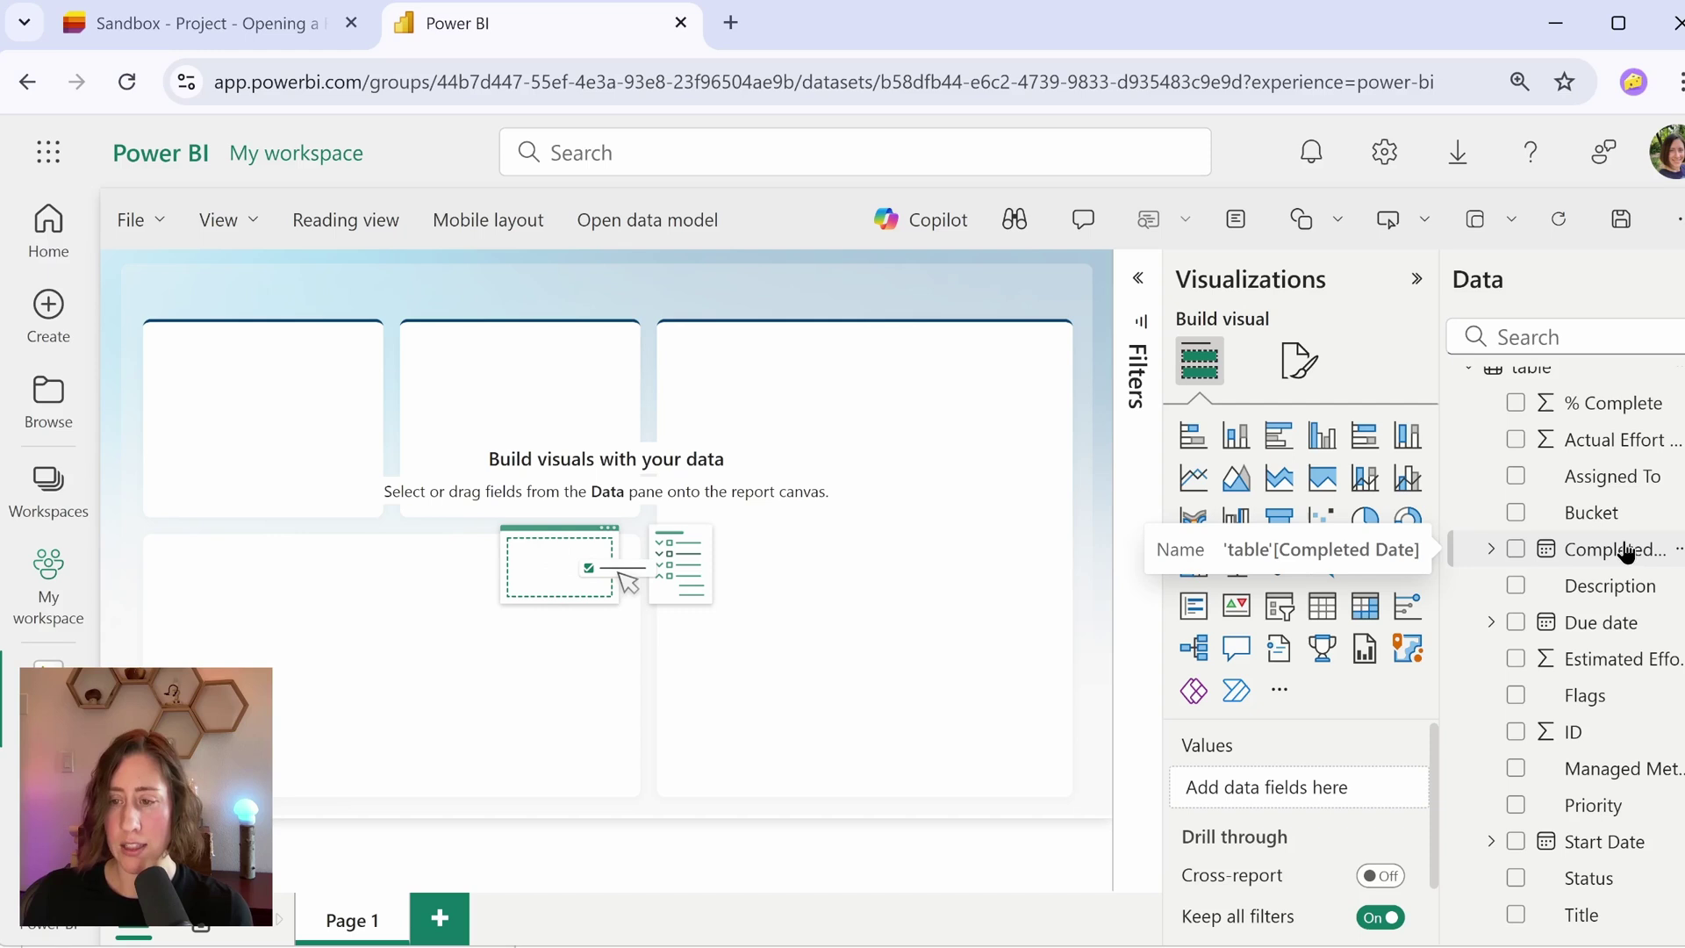
- Insert a stacked column chart and fit it into the top-left tile
{"action": "left_click", "coordinate": [1238, 436]}
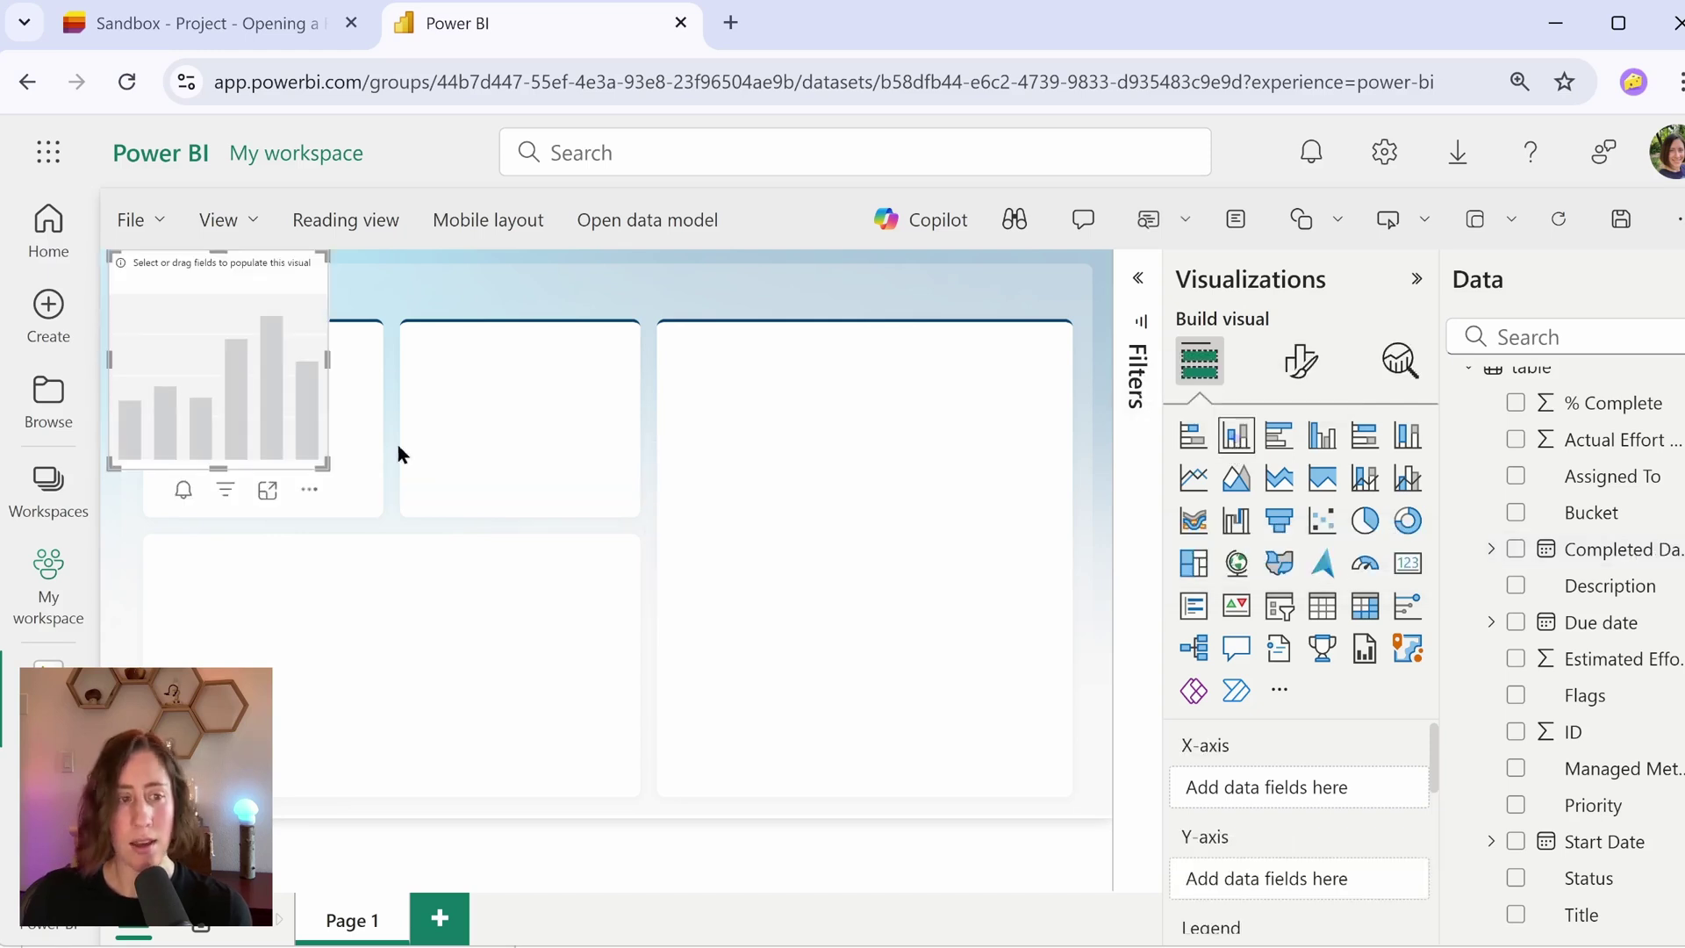
{"action": "left_click_drag", "start_coordinate": [235, 361], "coordinate": [284, 444]}
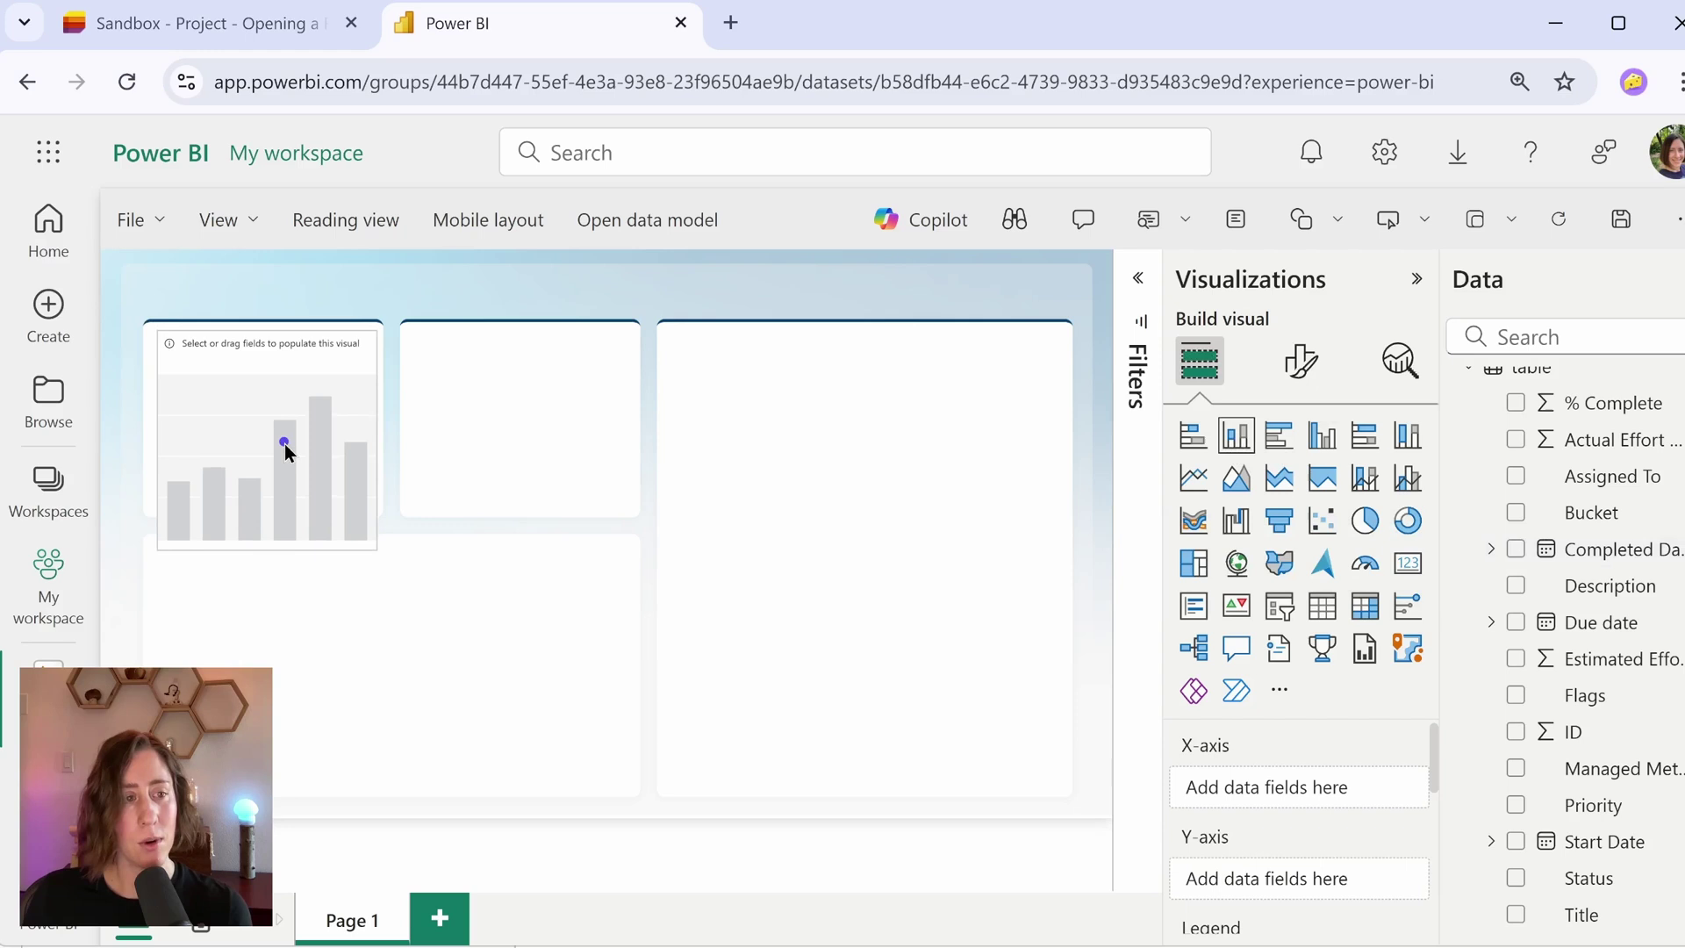
{"action": "left_click_drag", "start_coordinate": [366, 520], "coordinate": [365, 508]}
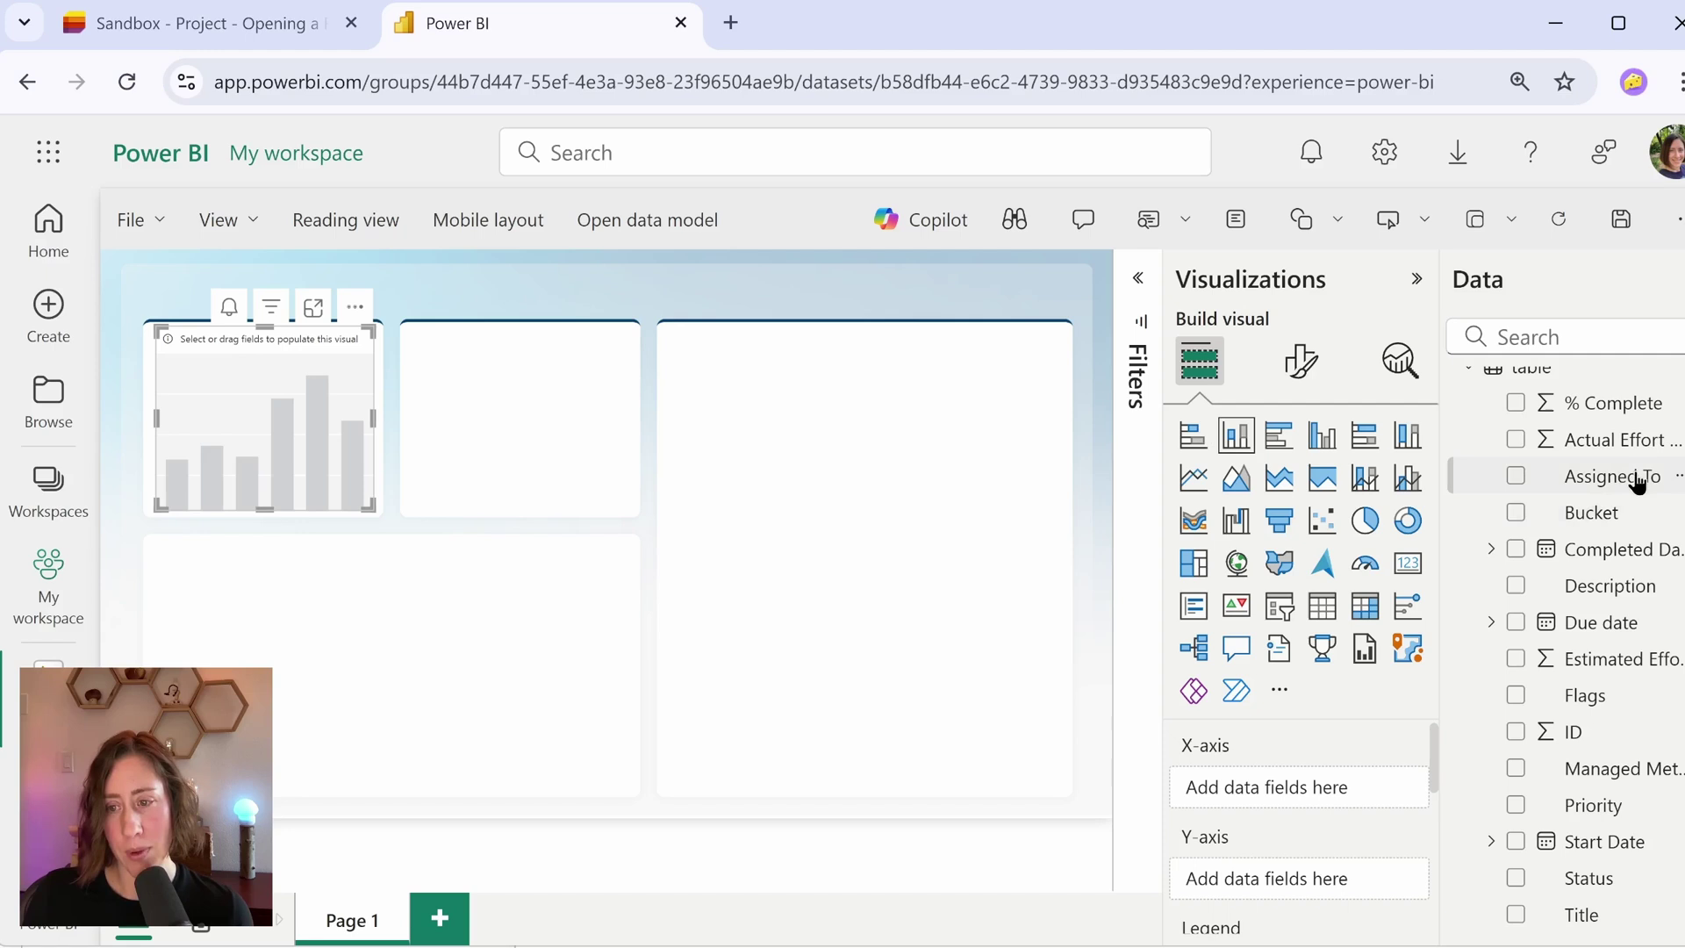
- Chart Assigned To on the x-axis, ID renamed 'Count of Tasks' on the y-axis, and Status as legend
{"action": "left_click_drag", "start_coordinate": [1636, 477], "coordinate": [1278, 793]}
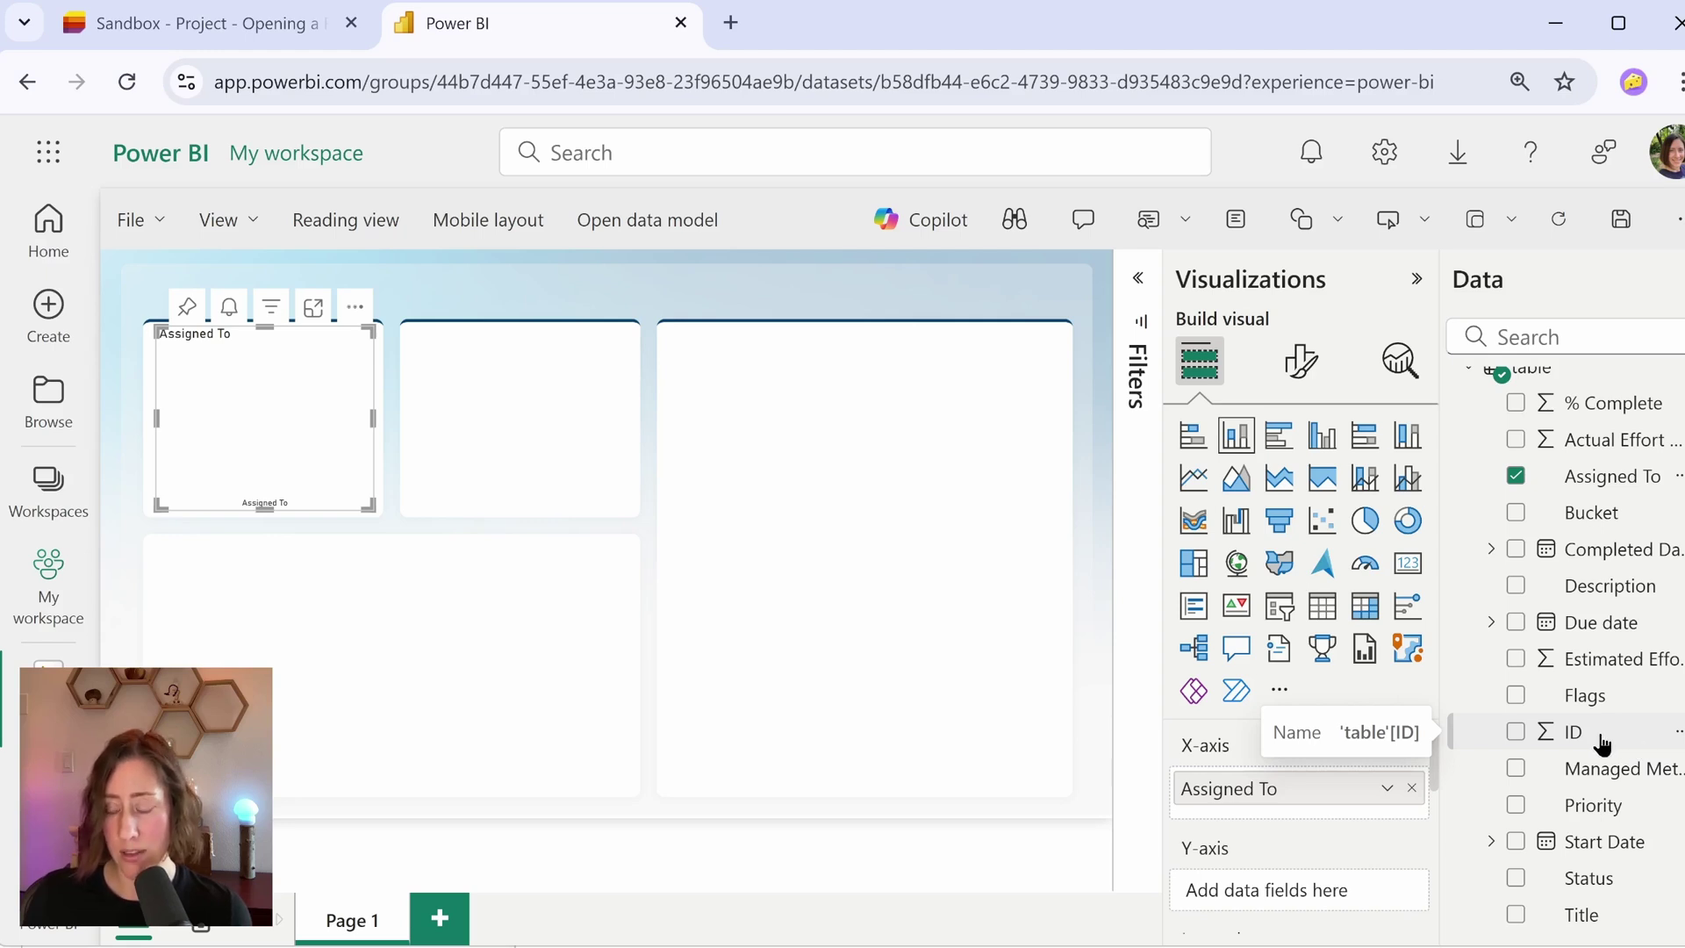
{"action": "left_click_drag", "start_coordinate": [1601, 744], "coordinate": [1281, 893]}
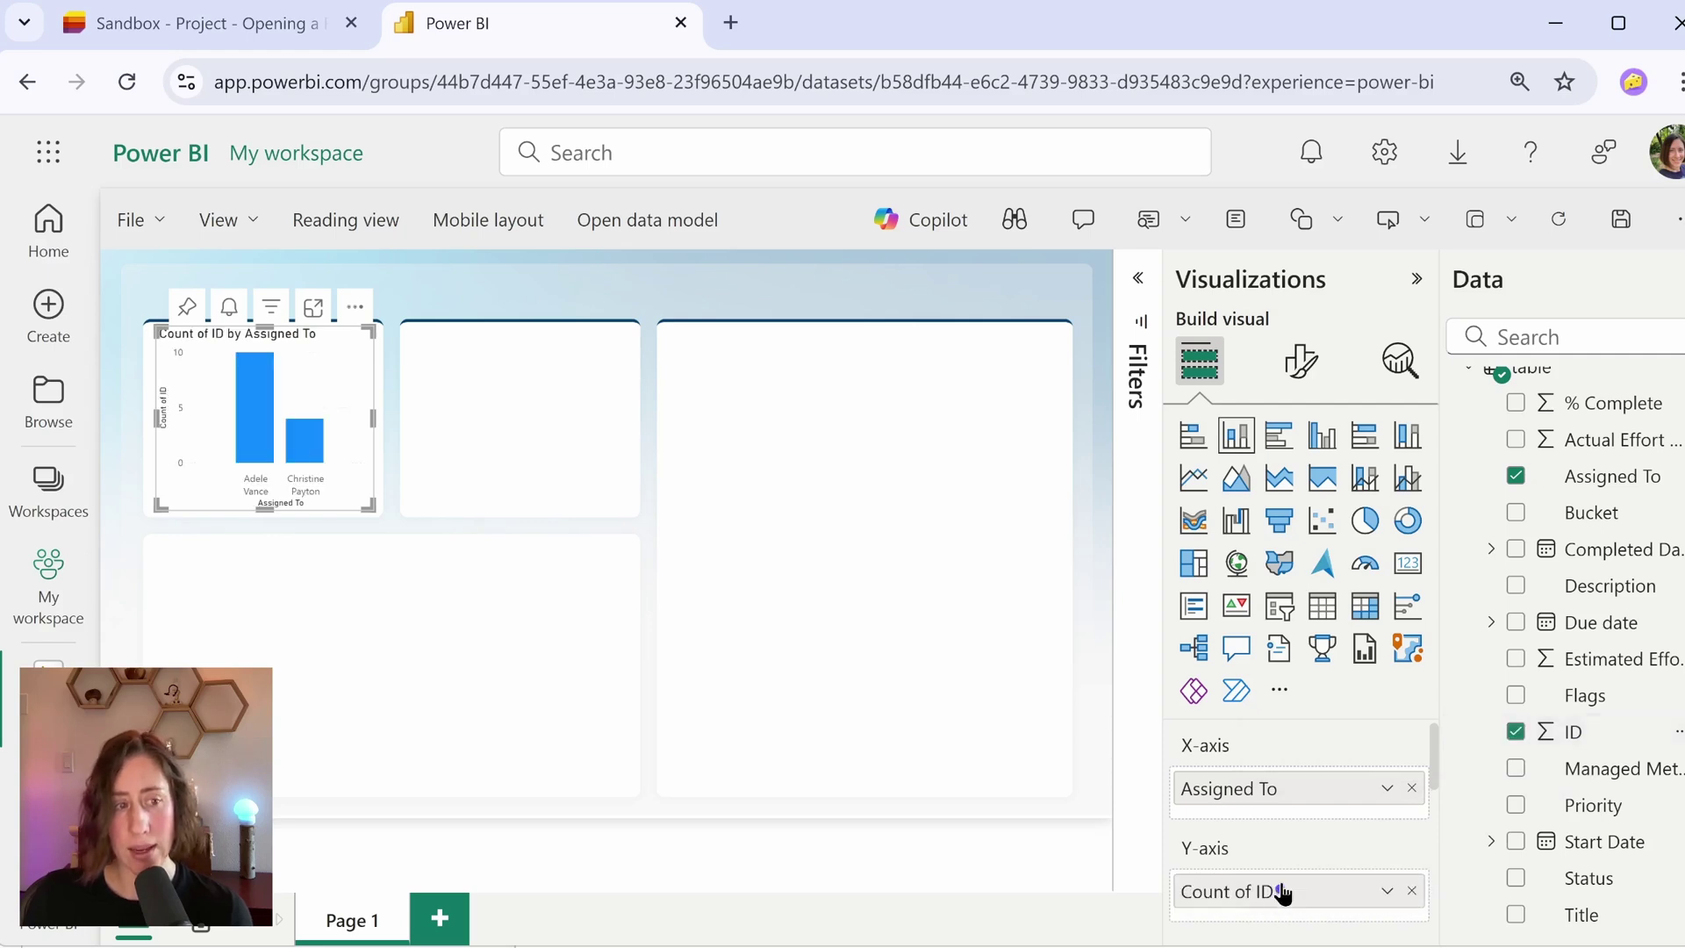
{"action": "double_click", "coordinate": [1281, 893]}
{"action": "type", "text": "Count of Tasks"}
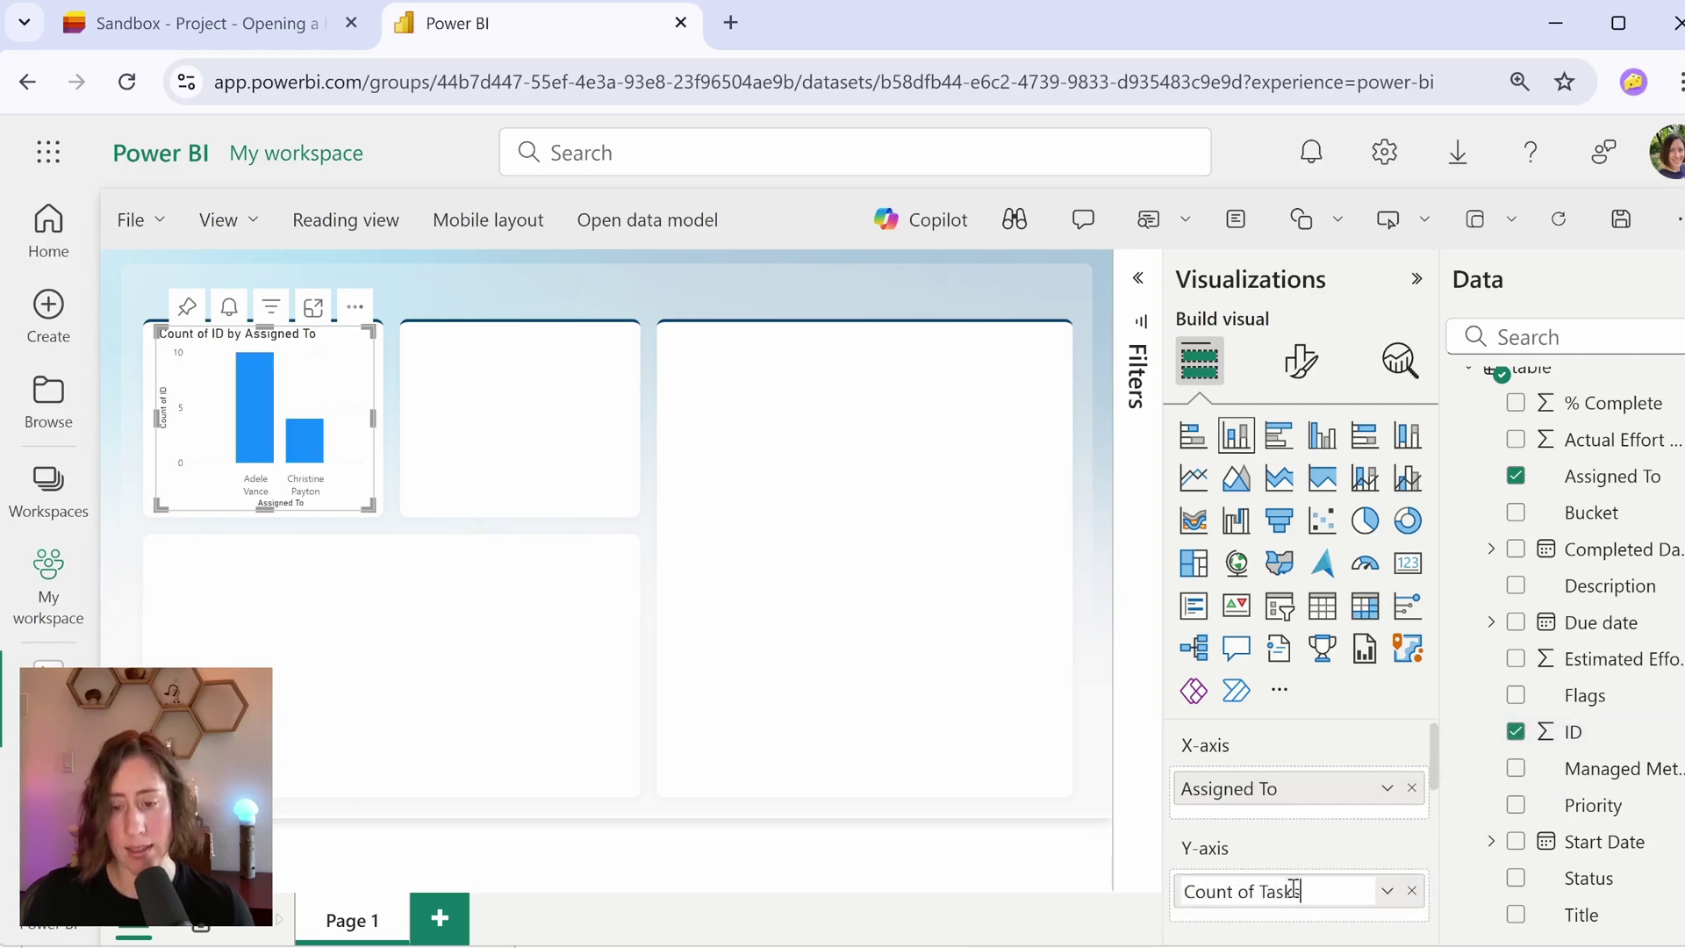
{"action": "key", "text": "Return"}
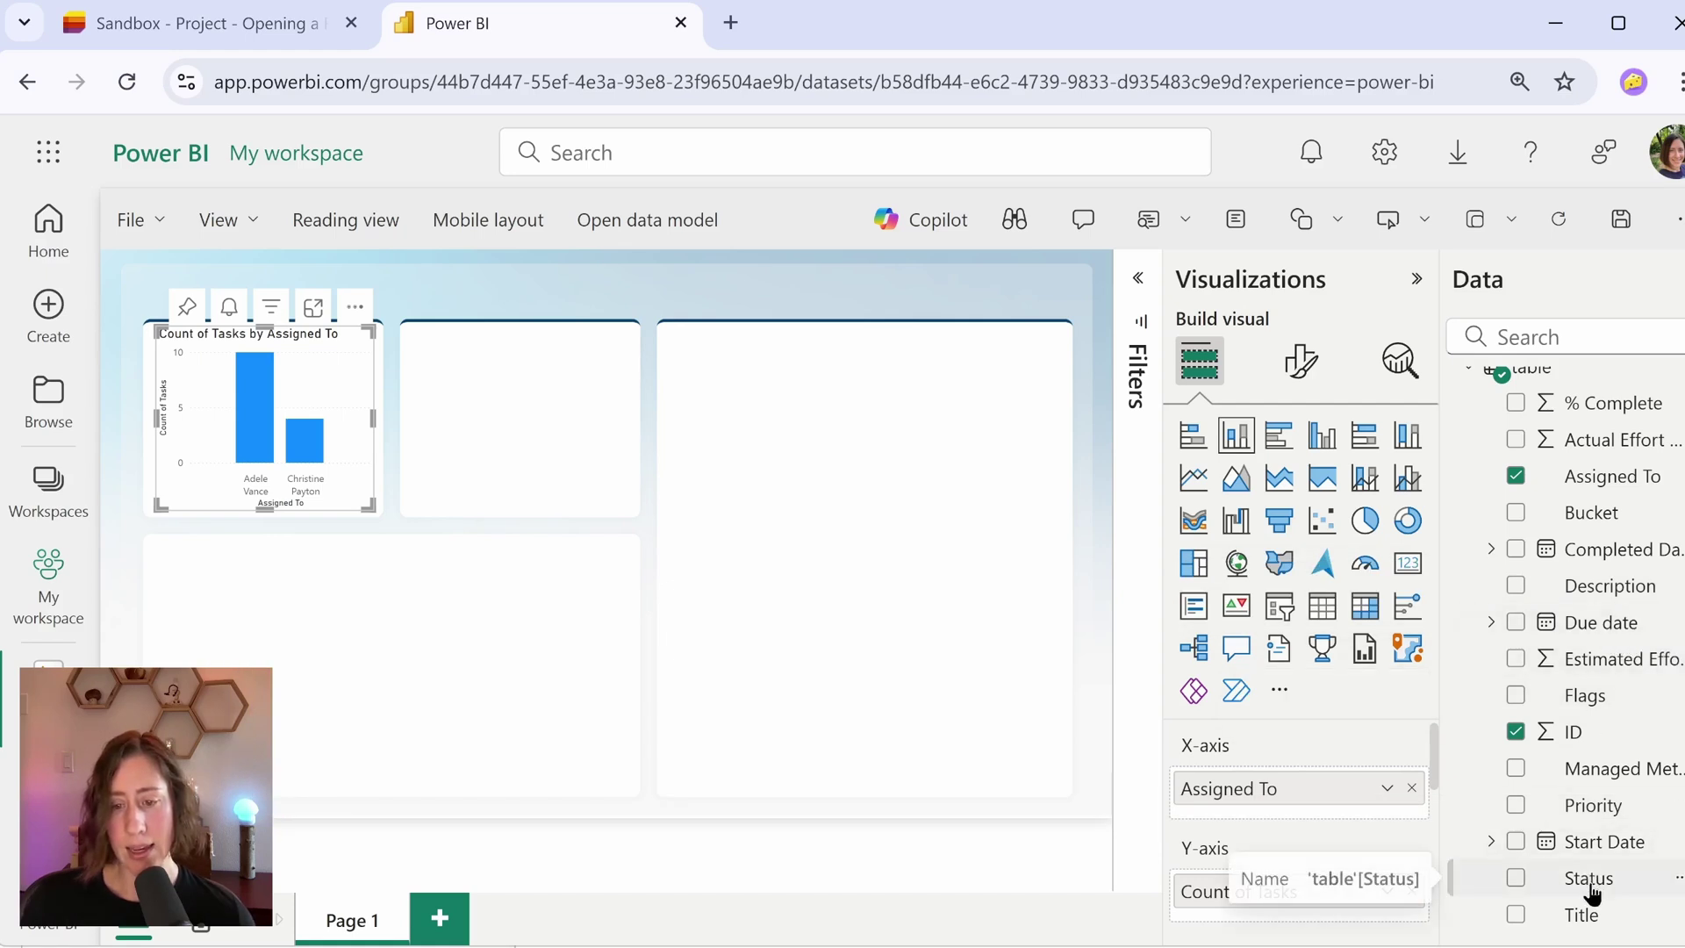
{"action": "scroll", "coordinate": [1325, 808], "scroll_direction": "down", "scroll_amount": 2}
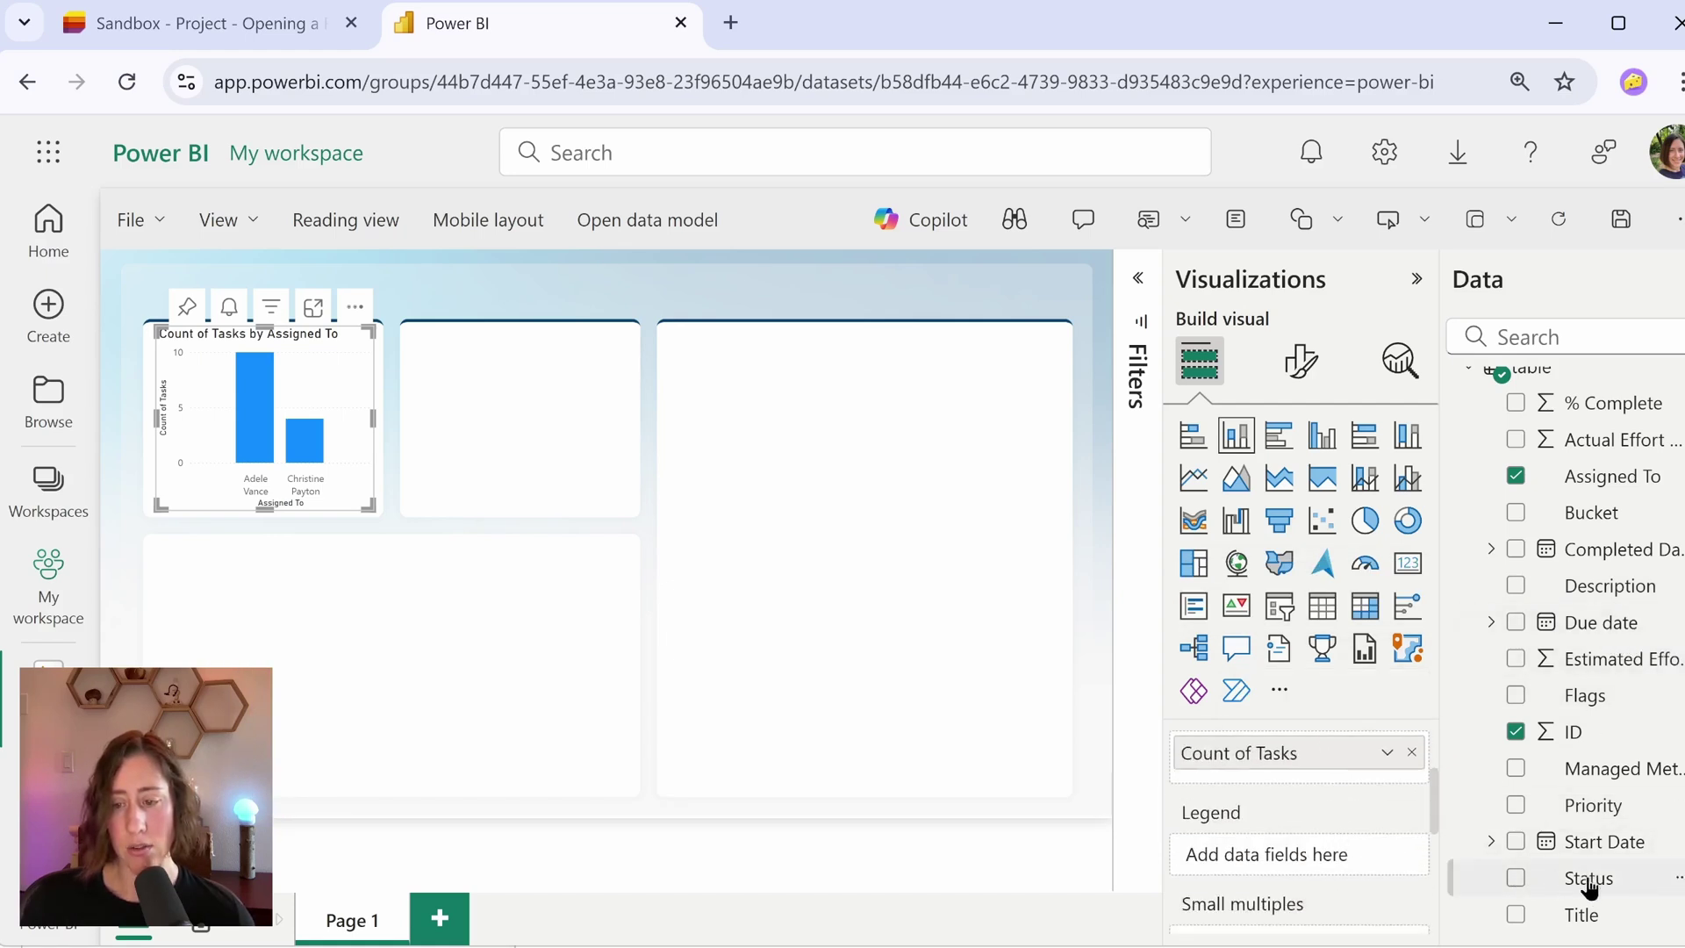
{"action": "left_click_drag", "start_coordinate": [1583, 877], "coordinate": [1316, 855]}
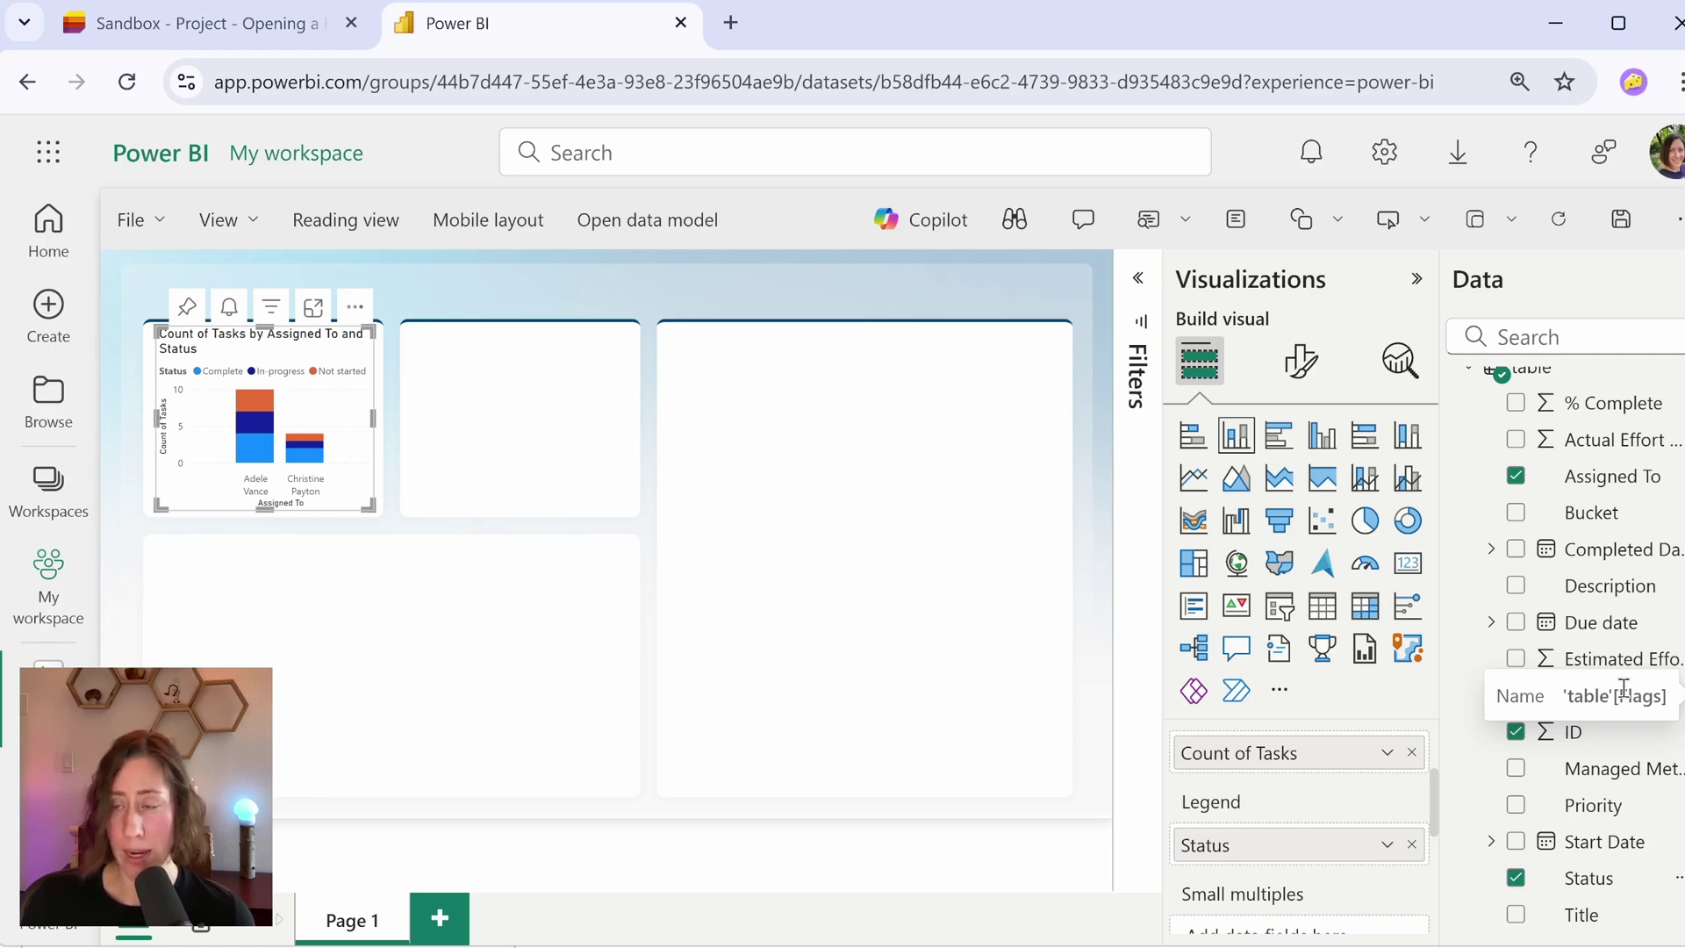
- Add a donut chart and size it to fill the lower-left tile
{"action": "left_click", "coordinate": [412, 482]}
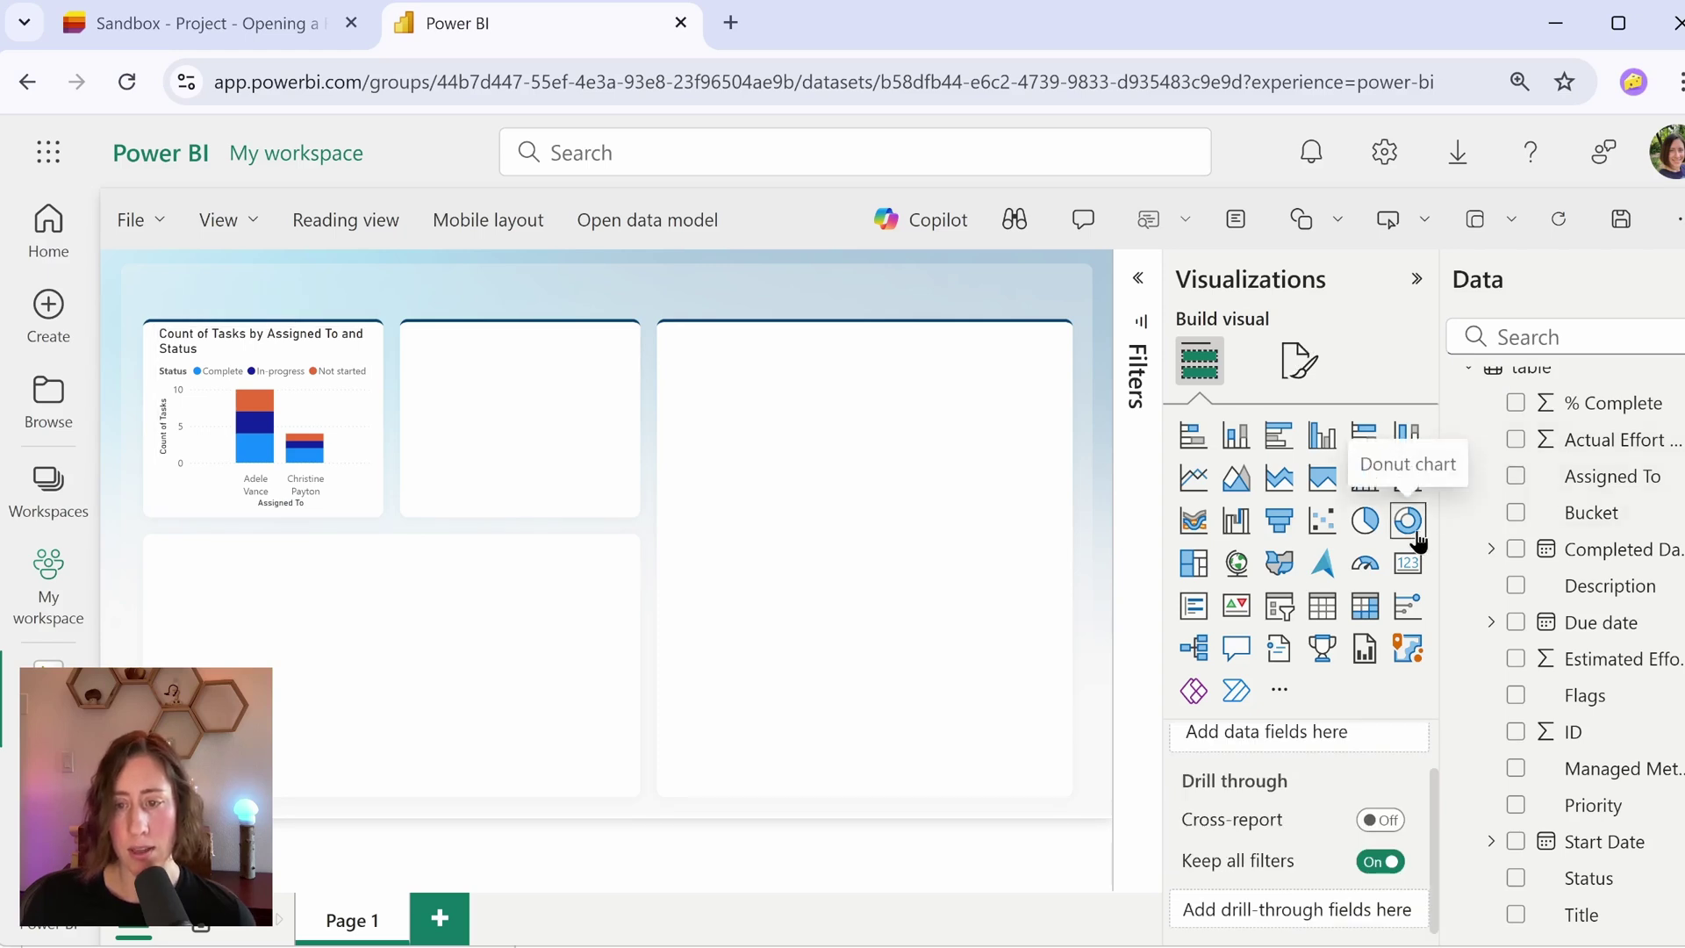
{"action": "left_click", "coordinate": [1407, 521]}
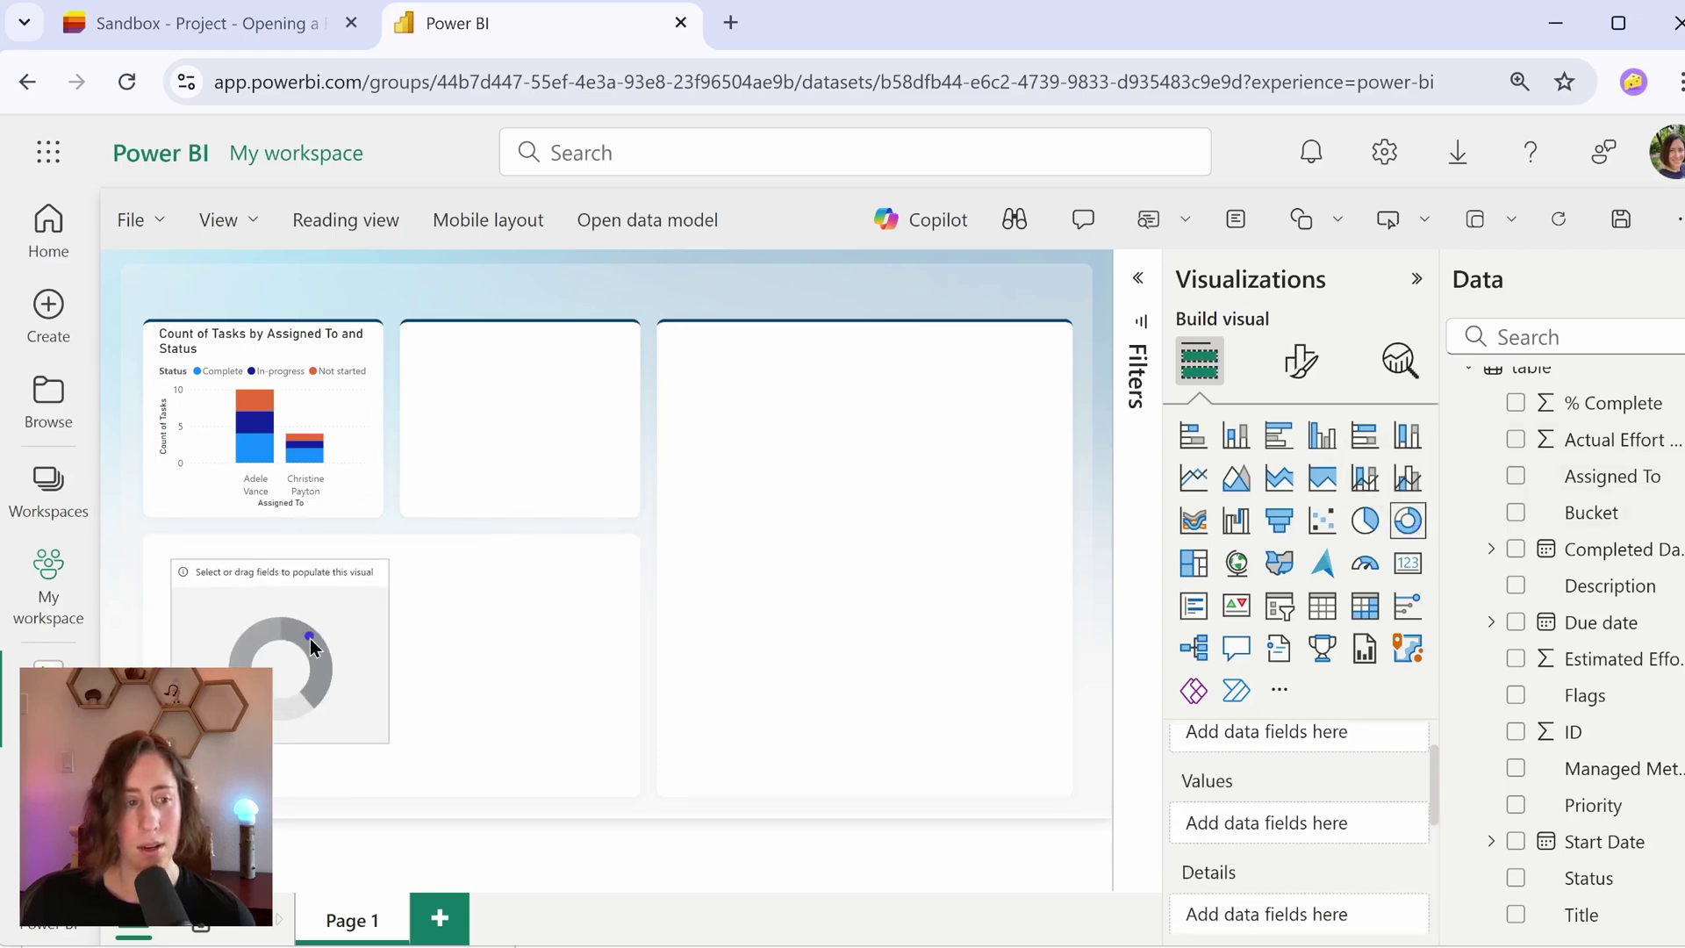
{"action": "left_click_drag", "start_coordinate": [309, 639], "coordinate": [294, 639]}
{"action": "left_click_drag", "start_coordinate": [373, 737], "coordinate": [623, 783]}
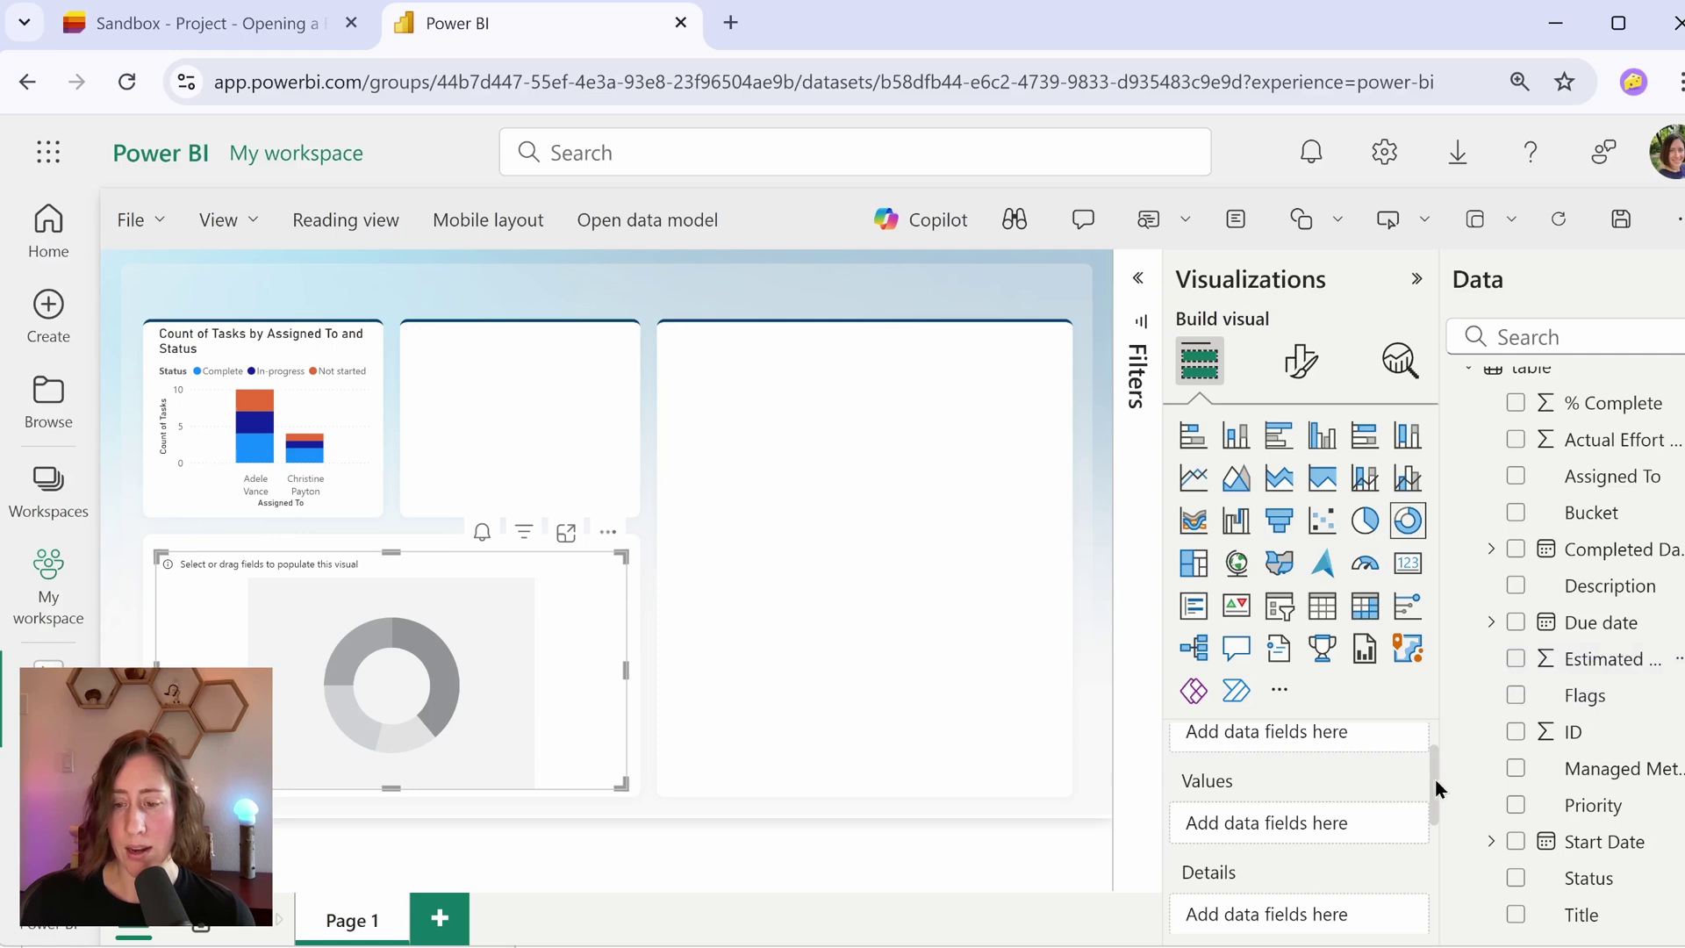
- Put Estimated Effort Hours in the donut's Values and Status in its Legend
{"action": "left_click_drag", "start_coordinate": [1434, 774], "coordinate": [1435, 749]}
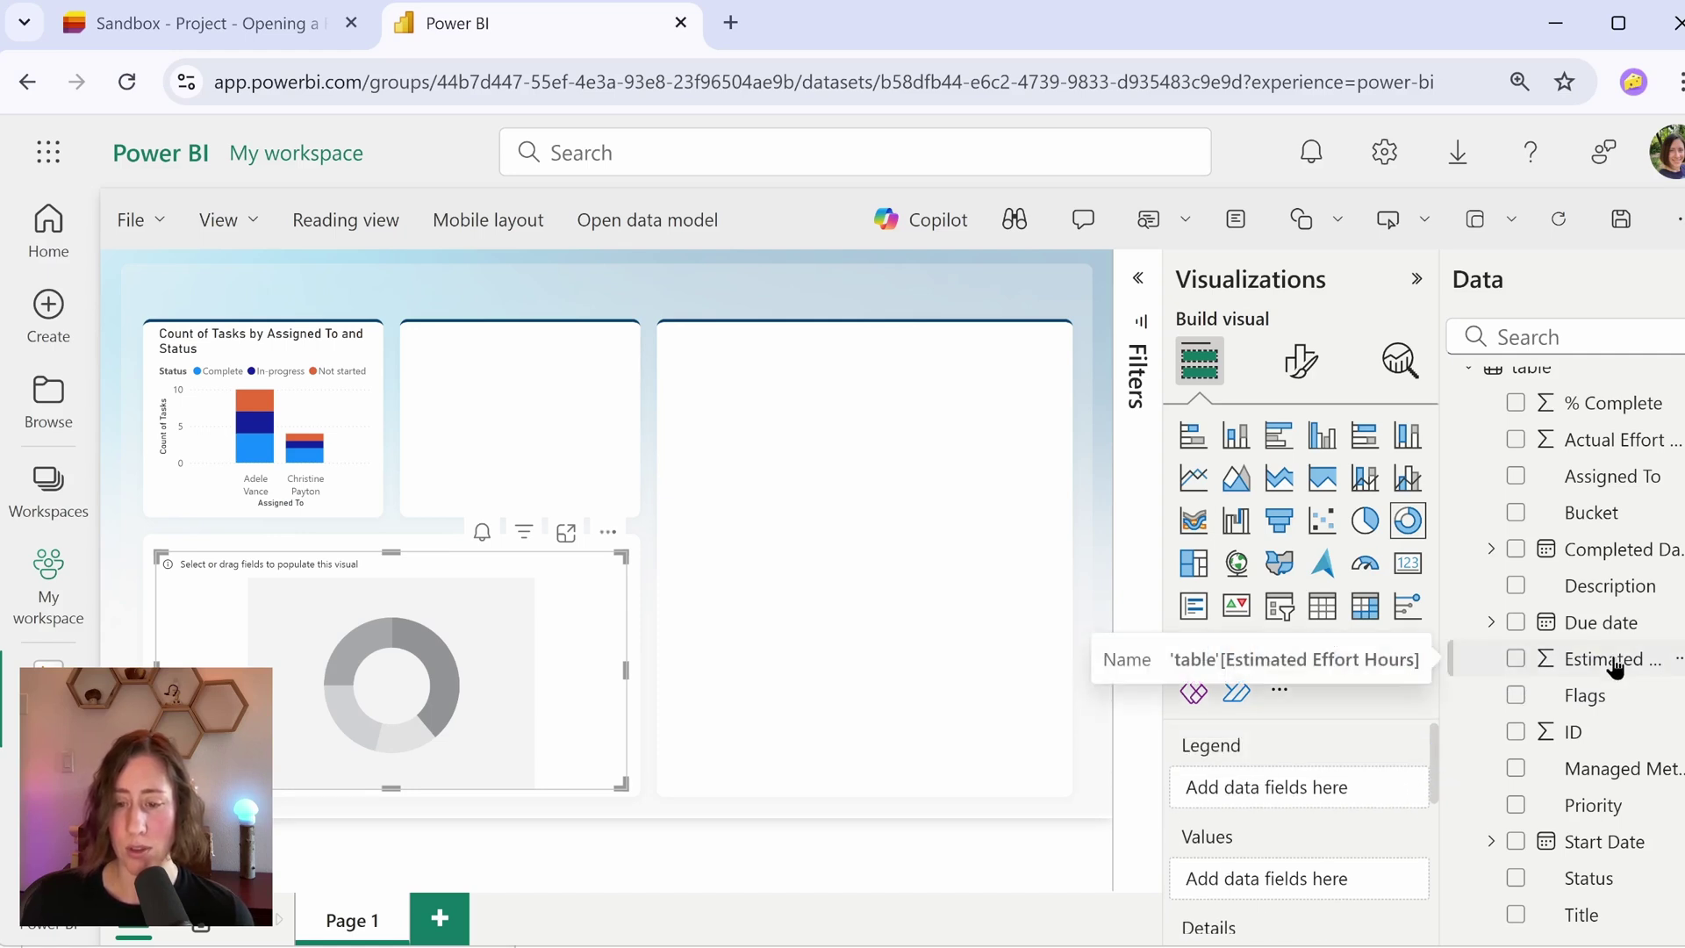
{"action": "left_click_drag", "start_coordinate": [1615, 668], "coordinate": [1316, 873]}
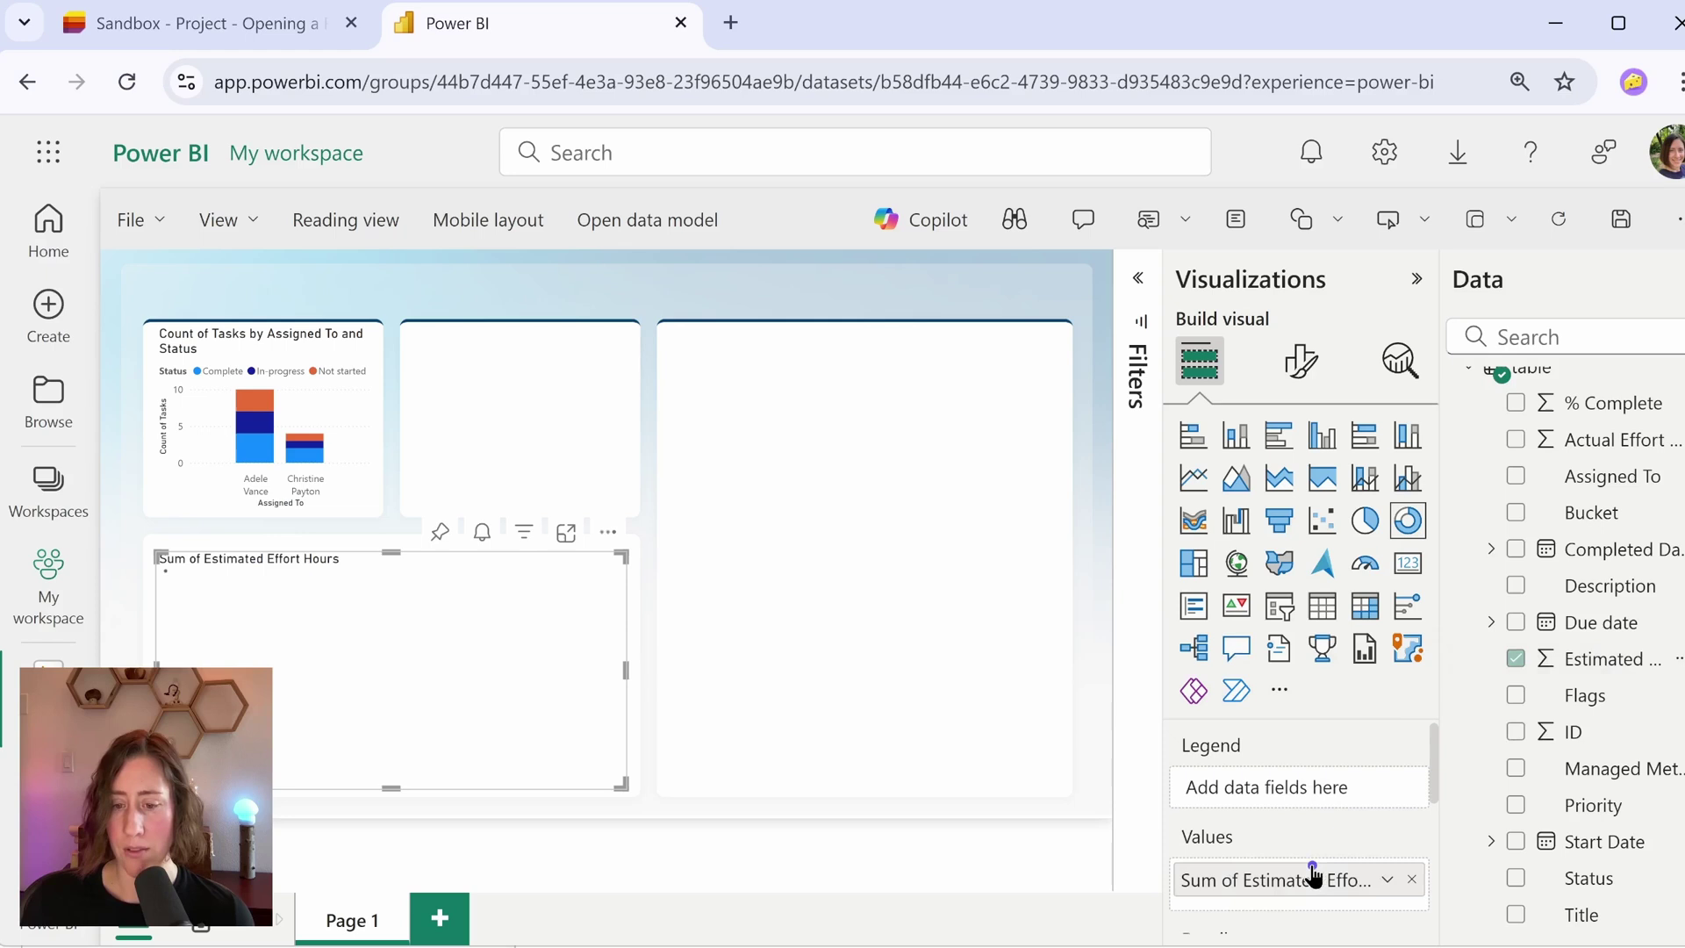
{"action": "left_click_drag", "start_coordinate": [1583, 878], "coordinate": [1348, 792]}
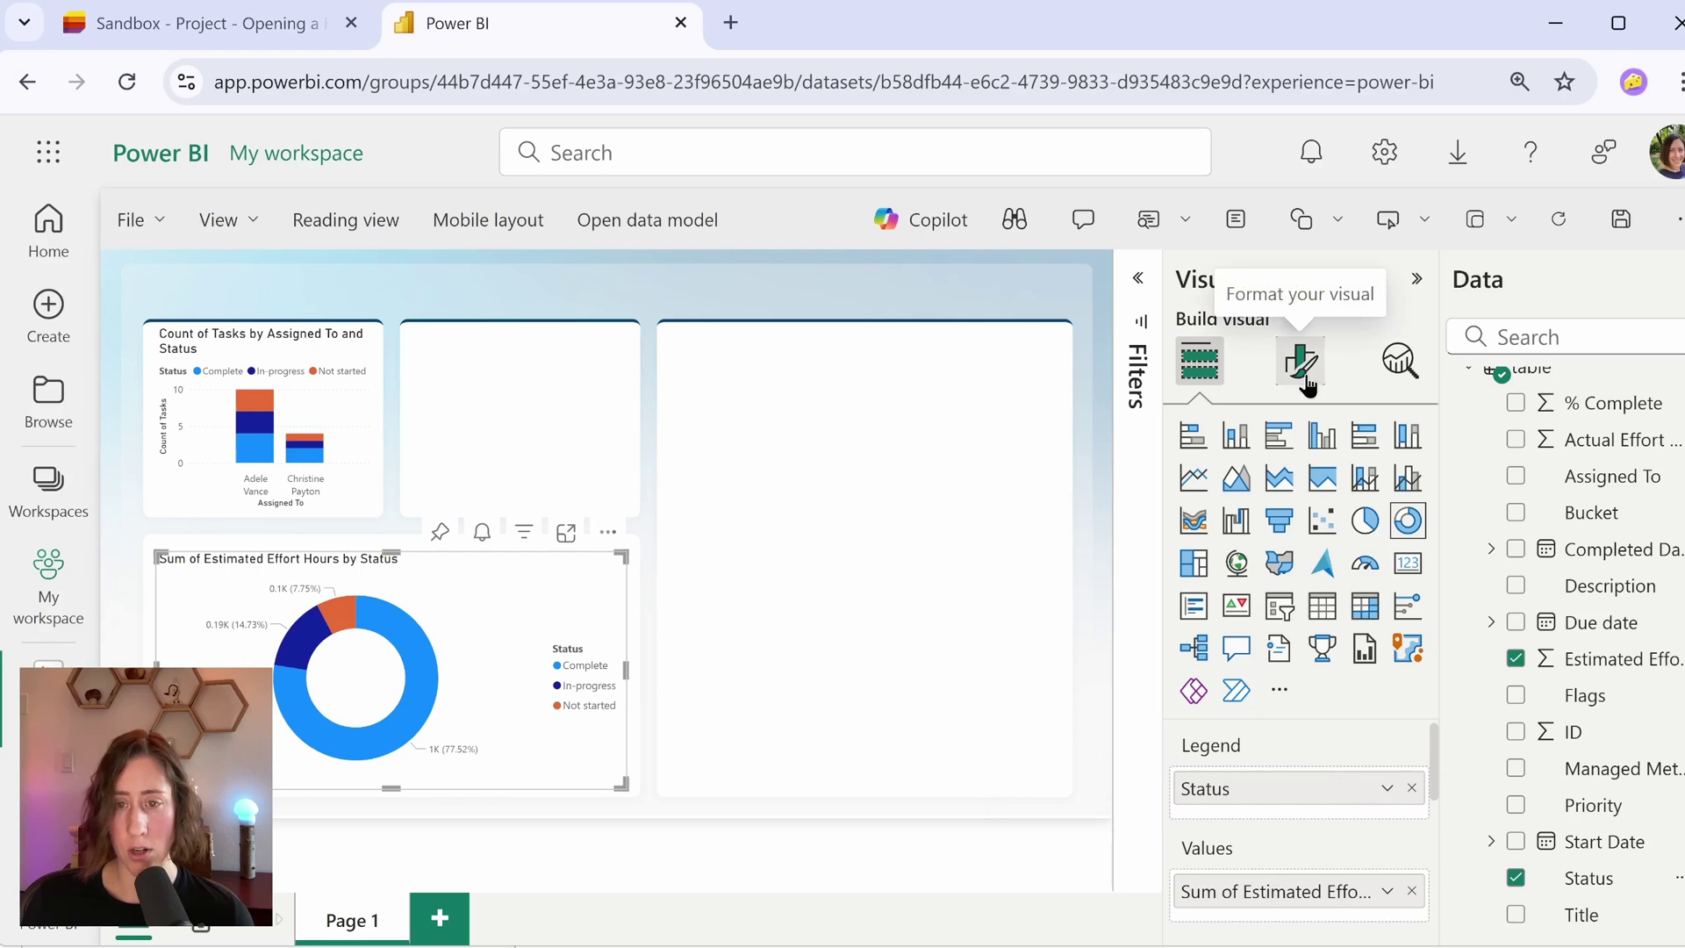
- Set the donut's detail labels to All detail labels and turn its legend off
{"action": "left_click", "coordinate": [1300, 384]}
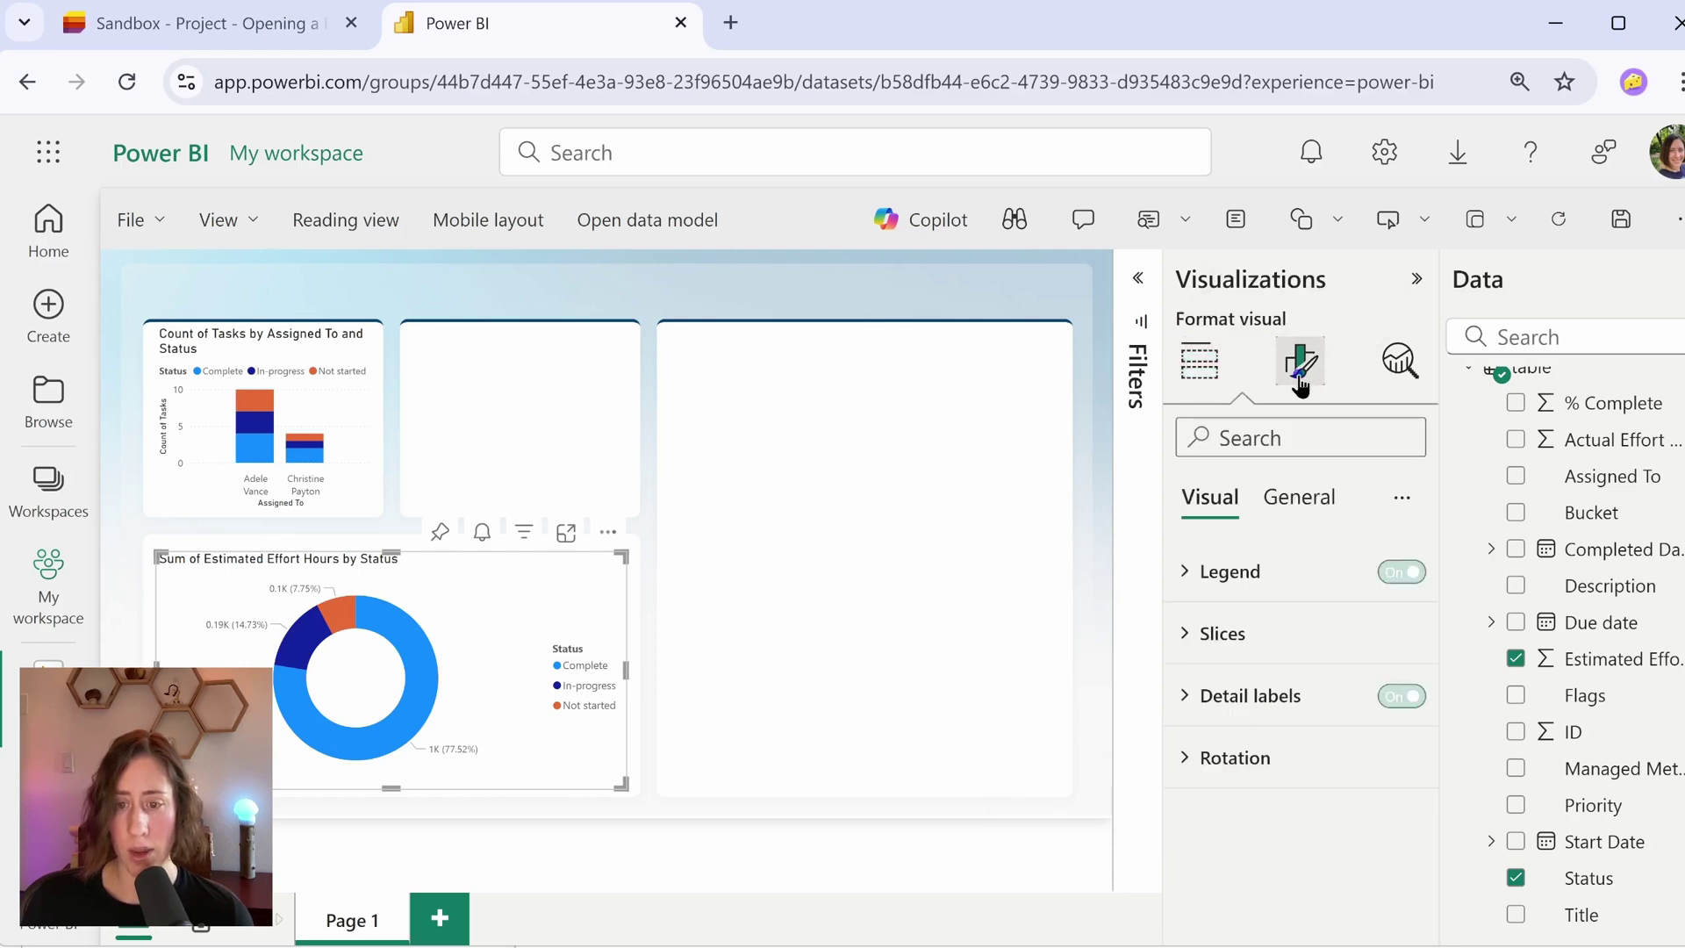
{"action": "left_click", "coordinate": [1230, 695]}
{"action": "scroll", "coordinate": [1346, 699], "scroll_direction": "down", "scroll_amount": 2}
{"action": "left_click", "coordinate": [1358, 707]}
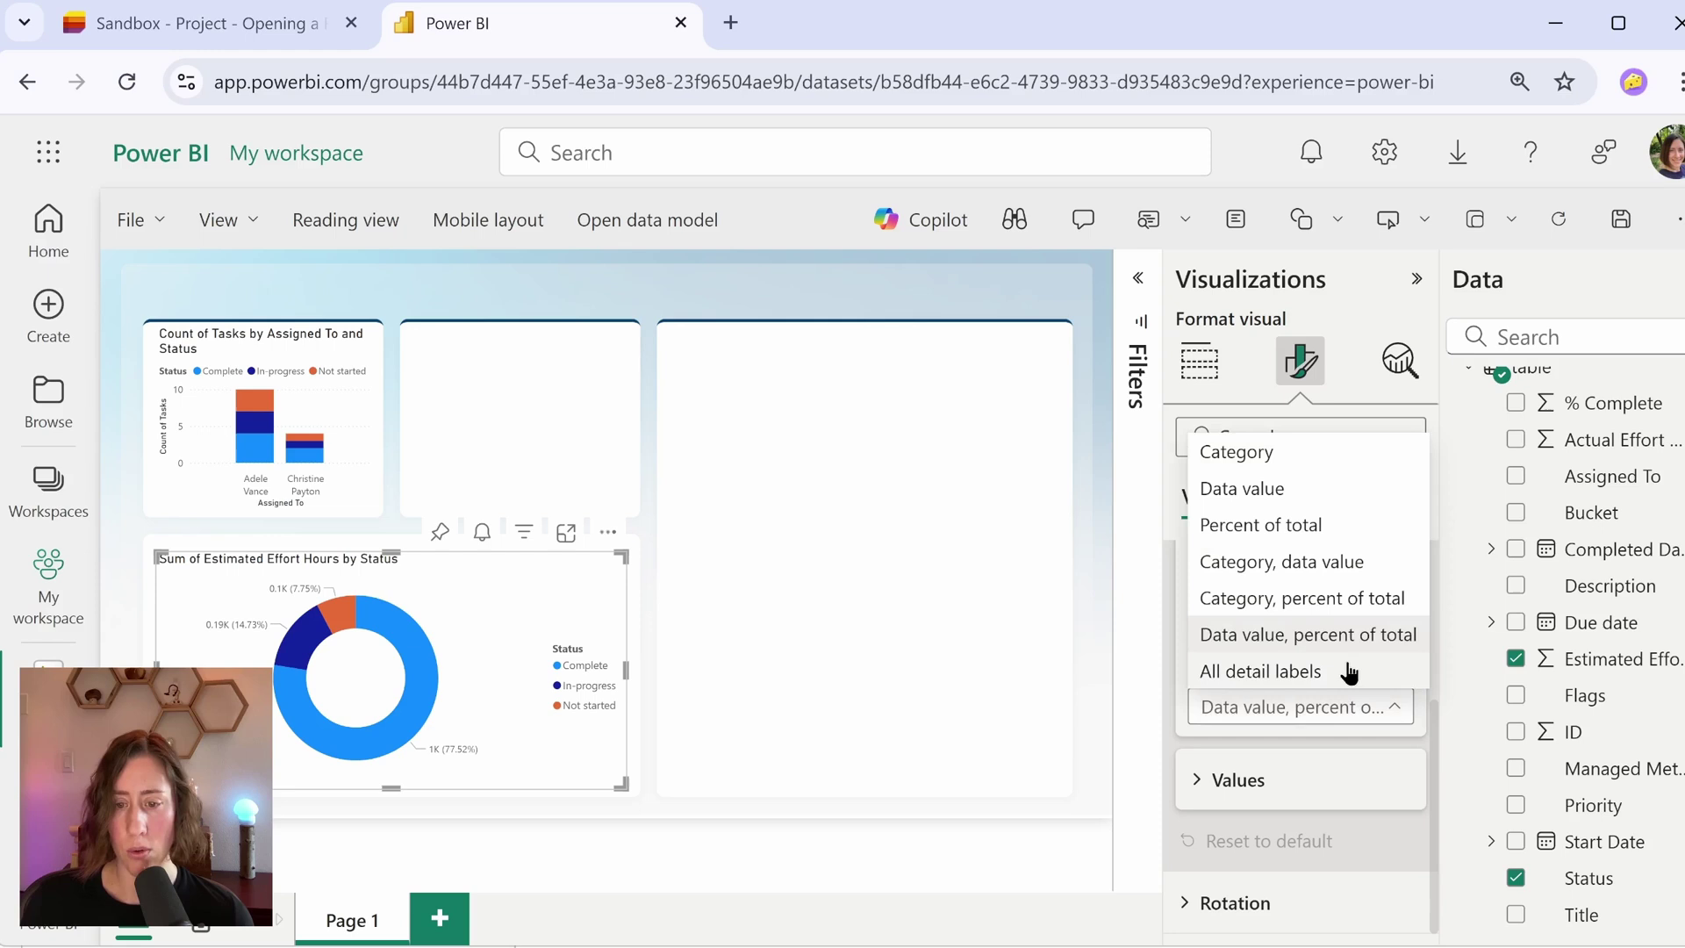
{"action": "left_click", "coordinate": [1348, 670]}
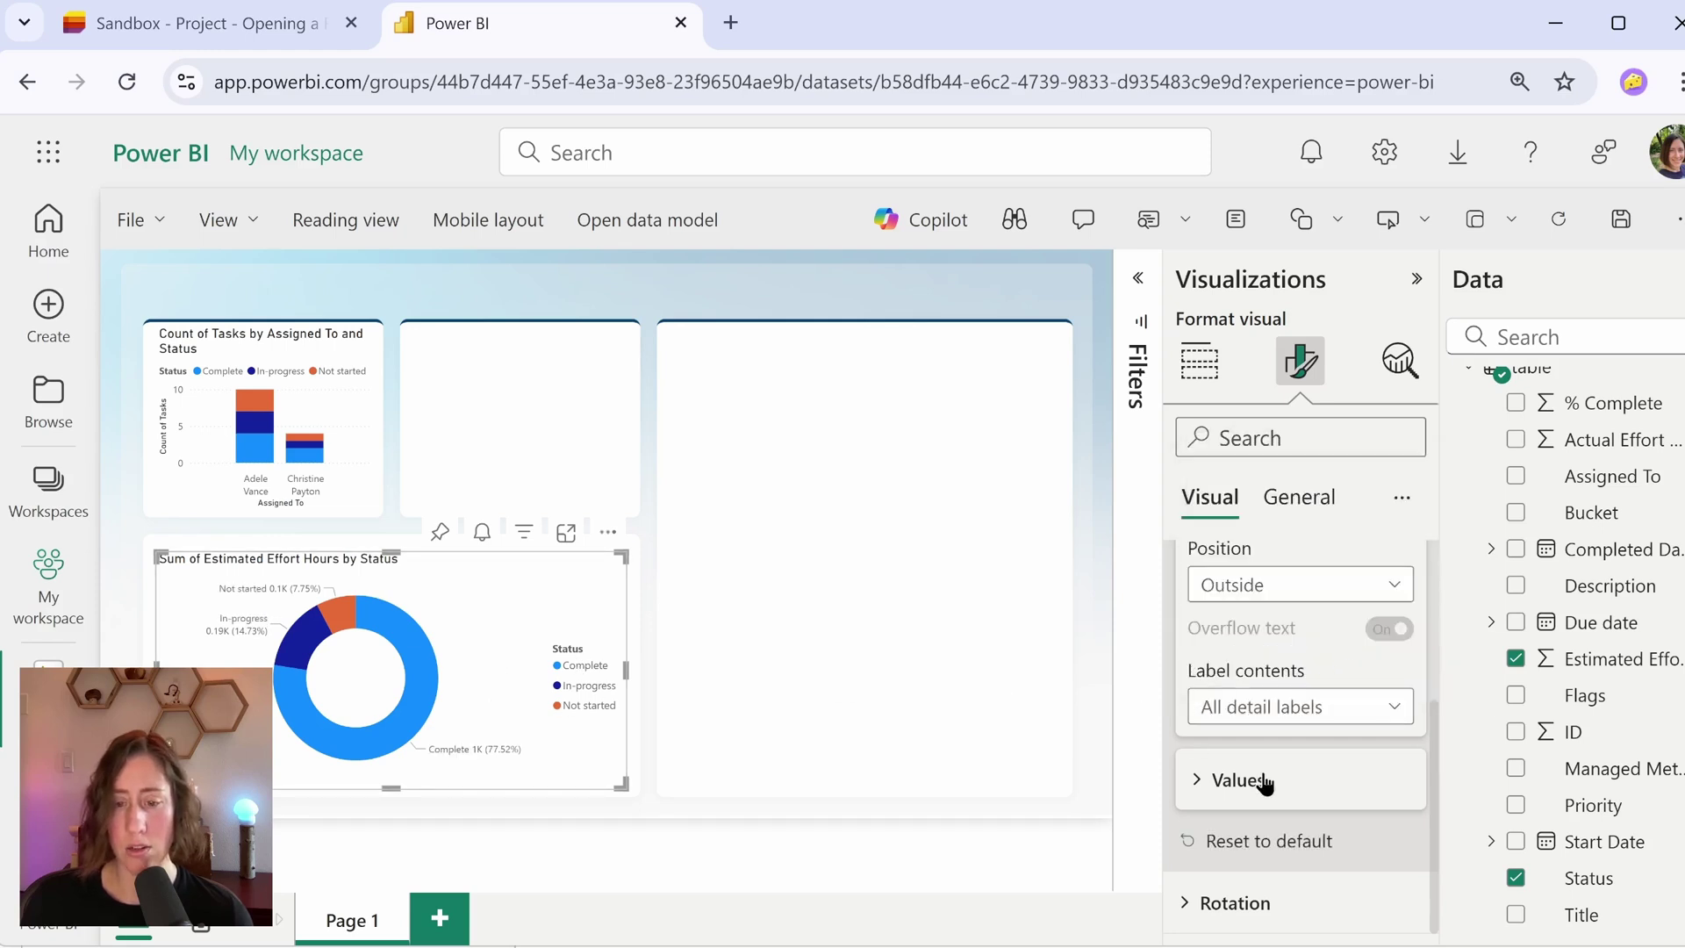
{"action": "scroll", "coordinate": [1354, 725], "scroll_direction": "up", "scroll_amount": 2}
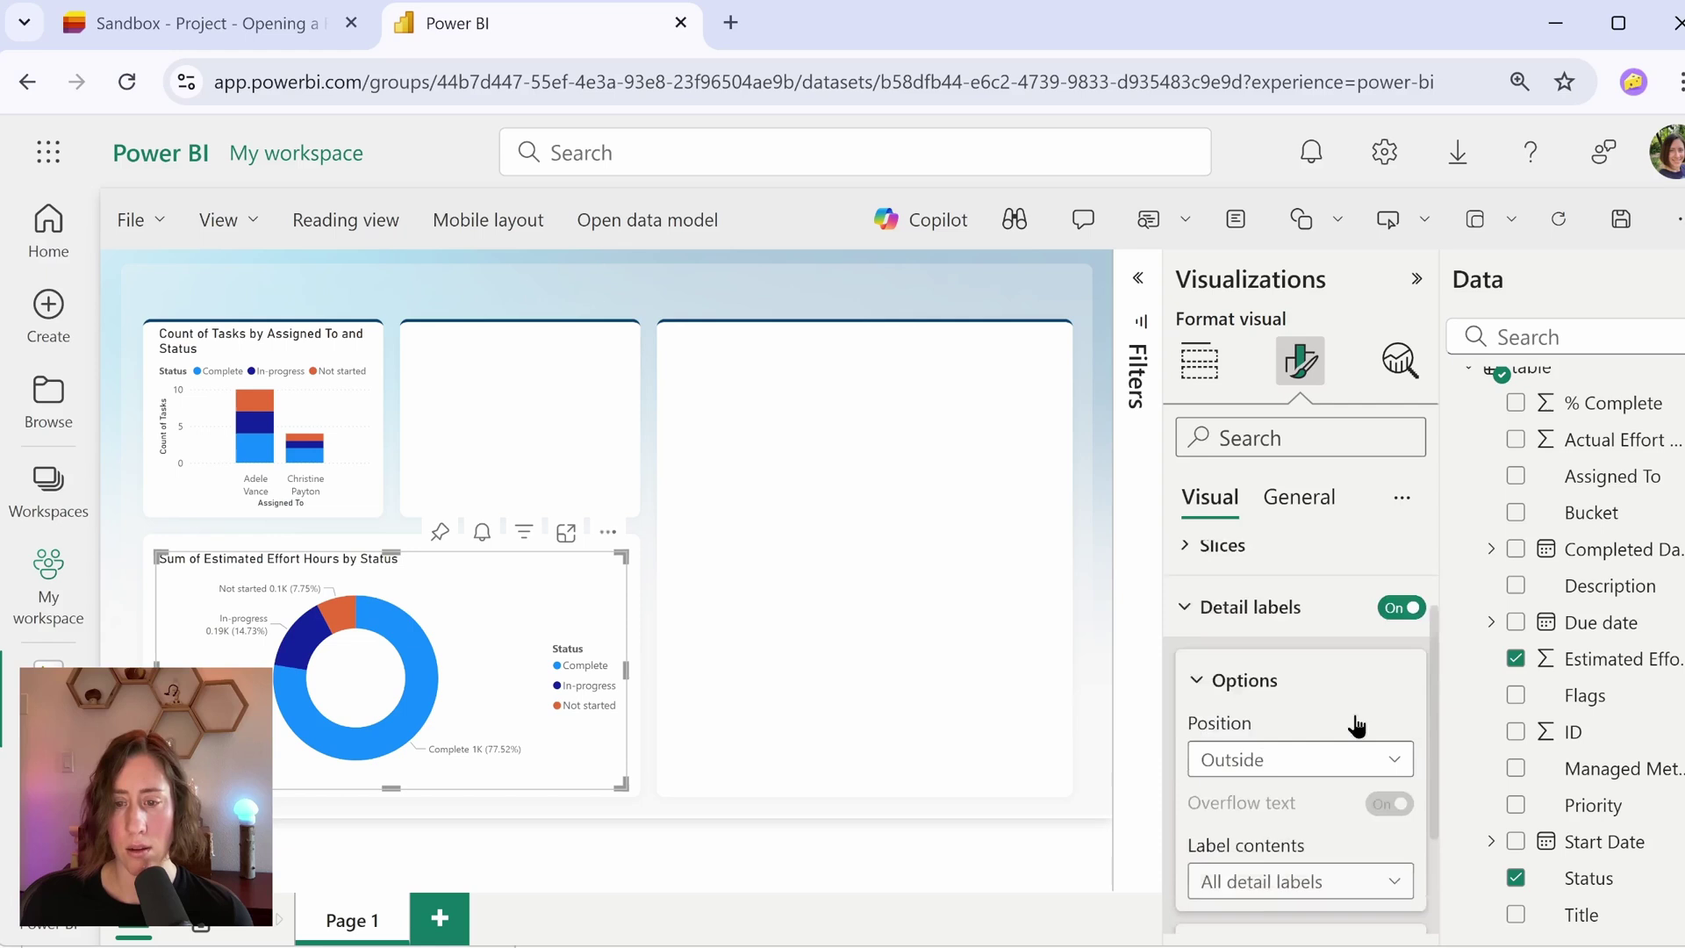
{"action": "scroll", "coordinate": [1354, 725], "scroll_direction": "up", "scroll_amount": 1}
{"action": "left_click", "coordinate": [1402, 571]}
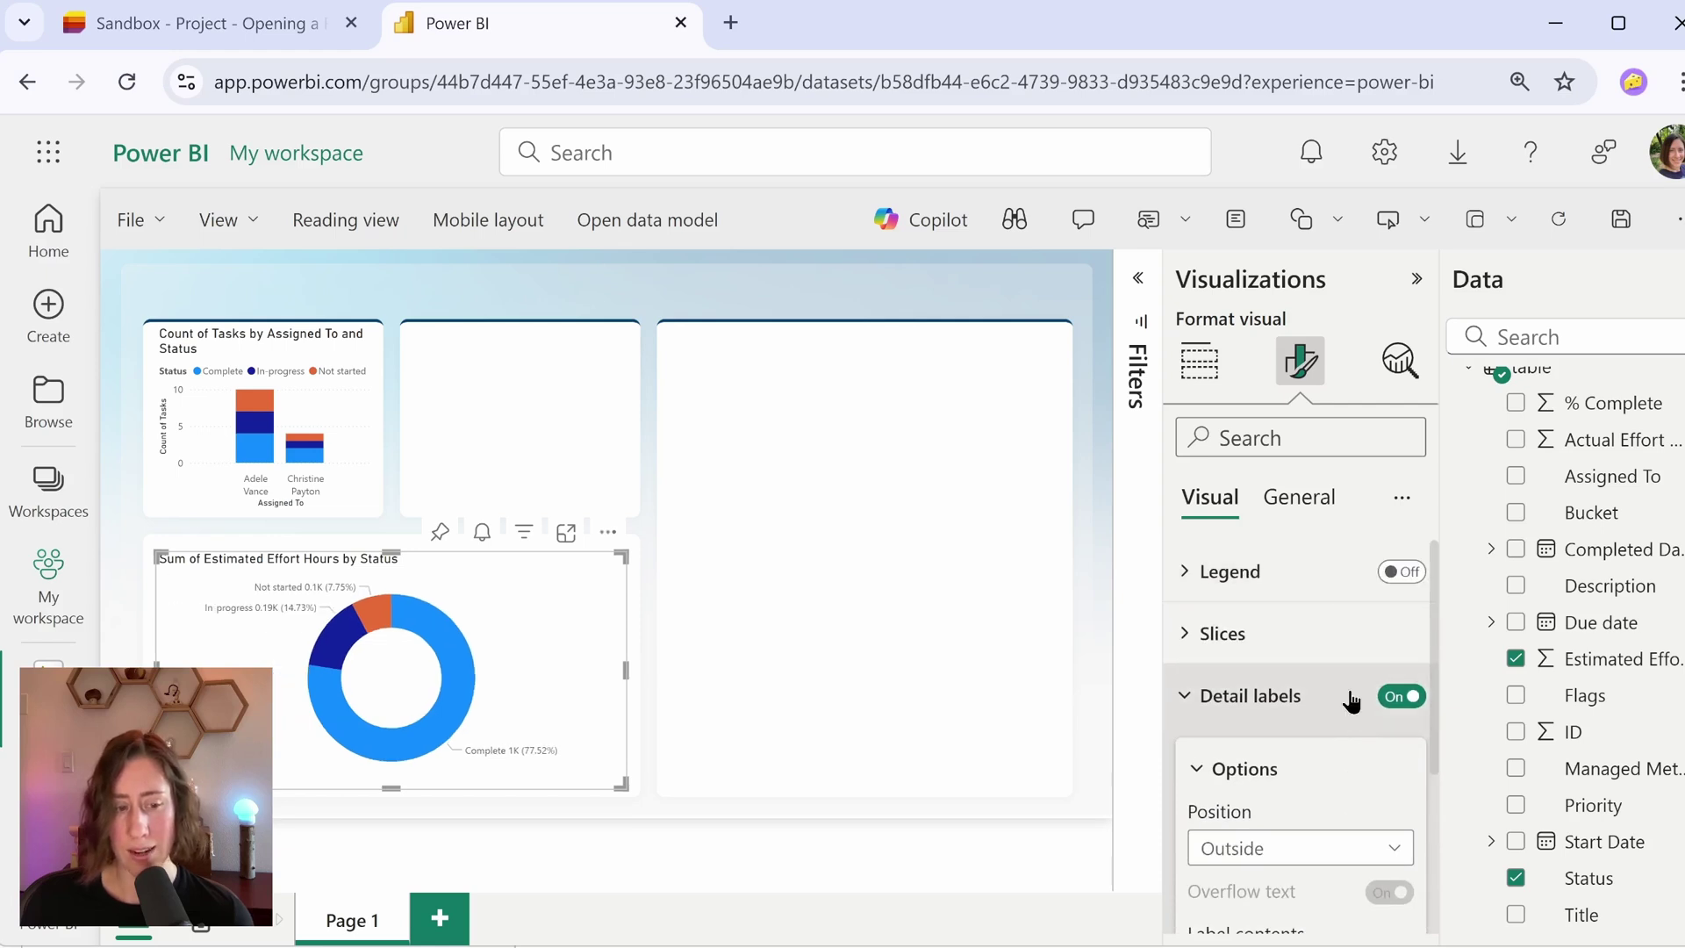
- Set the donut labels' percentage decimal places to 0
{"action": "mouse_move", "coordinate": [537, 751]}
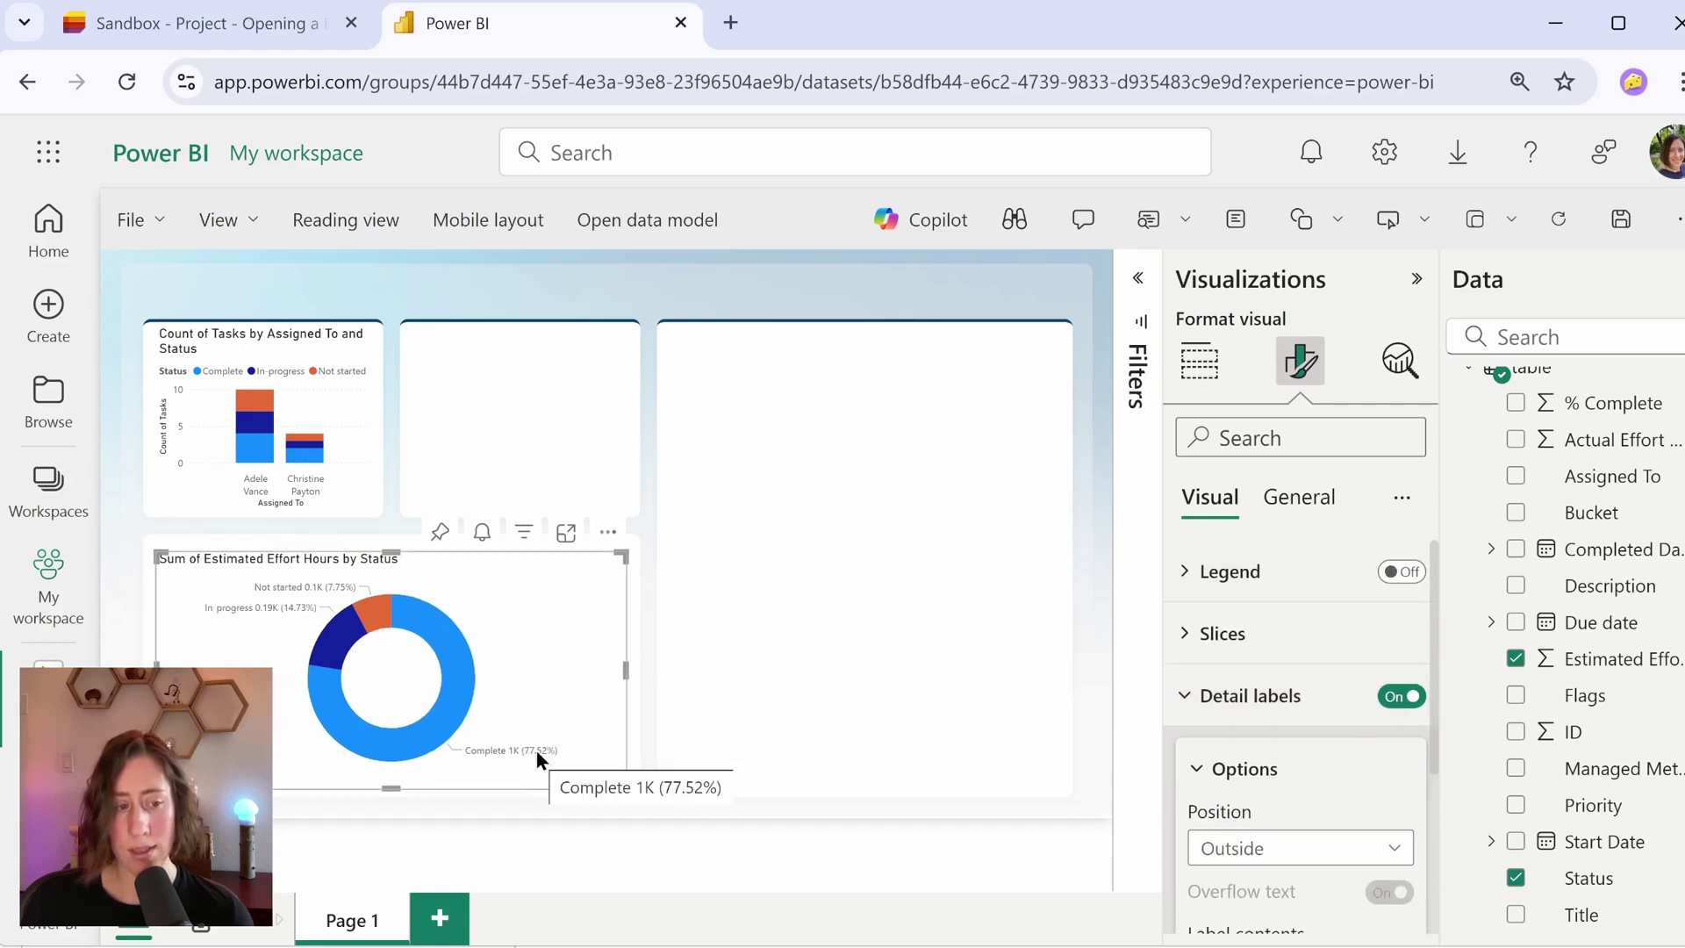
{"action": "scroll", "coordinate": [1329, 783], "scroll_direction": "down", "scroll_amount": 2}
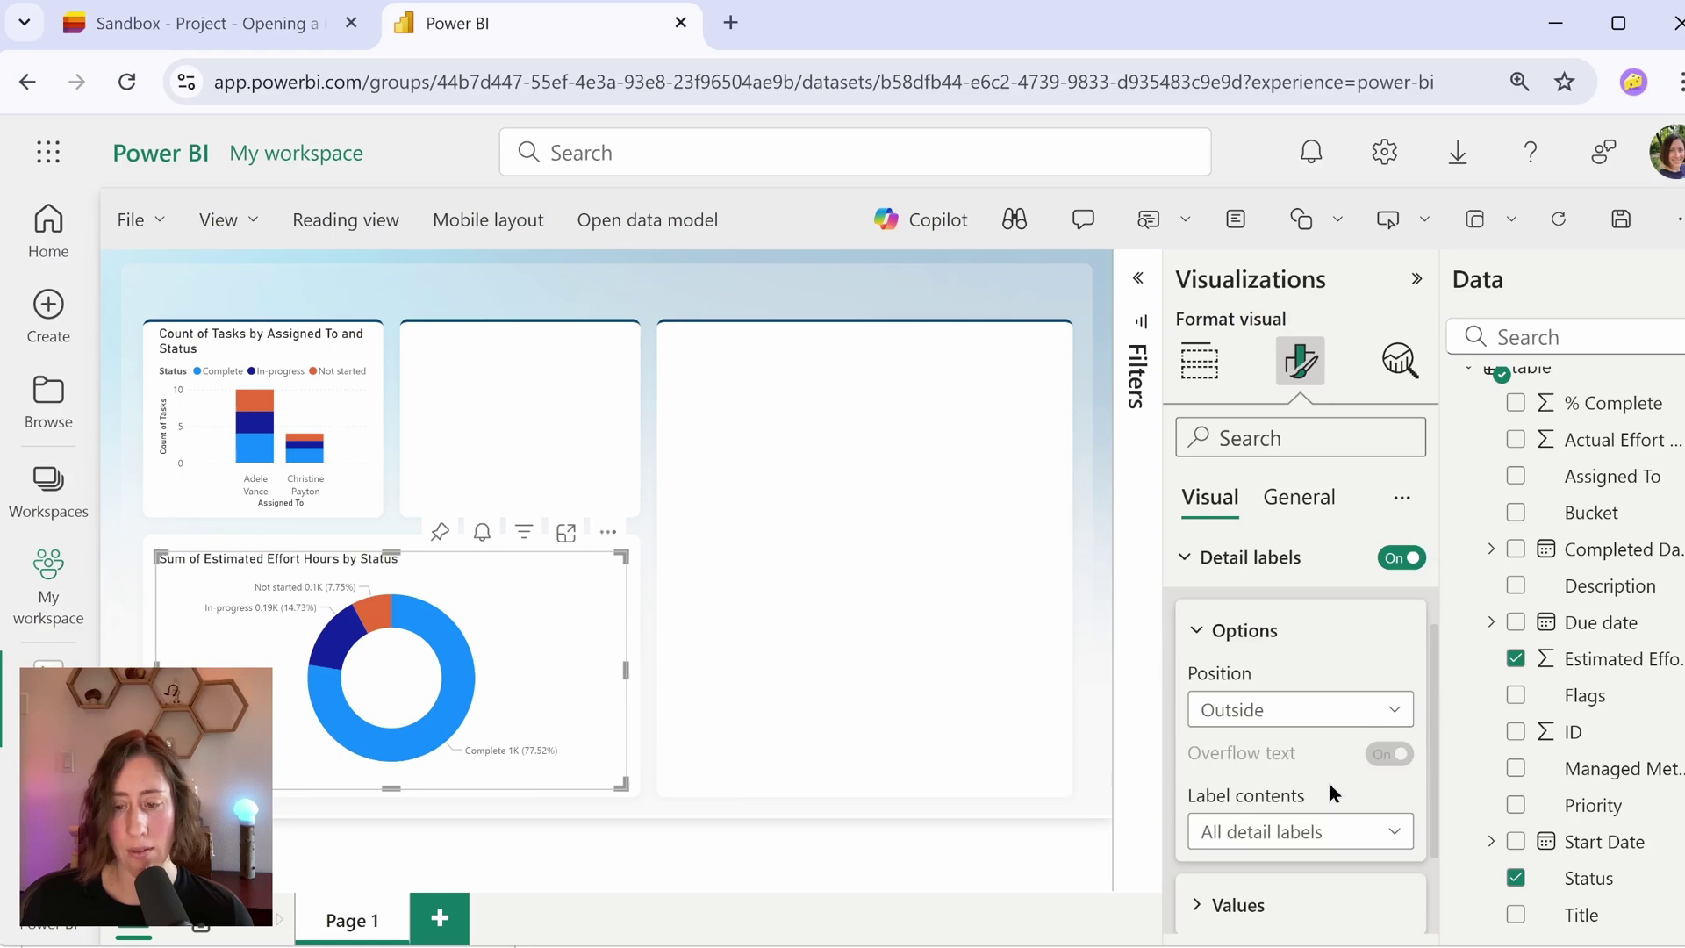
{"action": "scroll", "coordinate": [1324, 788], "scroll_direction": "down", "scroll_amount": 1}
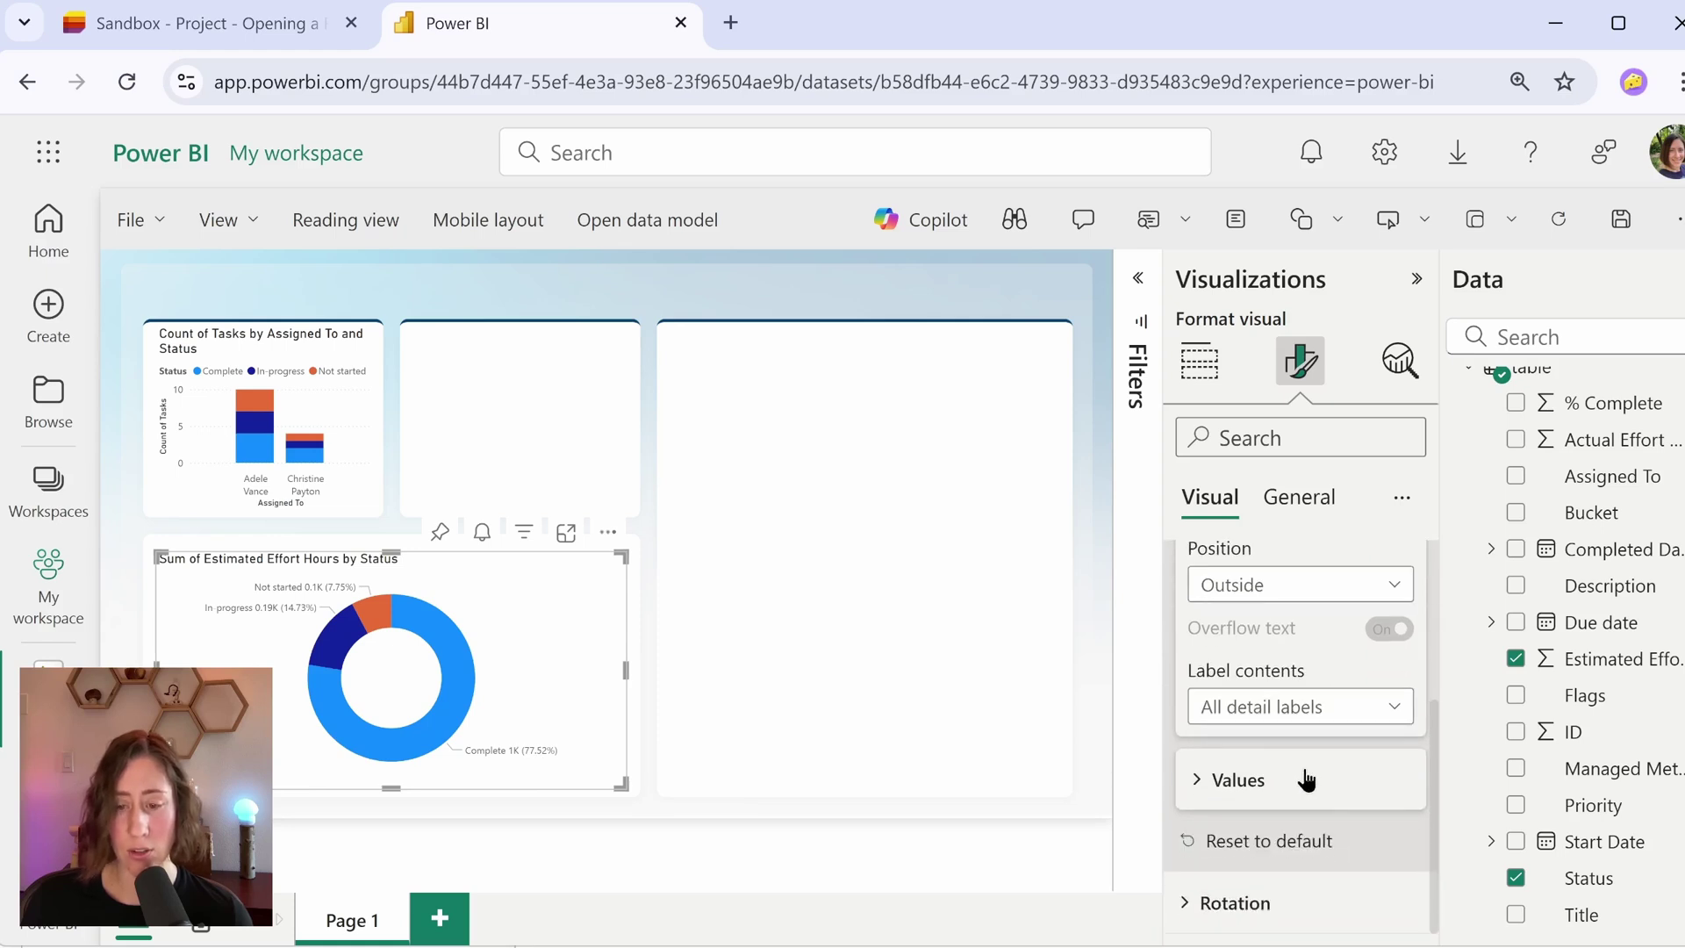
{"action": "left_click", "coordinate": [1298, 780]}
{"action": "left_click", "coordinate": [1229, 887]}
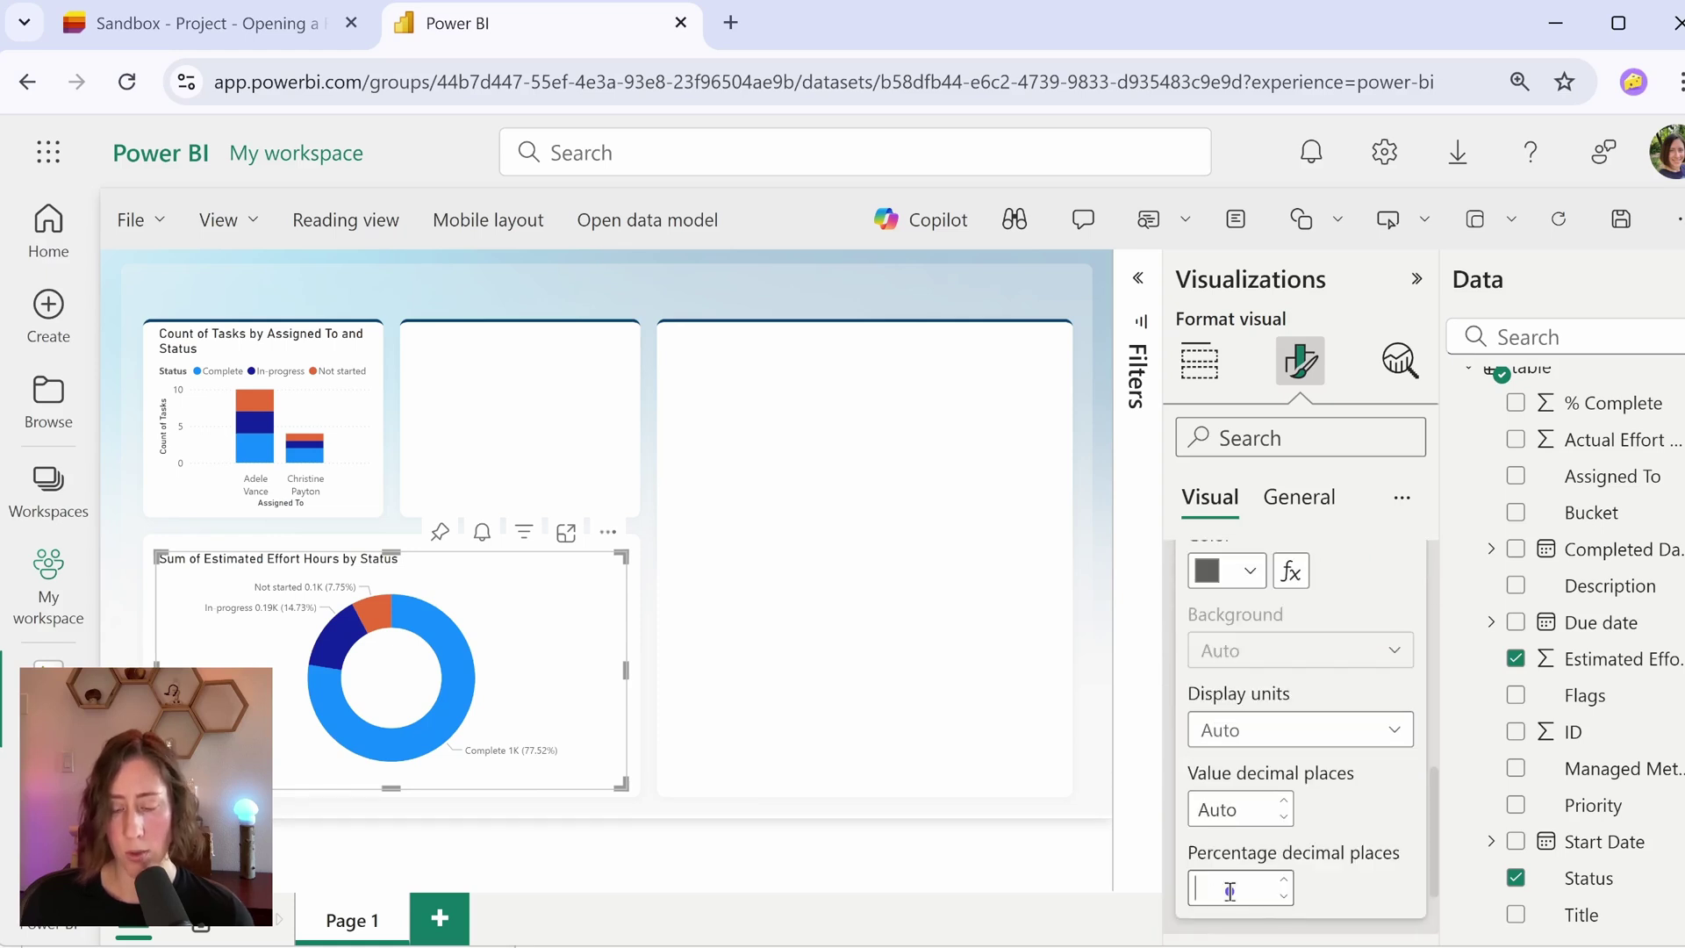
{"action": "type", "text": "0"}
{"action": "left_click", "coordinate": [1203, 364]}
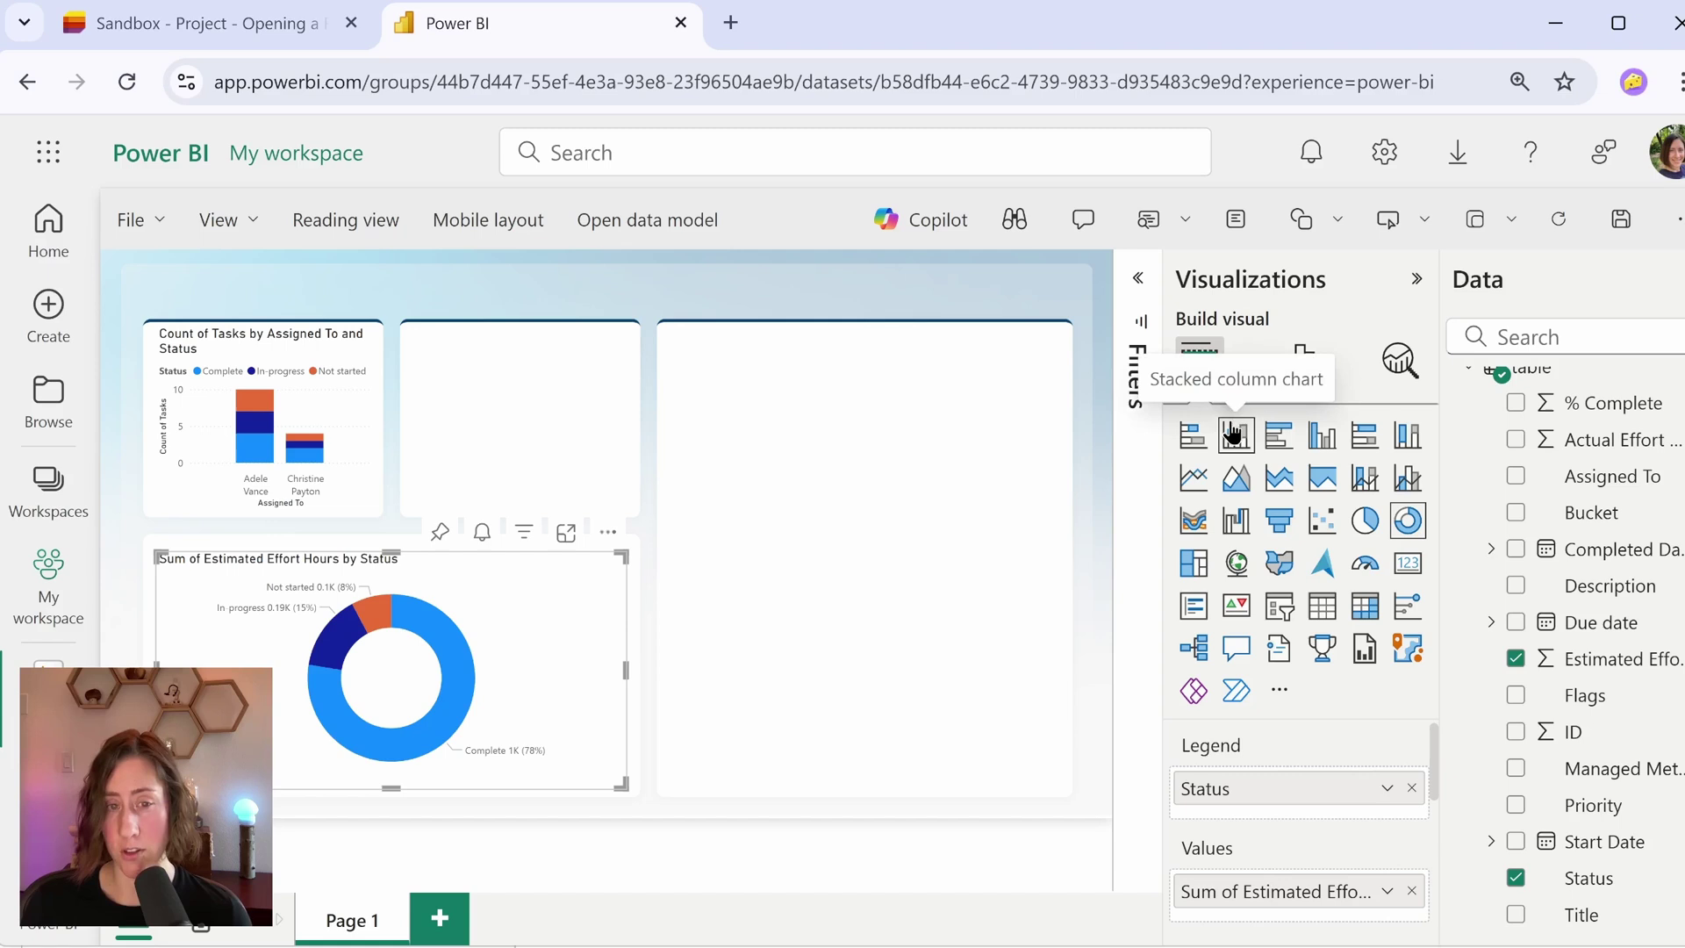
- Add a stacked column chart in the top middle slot with estimated and actual effort hours
{"action": "left_click", "coordinate": [1233, 432]}
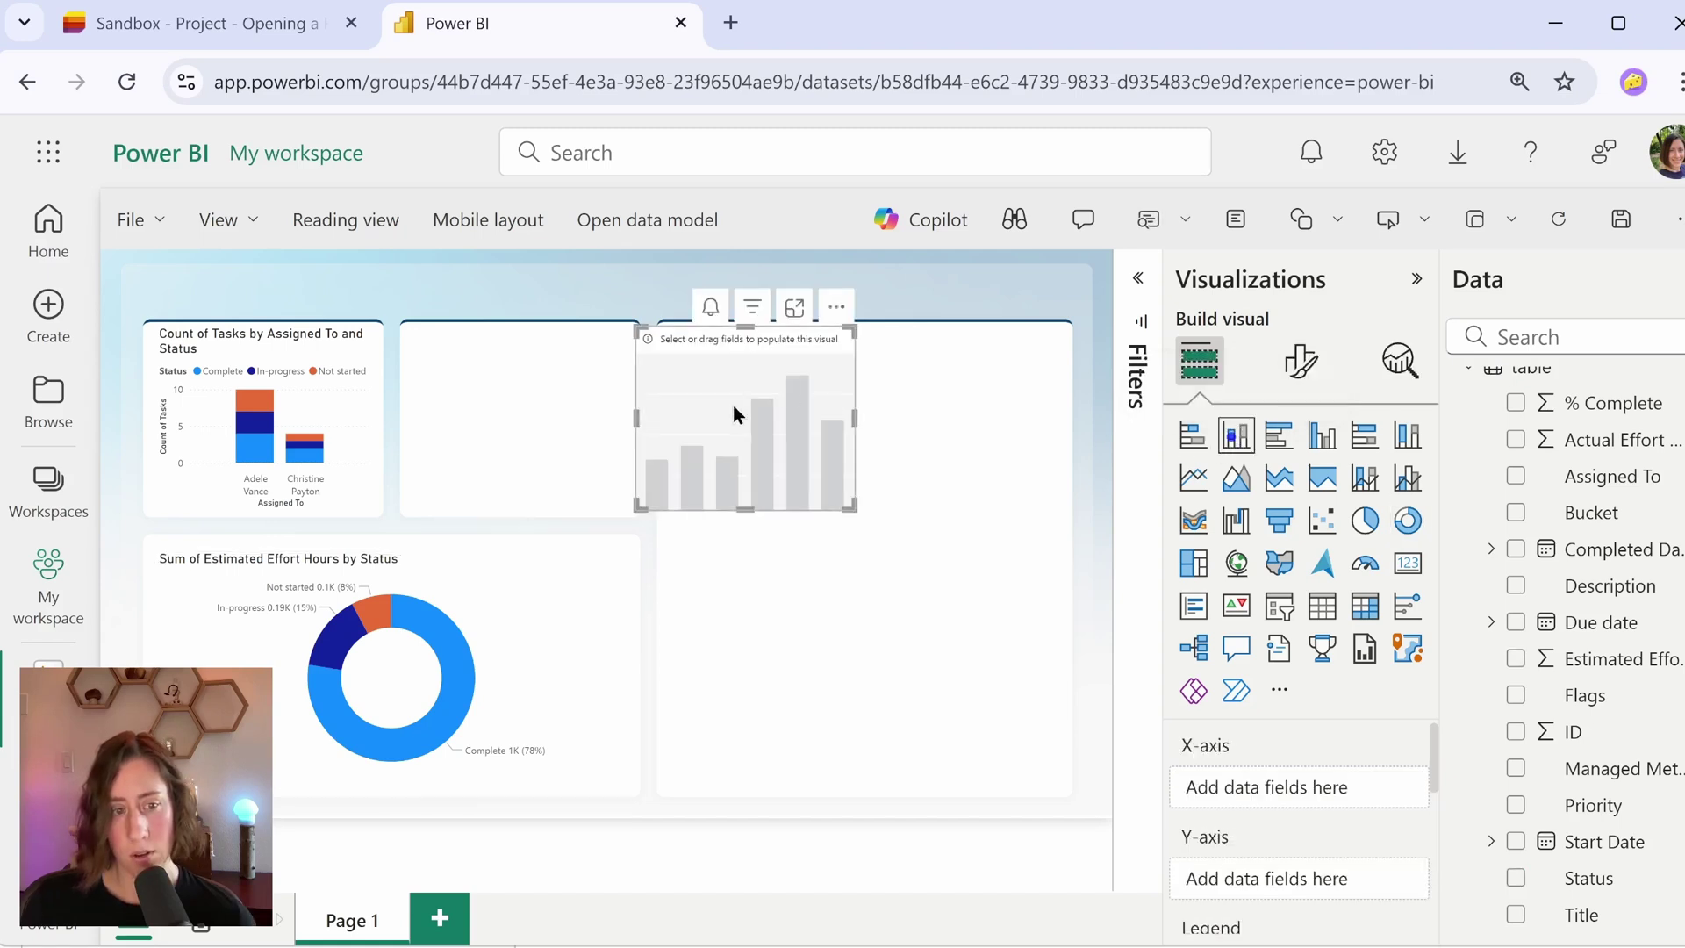
{"action": "left_click_drag", "start_coordinate": [734, 404], "coordinate": [482, 436]}
{"action": "left_click_drag", "start_coordinate": [1607, 659], "coordinate": [1282, 880]}
{"action": "left_click_drag", "start_coordinate": [1614, 440], "coordinate": [1298, 887]}
- Rename the fields to 'Estimated Hours' and 'Actual Hours' and switch to clustered columns
{"action": "double_click", "coordinate": [1296, 879]}
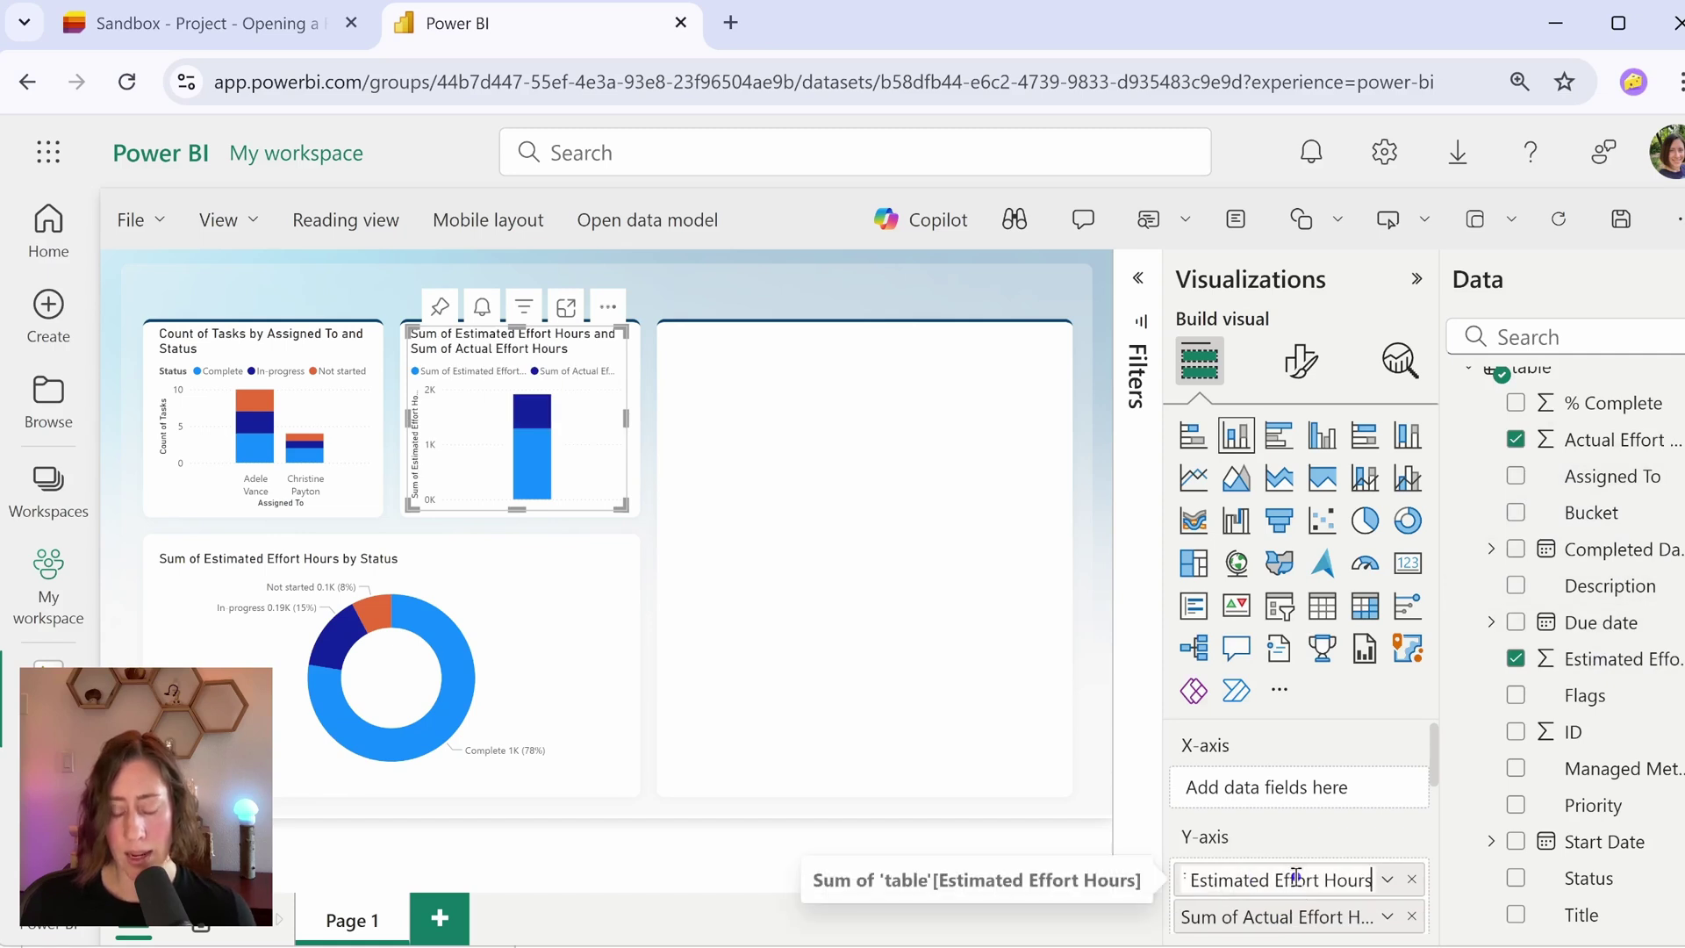
{"action": "key", "text": "ctrl+a"}
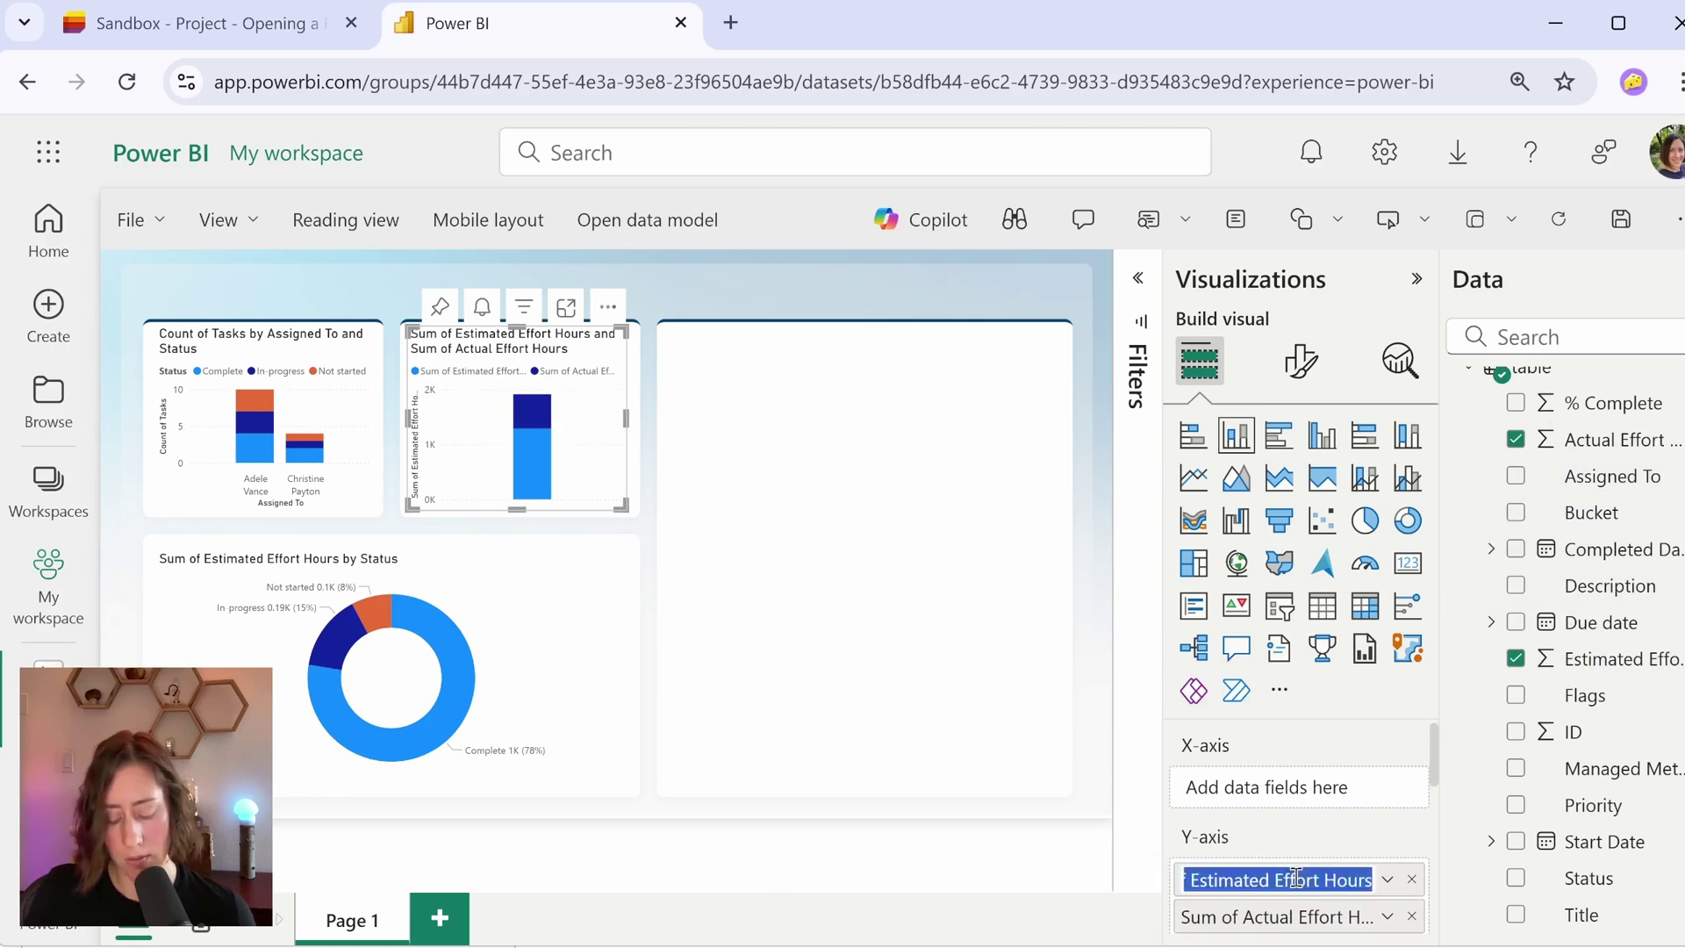
{"action": "type", "text": "Estimated Hours"}
{"action": "key", "text": "Return"}
{"action": "scroll", "coordinate": [1282, 873], "scroll_direction": "down", "scroll_amount": 2}
{"action": "double_click", "coordinate": [1281, 778]}
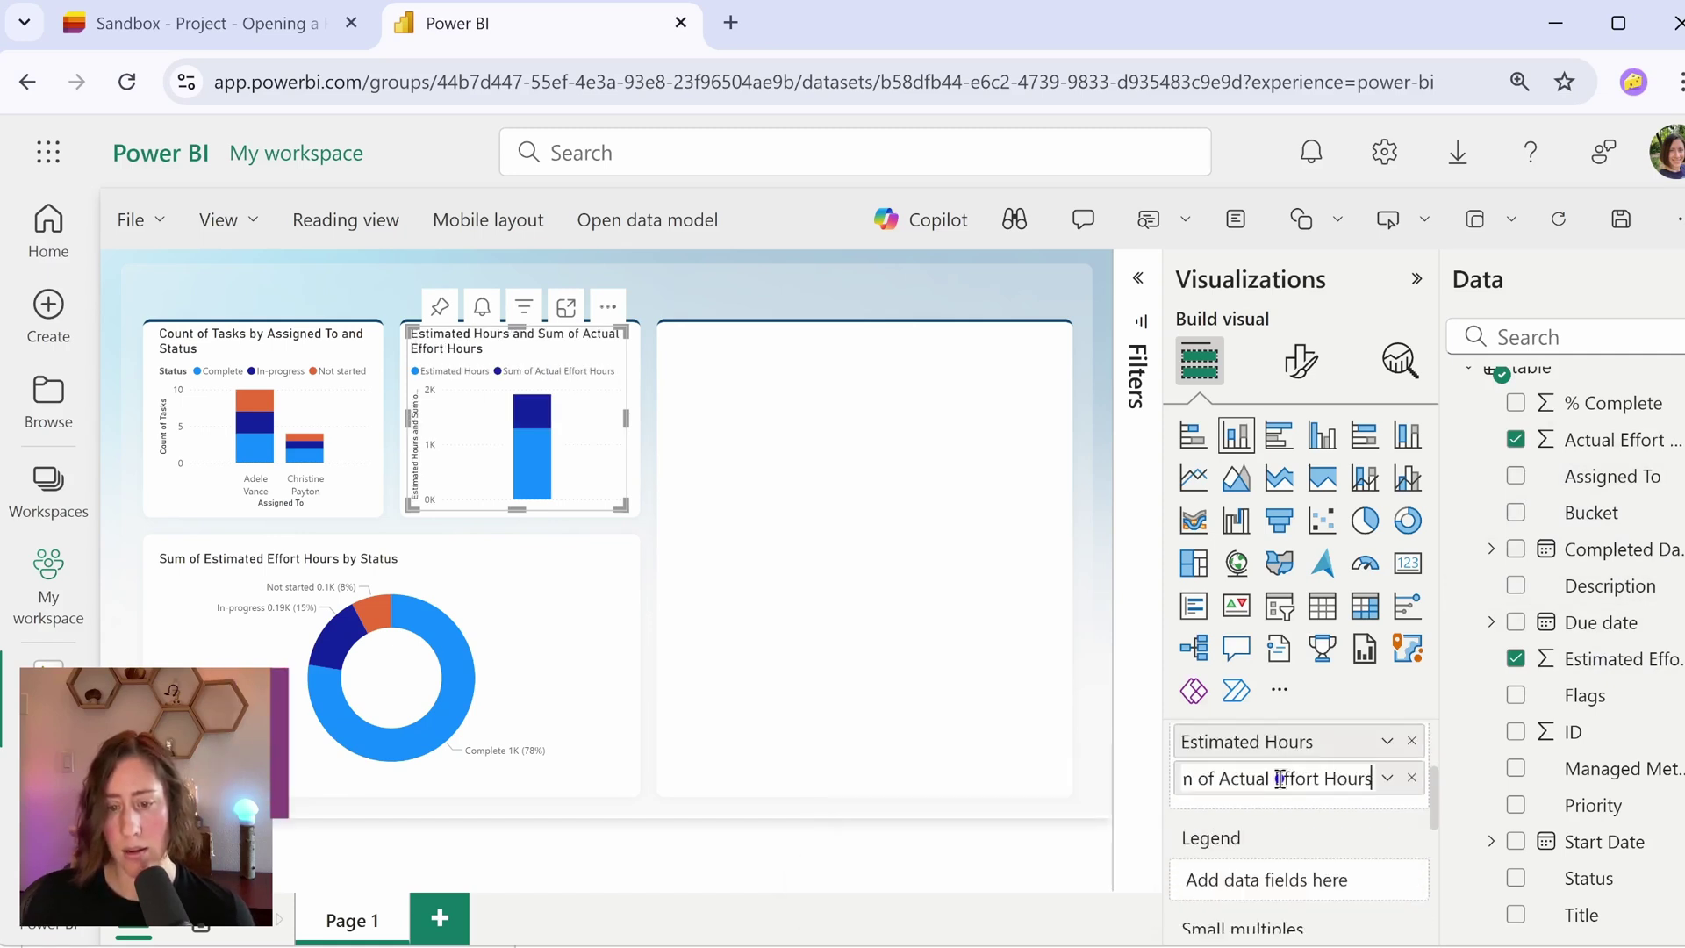
{"action": "key", "text": "ctrl+a"}
{"action": "type", "text": "Actual Hours"}
{"action": "key", "text": "Return"}
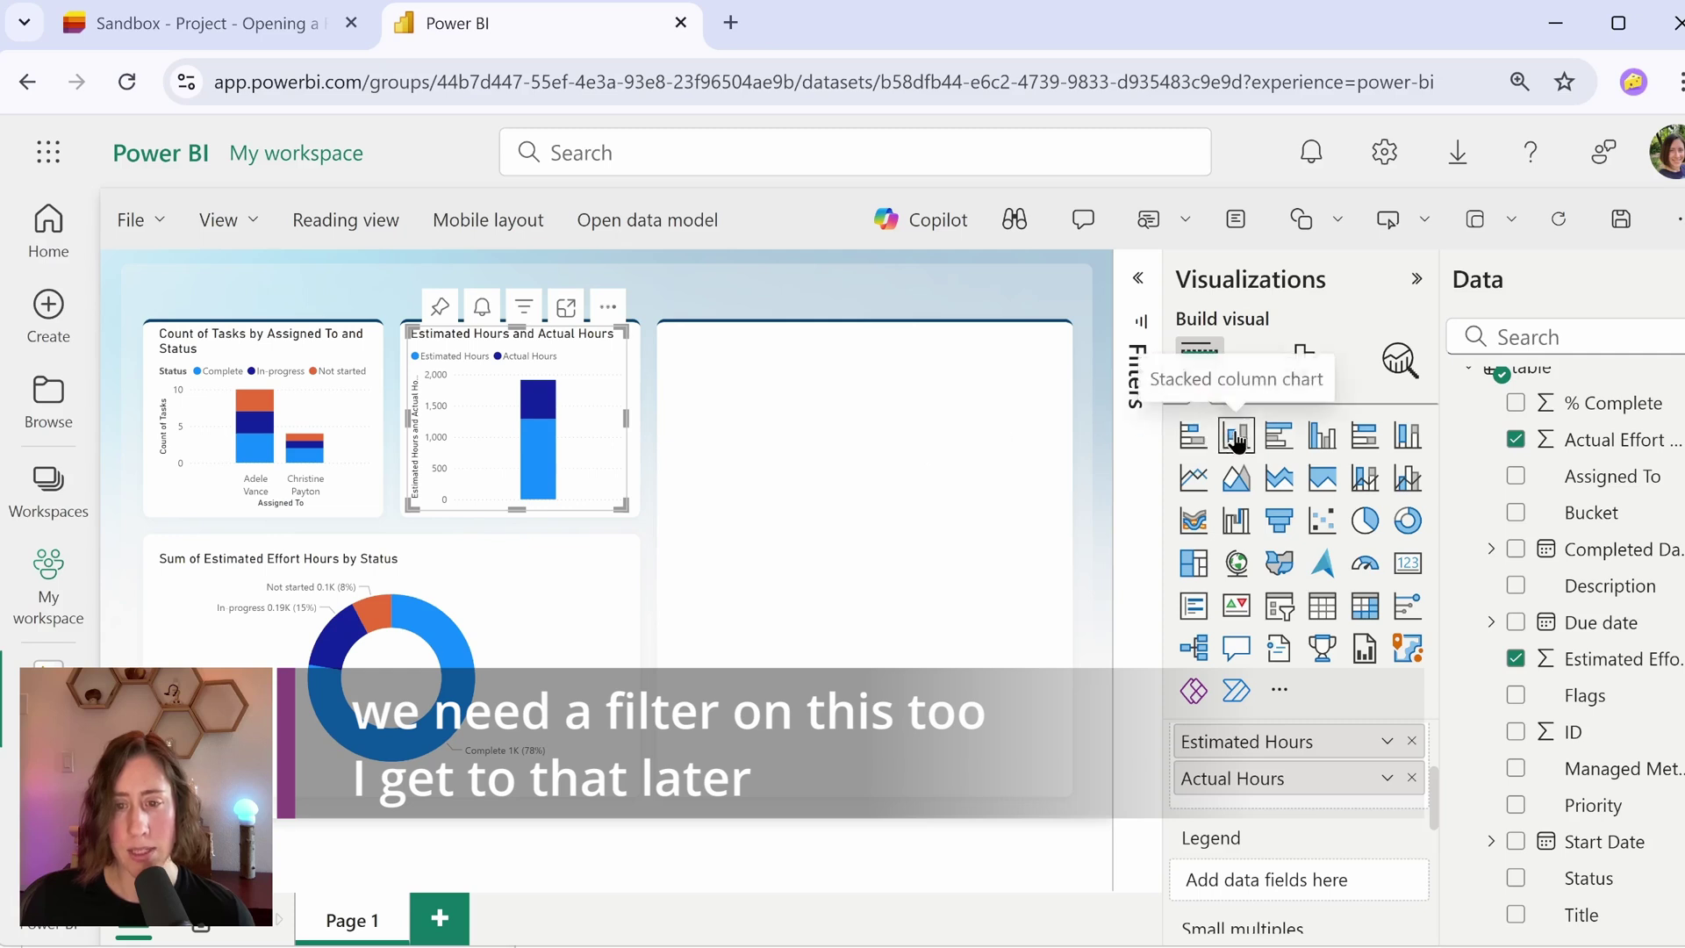
{"action": "left_click", "coordinate": [1326, 443]}
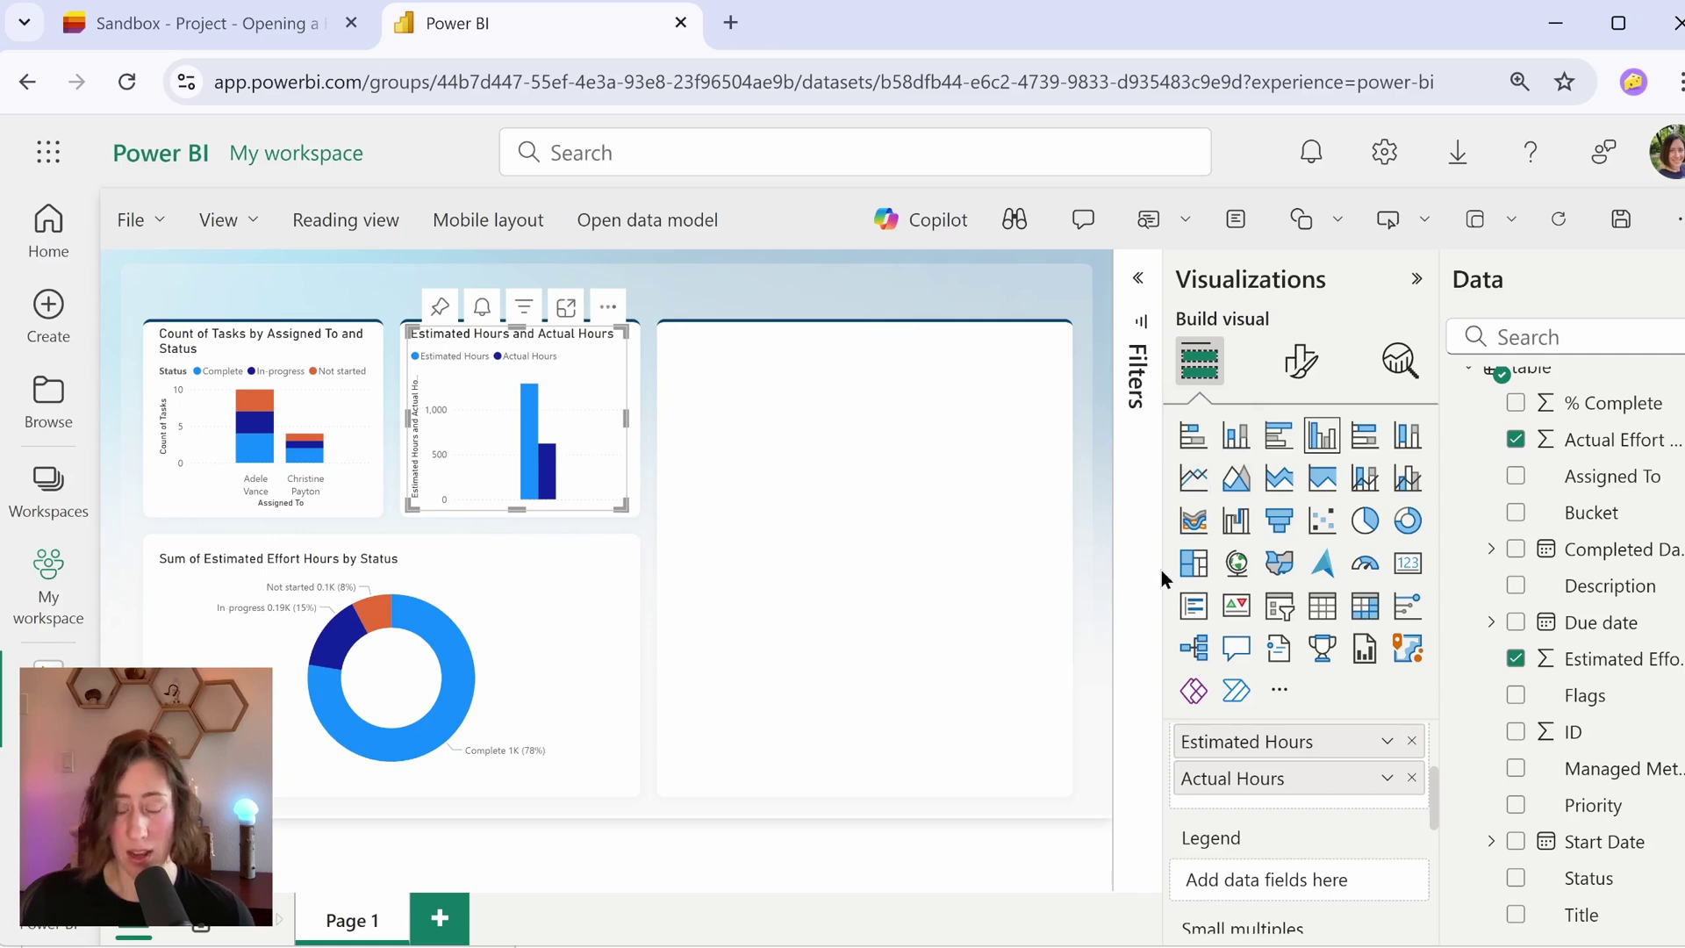
- Add a wide title text box across the top with a transparent background
{"action": "key", "text": "Escape"}
{"action": "left_click", "coordinate": [1238, 221]}
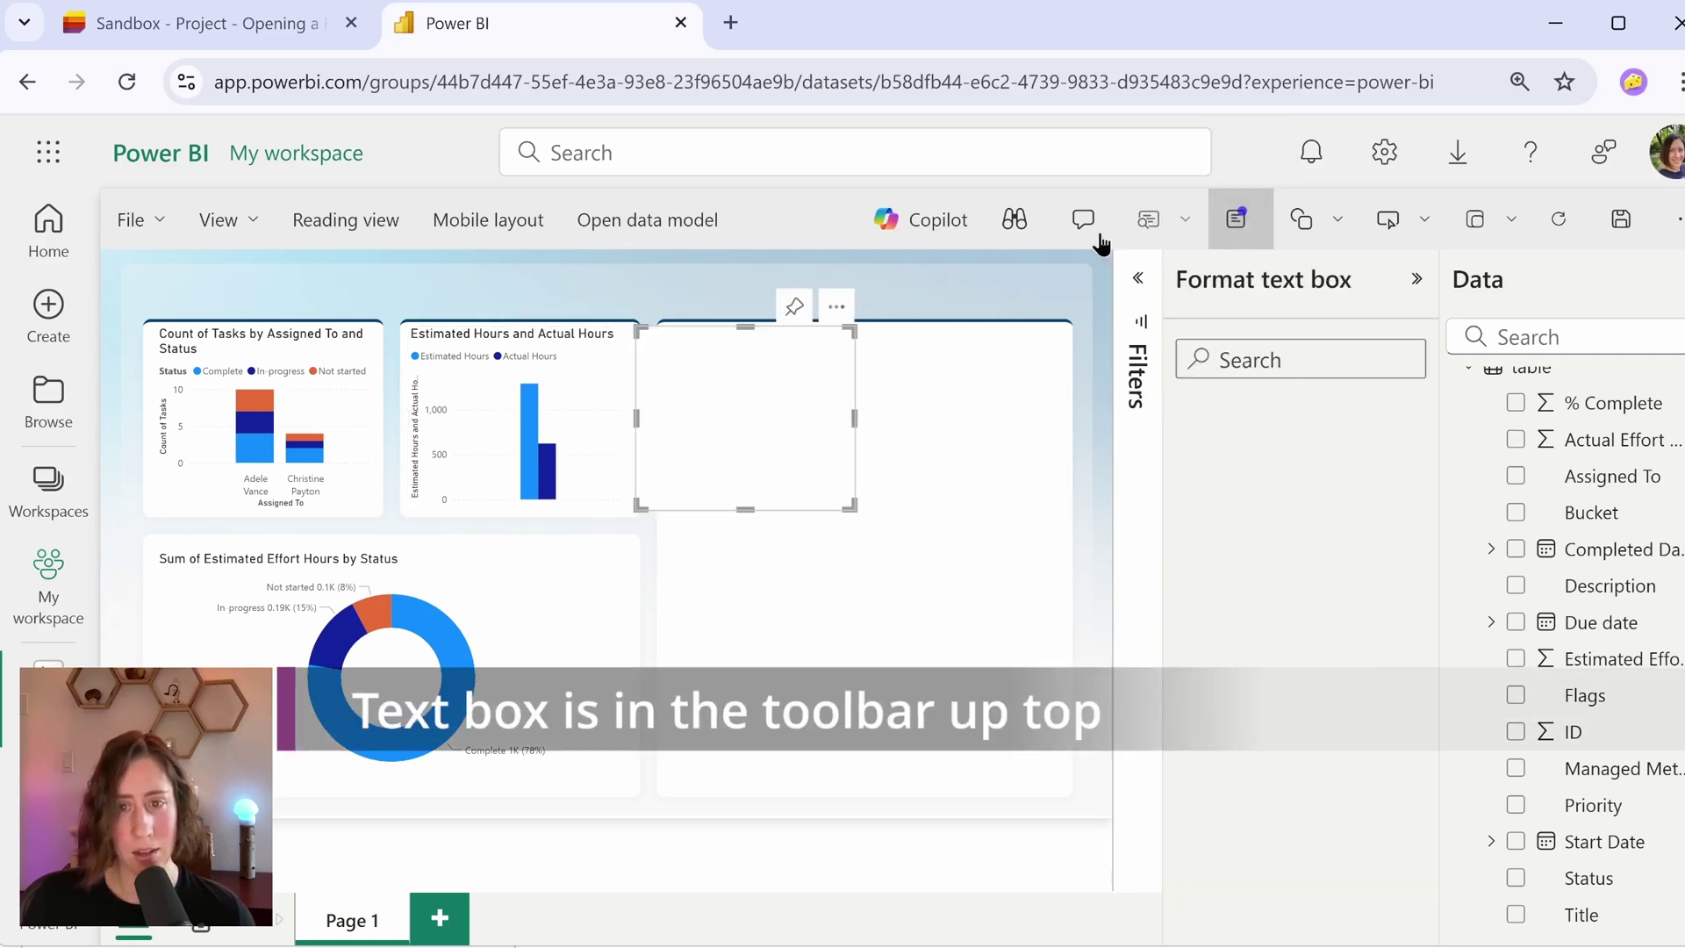
{"action": "left_click_drag", "start_coordinate": [835, 311], "coordinate": [328, 244]}
{"action": "left_click_drag", "start_coordinate": [350, 445], "coordinate": [798, 305]}
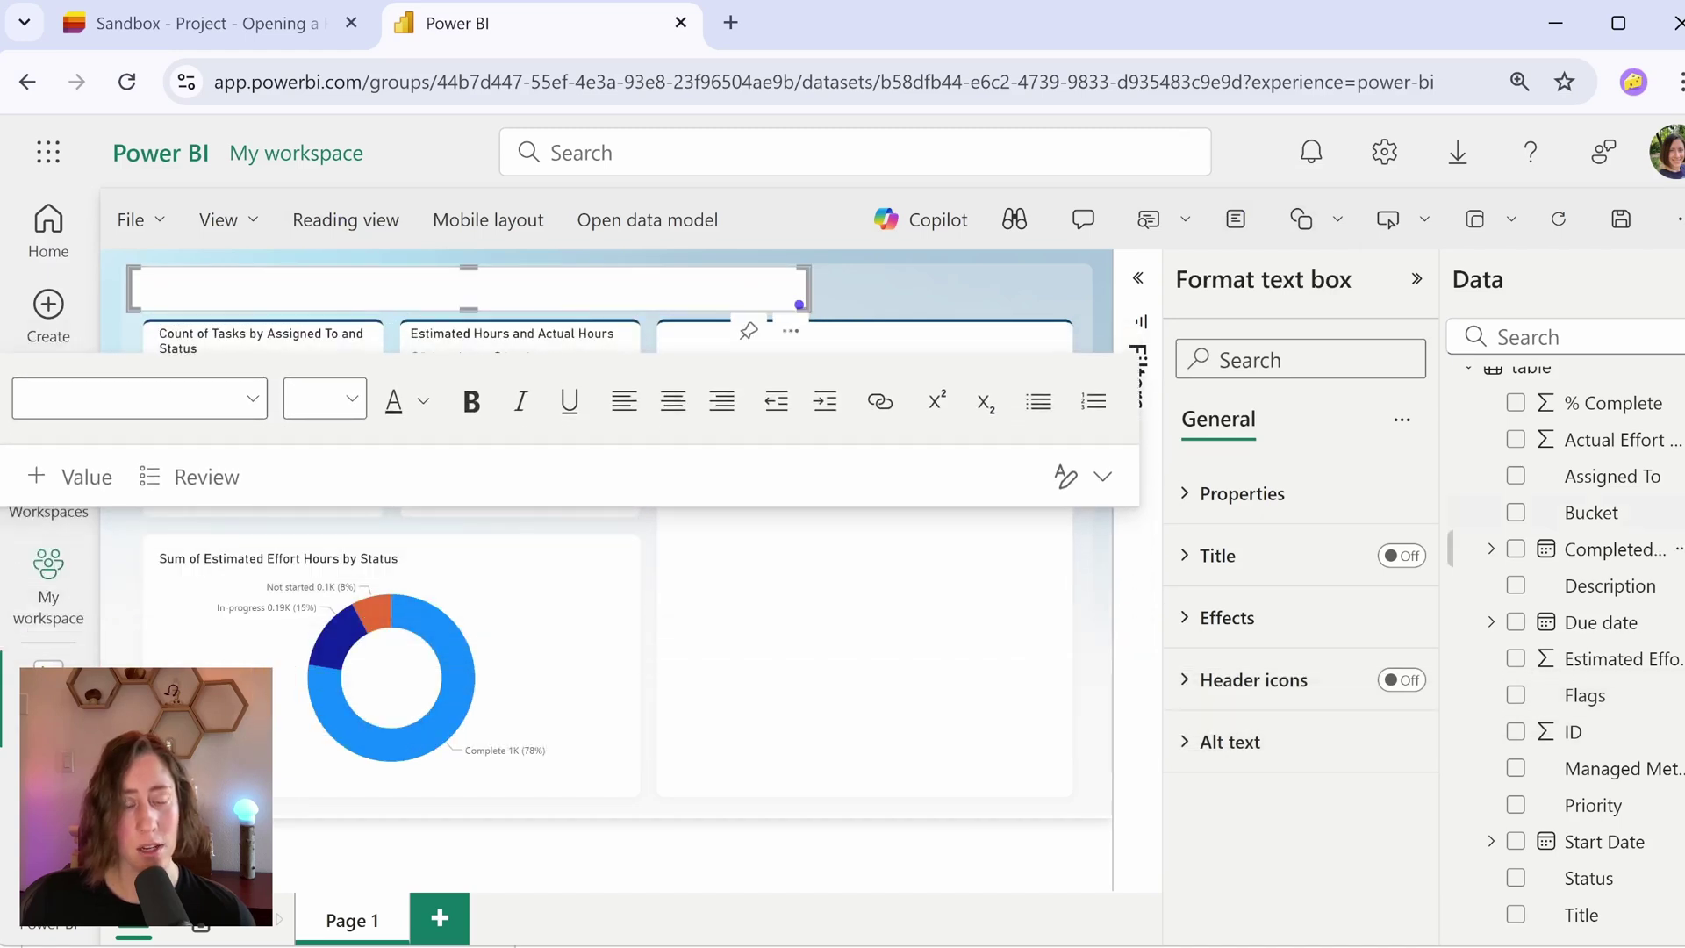
{"action": "left_click", "coordinate": [1268, 623]}
{"action": "left_click", "coordinate": [1389, 692]}
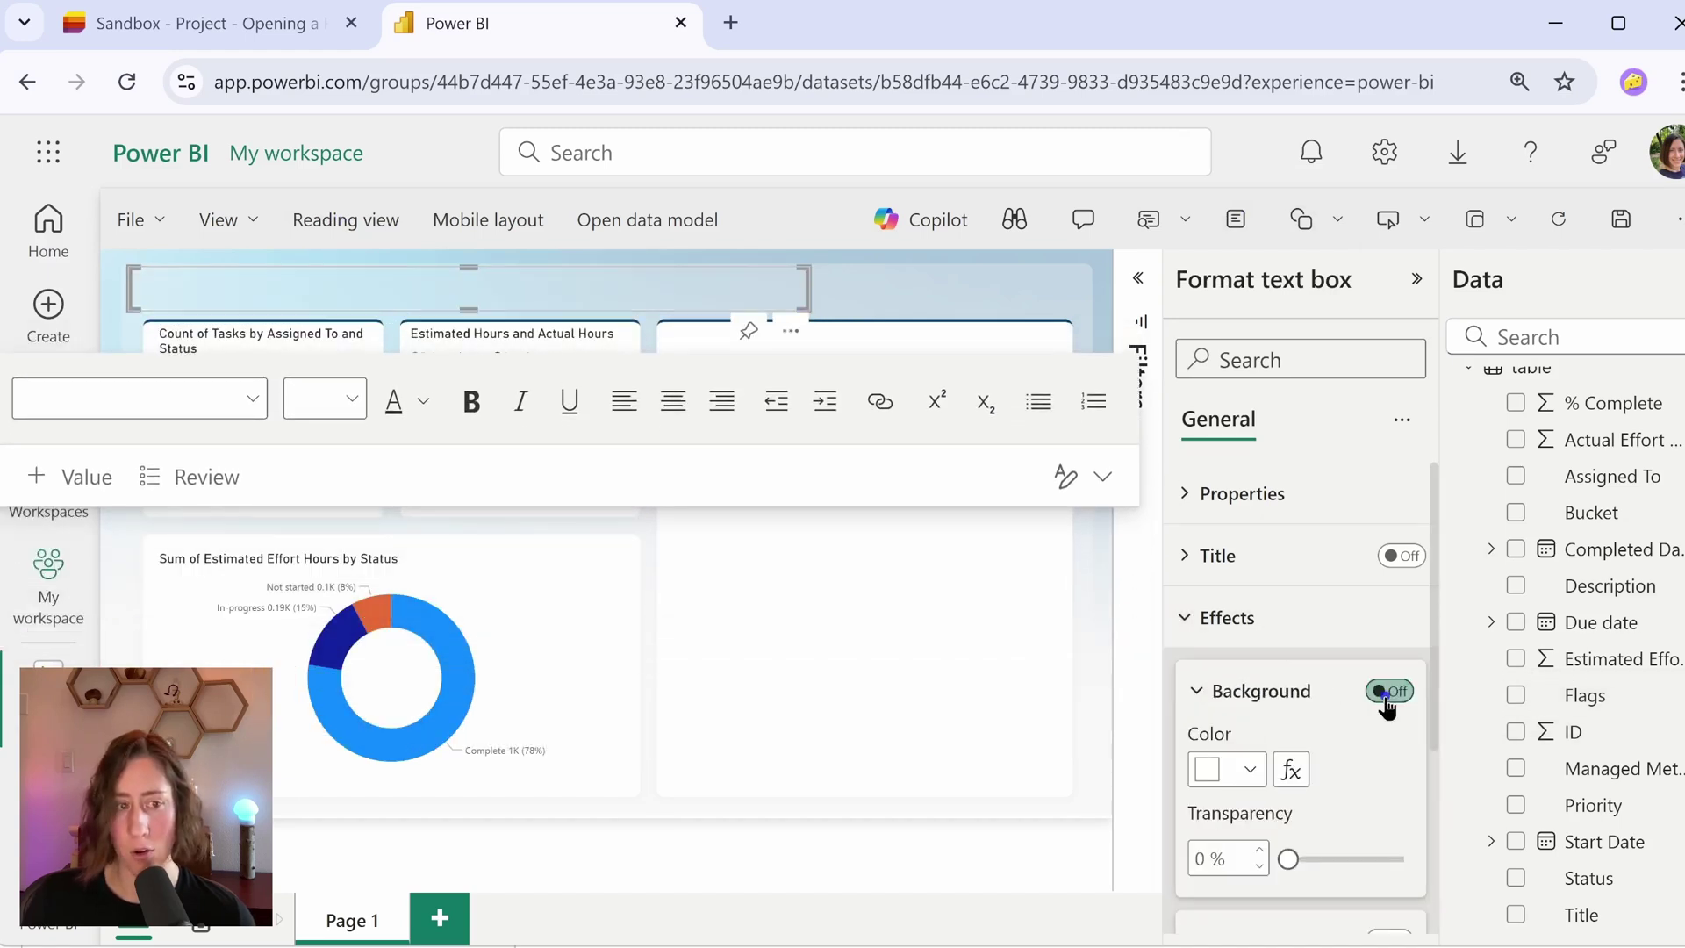
- Insert a rocket emoji into the title text via the emoji picker
{"action": "left_click", "coordinate": [288, 277]}
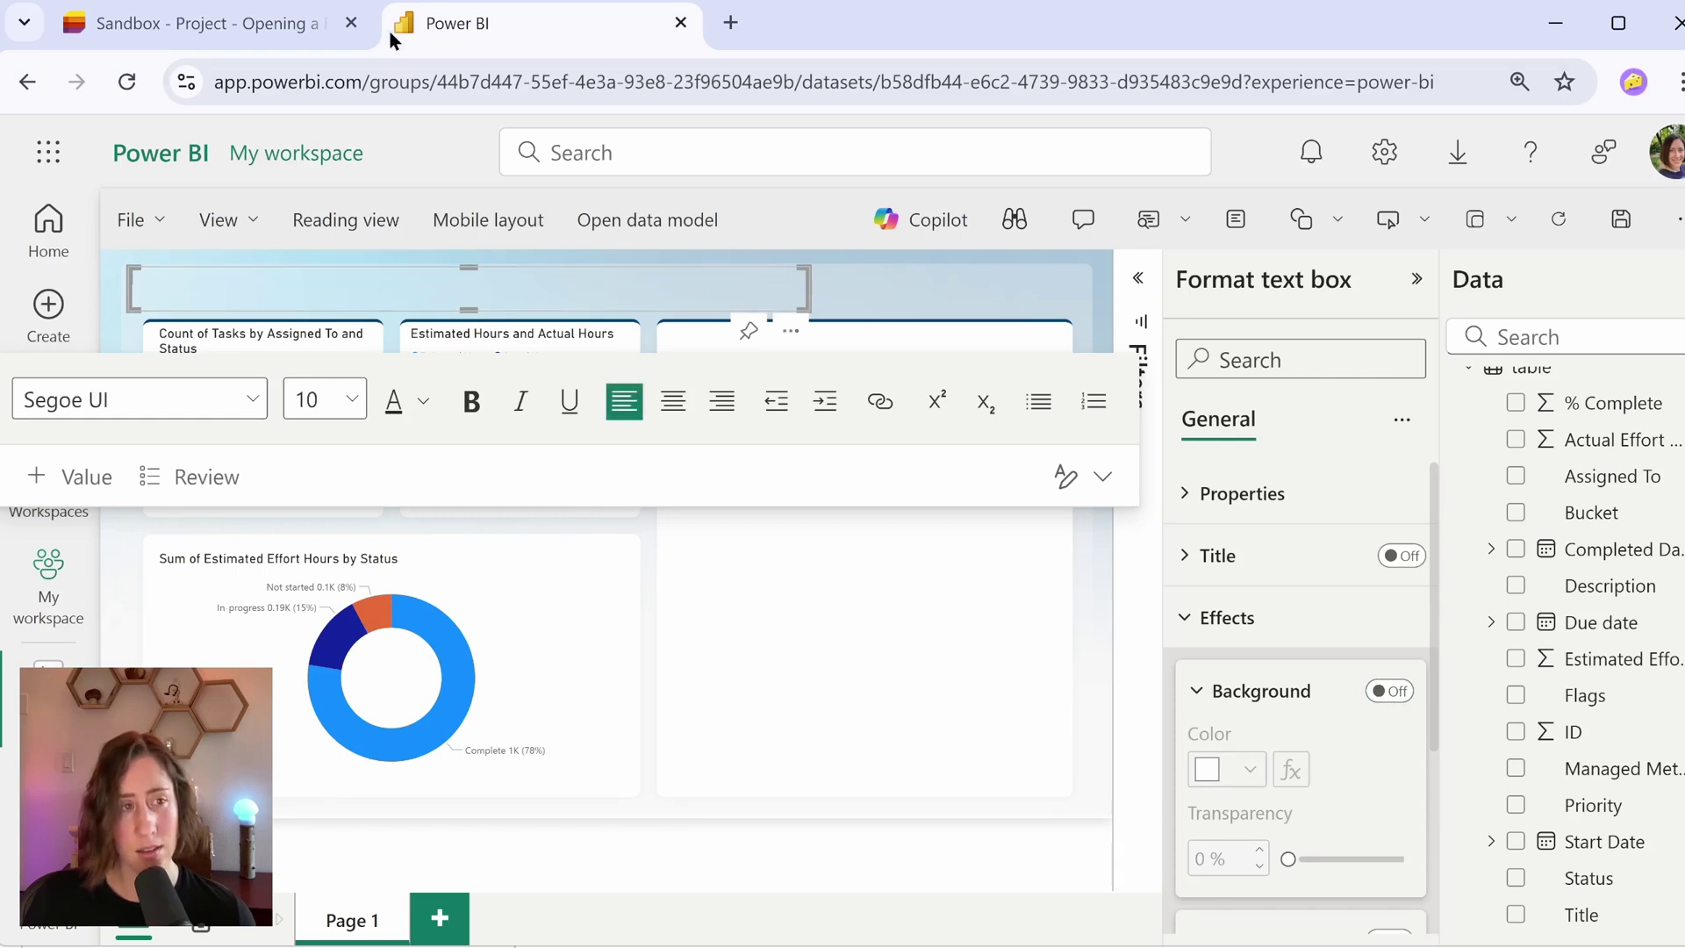
{"action": "left_click", "coordinate": [261, 87]}
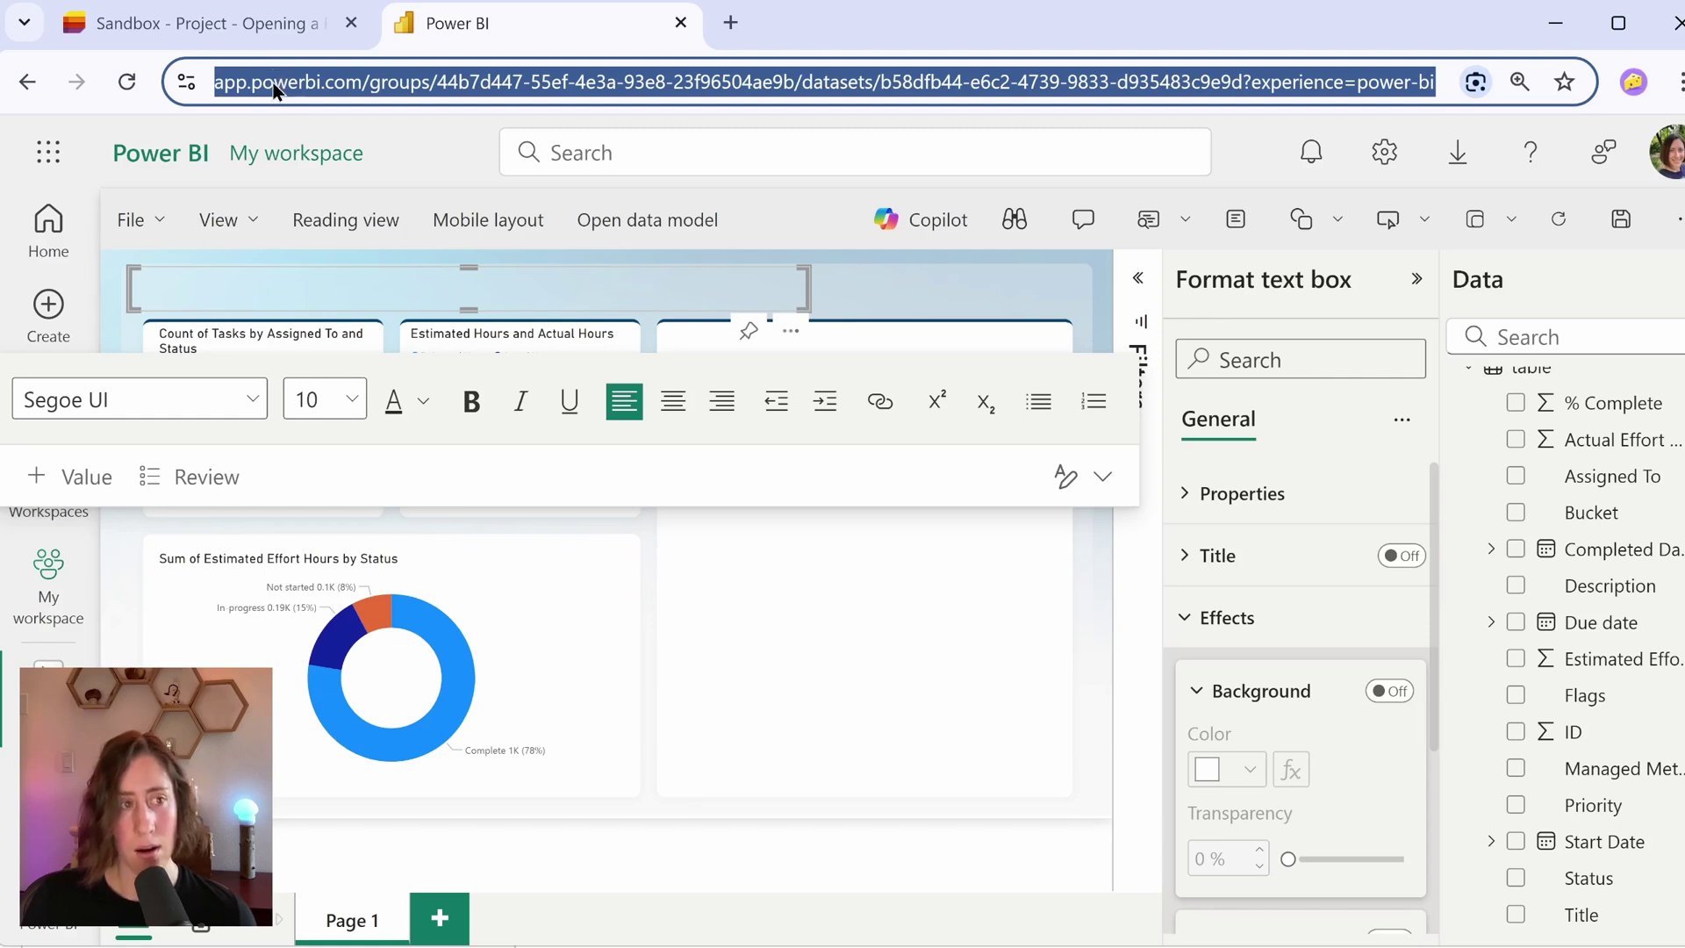
{"action": "right_click", "coordinate": [272, 83]}
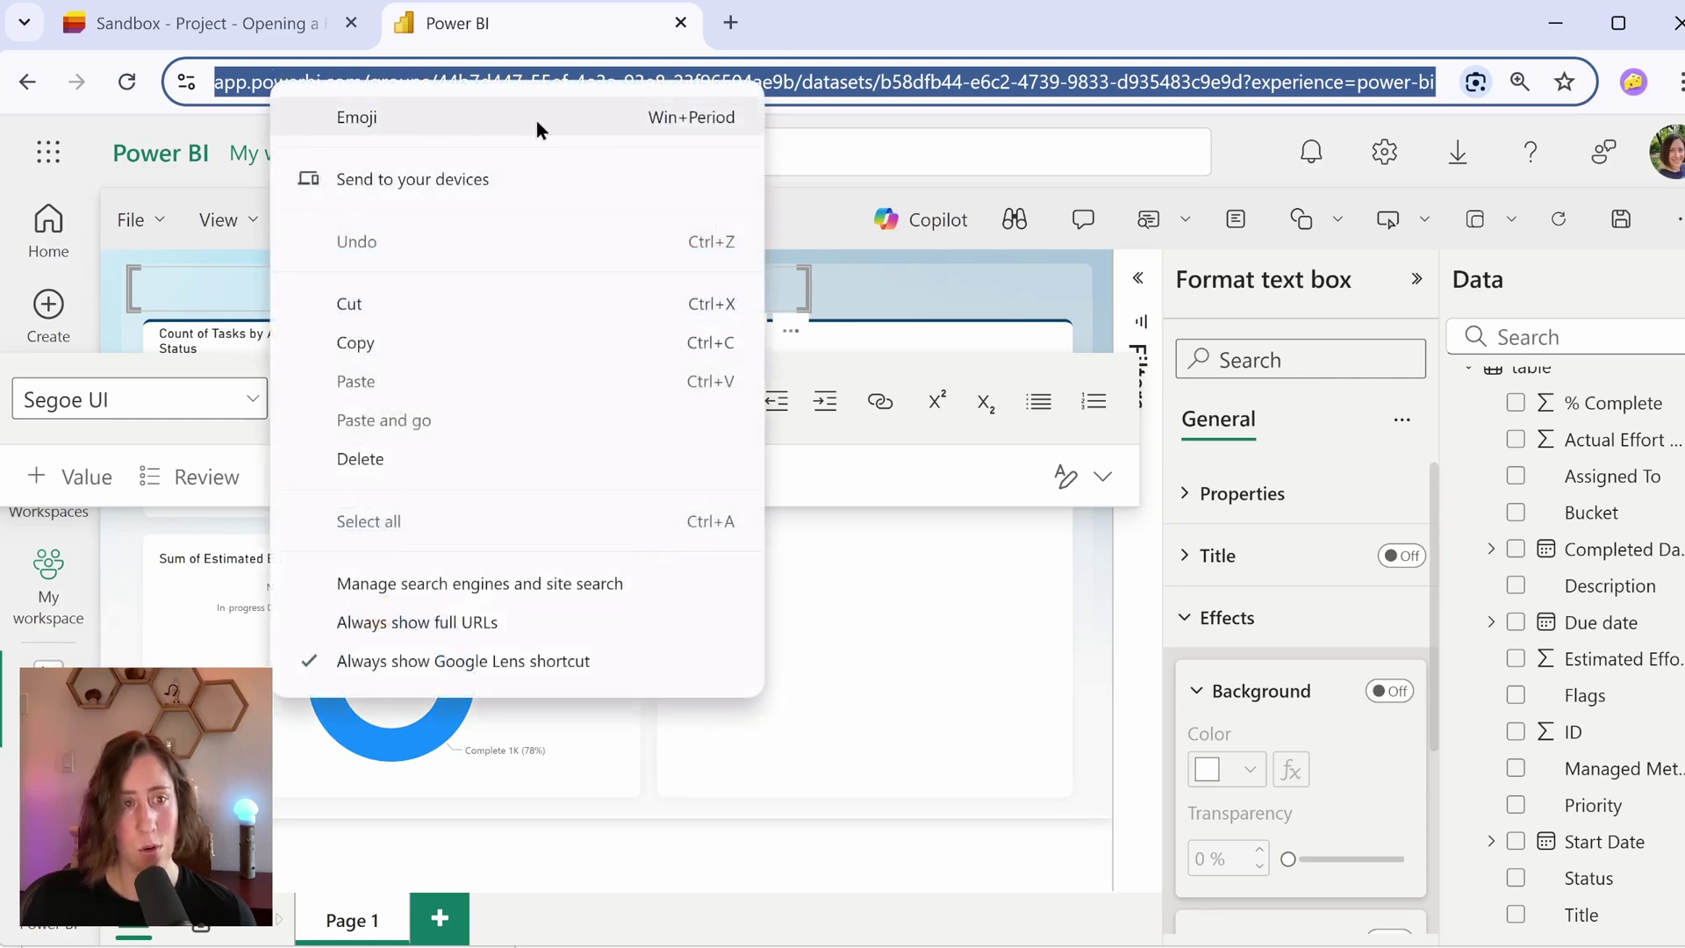
{"action": "left_click", "coordinate": [655, 116]}
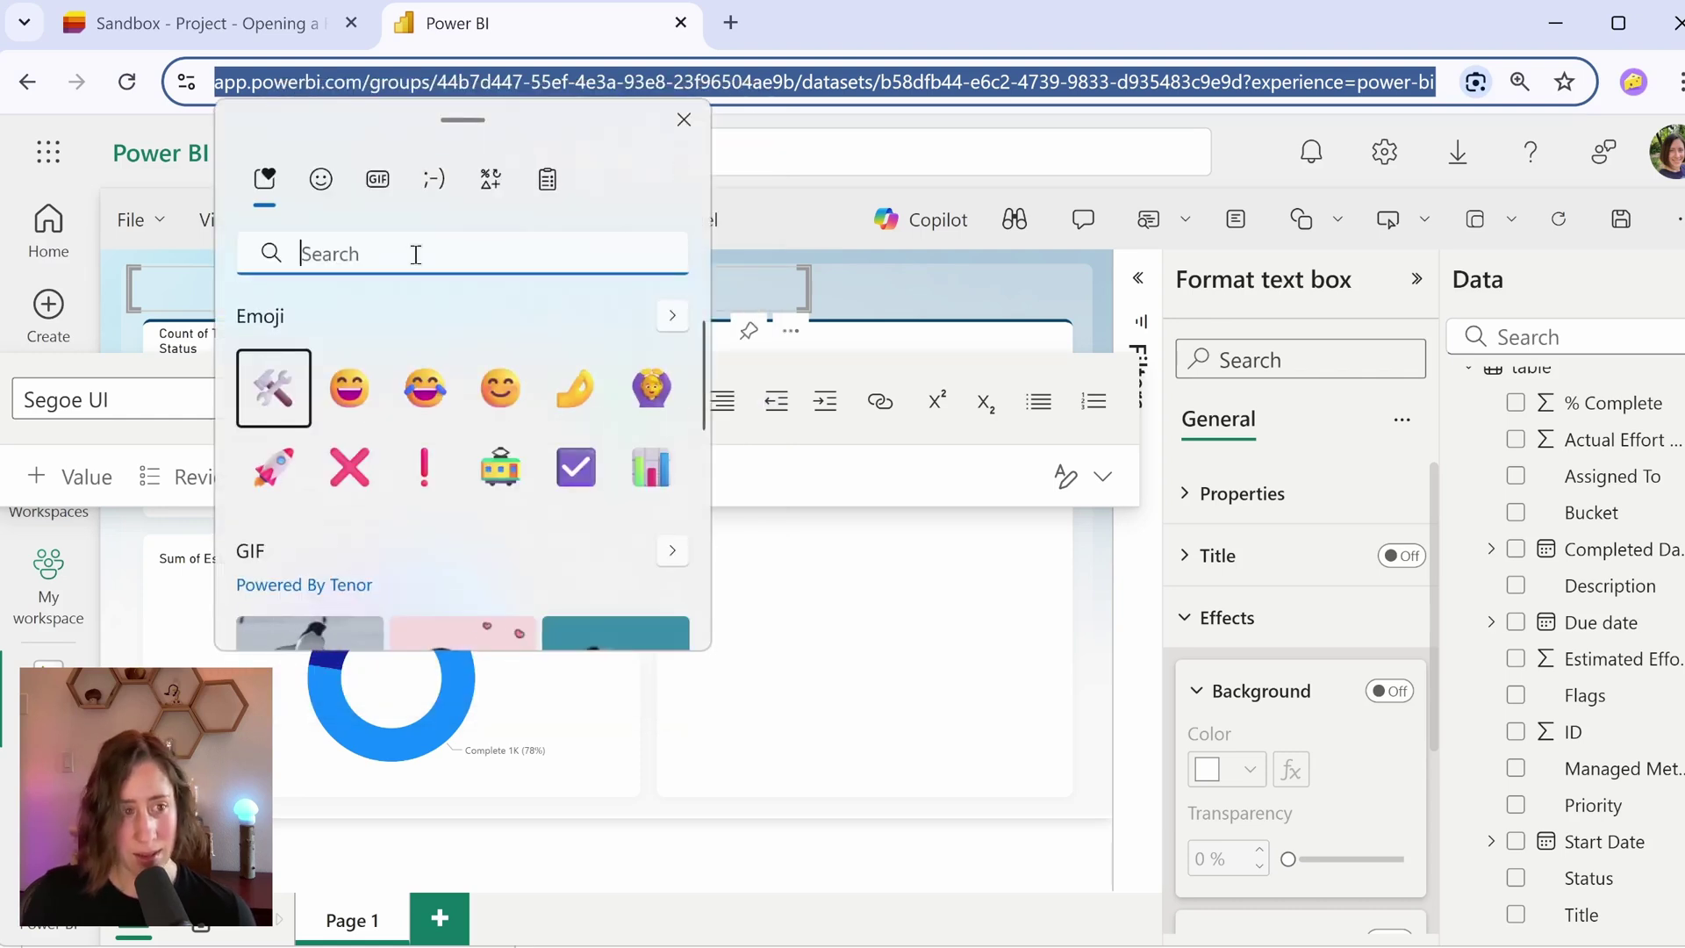
{"action": "left_click", "coordinate": [276, 479]}
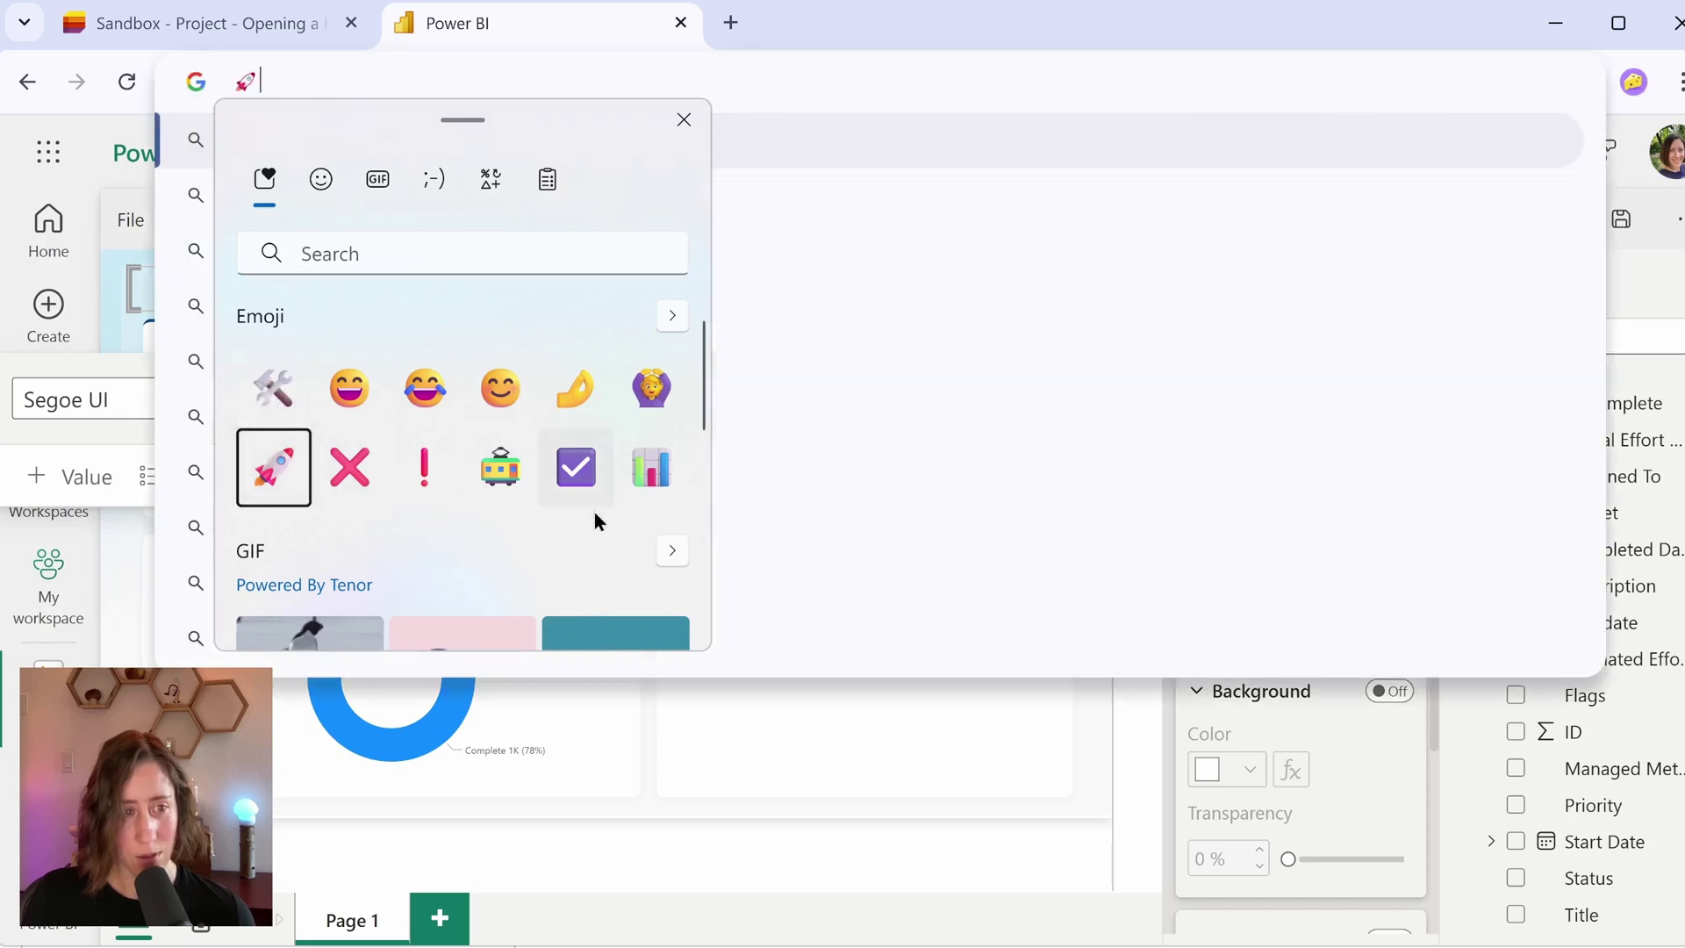
{"action": "left_click", "coordinate": [282, 83]}
{"action": "key", "text": "ctrl+c"}
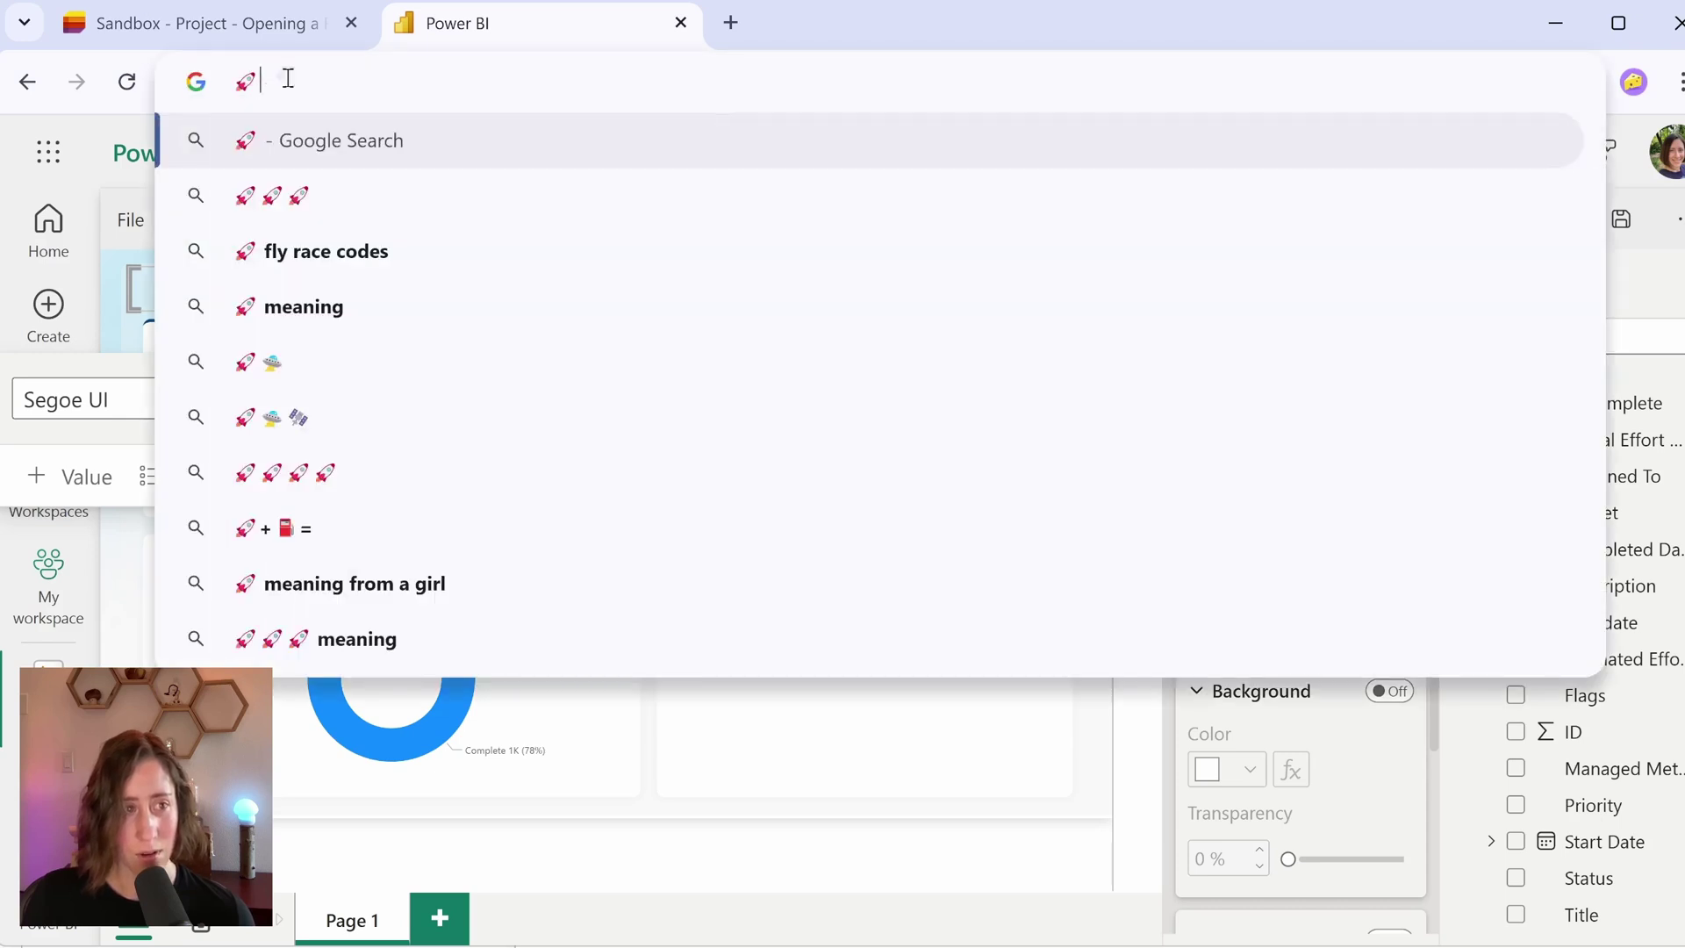
{"action": "key", "text": "BackSpace"}
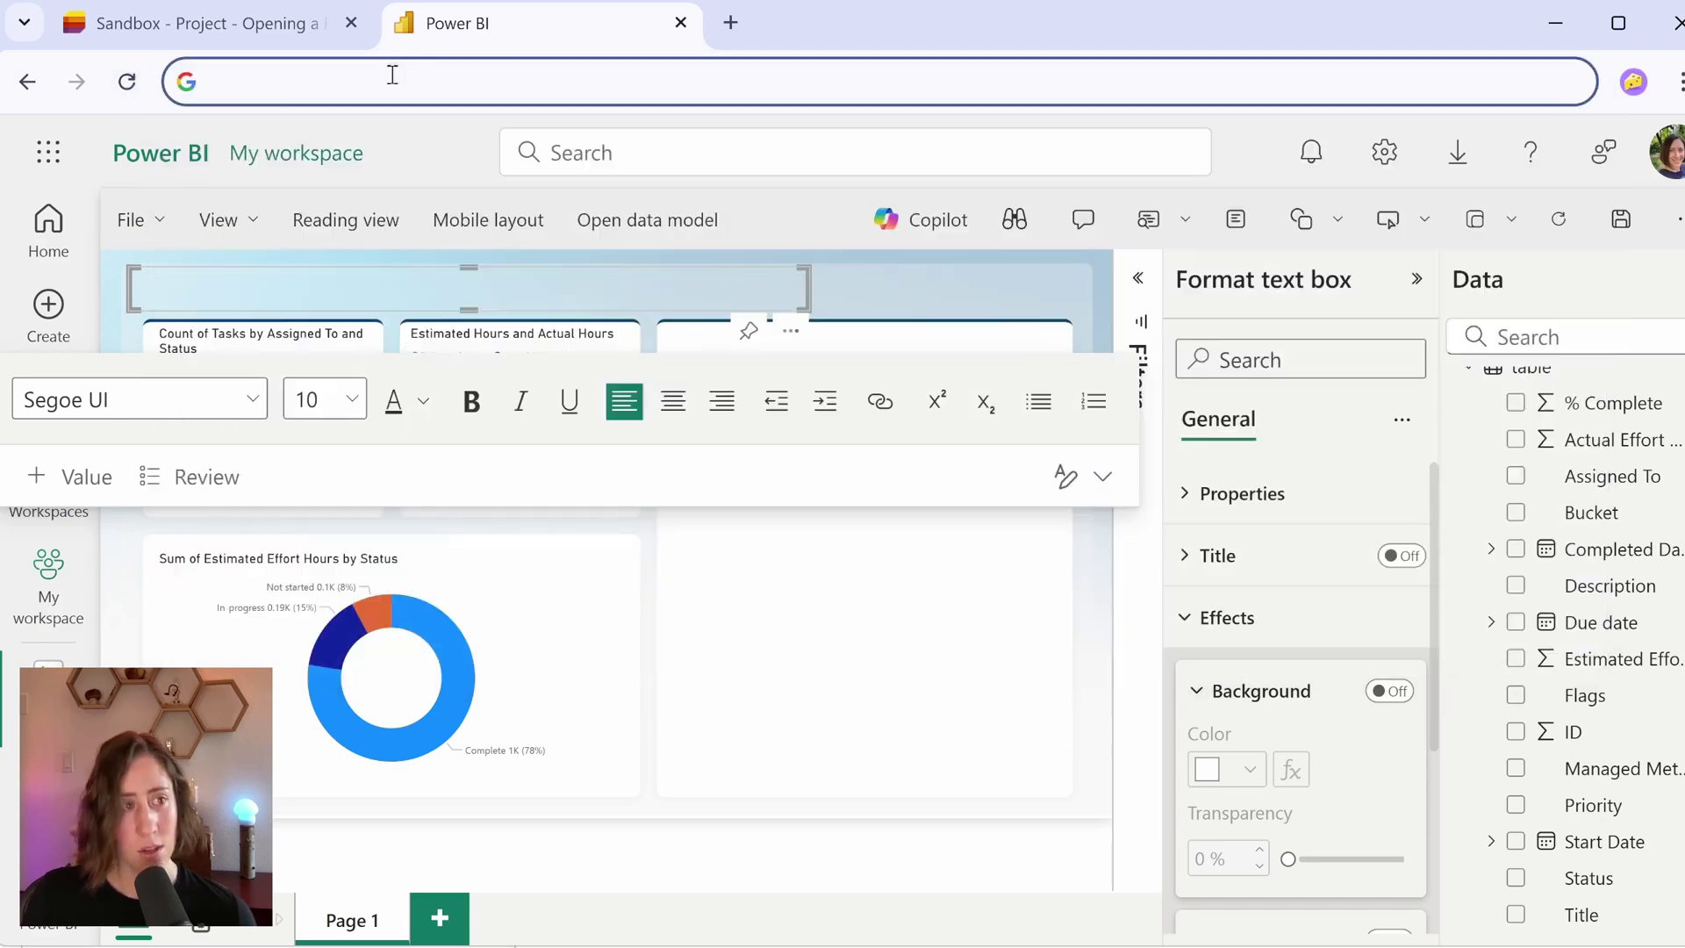
{"action": "left_click", "coordinate": [161, 283]}
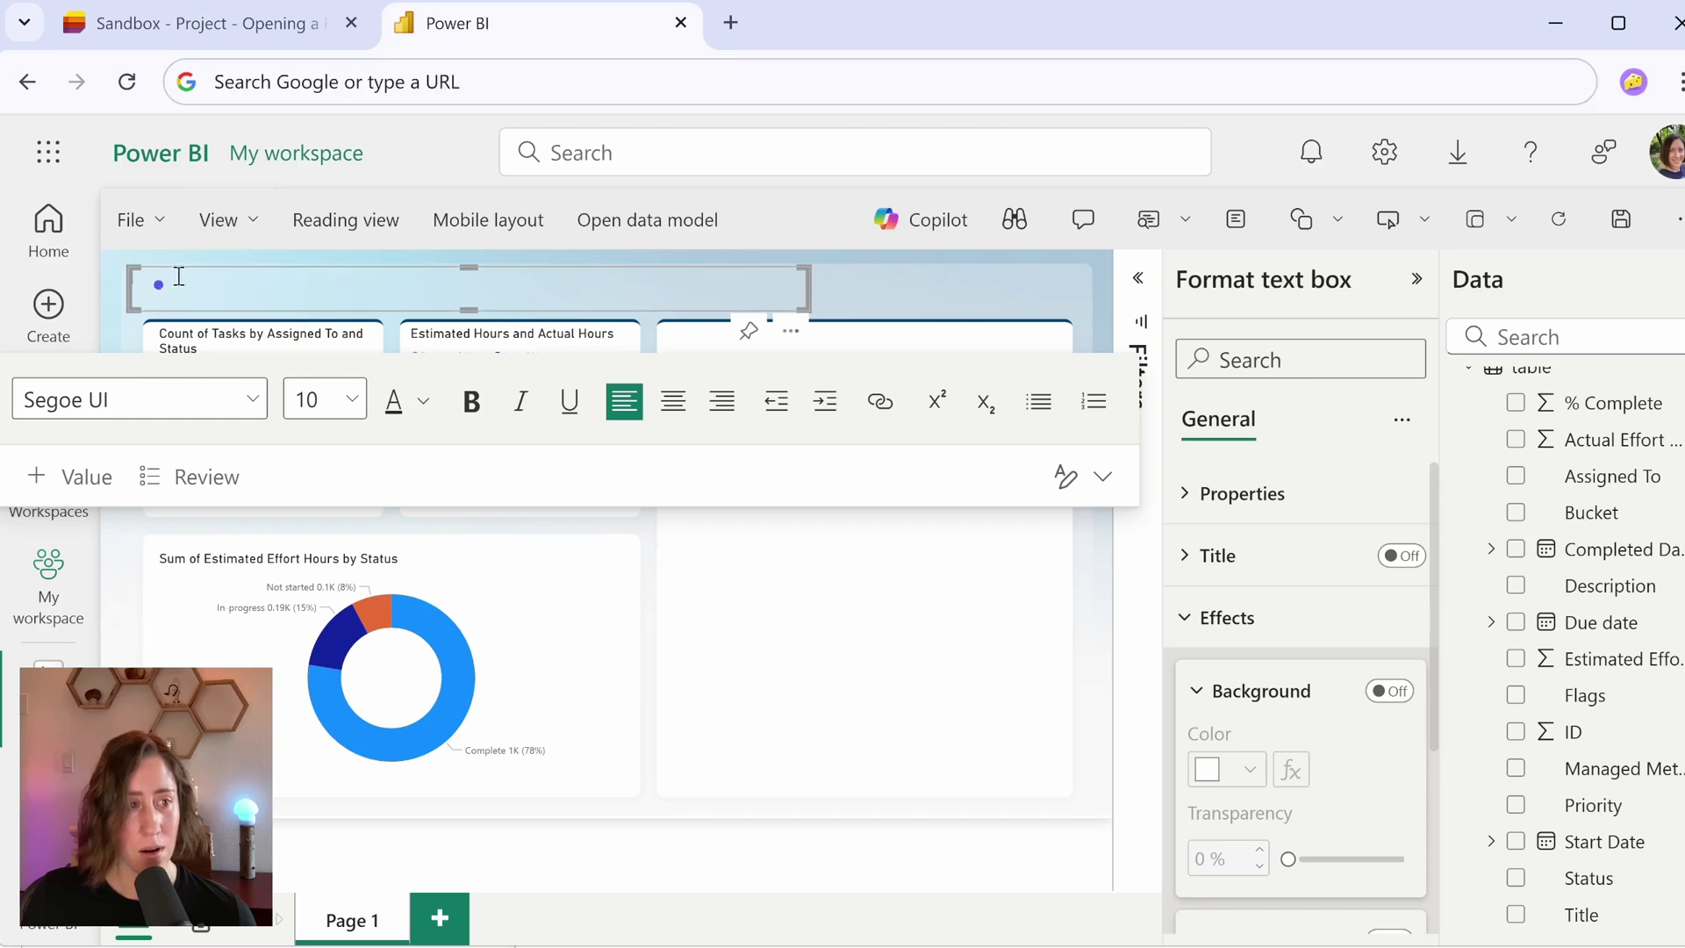
{"action": "key", "text": "ctrl+v"}
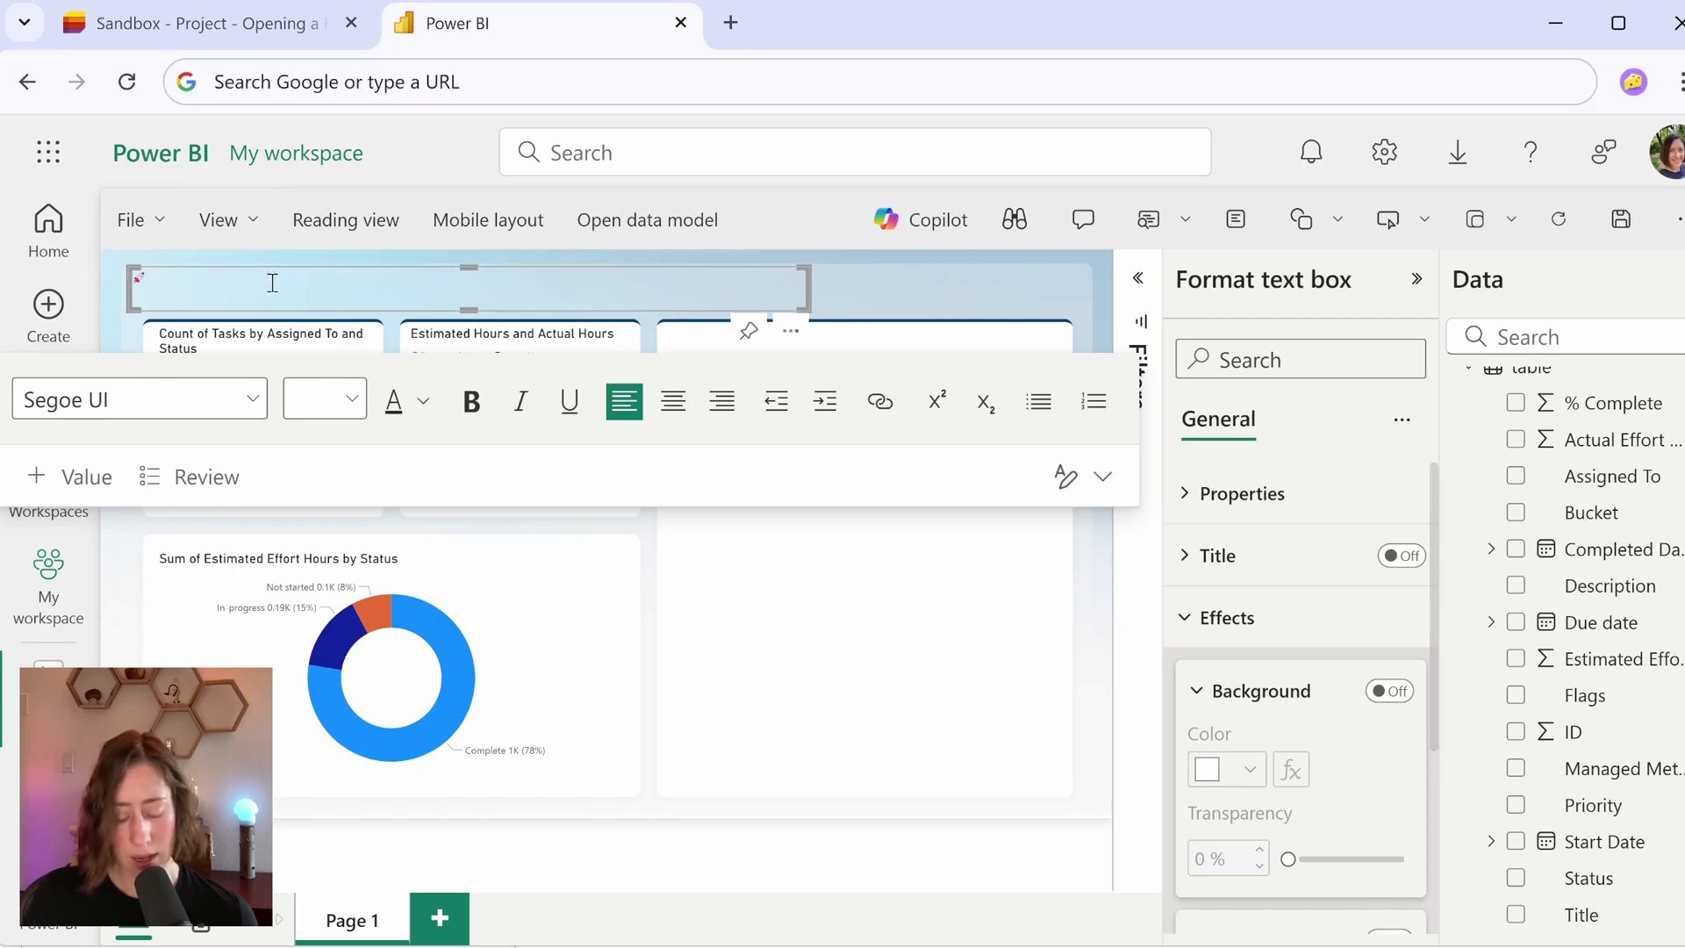
- Set the whole title text to font size 24
{"action": "key", "text": "ctrl+a"}
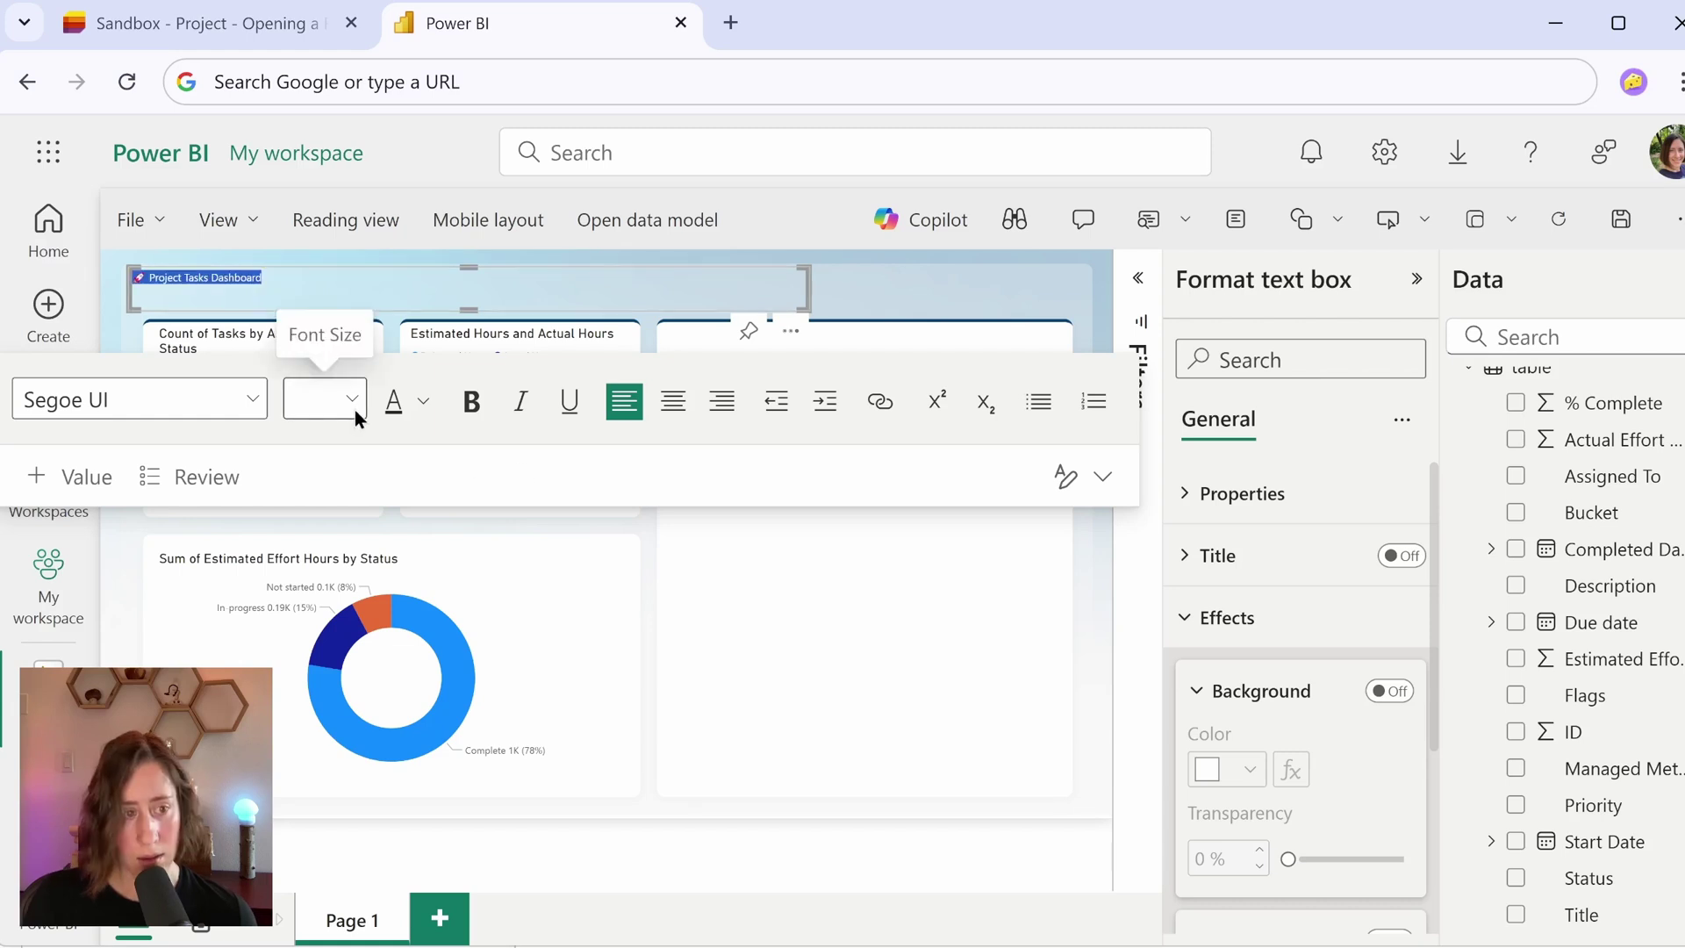
{"action": "left_click", "coordinate": [351, 402]}
{"action": "left_click", "coordinate": [317, 831]}
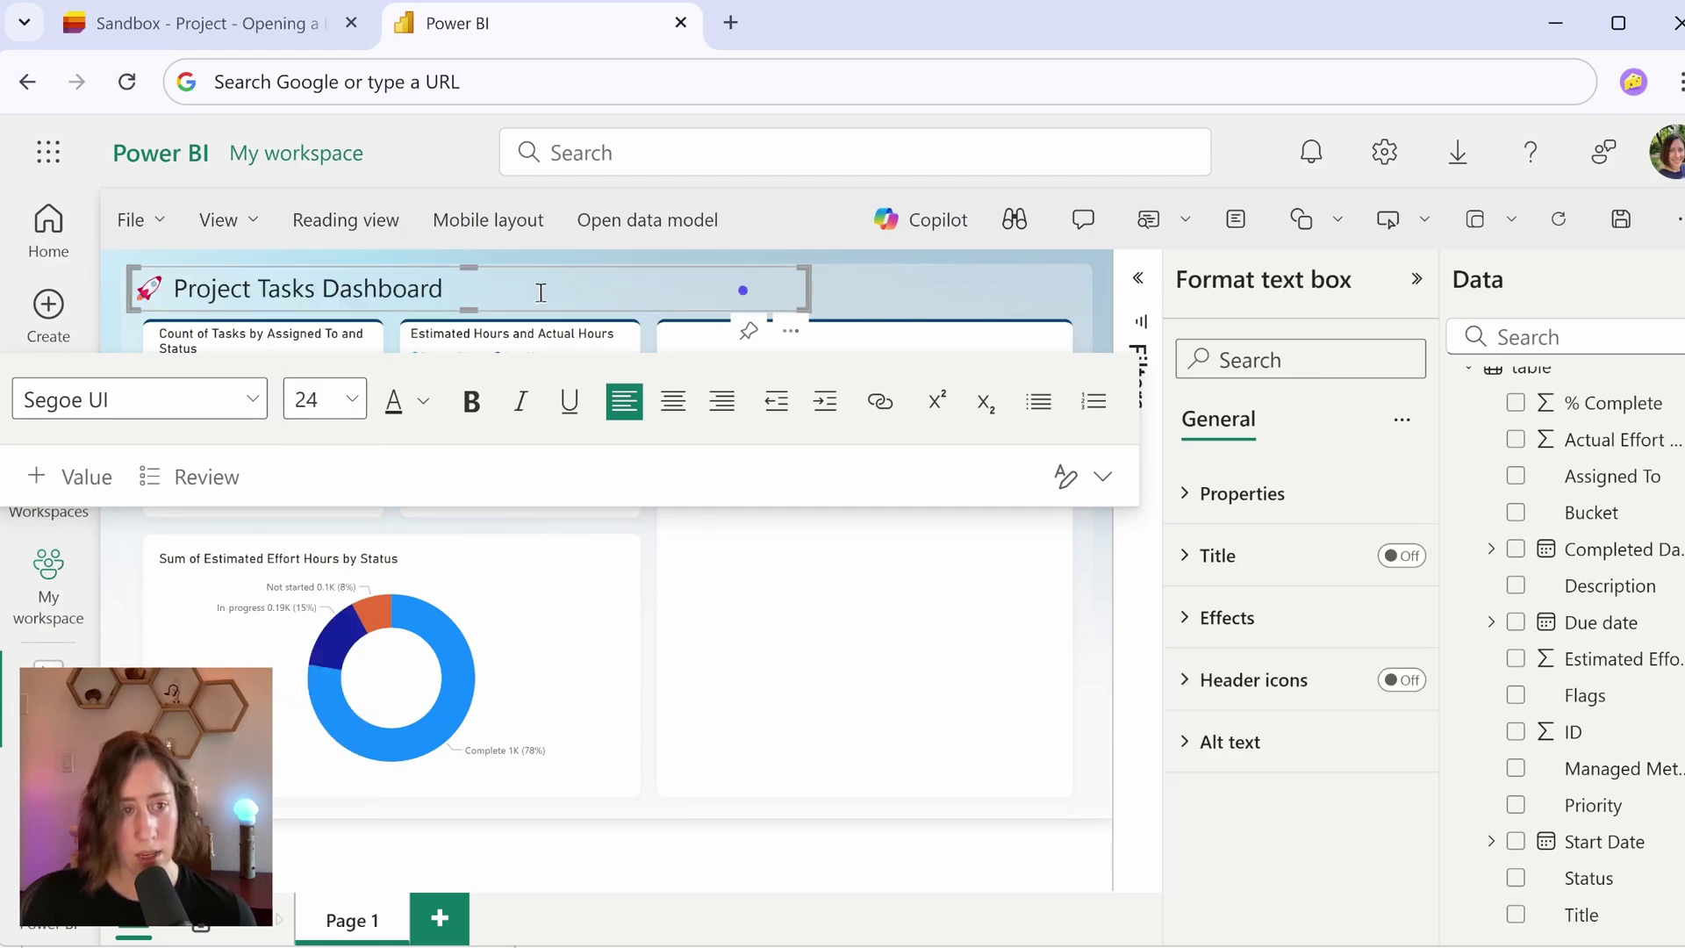
- Finish the title and add a table with a Title column in the blank placeholder
{"action": "left_click", "coordinate": [486, 265]}
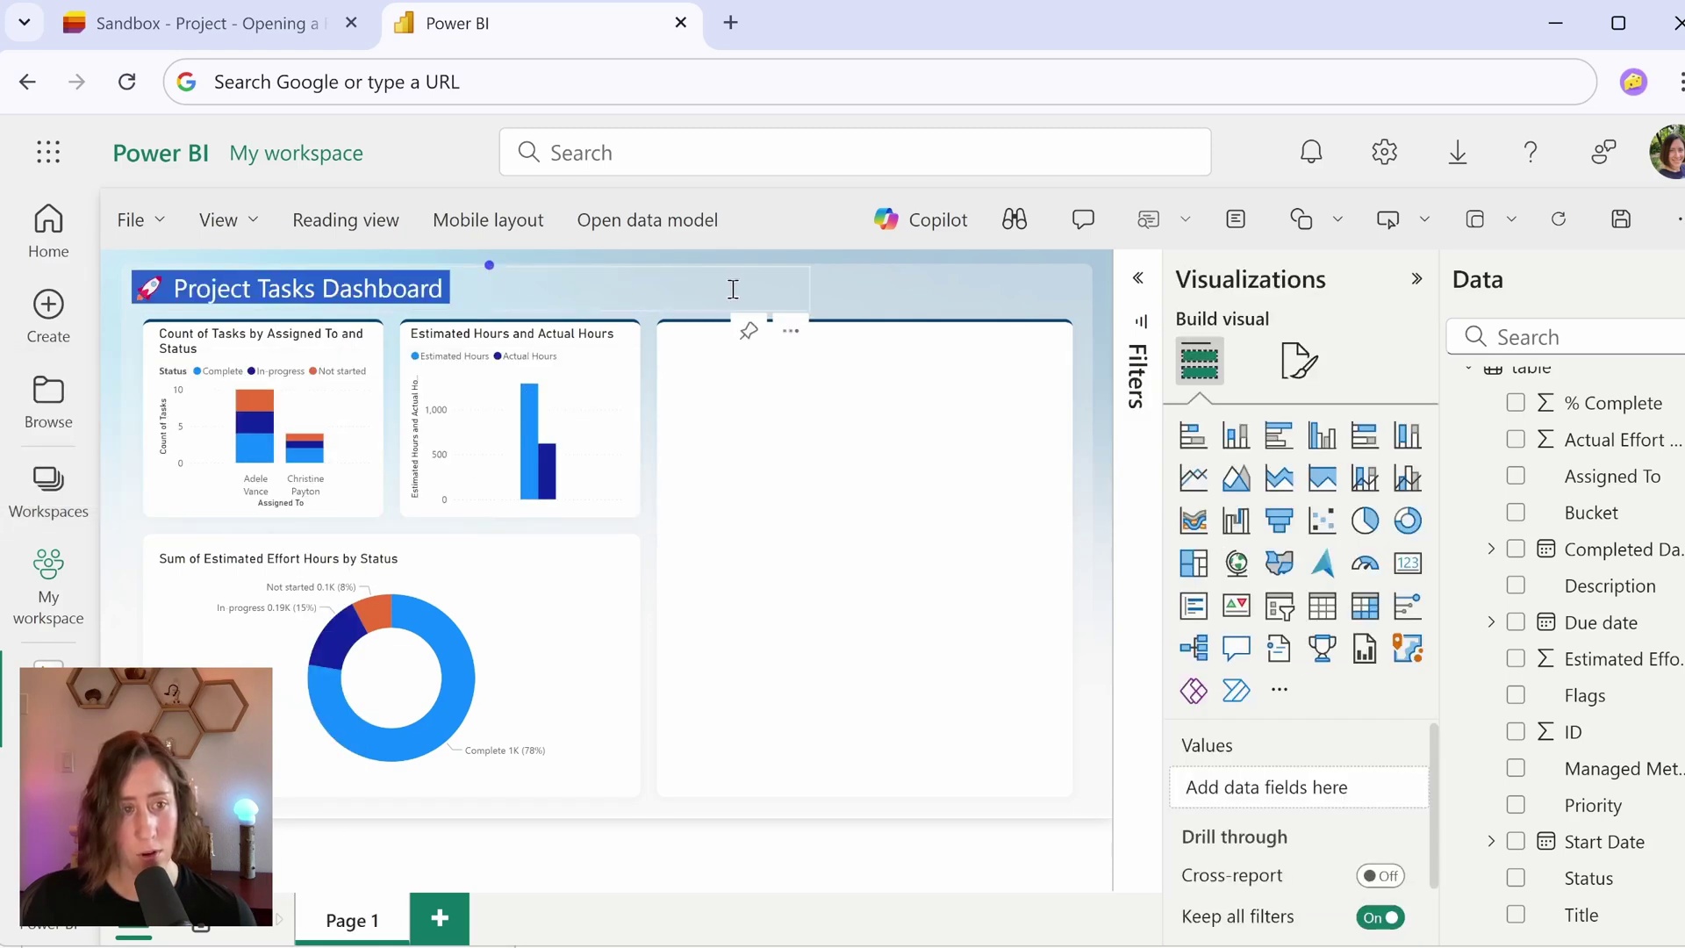
{"action": "left_click", "coordinate": [668, 294]}
{"action": "left_click", "coordinate": [802, 334]}
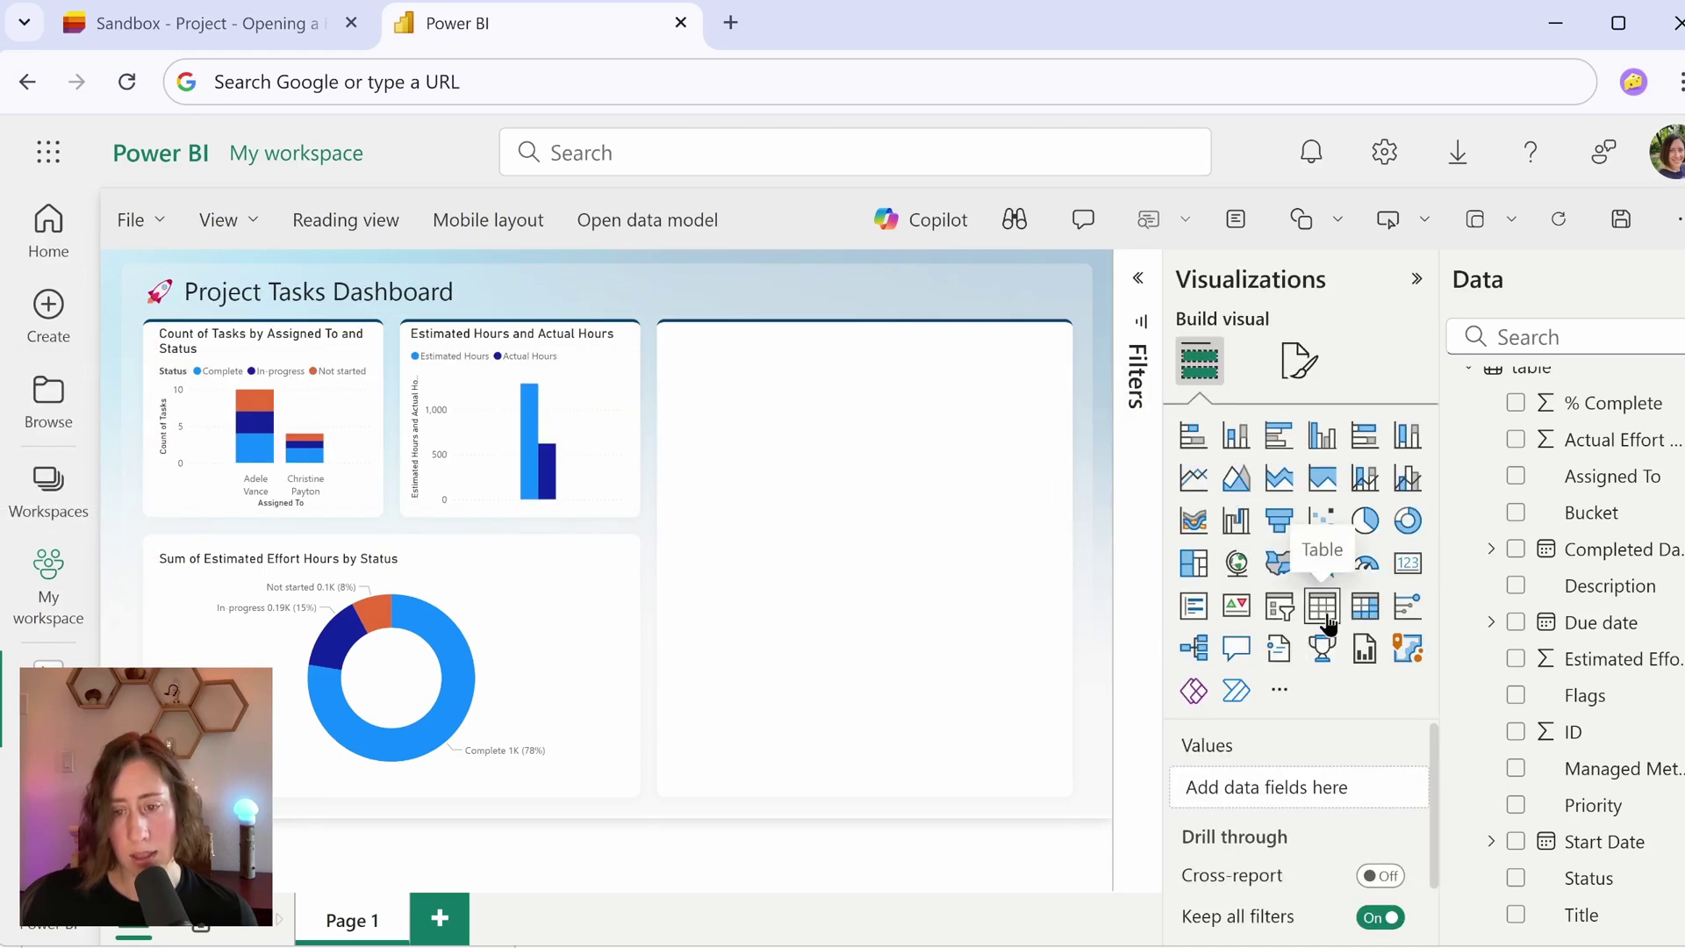
{"action": "left_click", "coordinate": [1322, 605]}
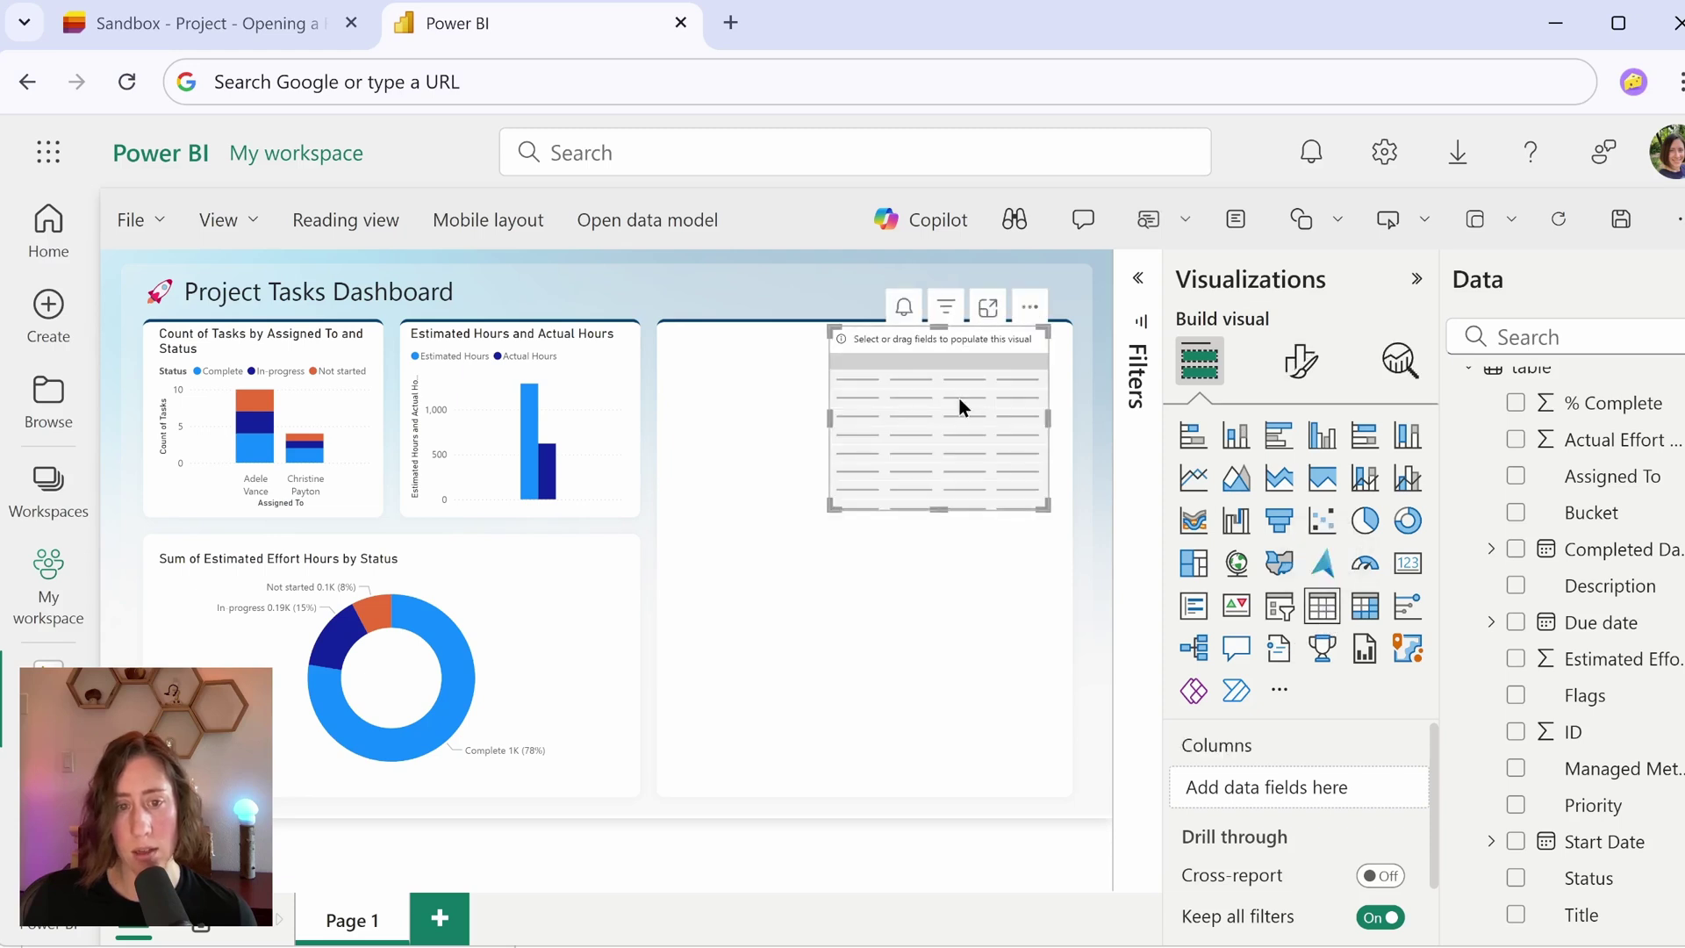
{"action": "left_click", "coordinate": [1516, 915]}
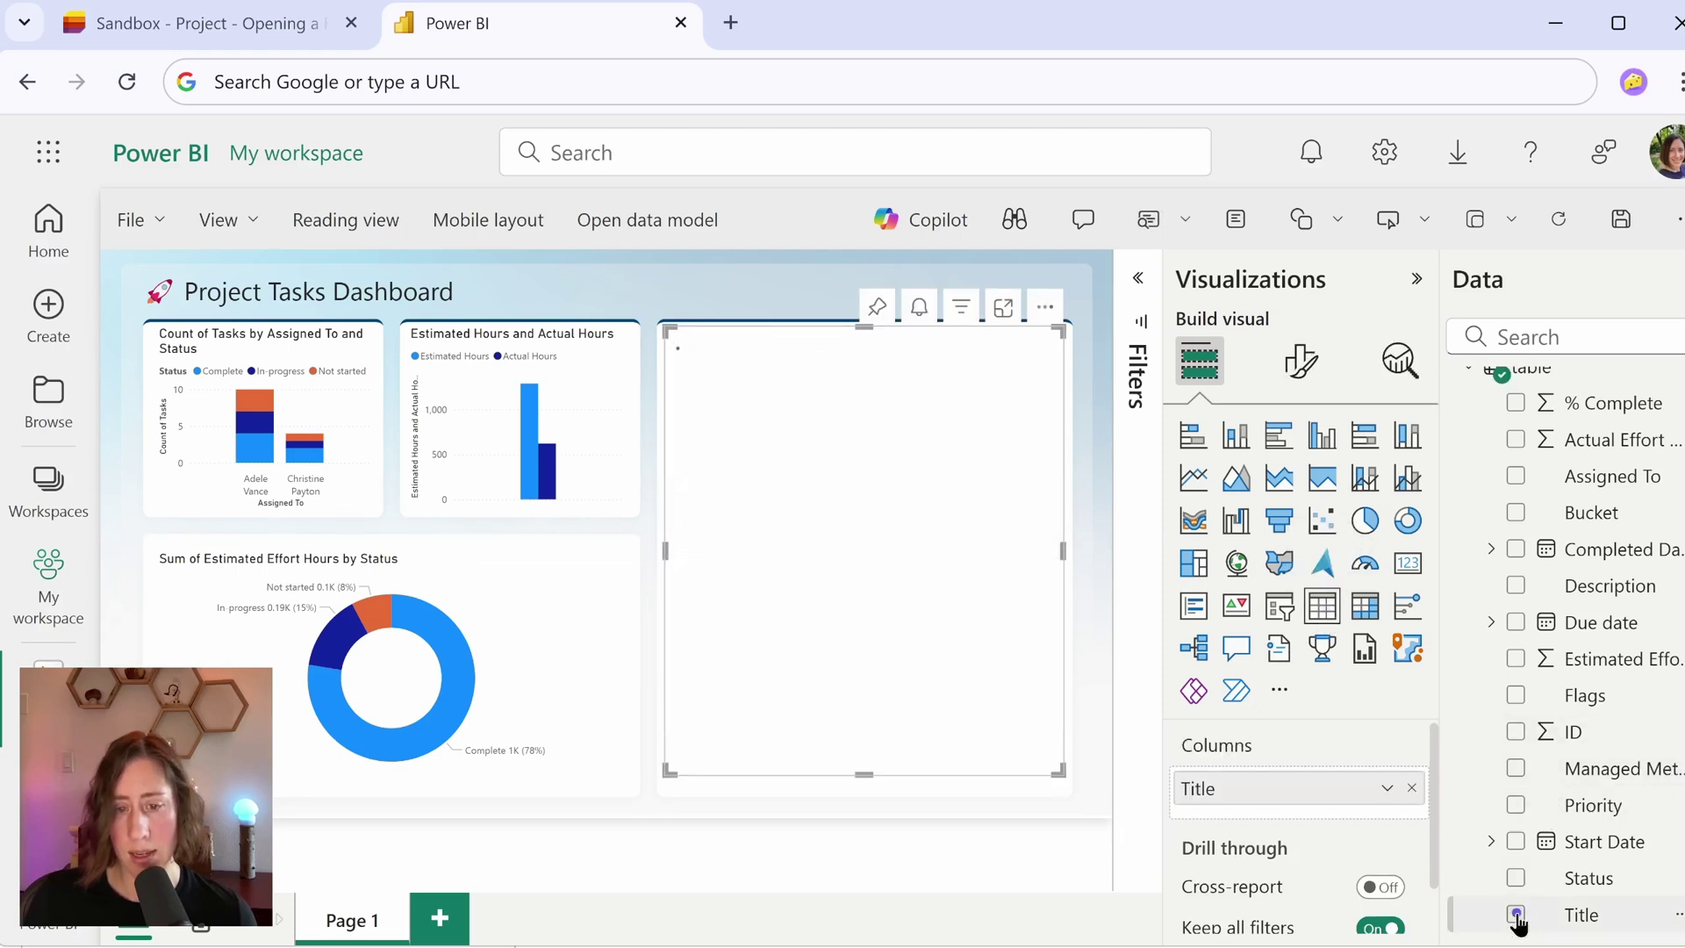
- Add Due date to the table as the full date instead of a Date Hierarchy
{"action": "left_click", "coordinate": [1516, 622]}
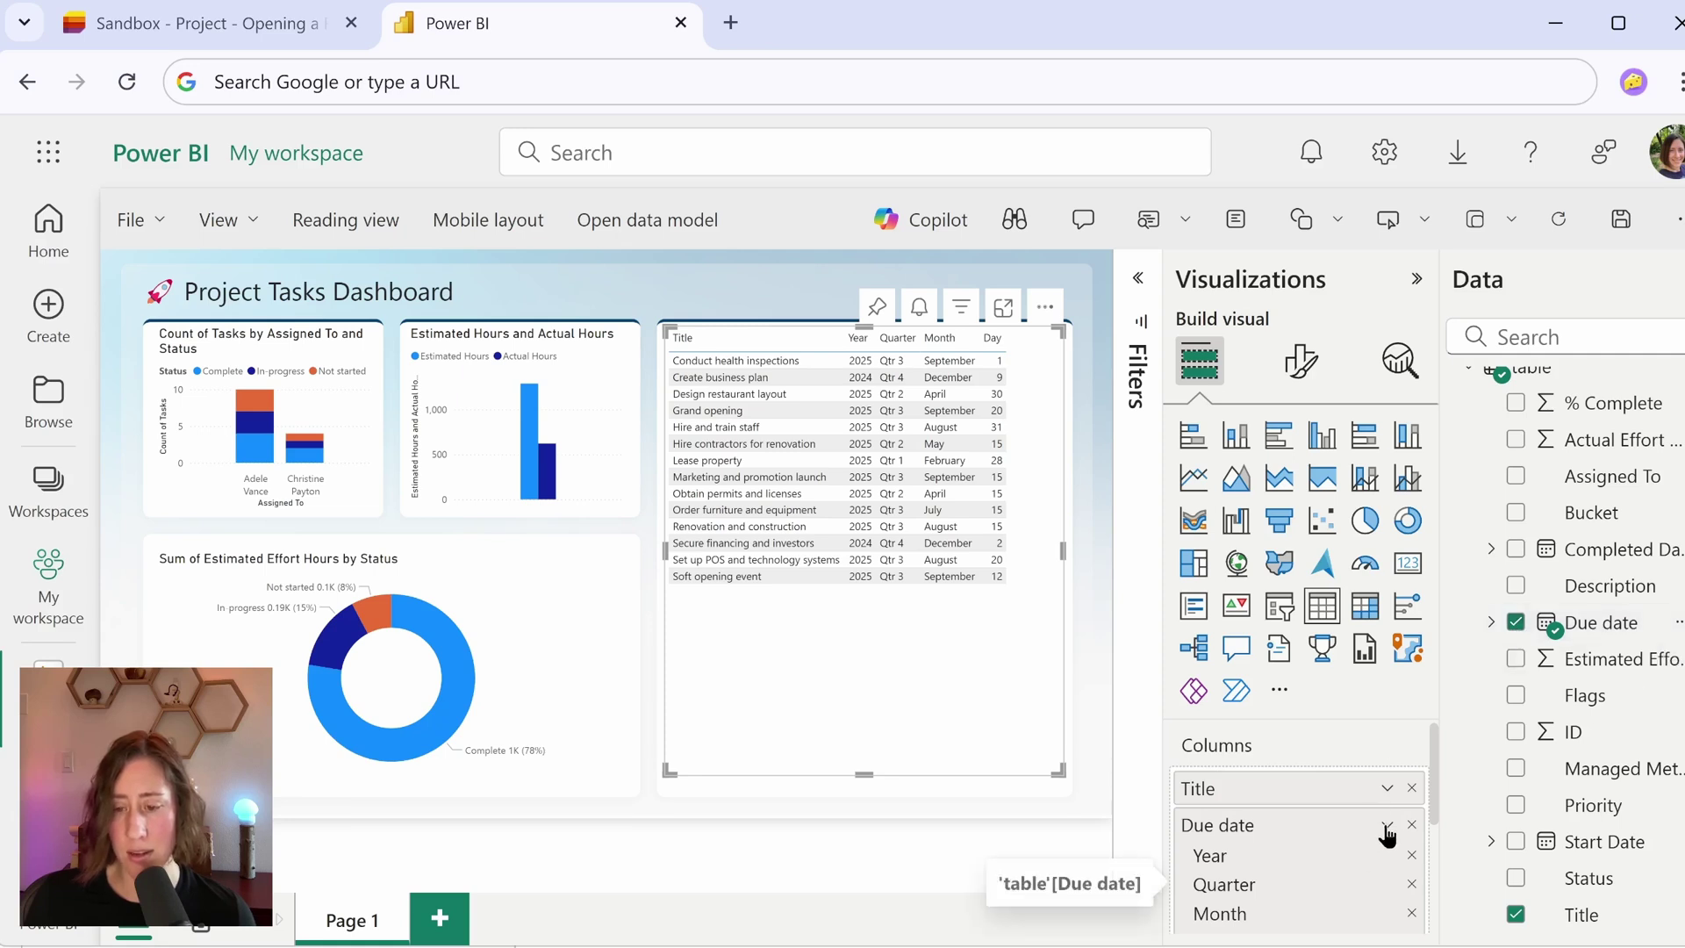
{"action": "scroll", "coordinate": [1386, 835], "scroll_direction": "down", "scroll_amount": 3}
{"action": "scroll", "coordinate": [1388, 837], "scroll_direction": "up", "scroll_amount": 3}
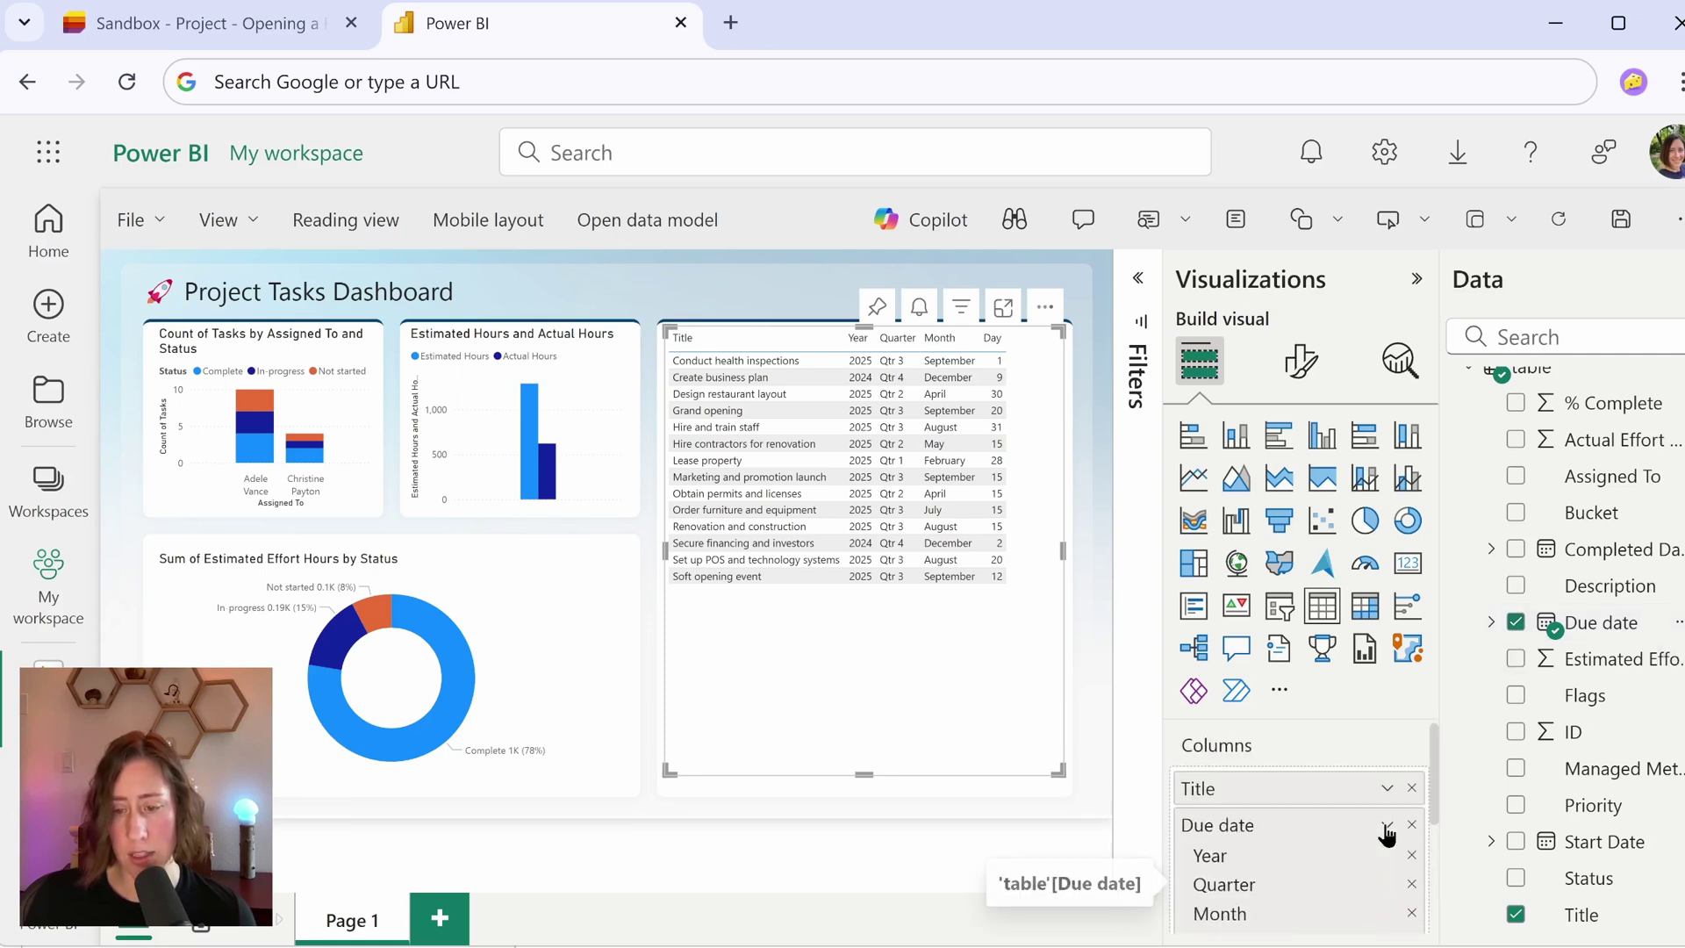
{"action": "left_click", "coordinate": [1387, 828]}
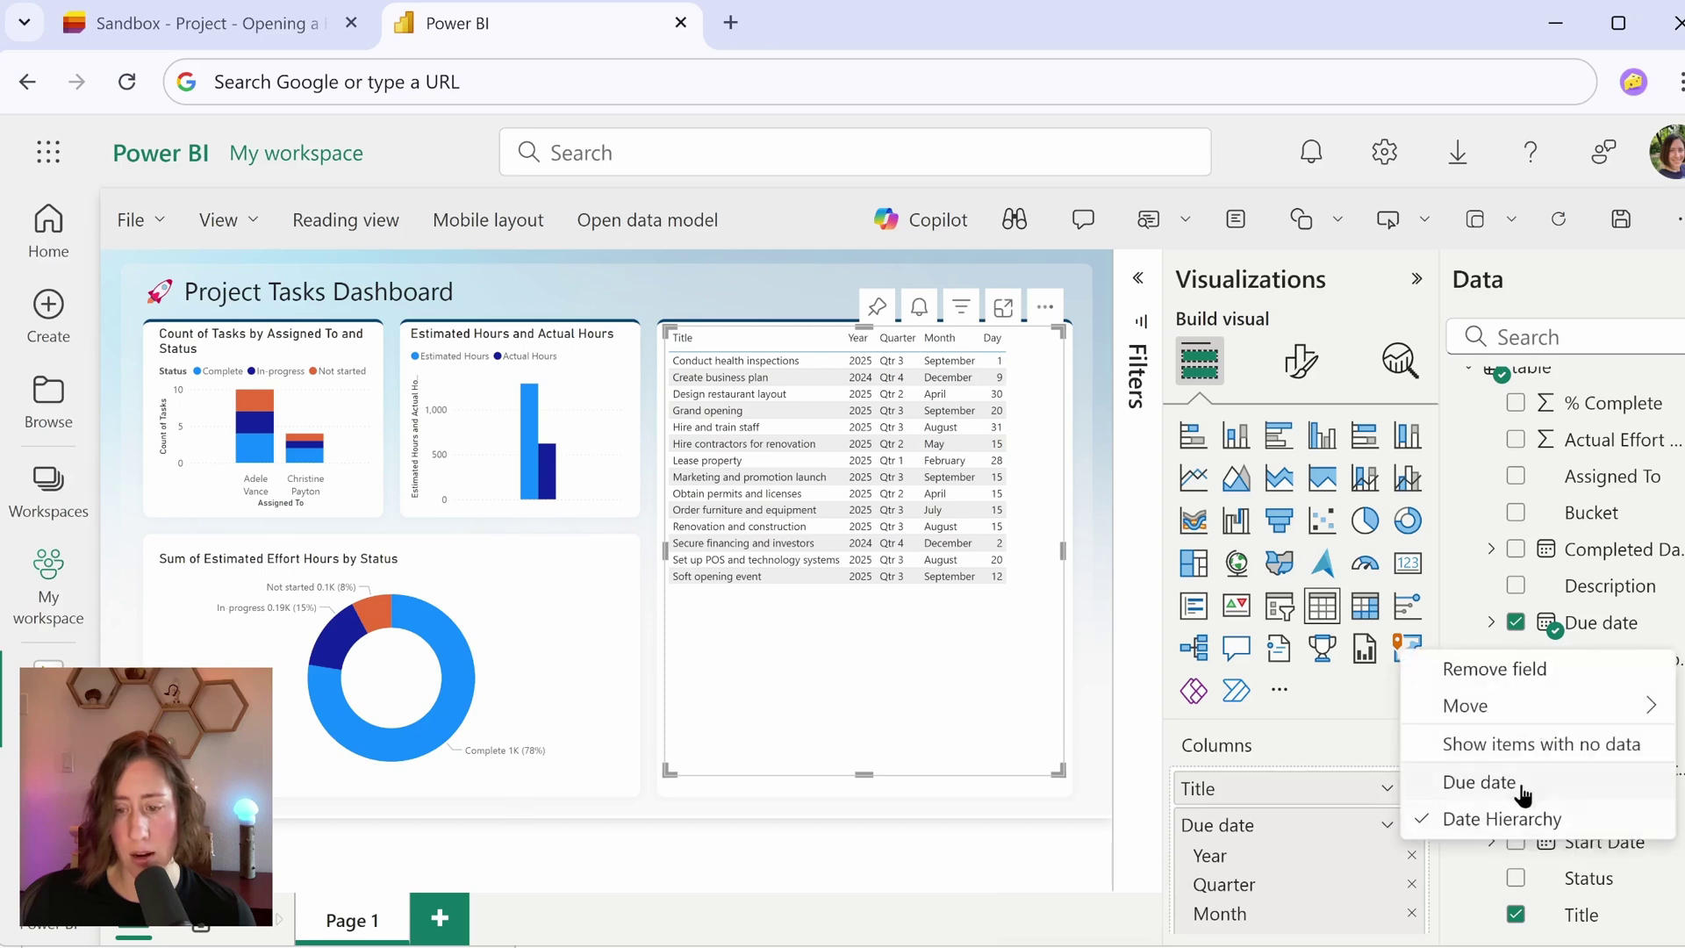
{"action": "left_click", "coordinate": [1572, 786]}
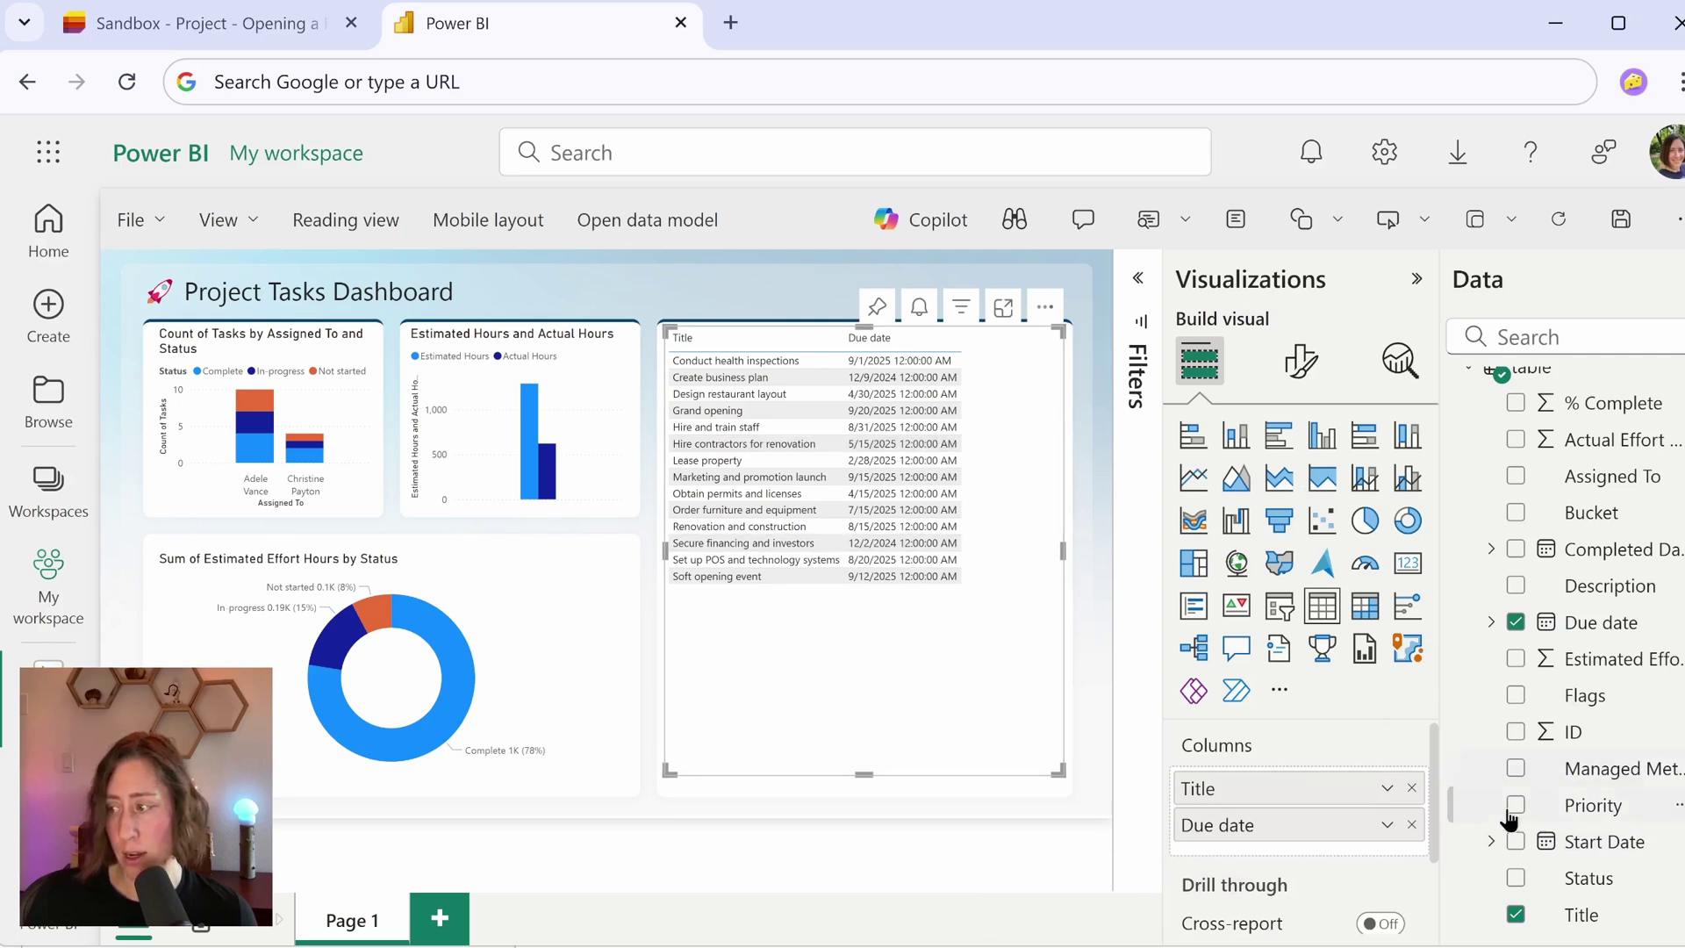
- Add Assigned To, Priority and Status columns to the table
{"action": "left_click", "coordinate": [1510, 475]}
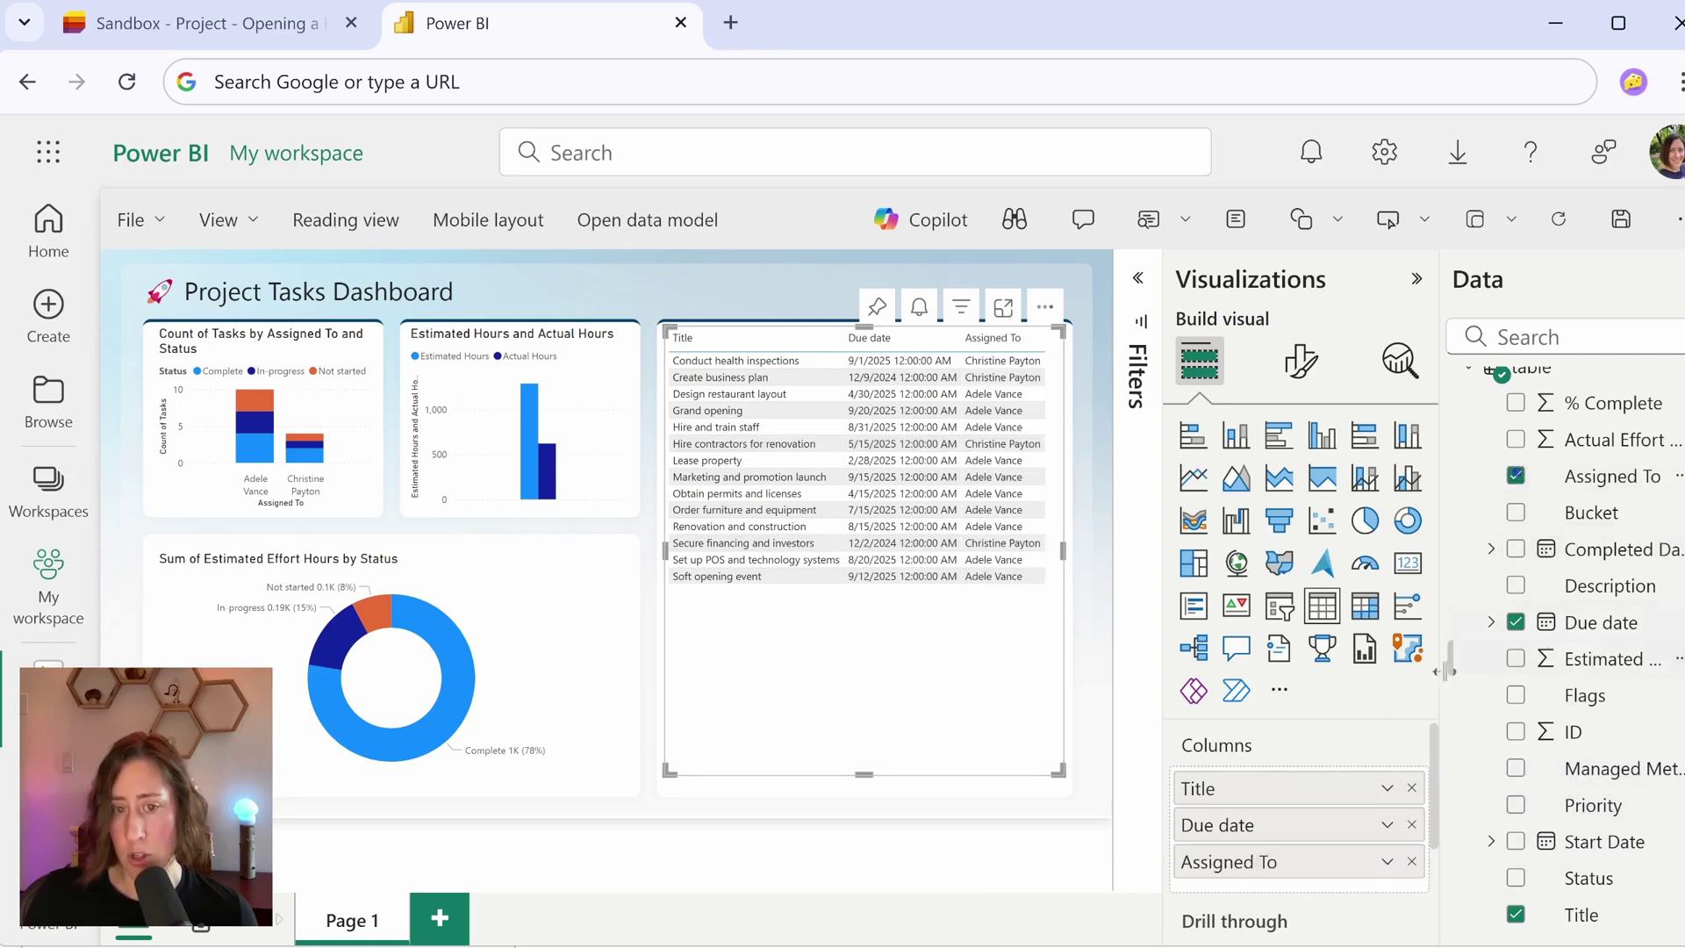
{"action": "left_click", "coordinate": [1516, 804]}
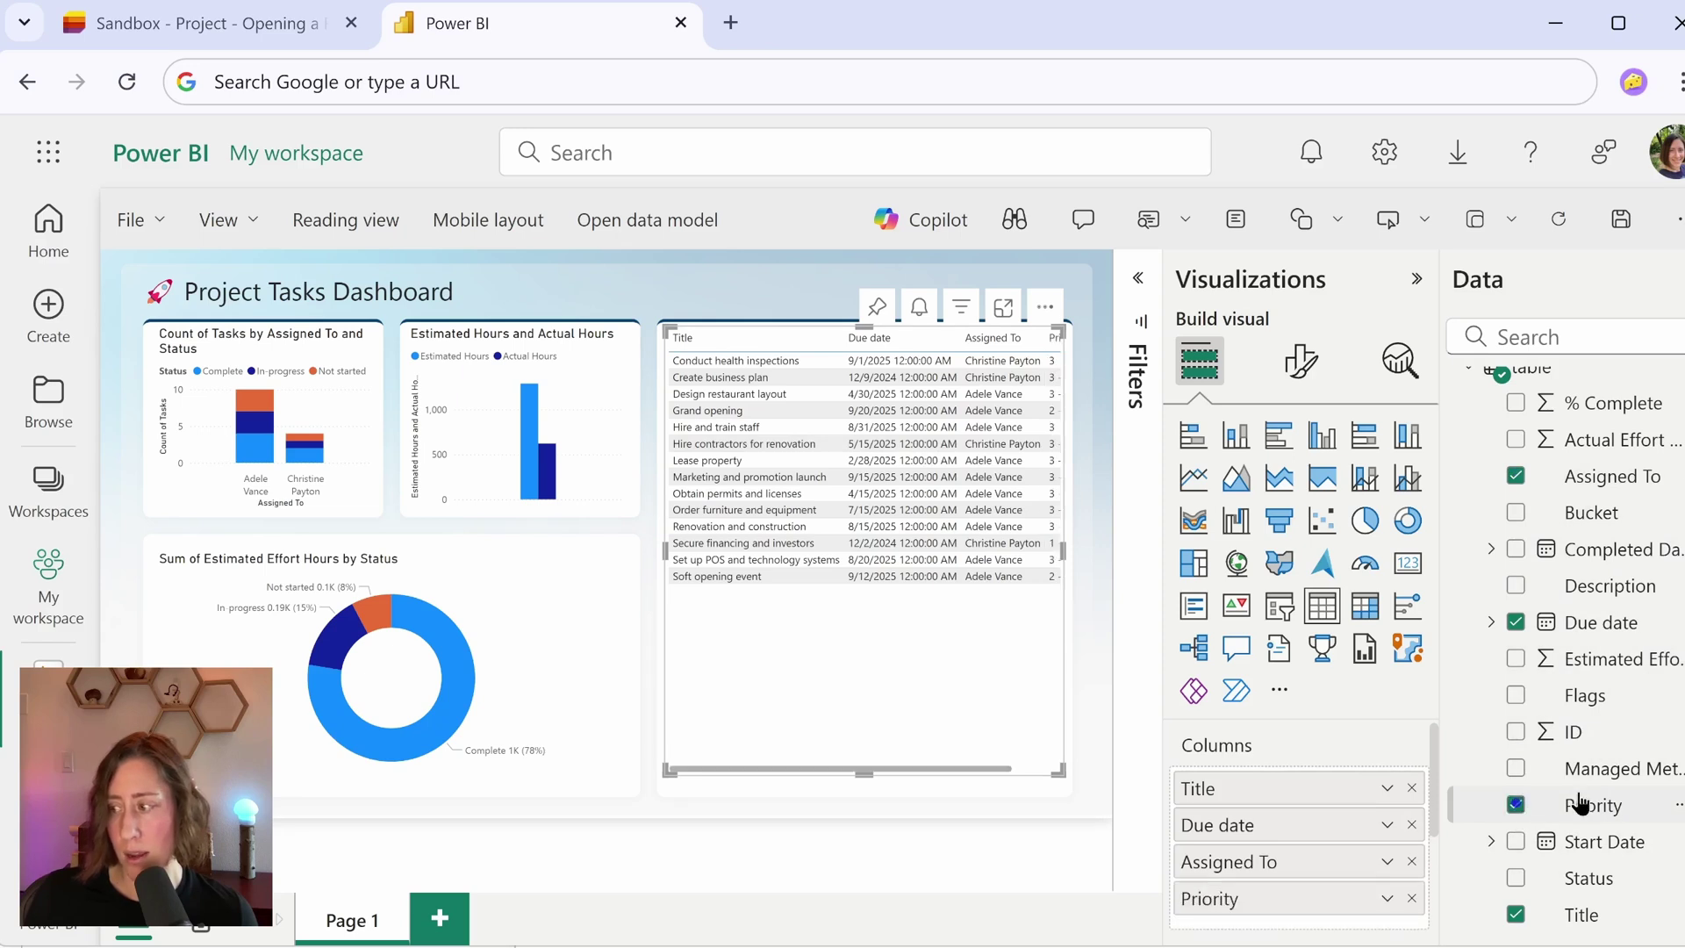
{"action": "left_click", "coordinate": [1515, 877]}
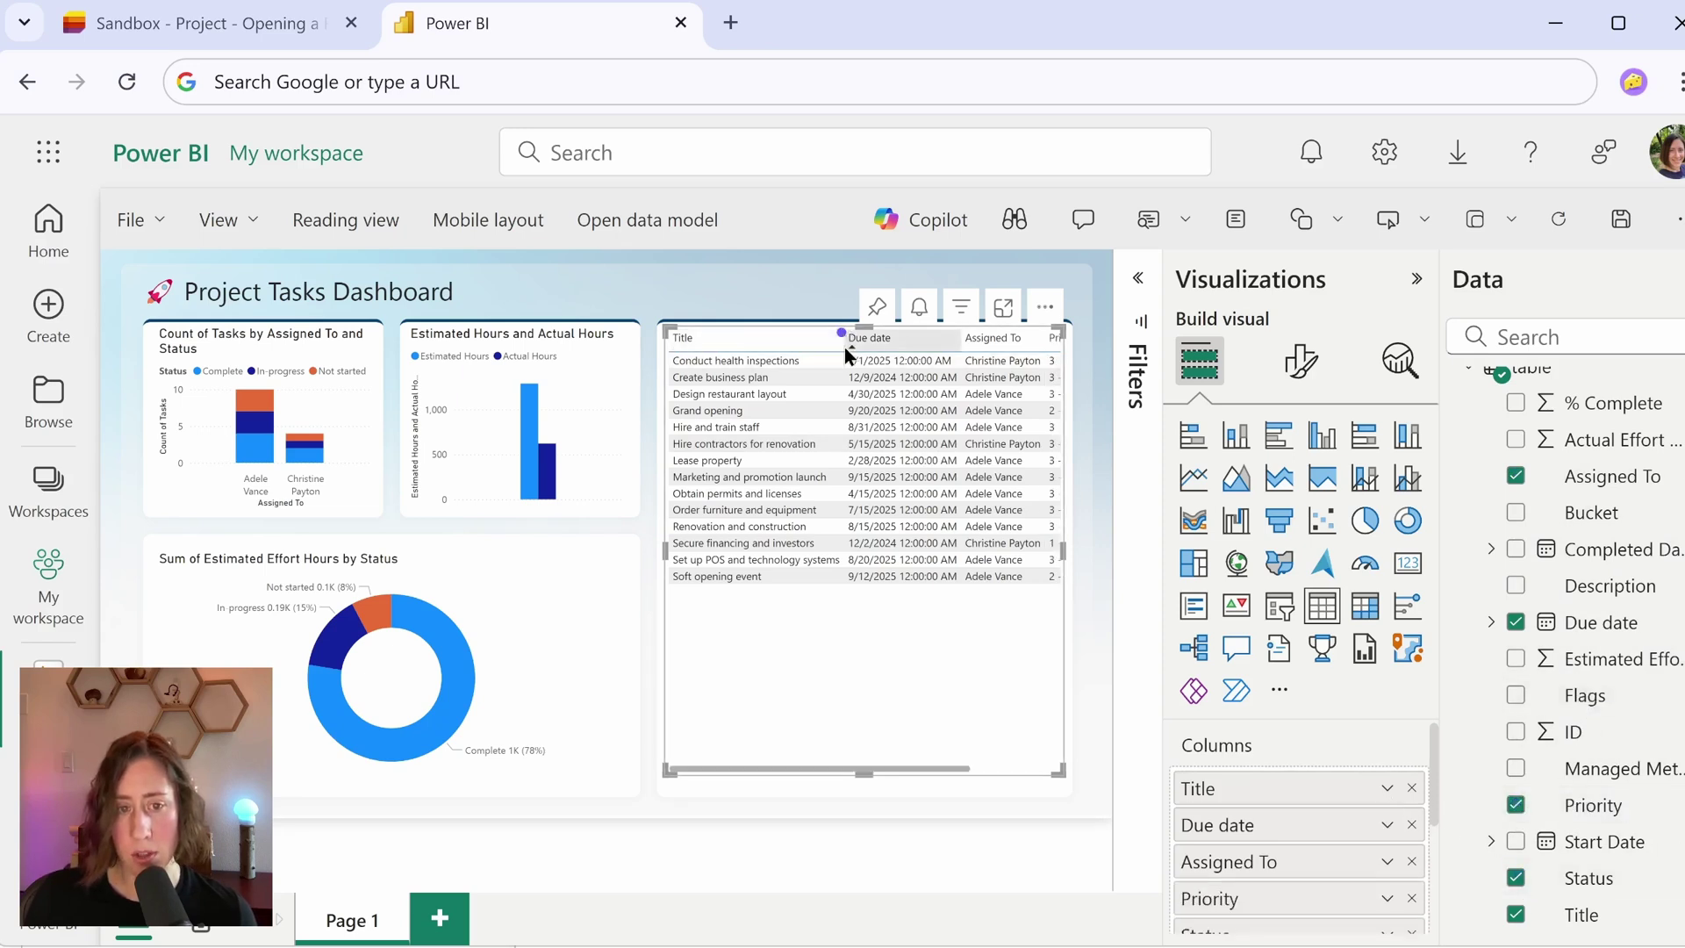
- Format the table's Due date column as 3/14/2001 (m/d/yyyy) without times
{"action": "left_click", "coordinate": [1299, 359]}
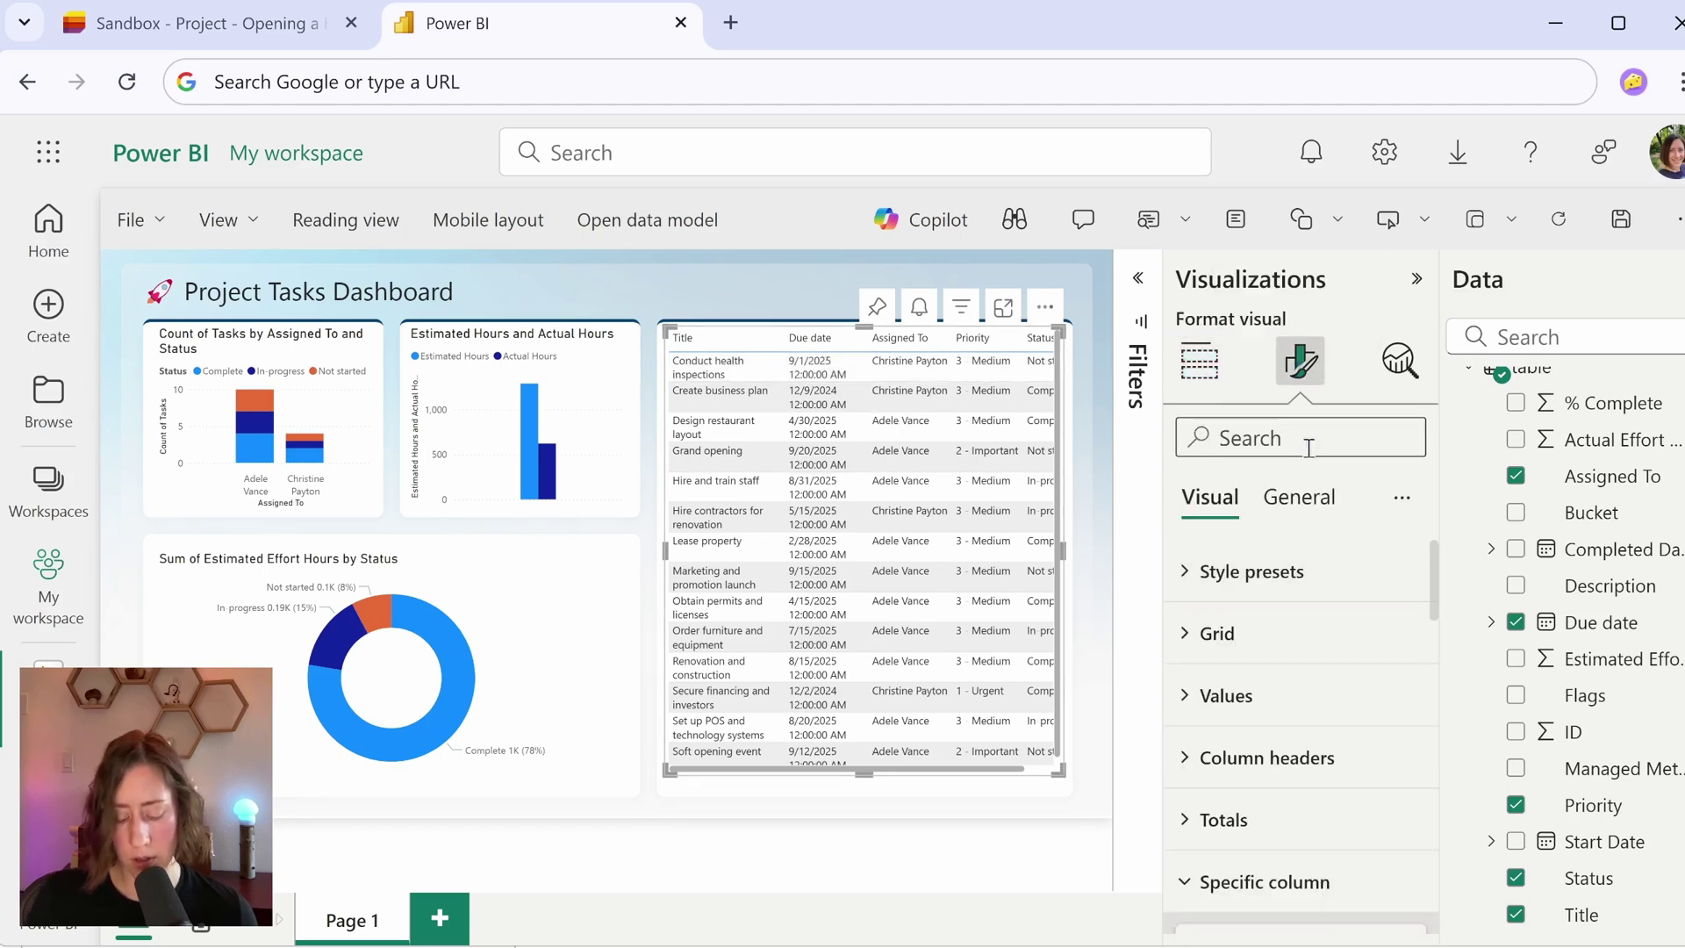
{"action": "left_click", "coordinate": [1308, 448]}
{"action": "type", "text": "for"}
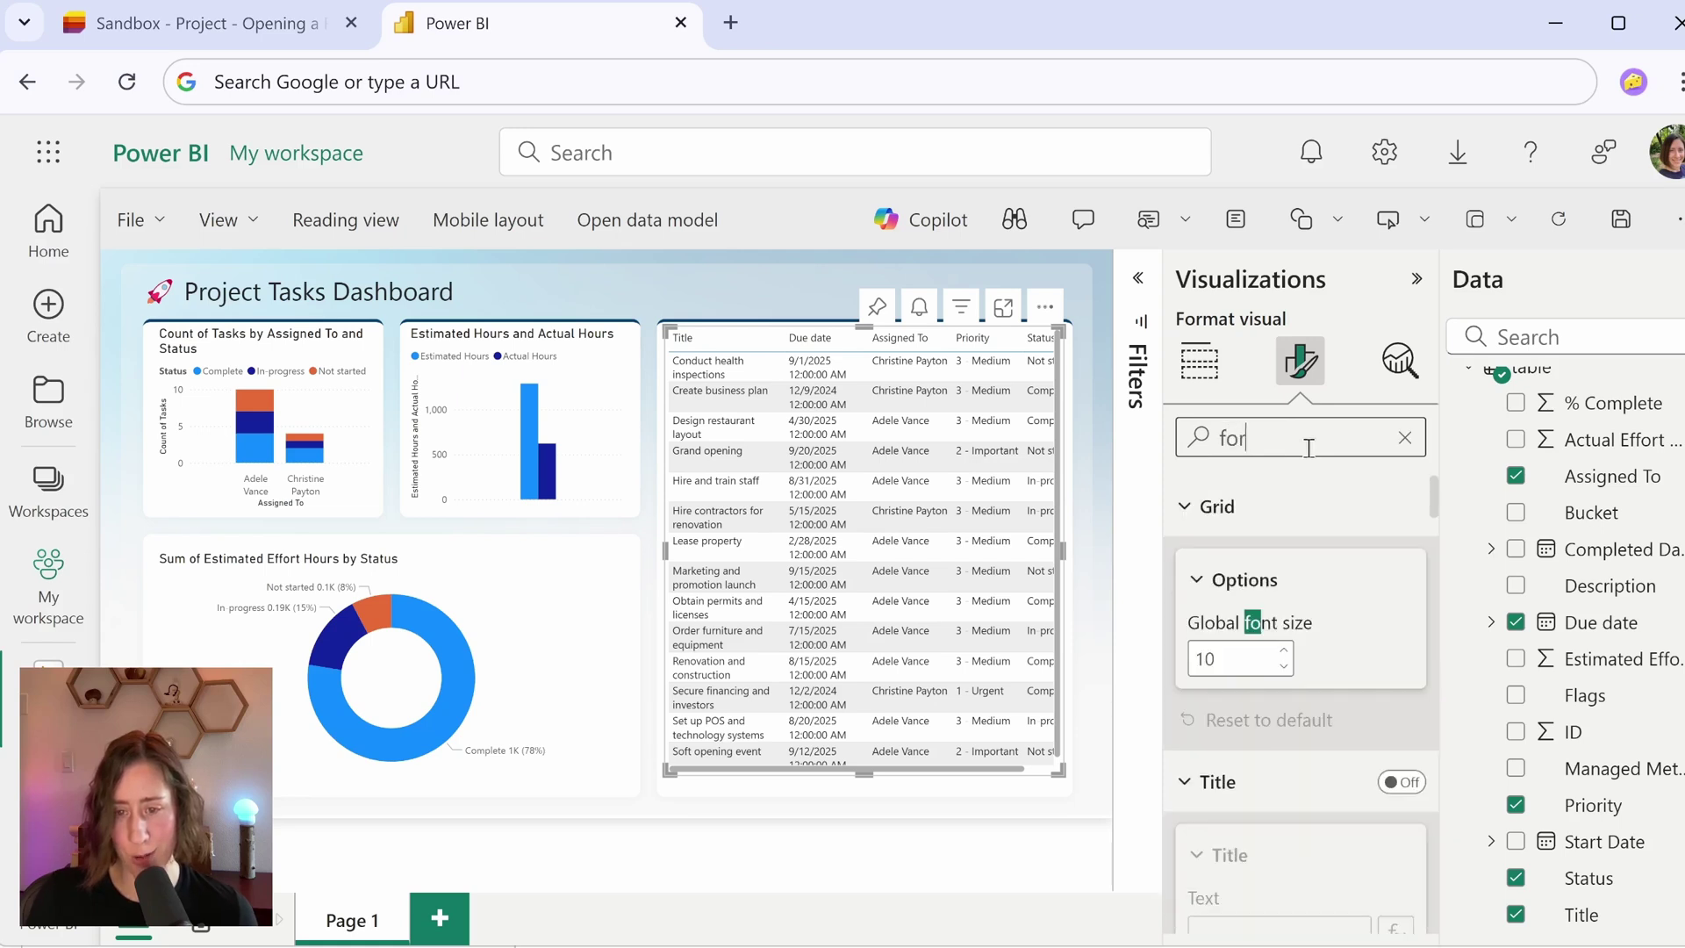
{"action": "type", "text": "mat"}
{"action": "scroll", "coordinate": [1288, 660], "scroll_direction": "down", "scroll_amount": 10}
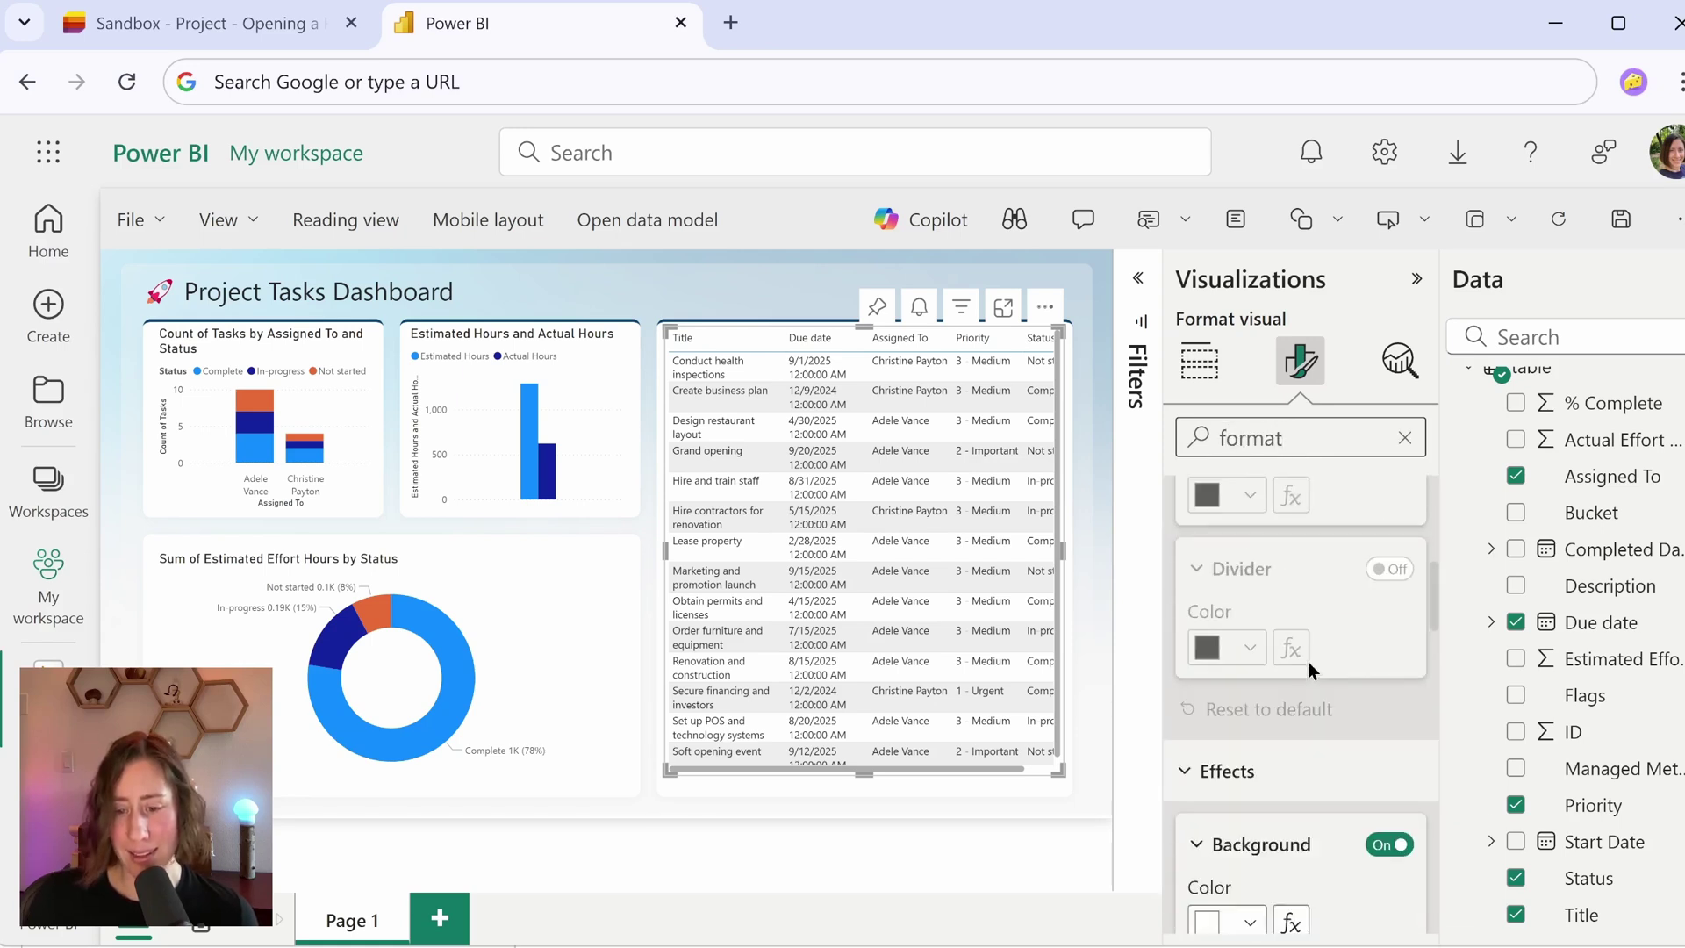
{"action": "scroll", "coordinate": [1309, 672], "scroll_direction": "down", "scroll_amount": 5}
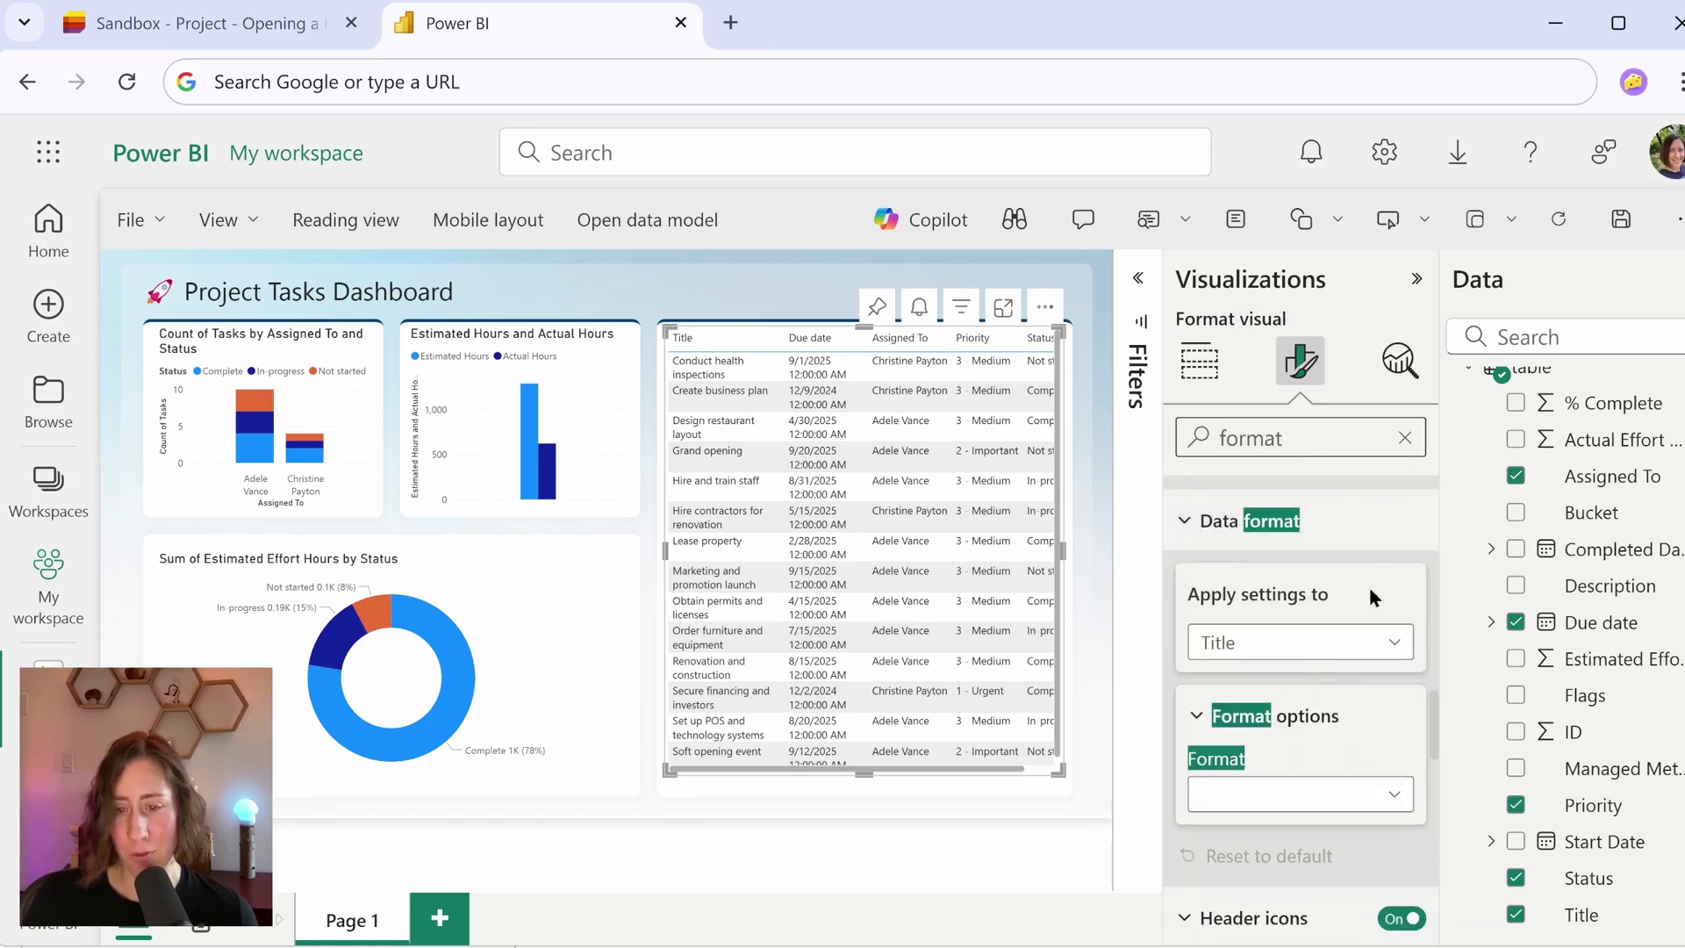
{"action": "left_click", "coordinate": [1311, 658]}
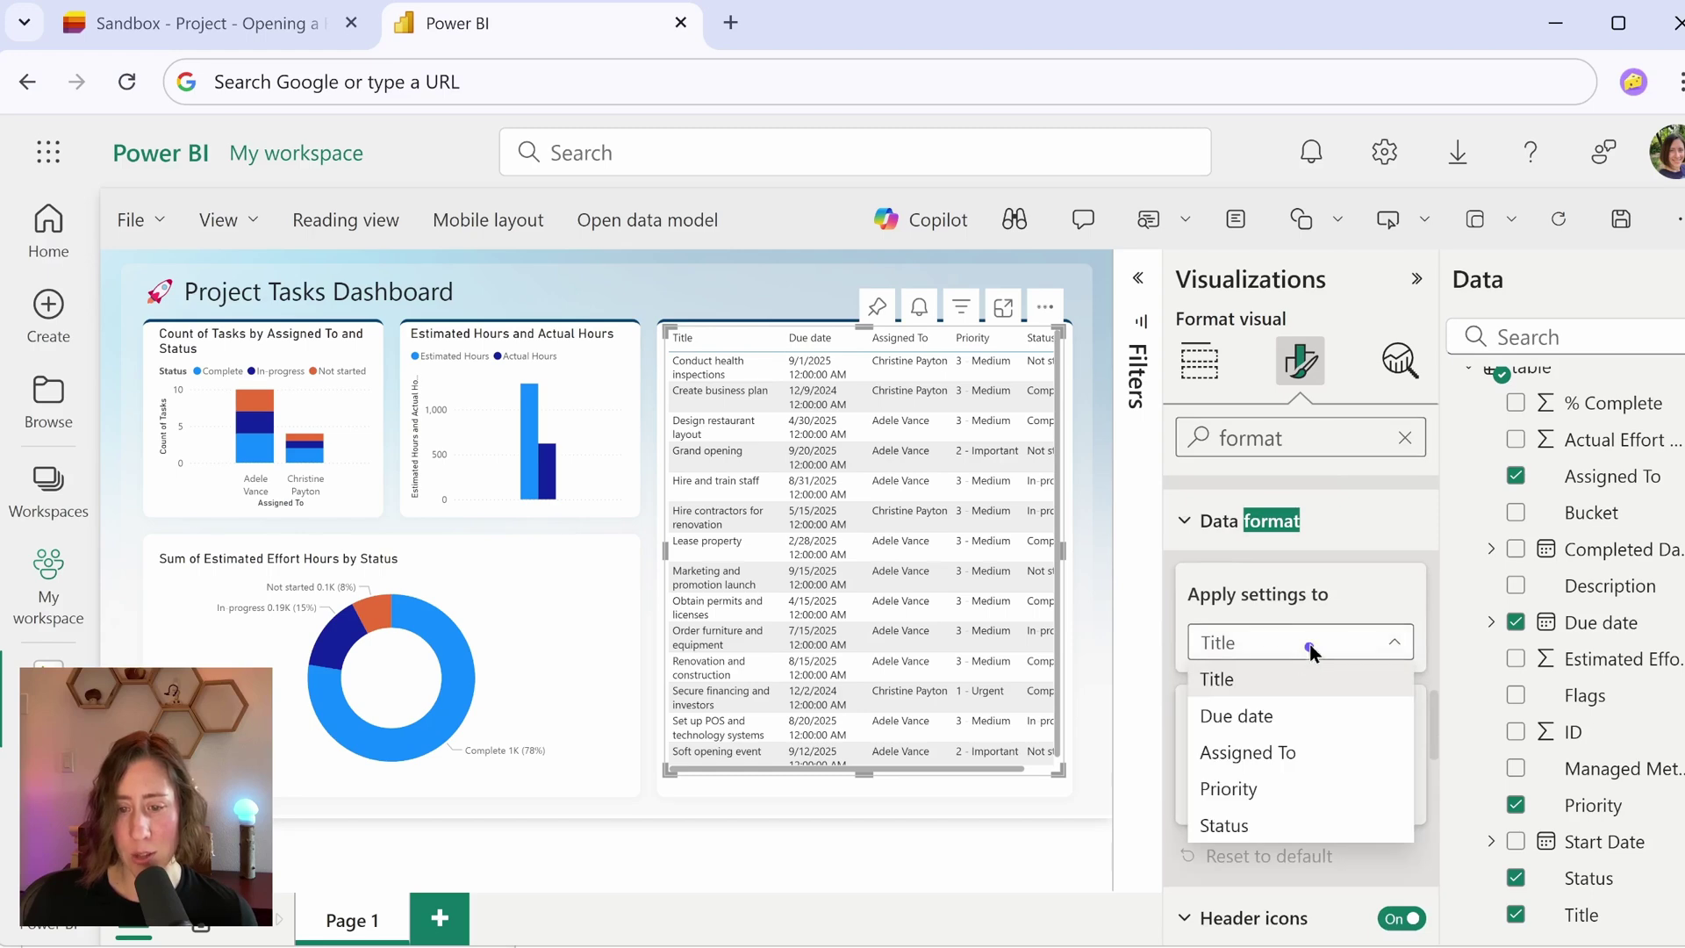
{"action": "left_click", "coordinate": [1288, 716]}
{"action": "left_click", "coordinate": [1328, 796]}
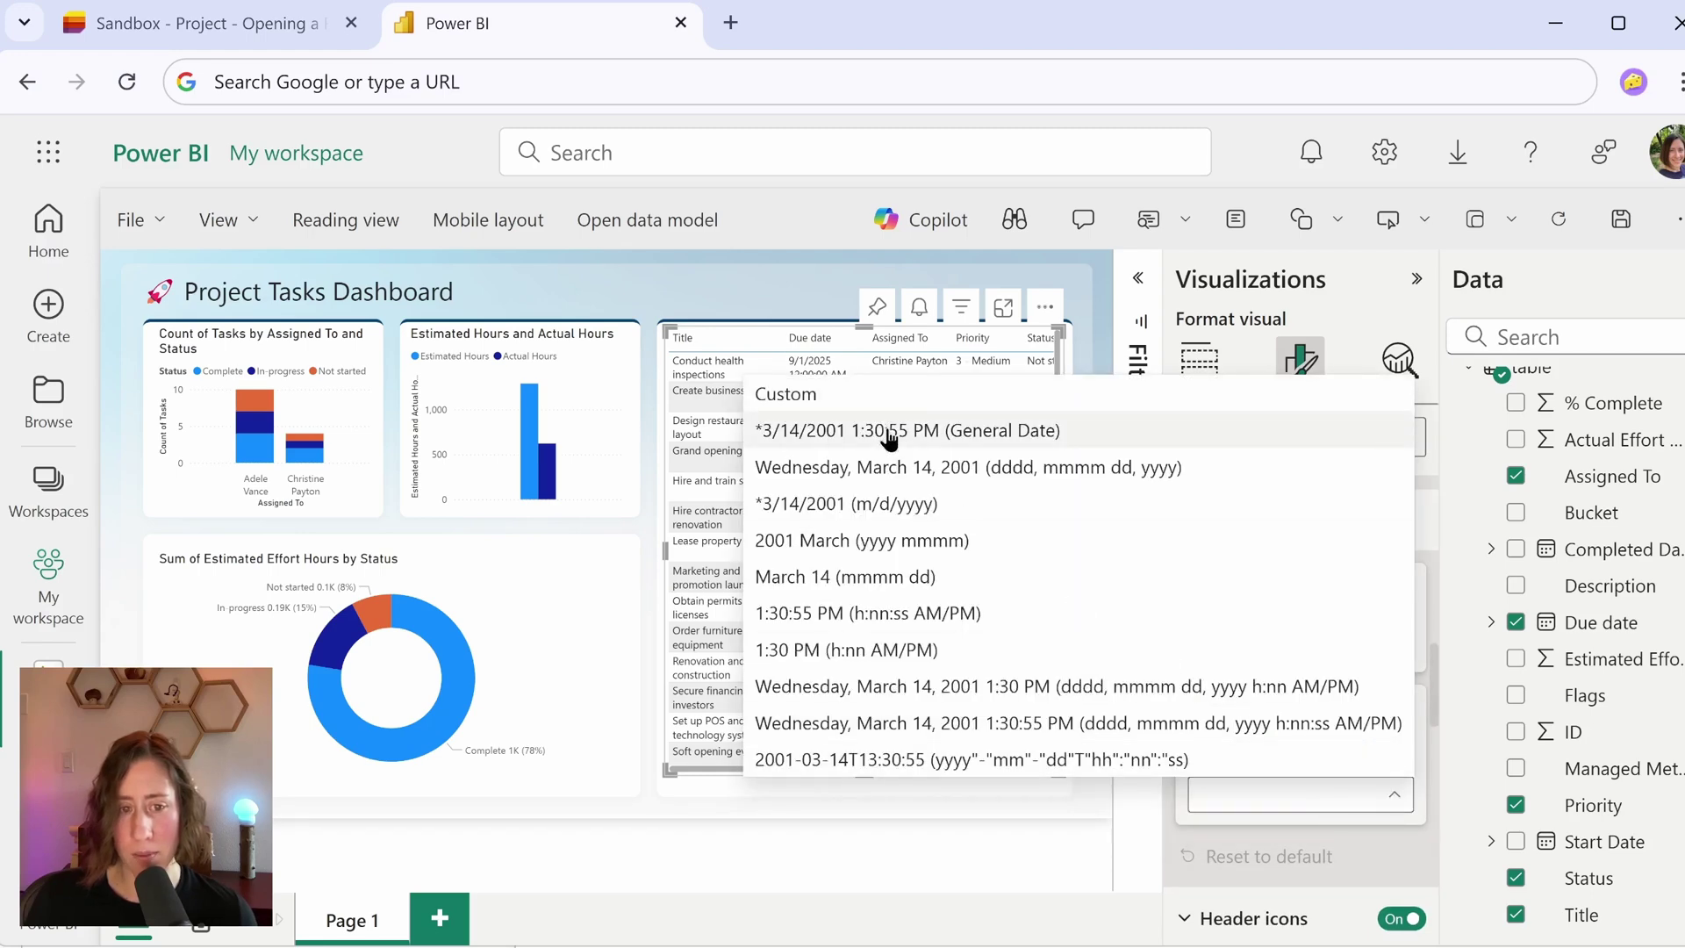
{"action": "left_click", "coordinate": [816, 501]}
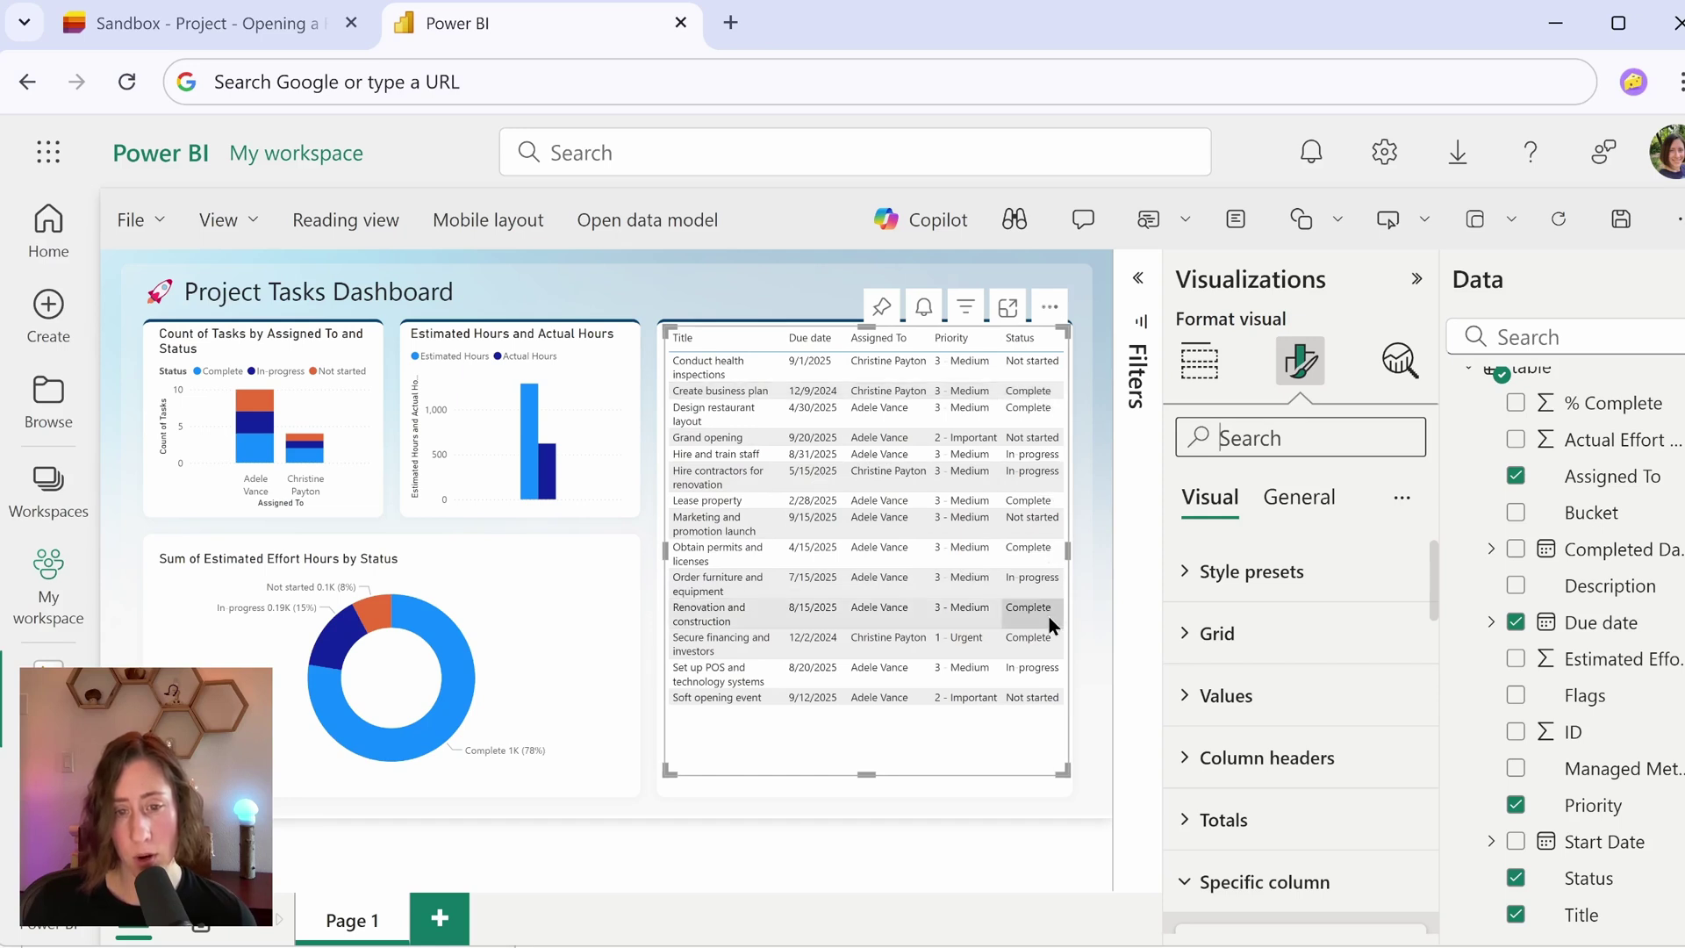
- Start a conditional font colour rule on the table's Status field
{"action": "left_click", "coordinate": [1199, 360]}
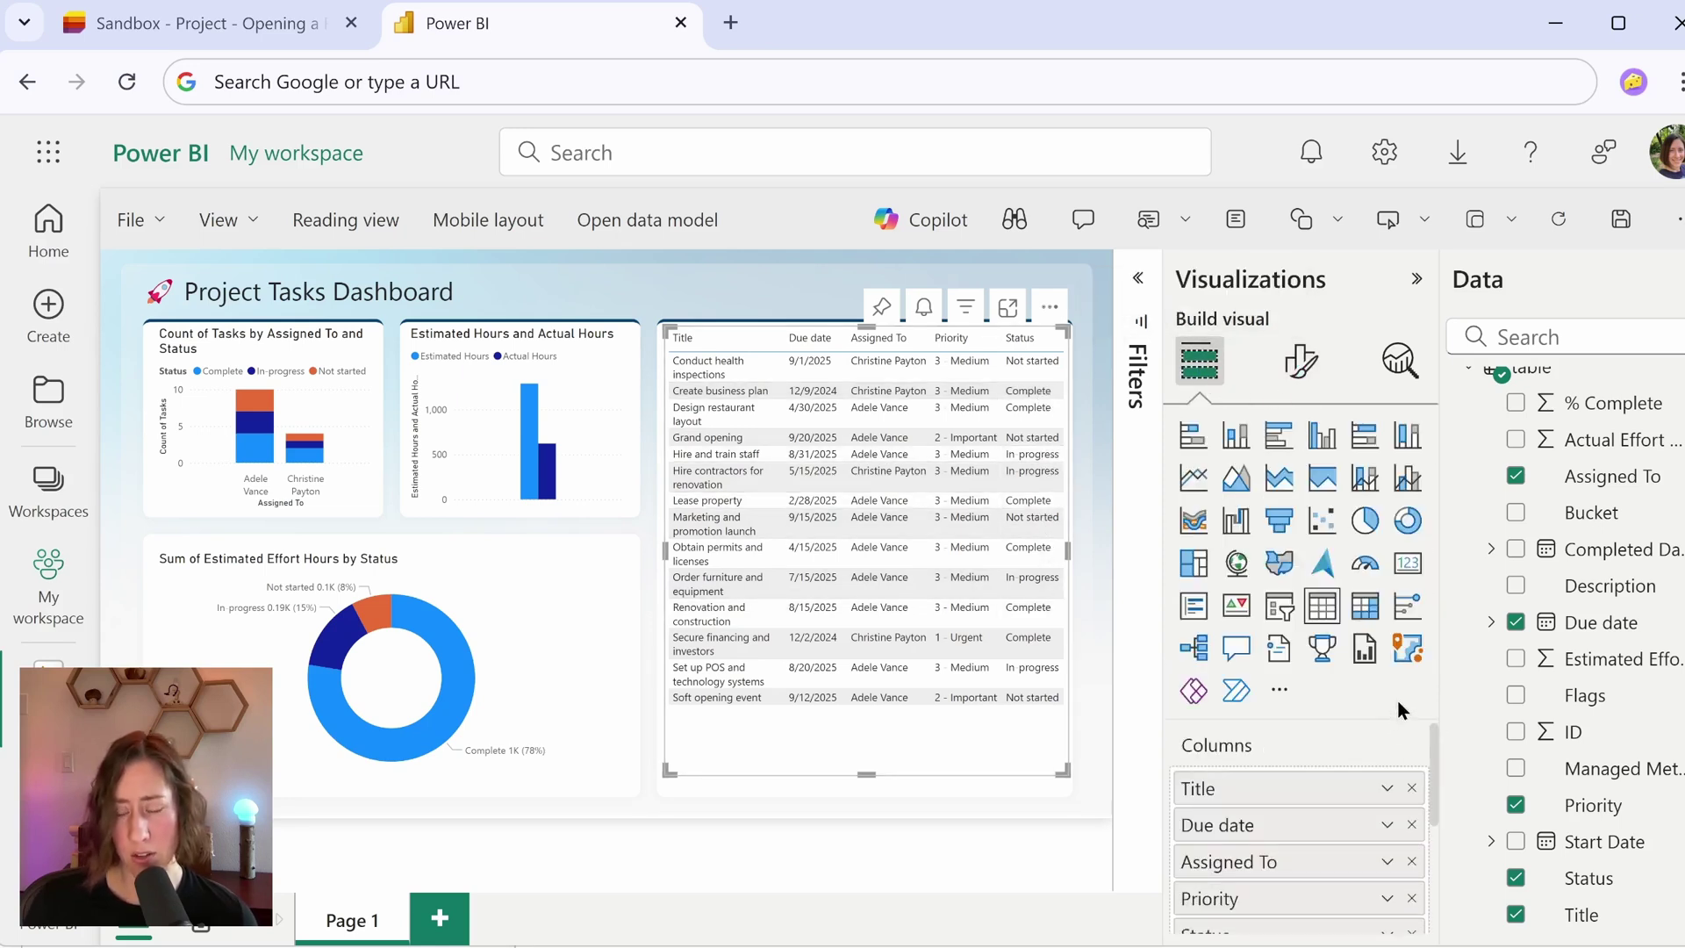
{"action": "scroll", "coordinate": [1433, 754], "scroll_direction": "down", "scroll_amount": 2}
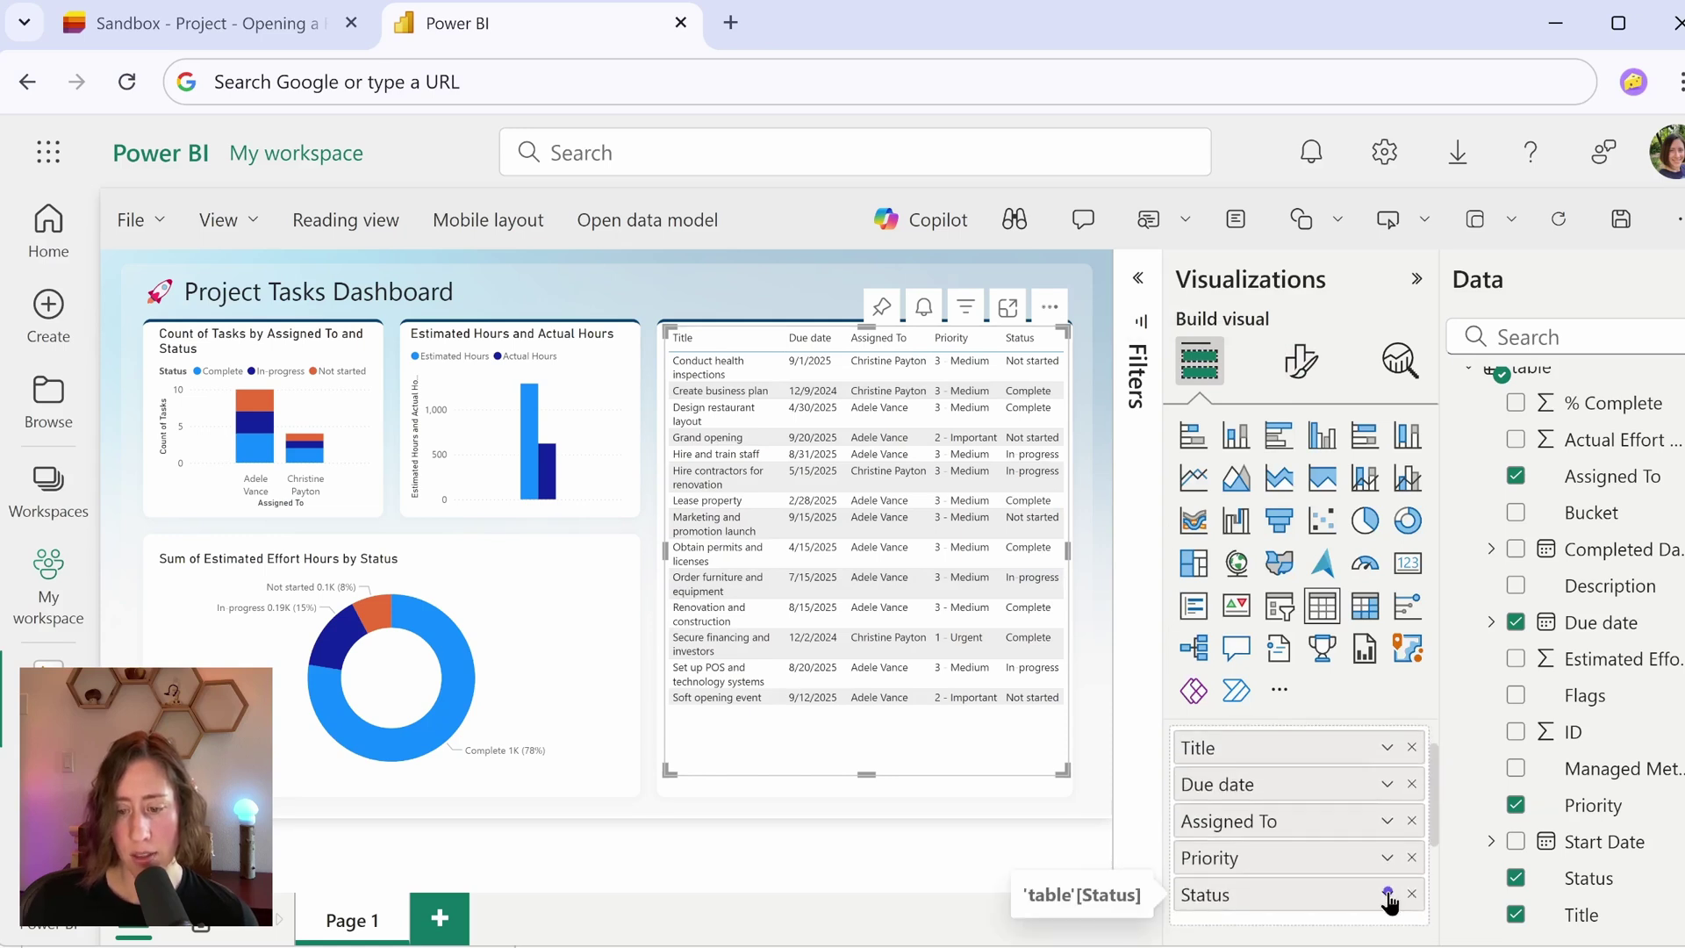
{"action": "left_click", "coordinate": [1387, 895]}
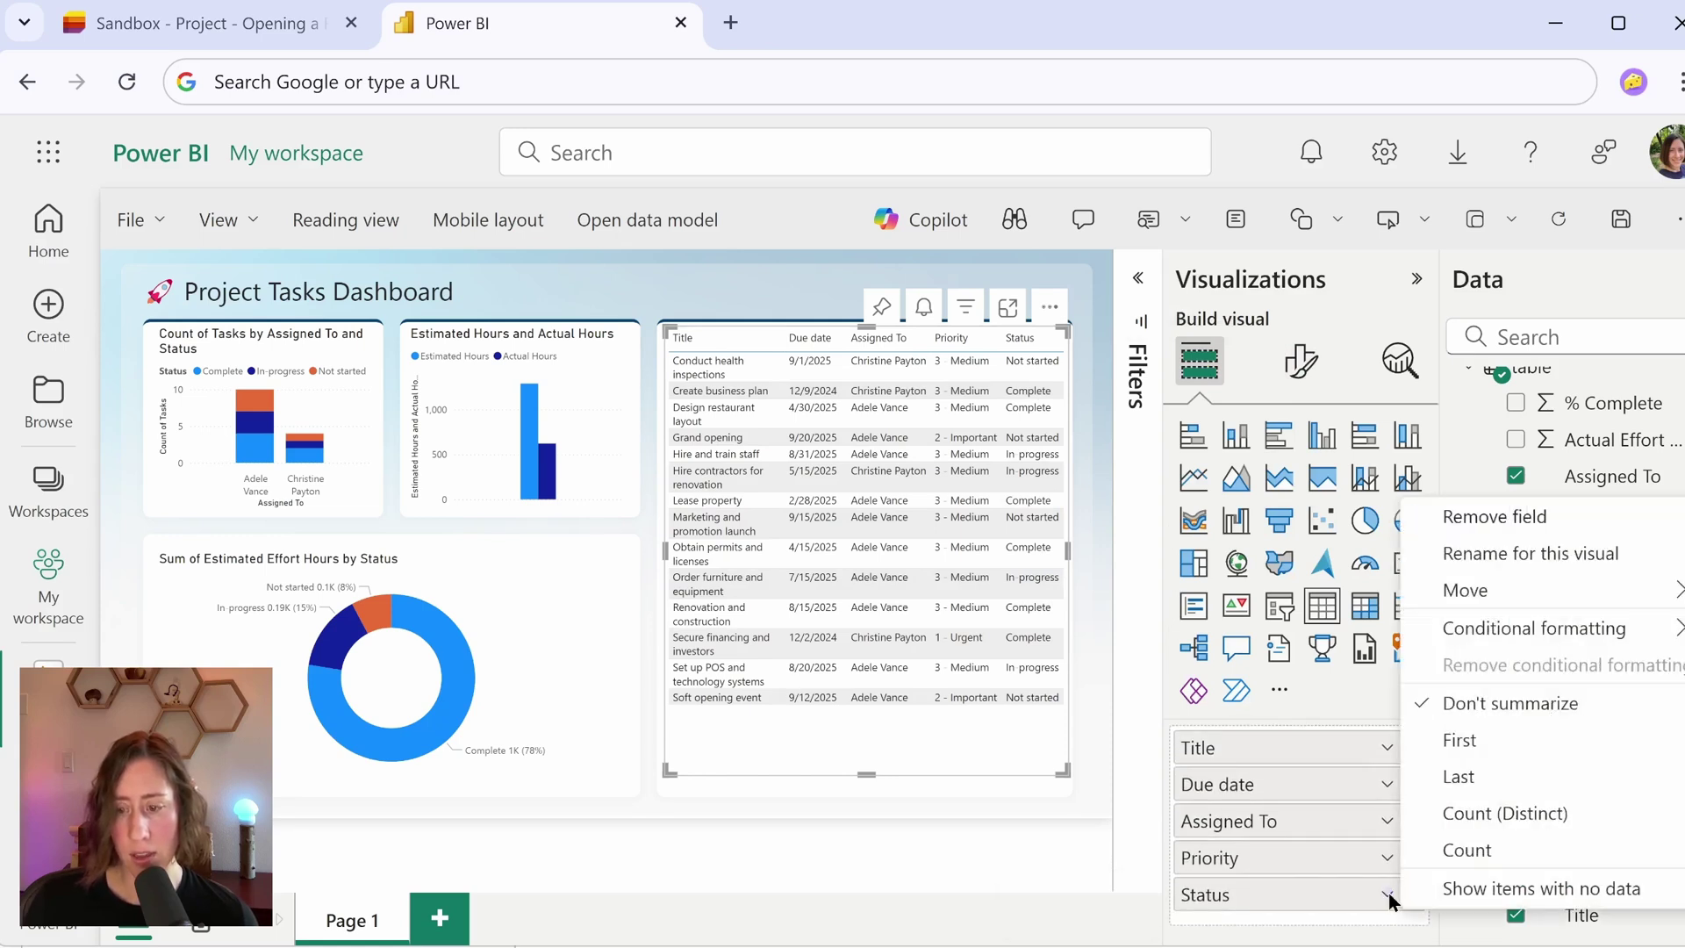
{"action": "mouse_move", "coordinate": [1518, 630]}
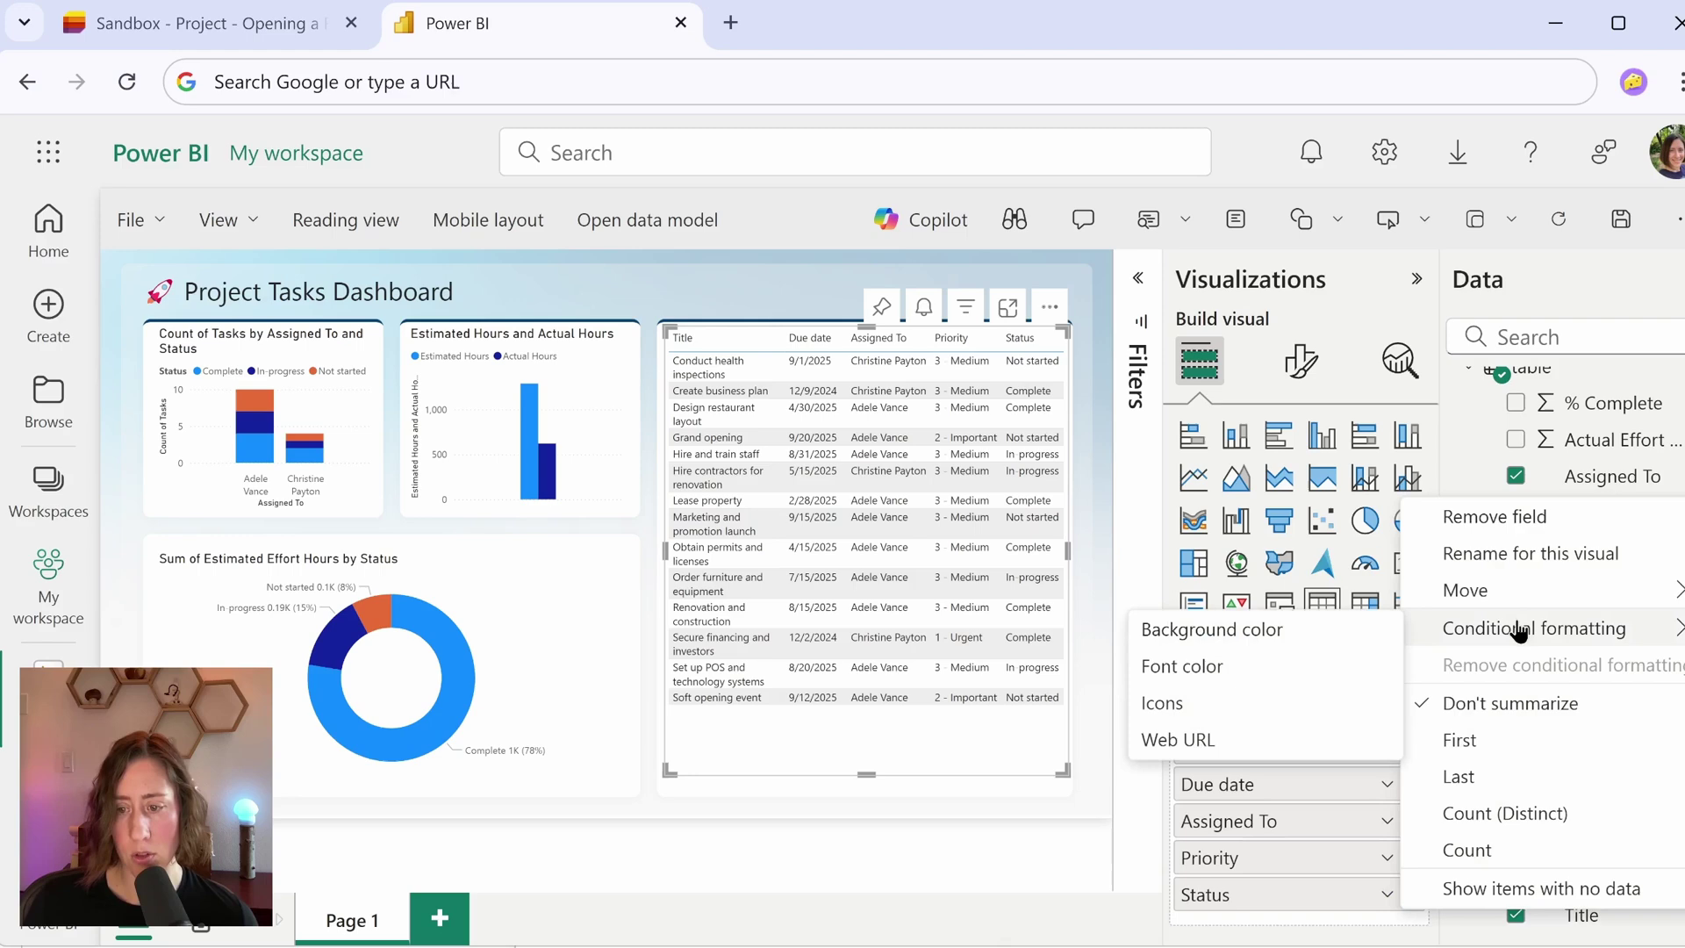
{"action": "left_click", "coordinate": [1241, 679]}
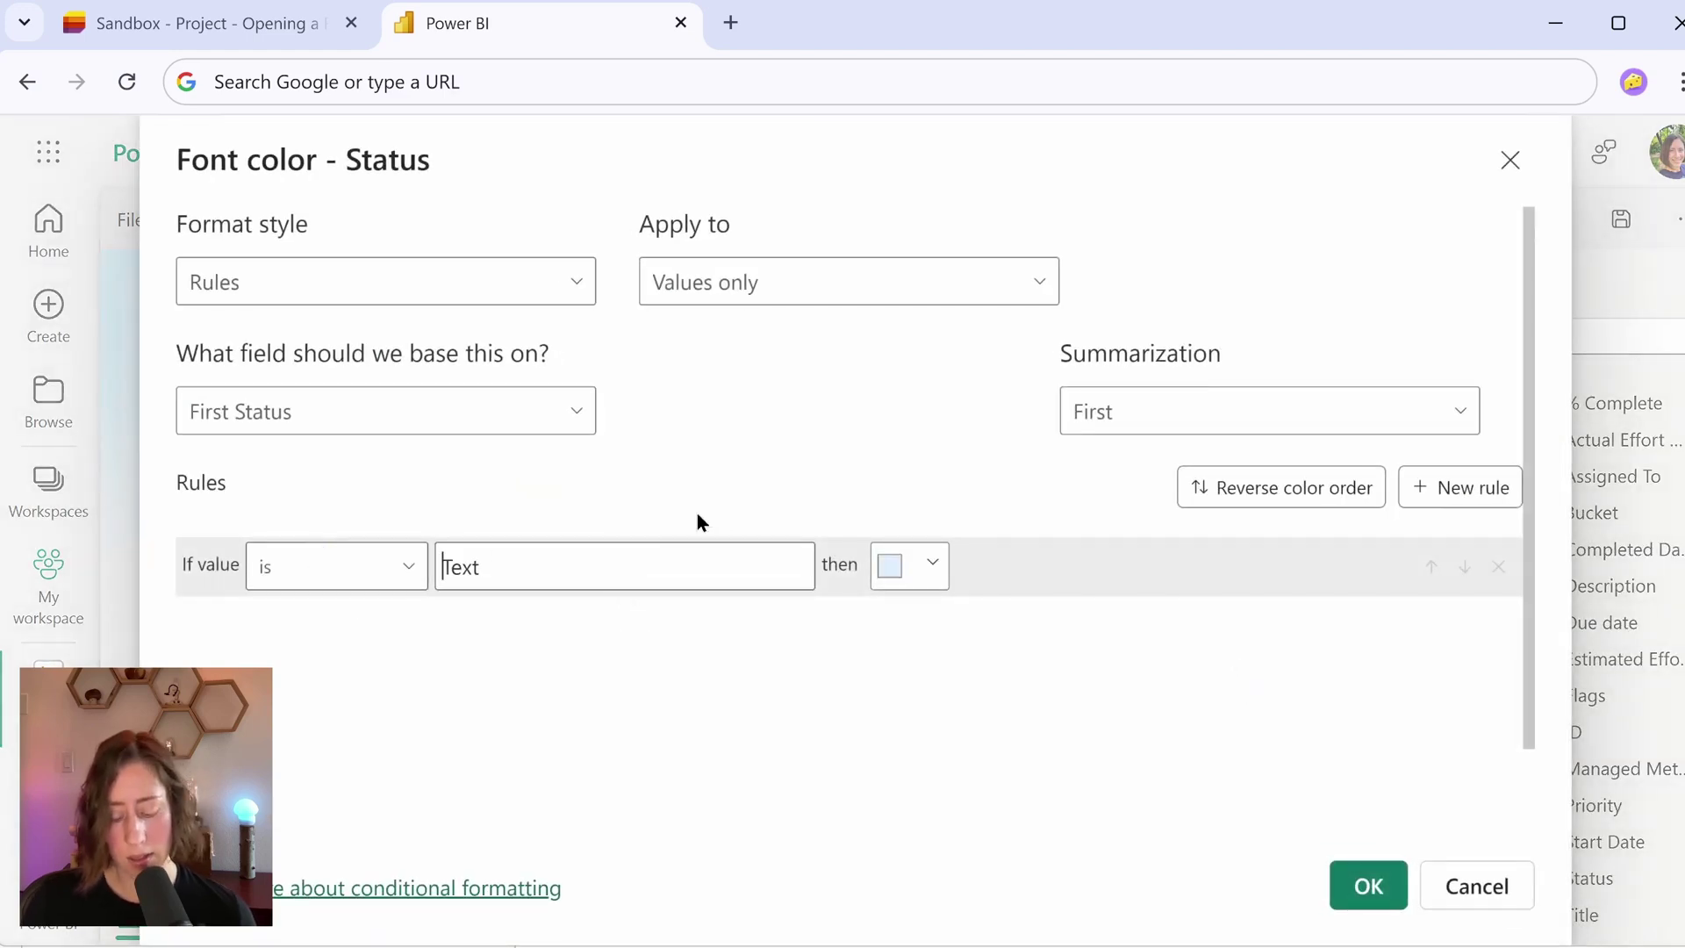
- Add the rule 'is In-progress' with a dark blue font colour and apply it
{"action": "type", "text": "In-proje"}
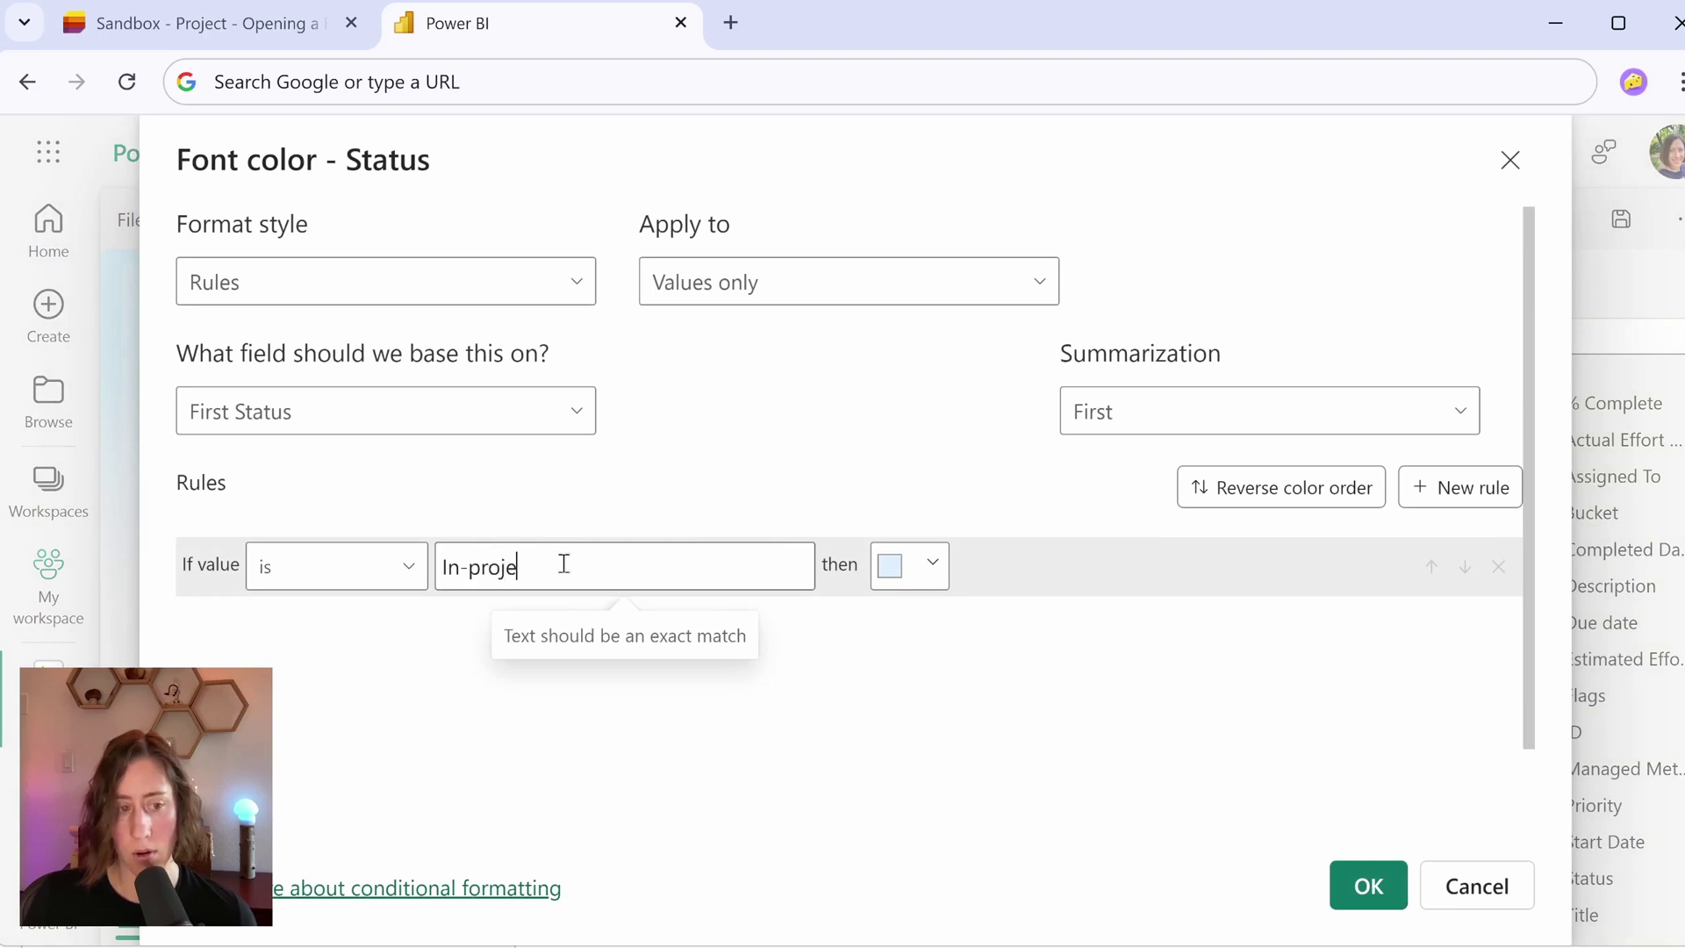
{"action": "key", "text": "BackSpace"}
{"action": "key", "text": "BackSpace"}
{"action": "type", "text": "gress"}
{"action": "left_click", "coordinate": [930, 564]}
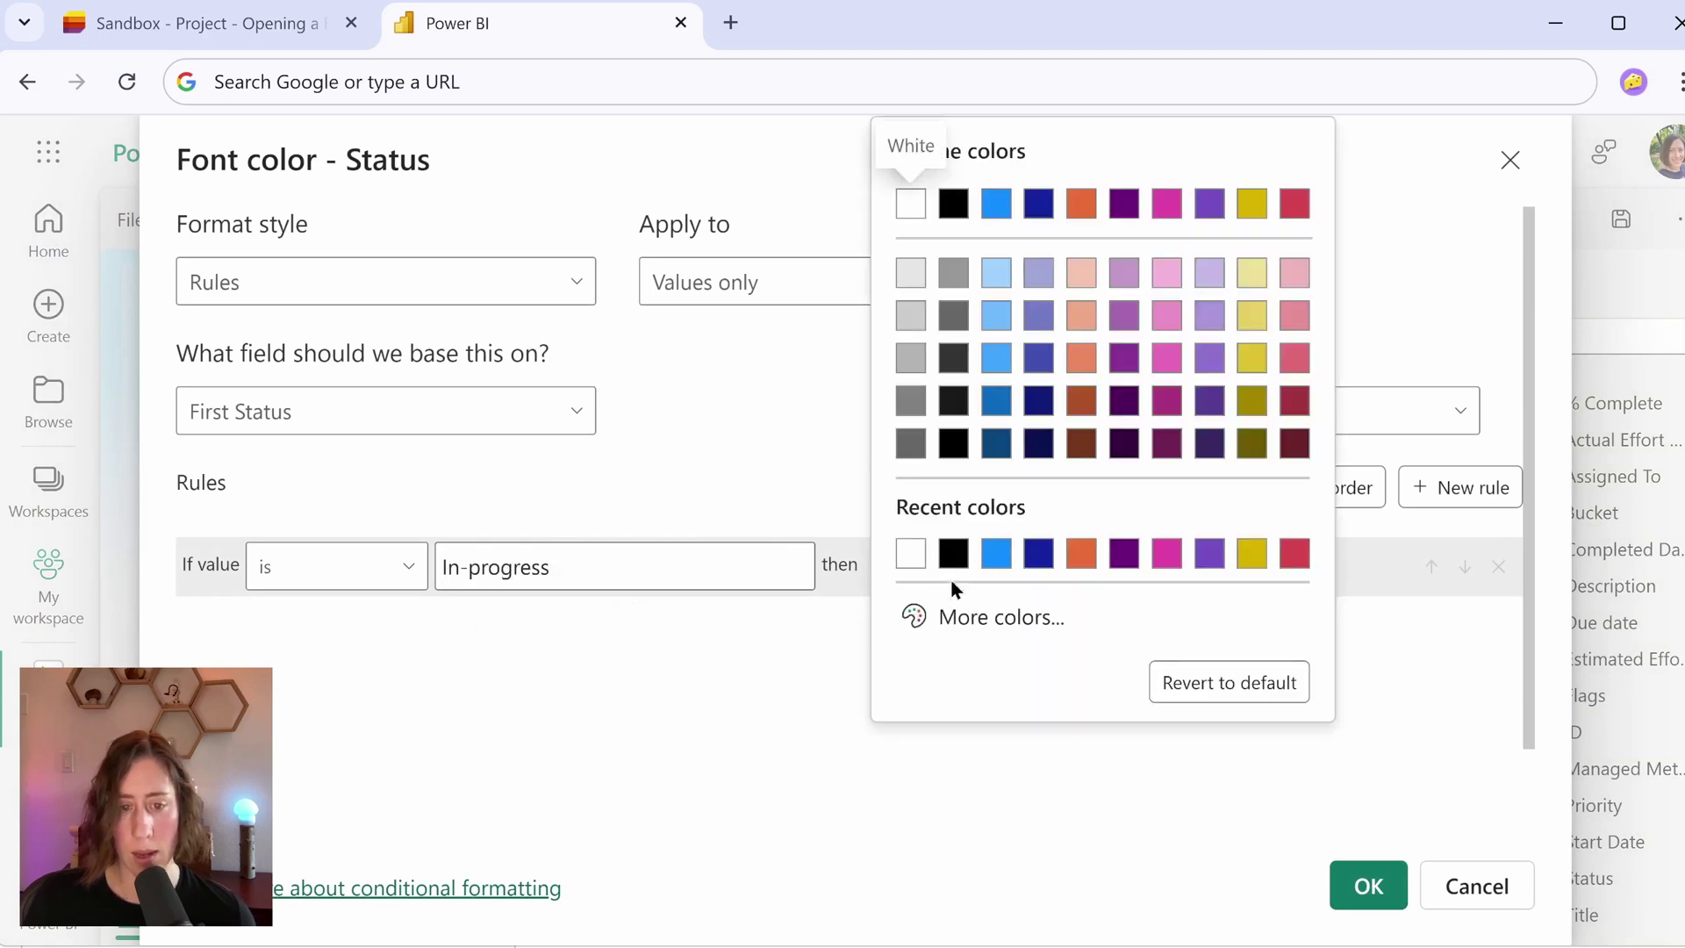
{"action": "left_click", "coordinate": [987, 556]}
{"action": "left_click", "coordinate": [913, 564]}
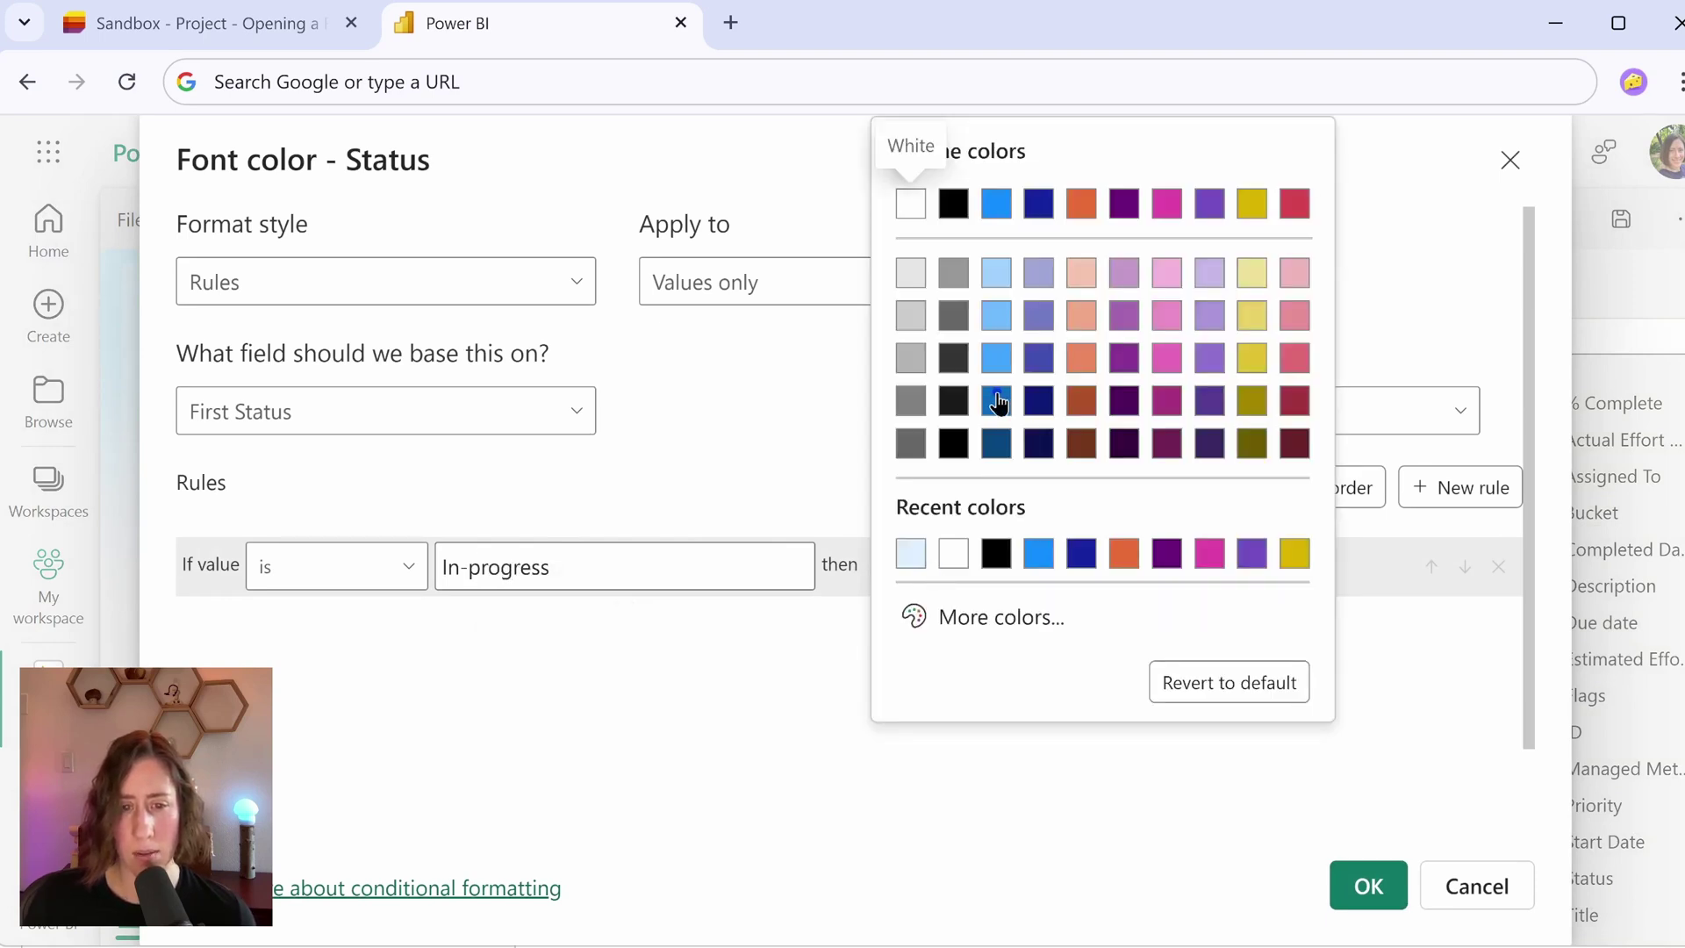
{"action": "left_click", "coordinate": [996, 396]}
{"action": "left_click", "coordinate": [1368, 885]}
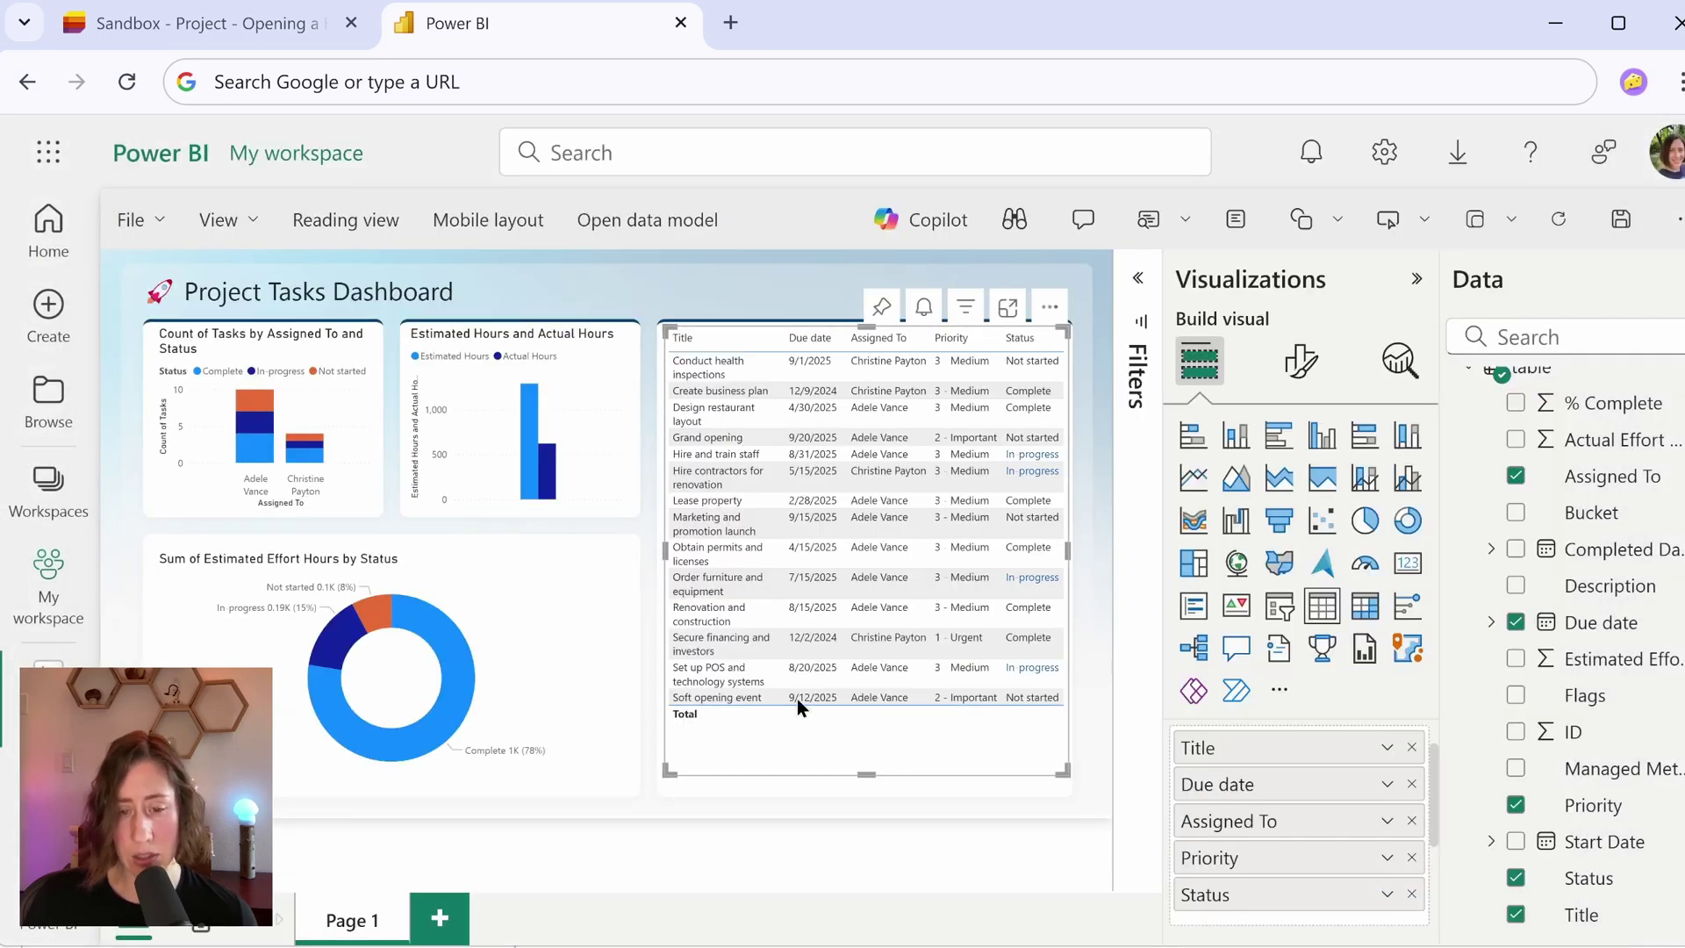
- Turn off the task table's totals row
{"action": "left_click", "coordinate": [1306, 358]}
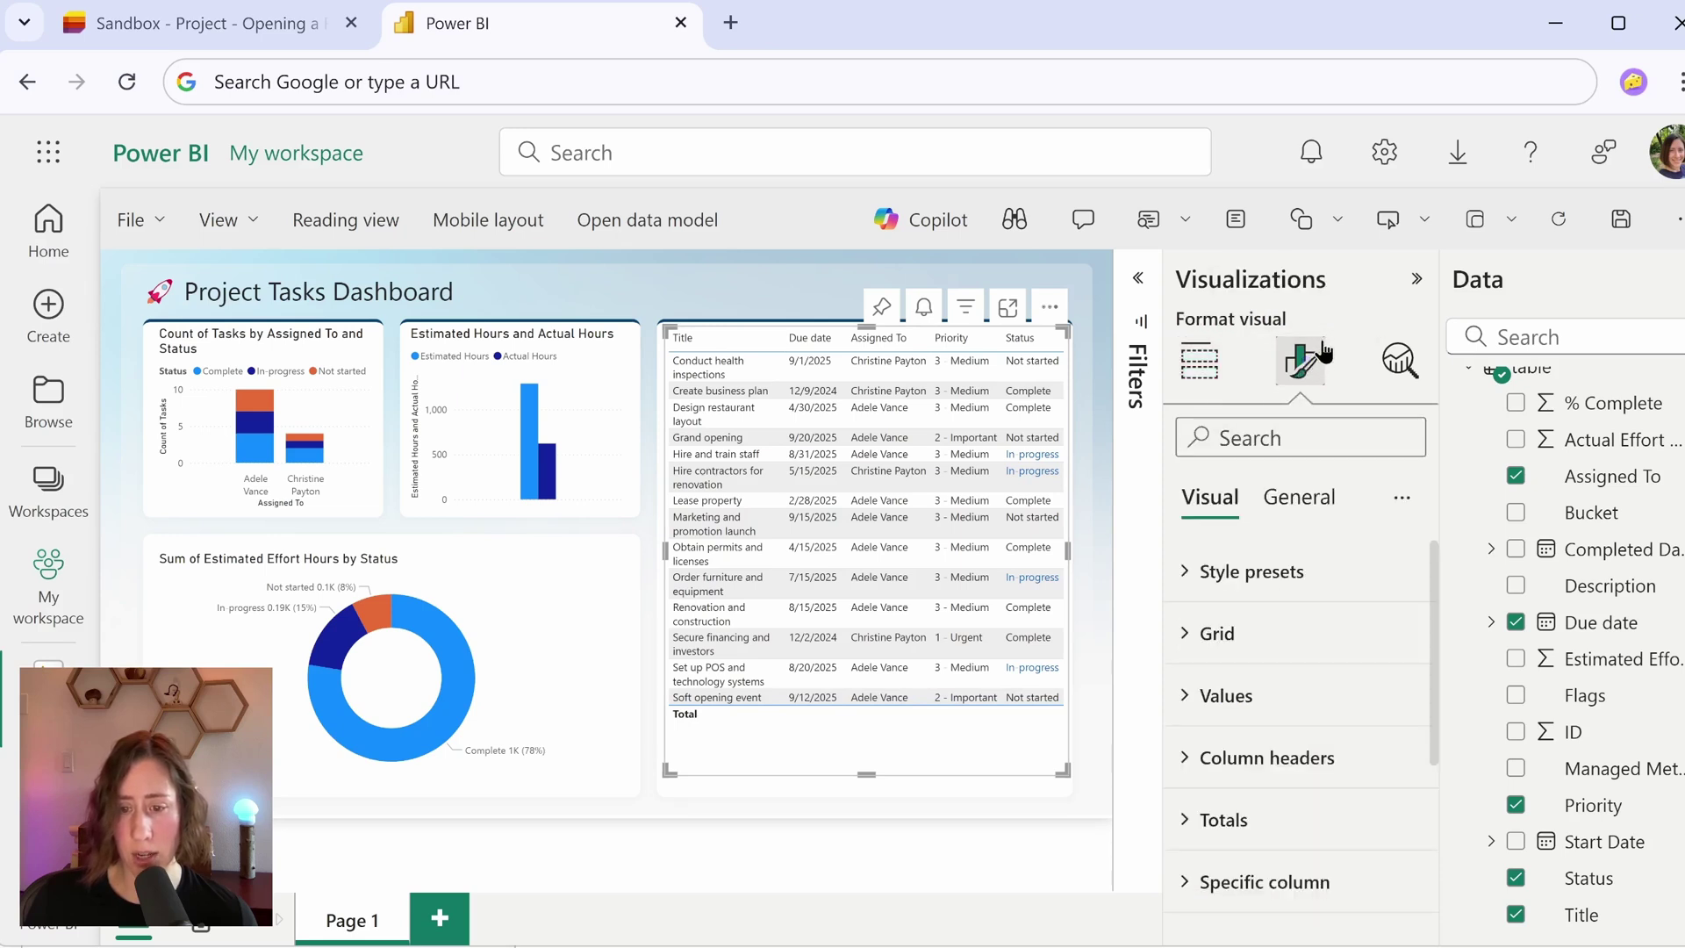
{"action": "left_click", "coordinate": [1316, 819]}
{"action": "scroll", "coordinate": [1334, 693], "scroll_direction": "down", "scroll_amount": 3}
{"action": "left_click", "coordinate": [1386, 755]}
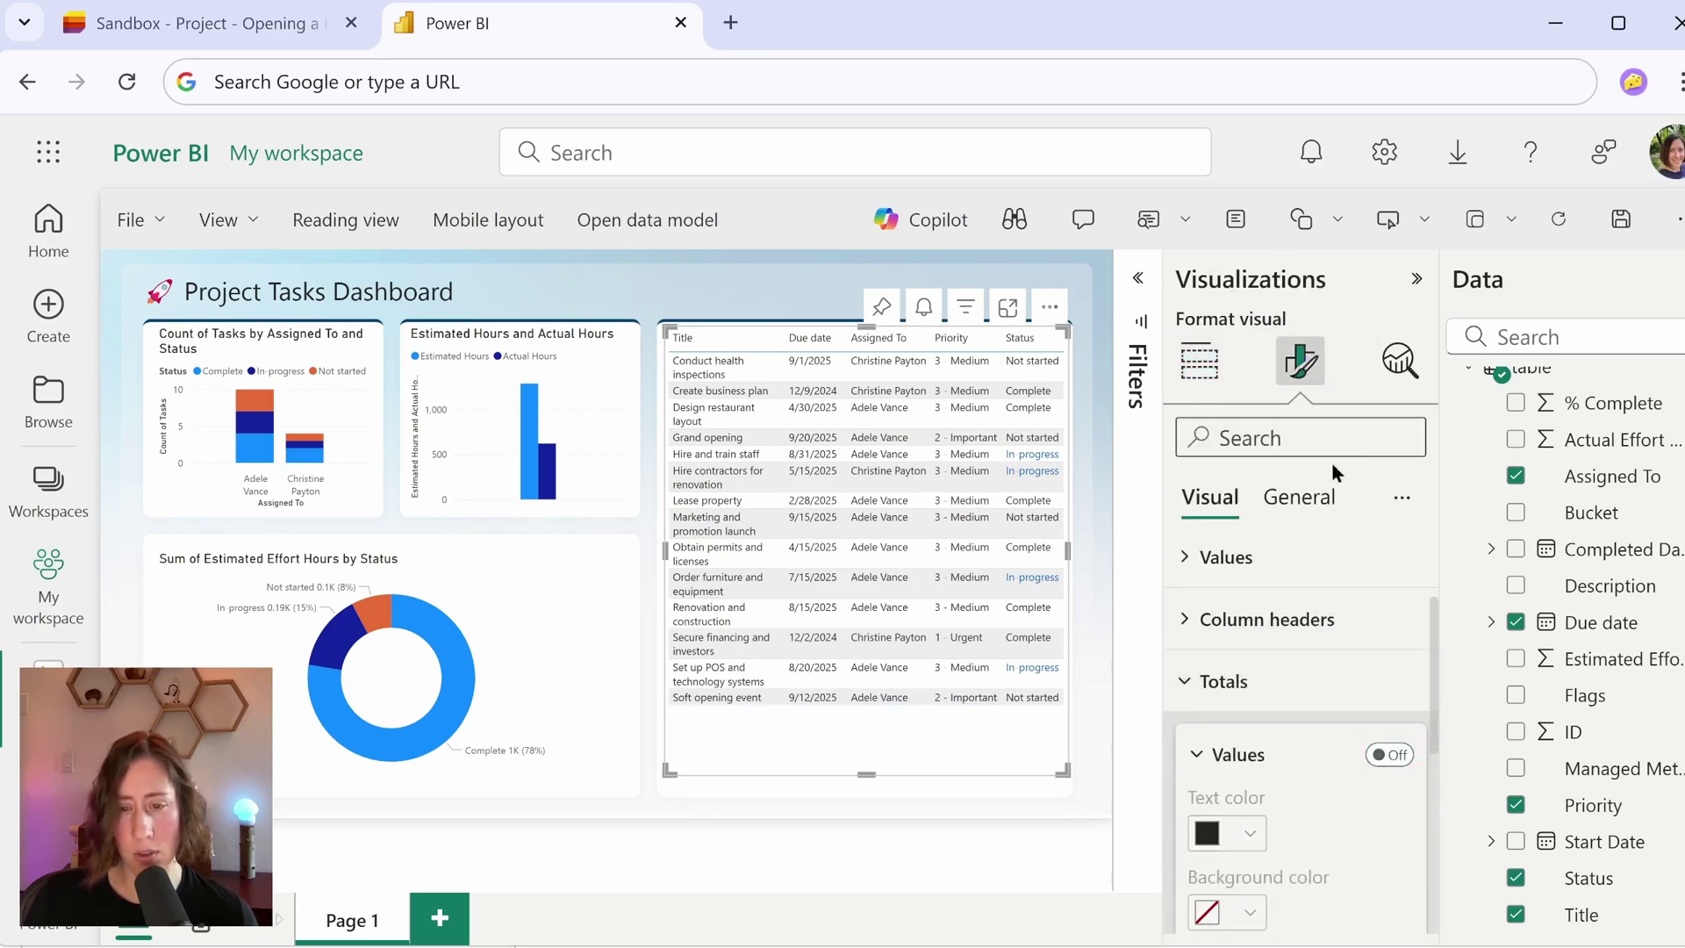
- Turn on the table visual's title, keeping its text as Tasks
{"action": "left_click", "coordinate": [1311, 505]}
{"action": "left_click", "coordinate": [1402, 595]}
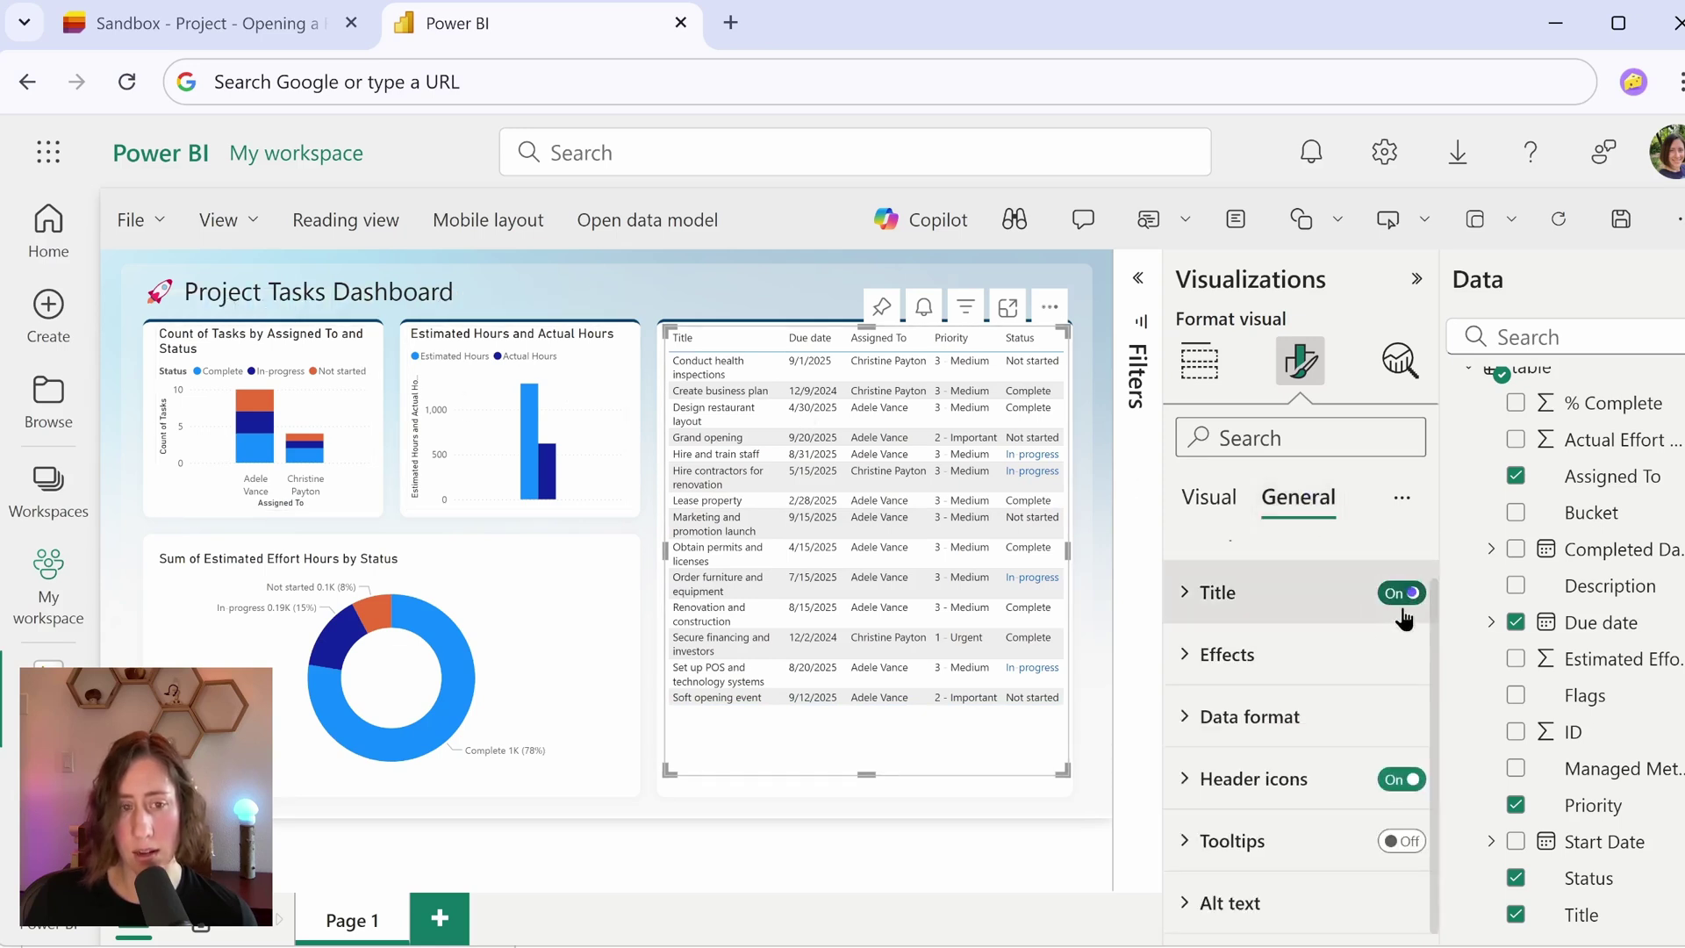
{"action": "left_click", "coordinate": [1206, 605]}
{"action": "left_click", "coordinate": [723, 498]}
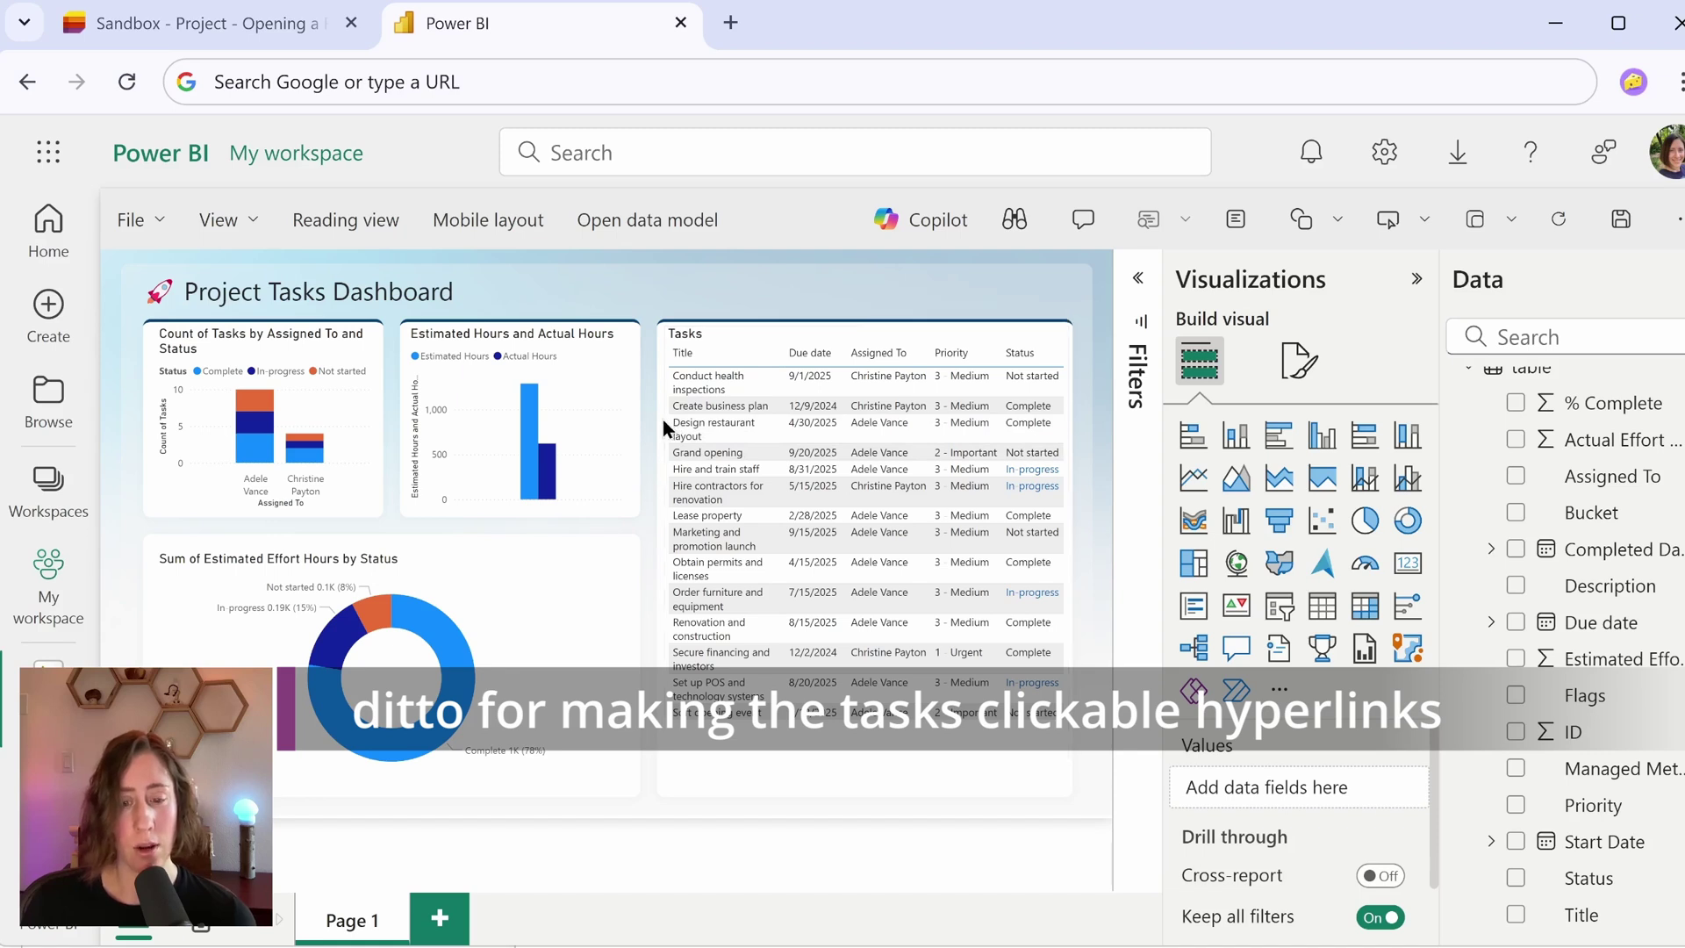
- Select the donut and hours bar chart together and open their formatting
{"action": "left_click", "coordinate": [691, 349]}
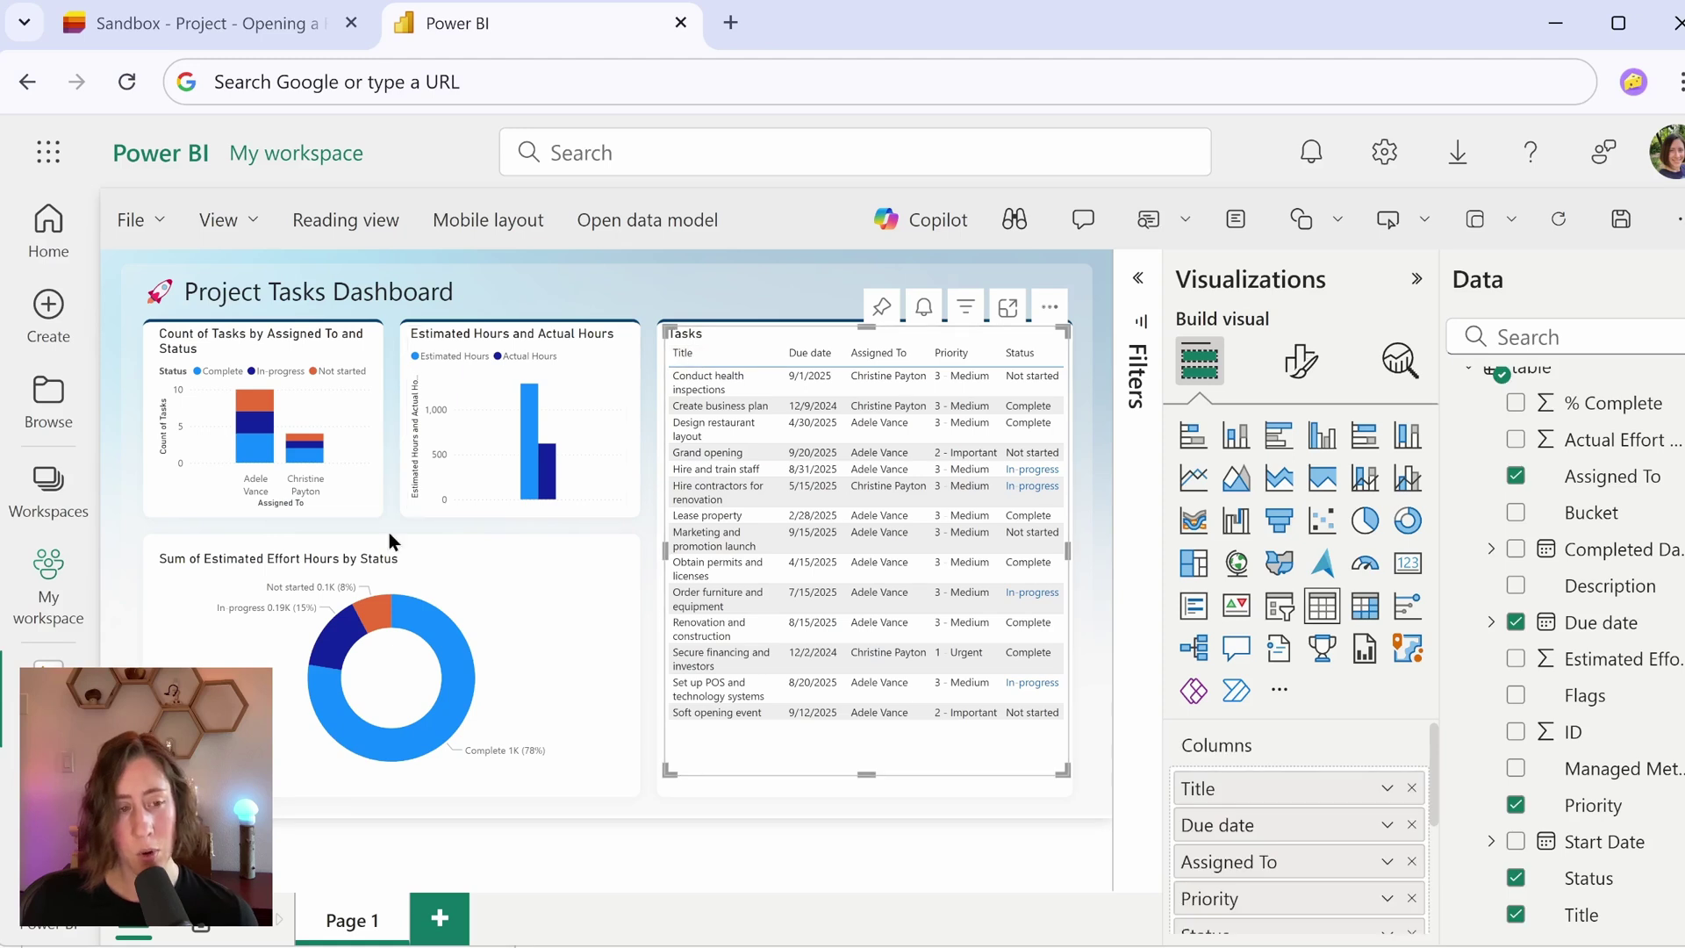
{"action": "left_click", "coordinate": [277, 562]}
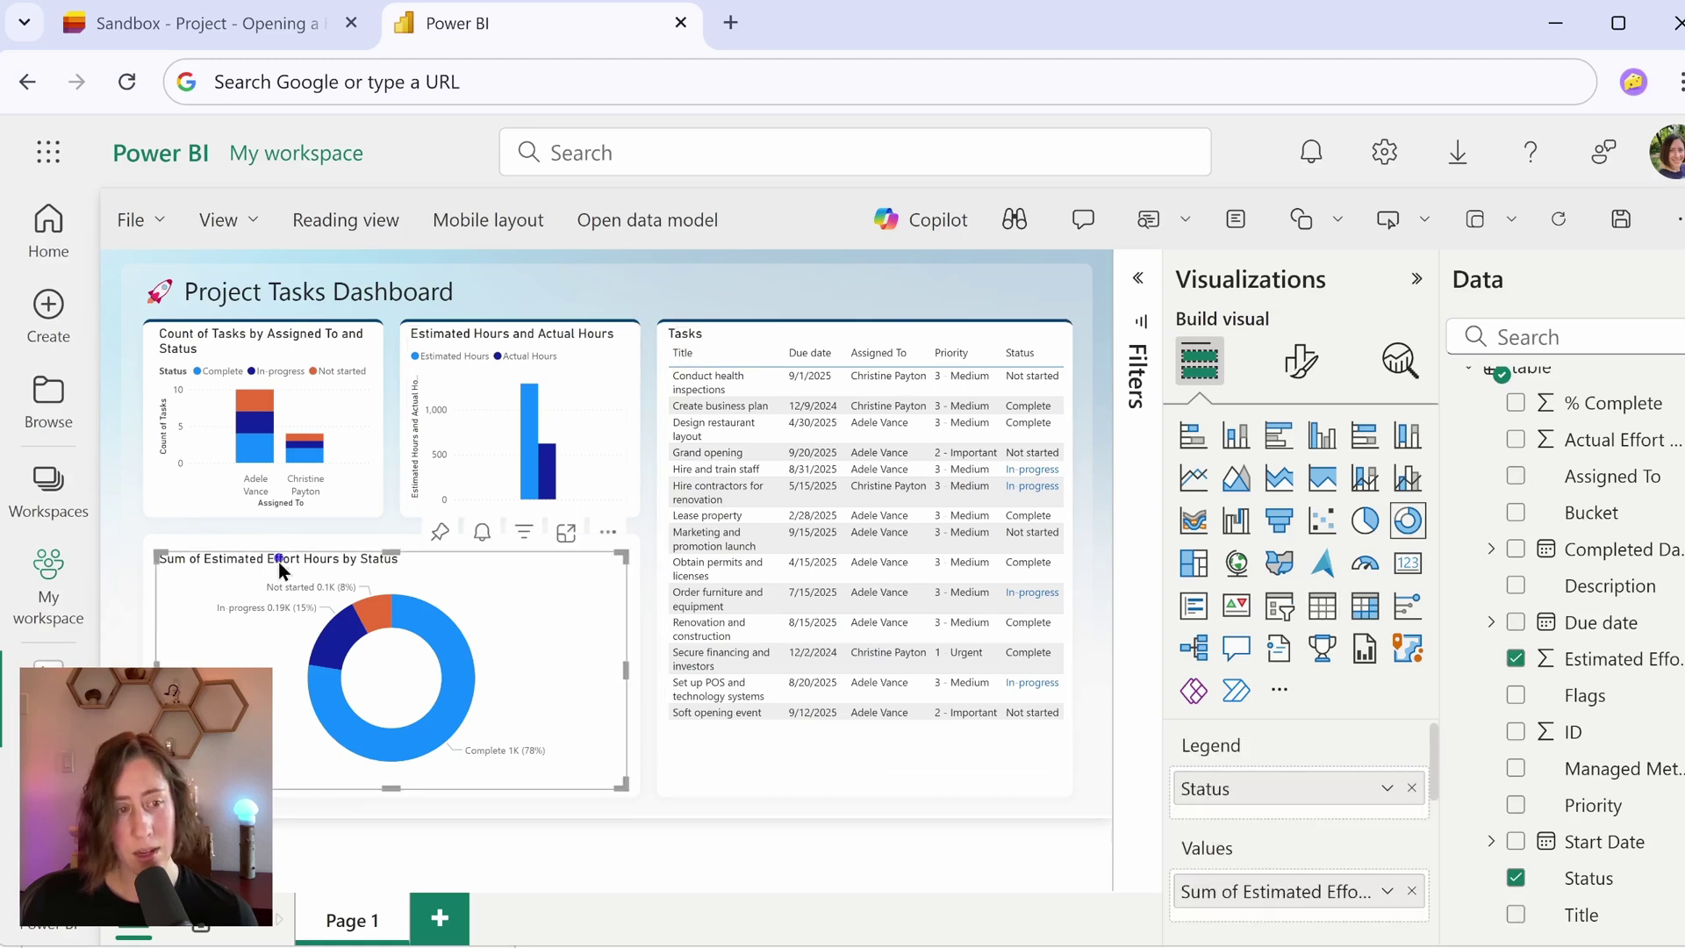
{"action": "left_click", "coordinate": [468, 336], "text": "ctrl"}
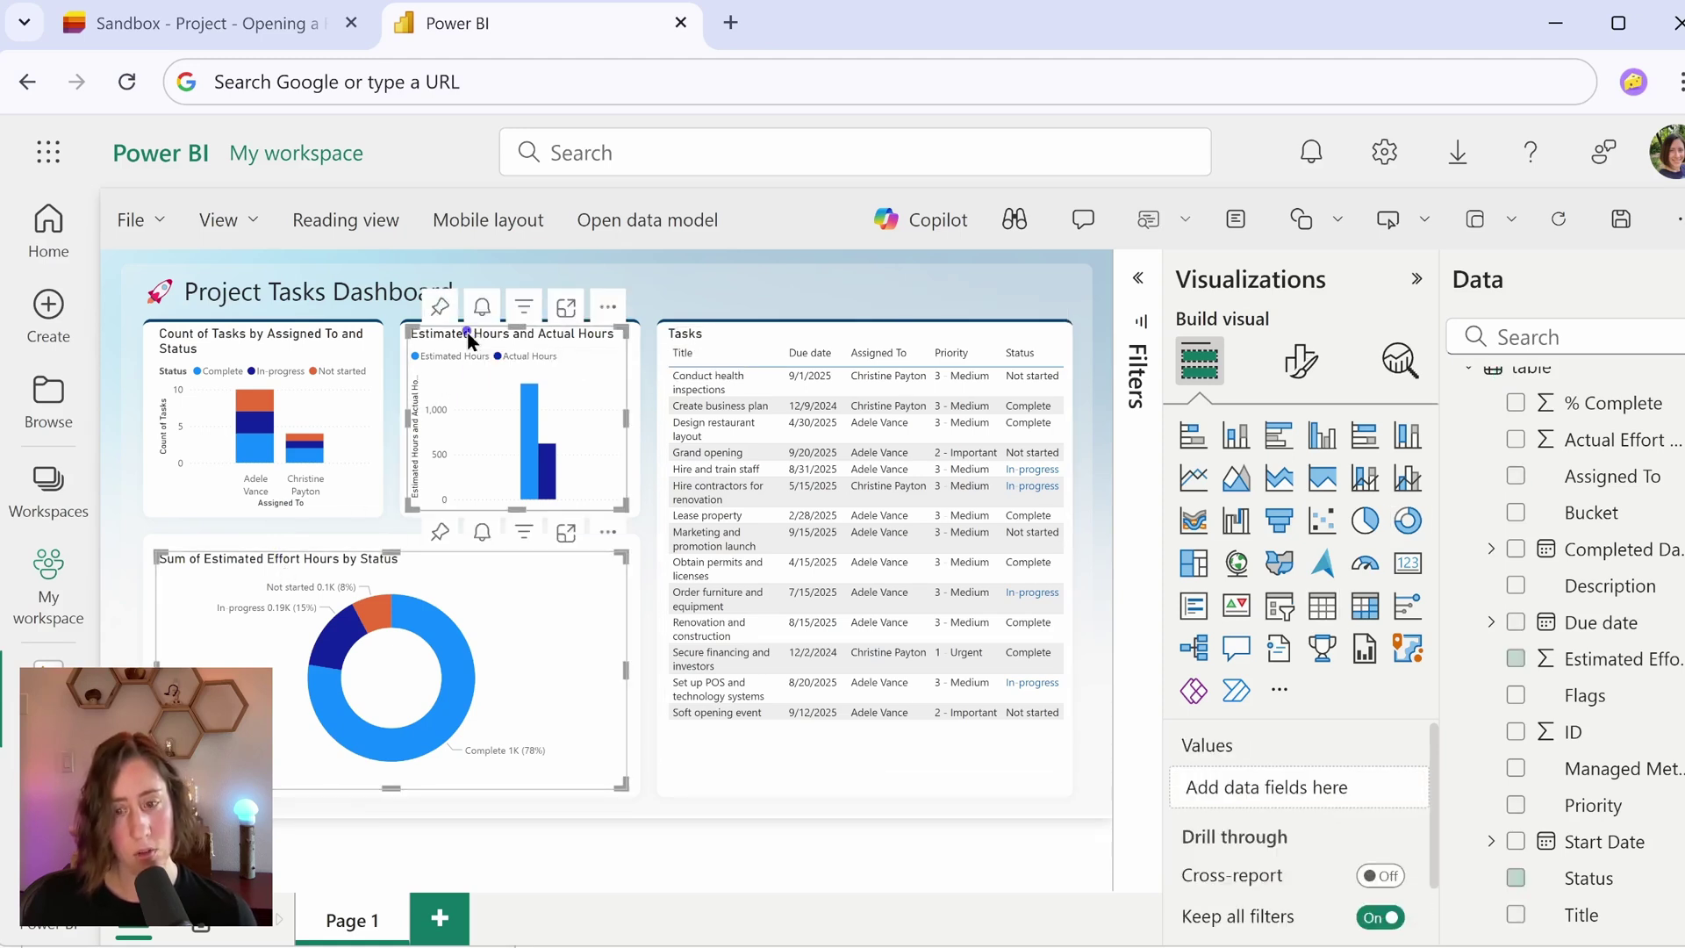
{"action": "left_click", "coordinate": [1303, 364]}
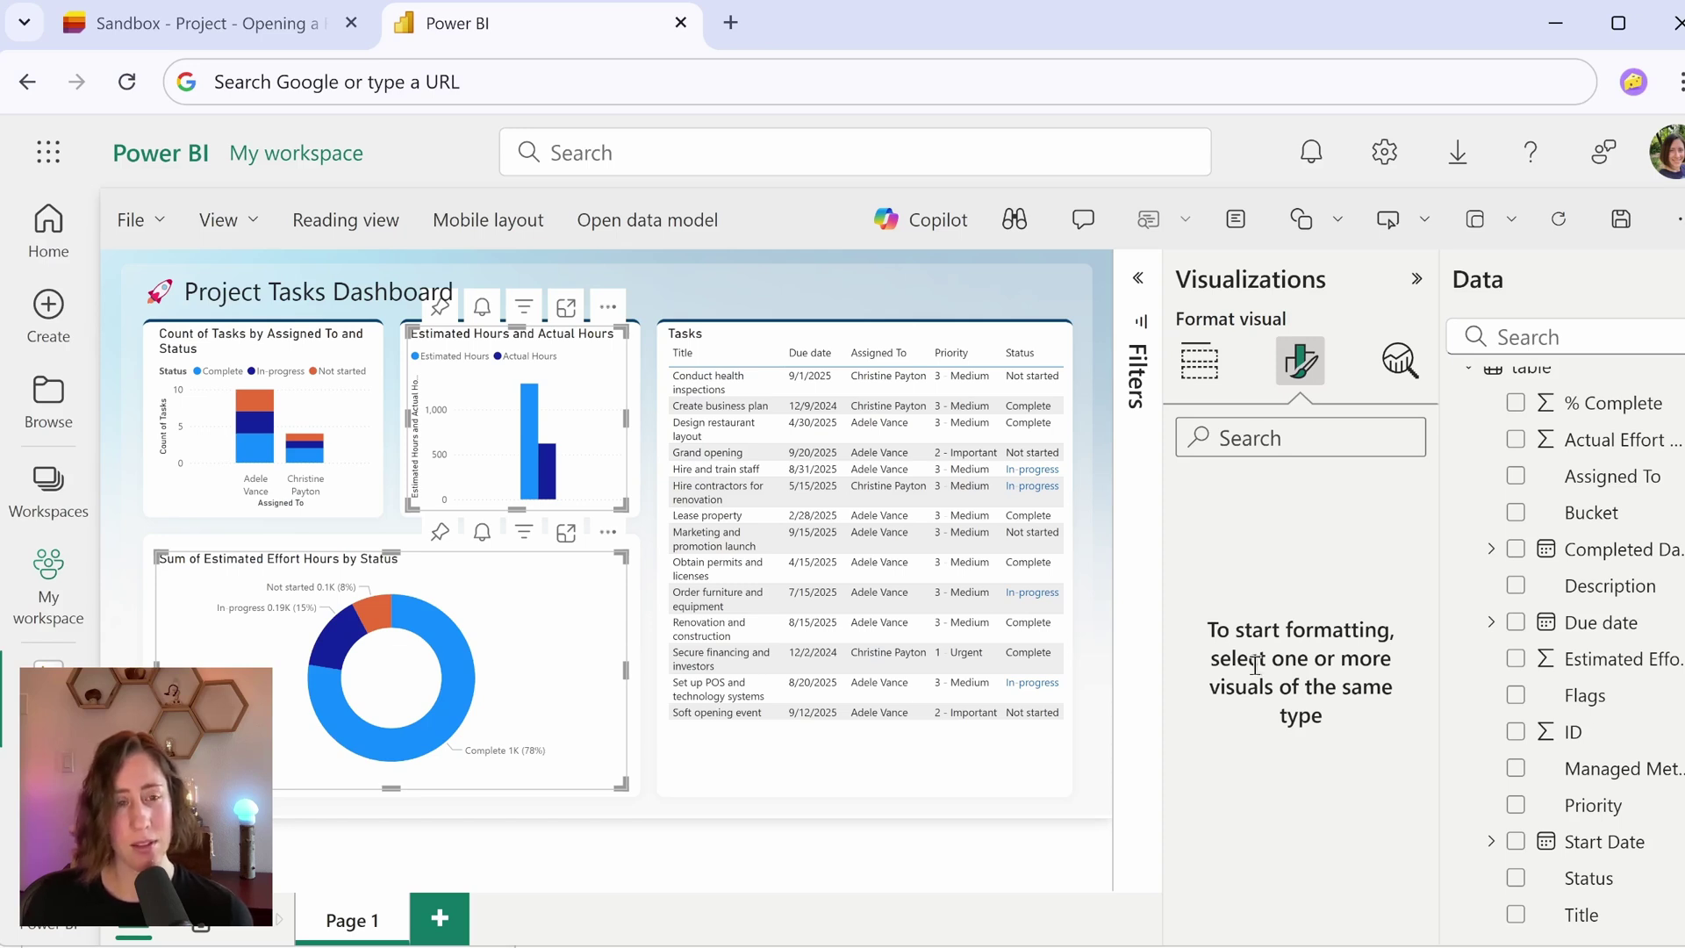
- Show the General formatting options with the Tasks table selected
{"action": "left_click", "coordinate": [1216, 384]}
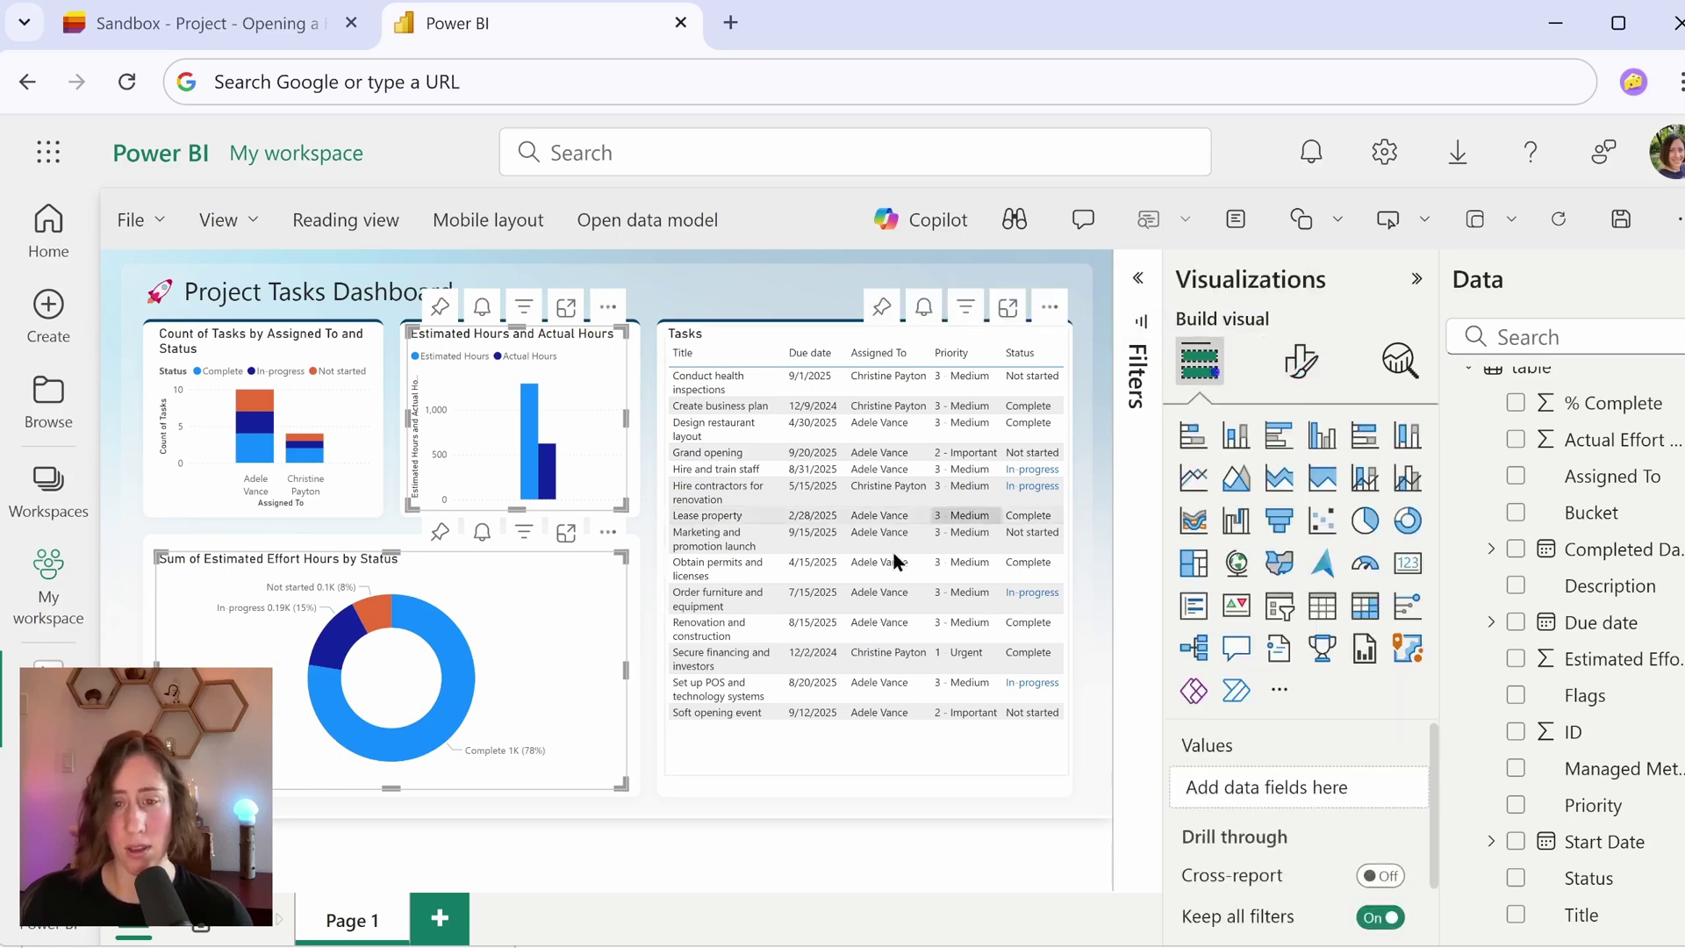
{"action": "left_click", "coordinate": [1299, 361]}
{"action": "left_click", "coordinate": [1298, 496]}
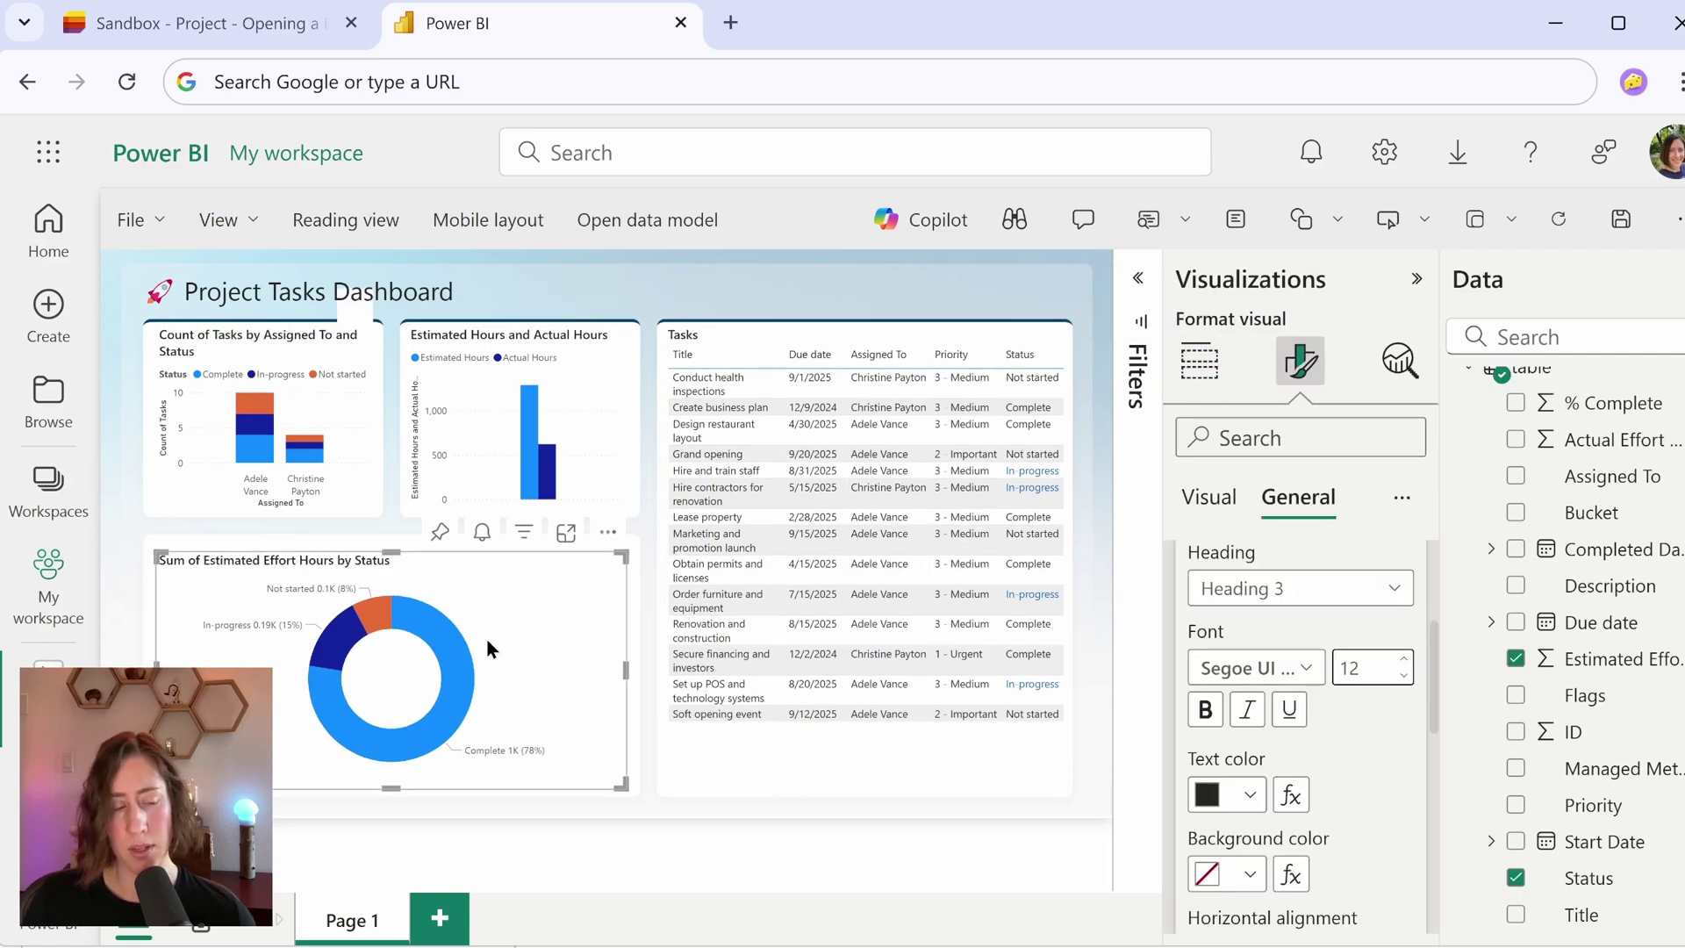
{"action": "left_click", "coordinate": [807, 771]}
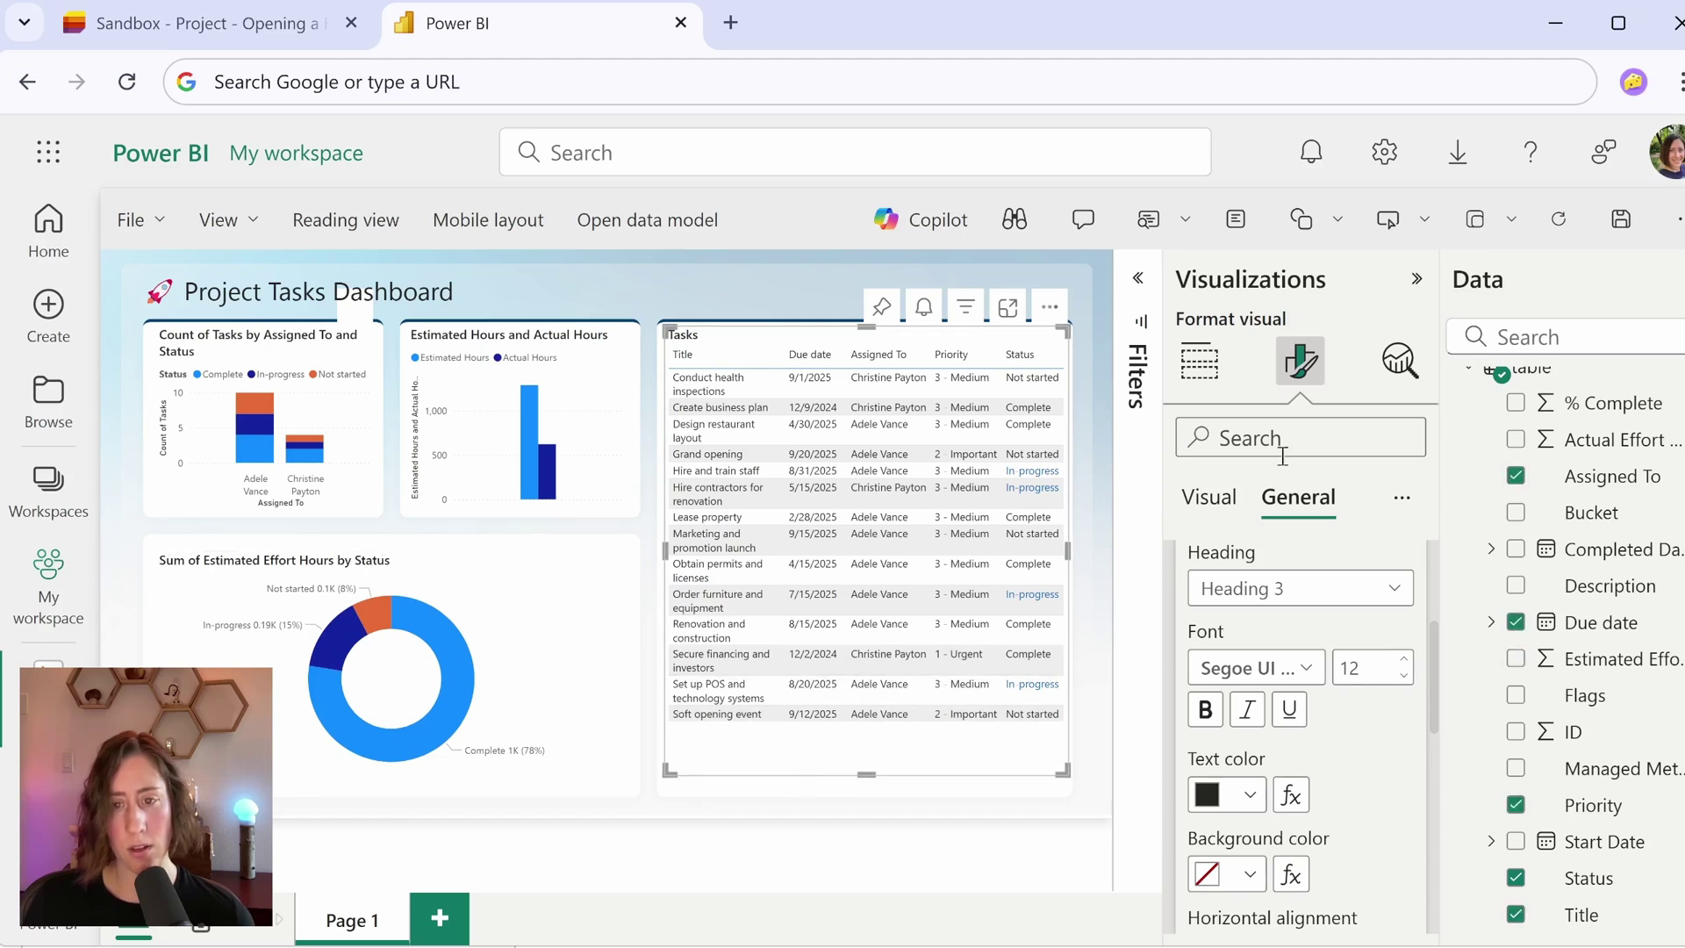
- Sort the Tasks table by Title and set its border colour to a dark navy hex code
{"action": "left_click", "coordinate": [731, 353]}
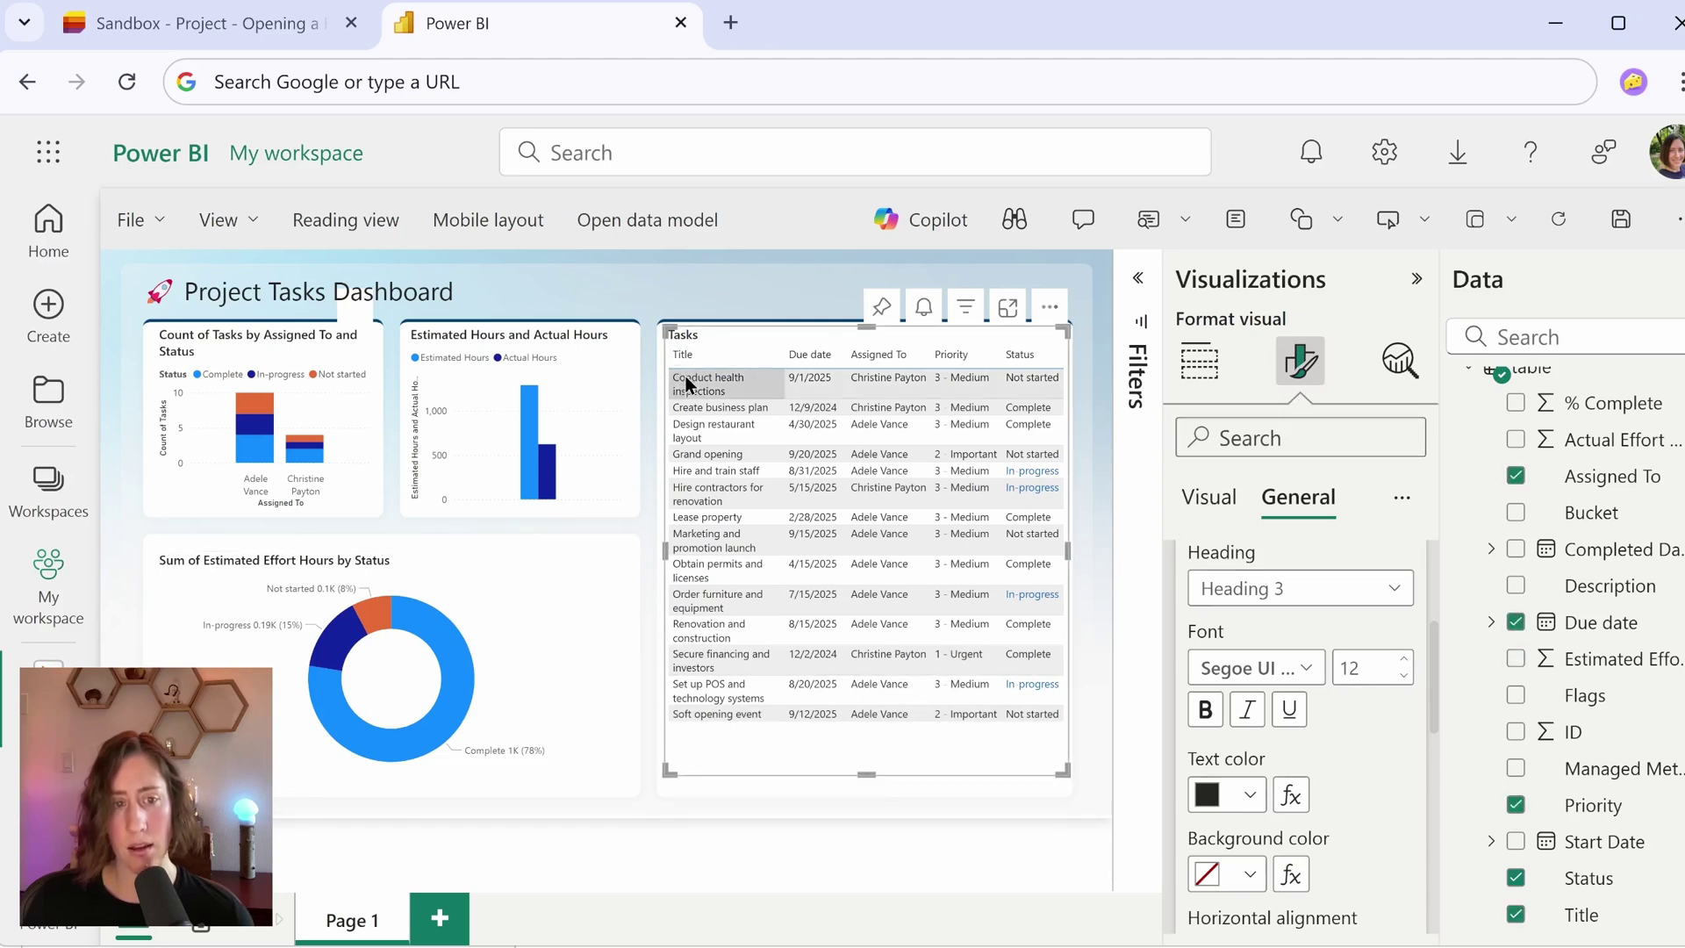
{"action": "left_click", "coordinate": [1209, 496]}
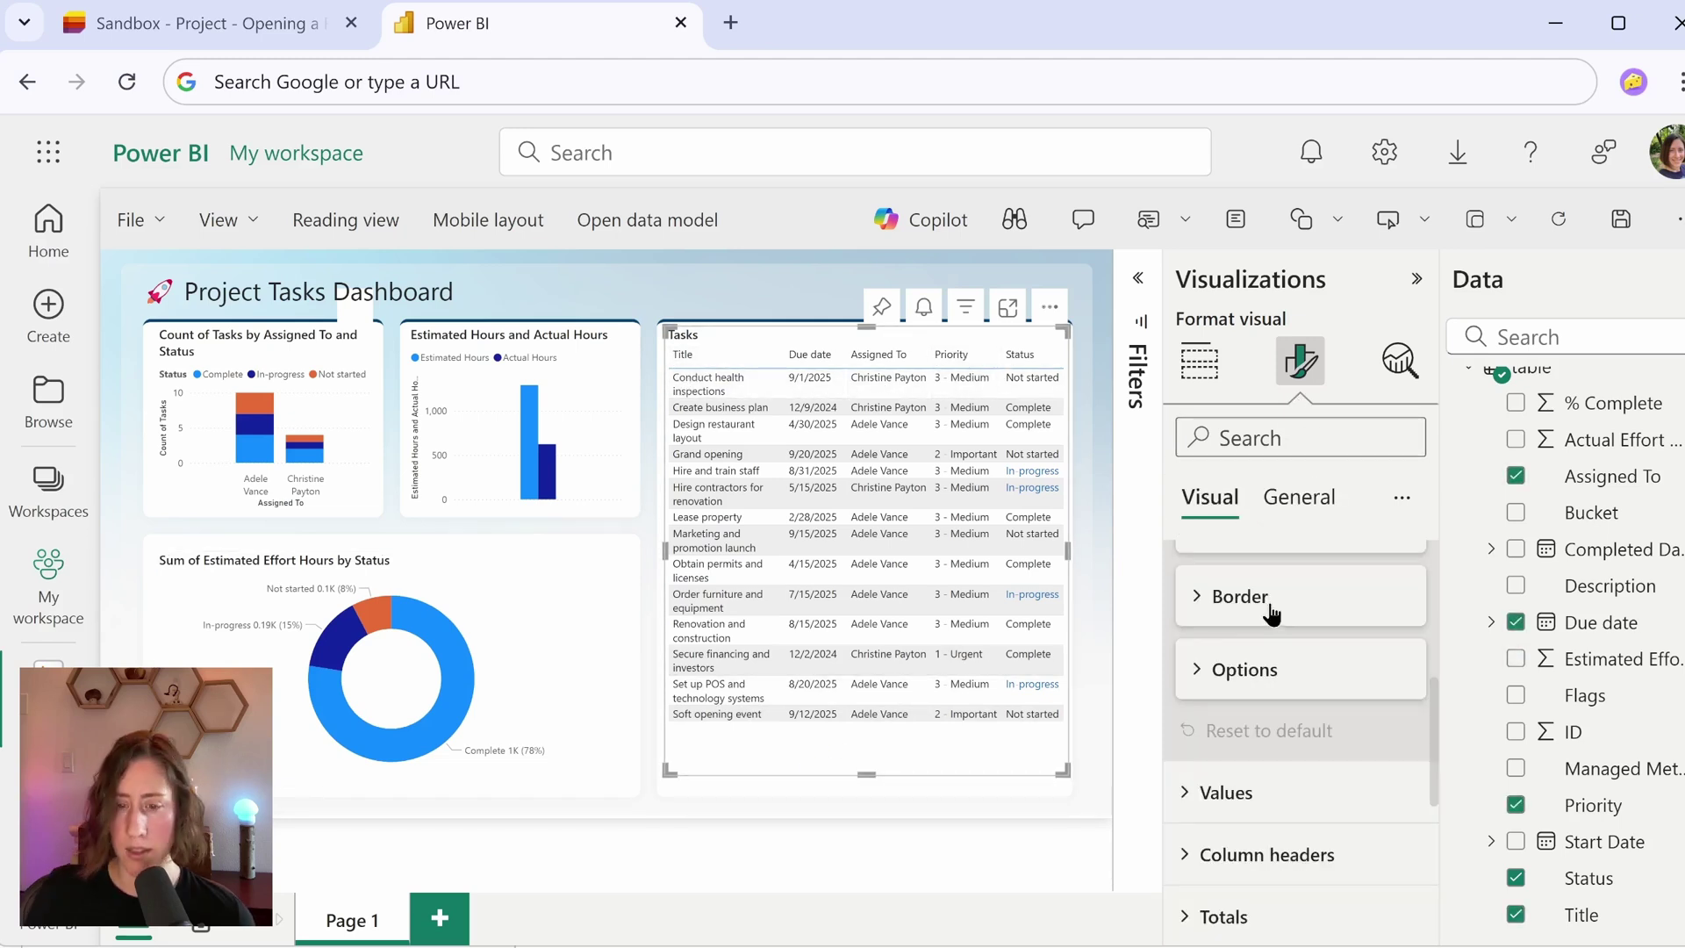
{"action": "left_click", "coordinate": [1263, 597]}
{"action": "left_click", "coordinate": [1249, 921]}
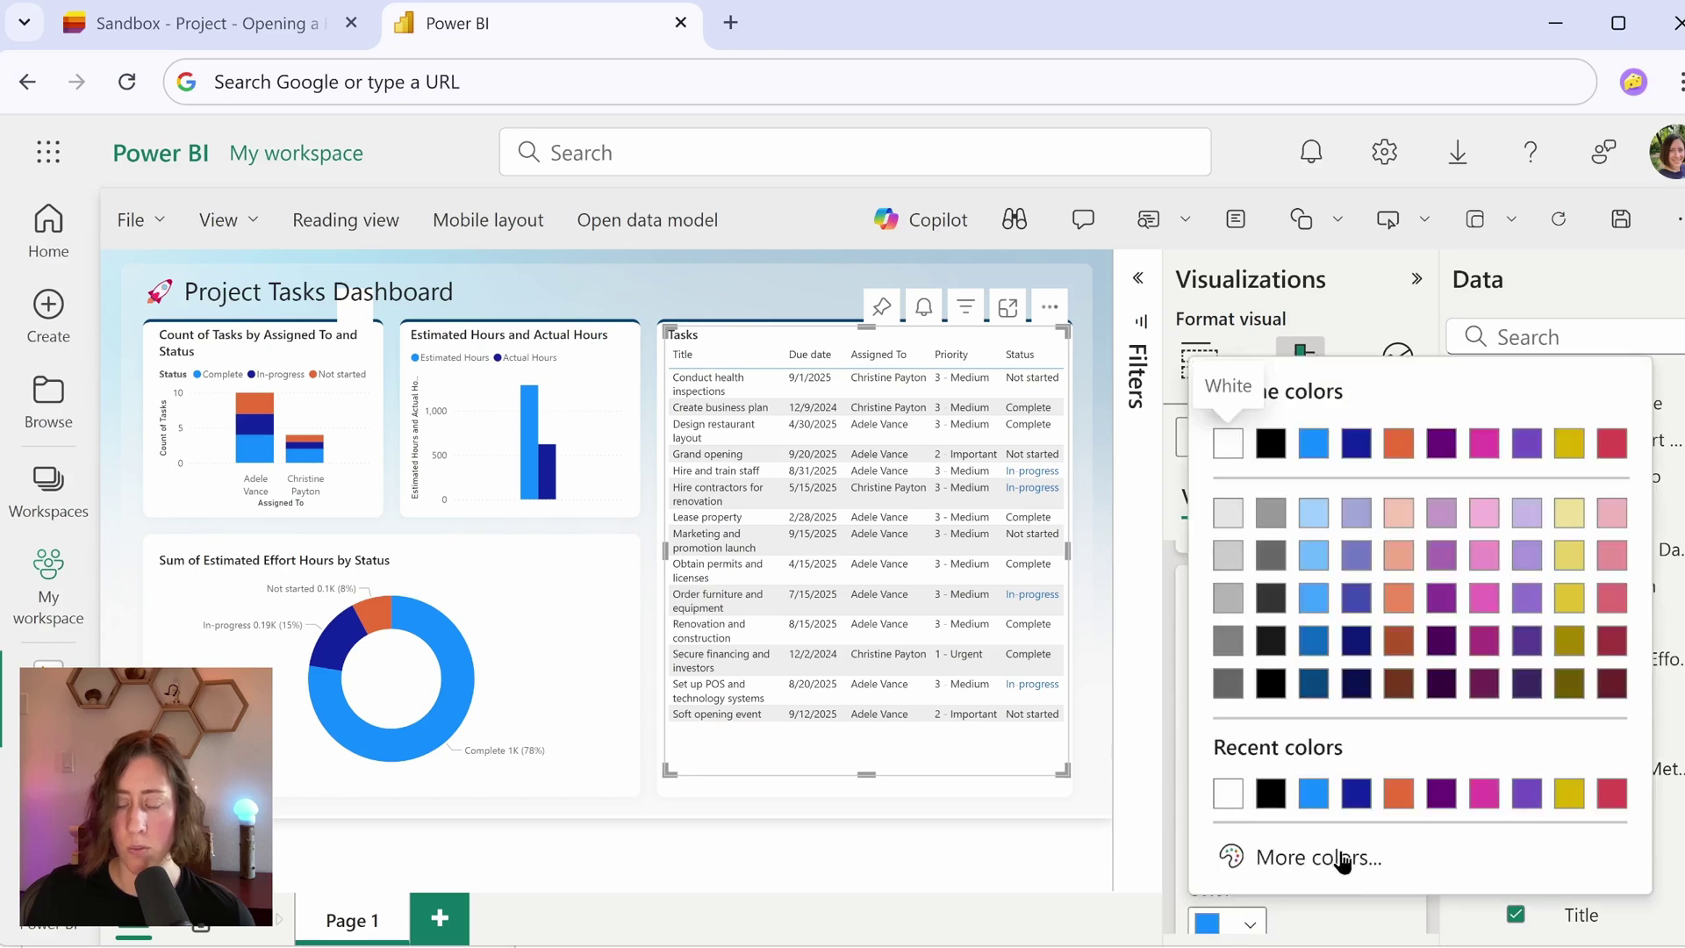
{"action": "left_click", "coordinate": [1348, 858]}
{"action": "left_click", "coordinate": [1266, 837]}
{"action": "key", "text": "ctrl+a"}
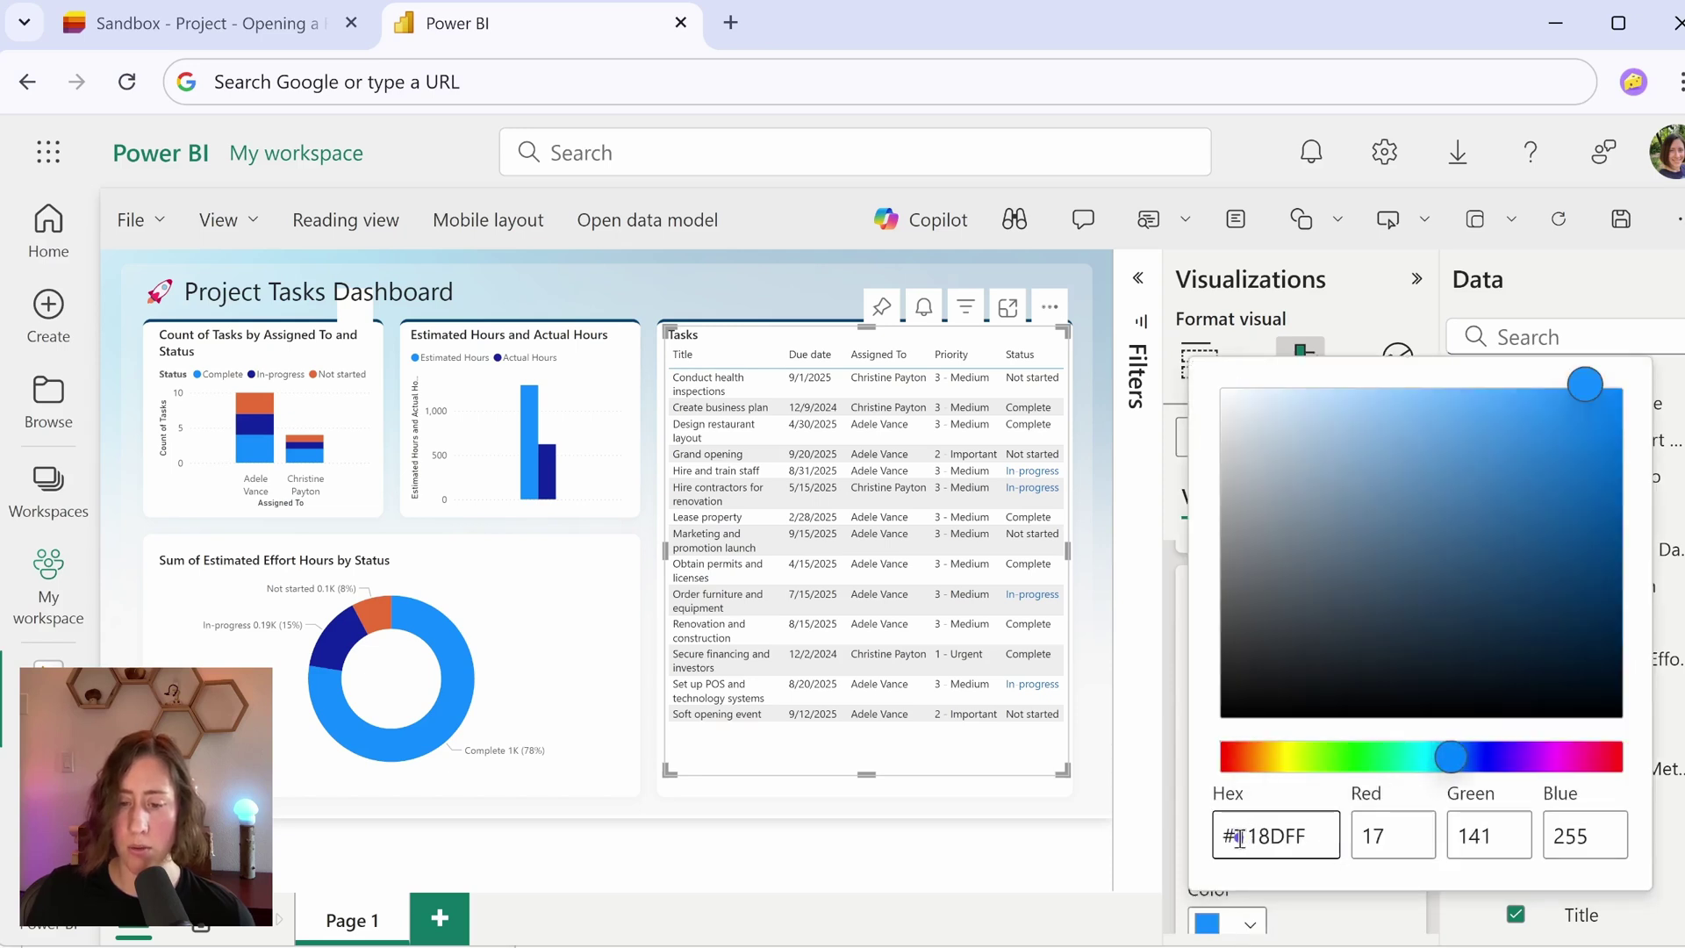
{"action": "key", "text": "ctrl+v"}
{"action": "left_click", "coordinate": [849, 583]}
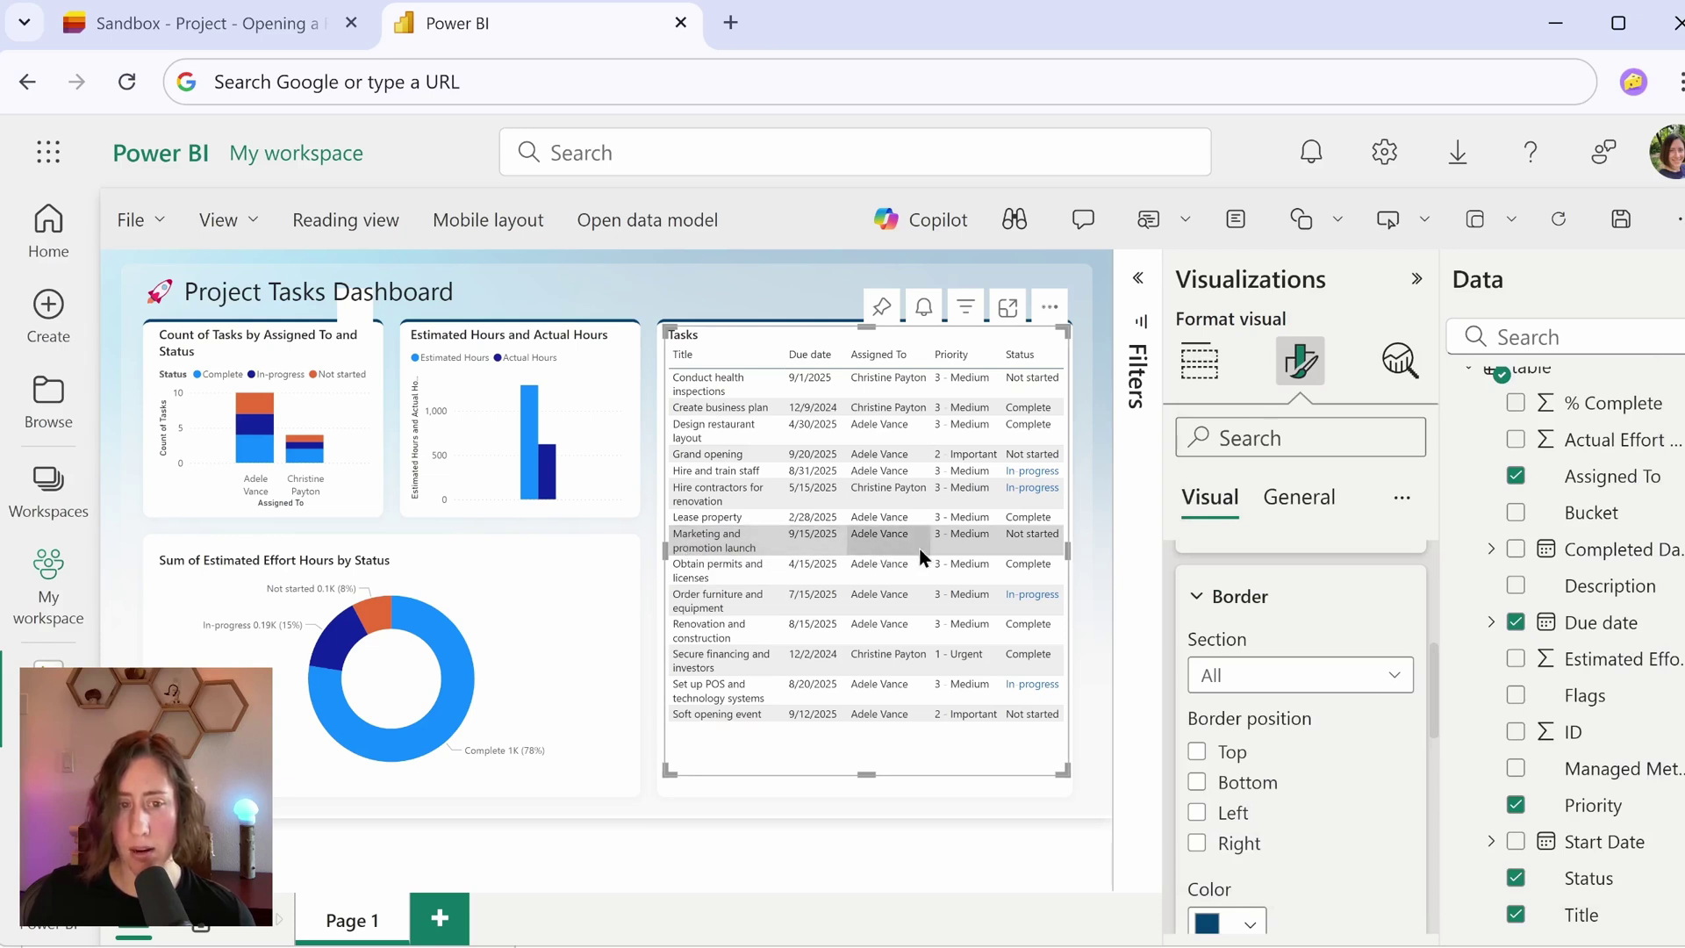
{"action": "scroll", "coordinate": [1324, 772], "scroll_direction": "down", "scroll_amount": 5}
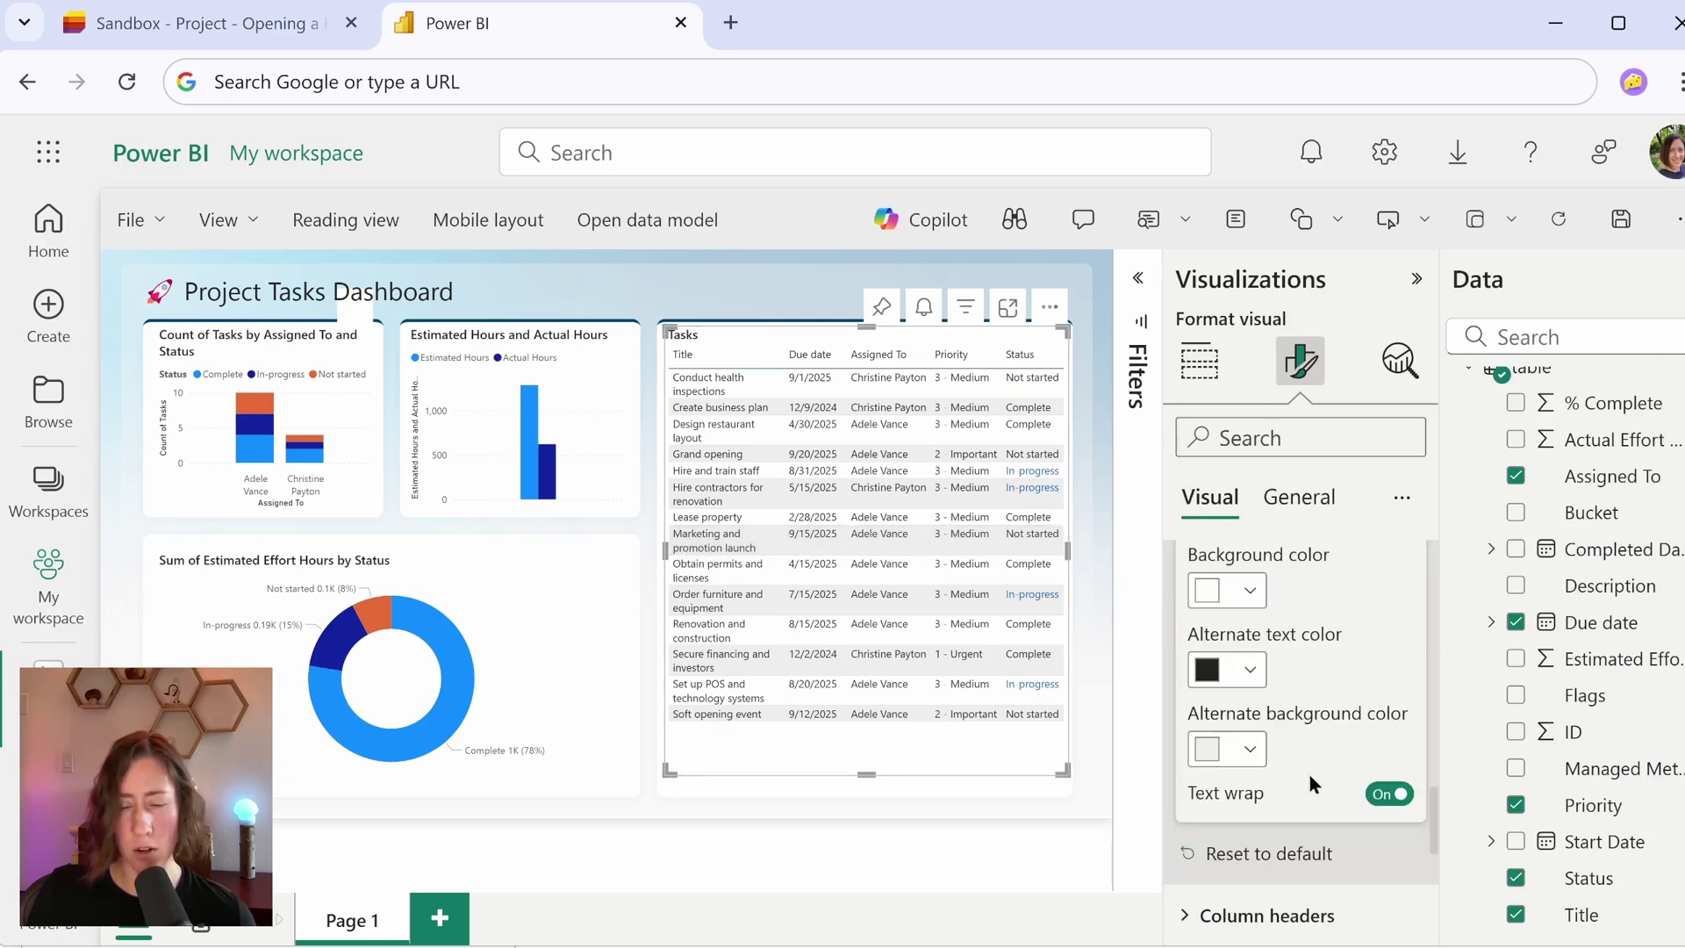
{"action": "left_click", "coordinate": [1250, 748]}
- Add a visual-level Status filter to the Estimated and Actual Hours chart, keeping only Complete
{"action": "left_click", "coordinate": [650, 430]}
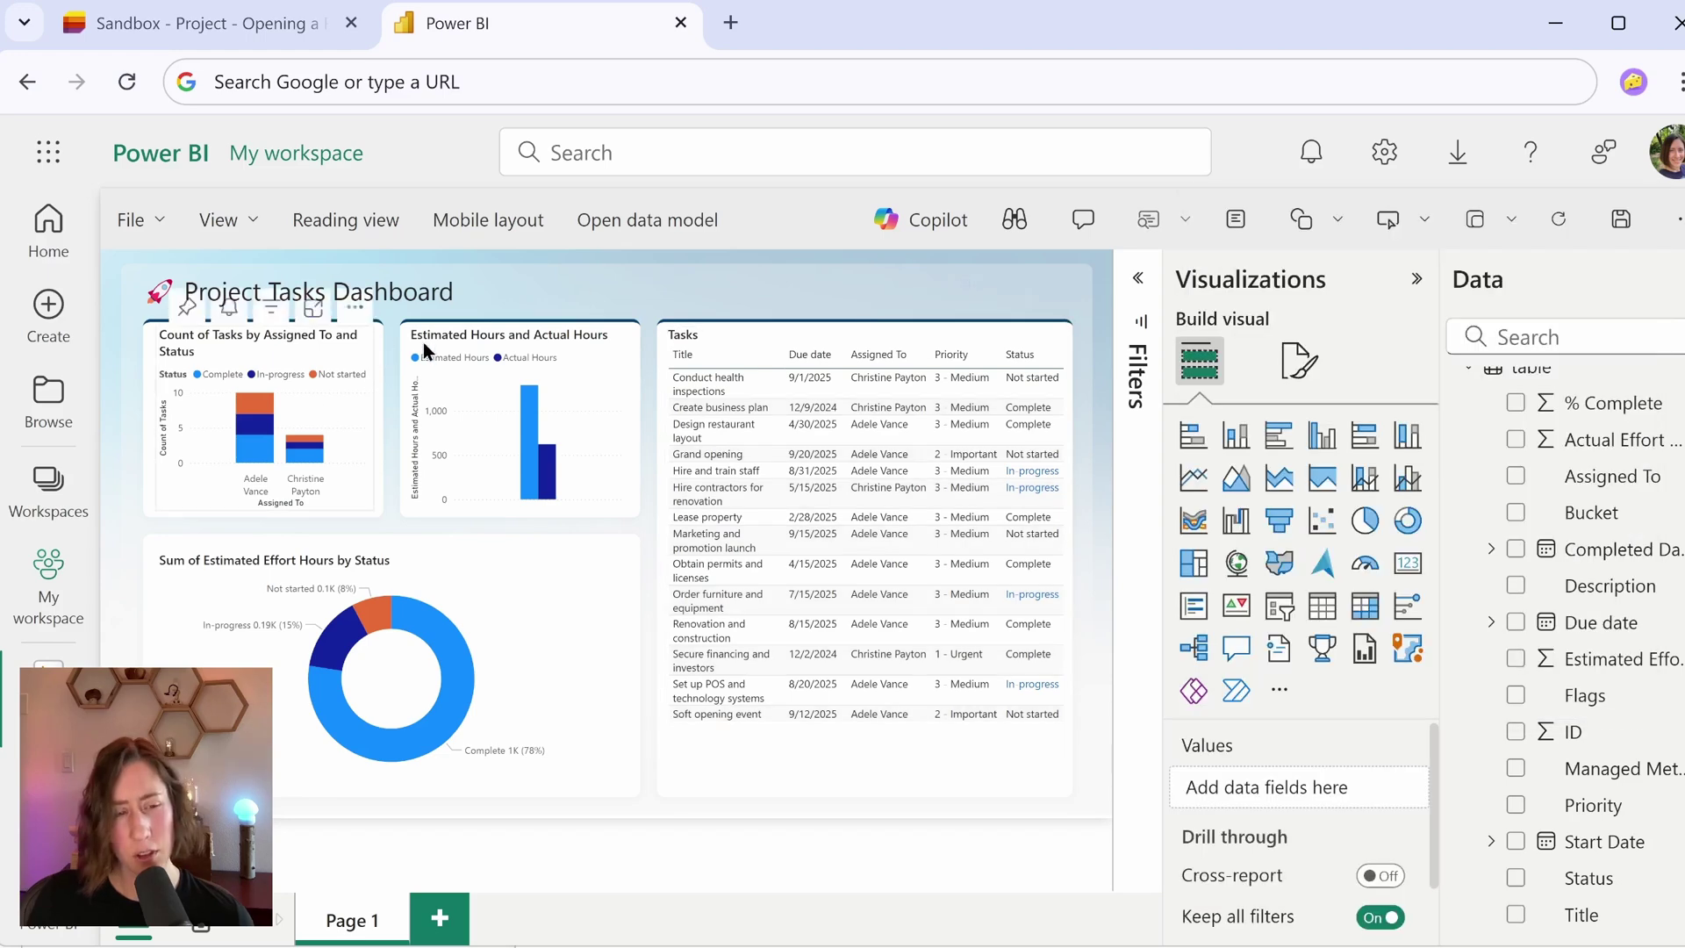
{"action": "left_click", "coordinate": [481, 340]}
{"action": "left_click", "coordinate": [1138, 278]}
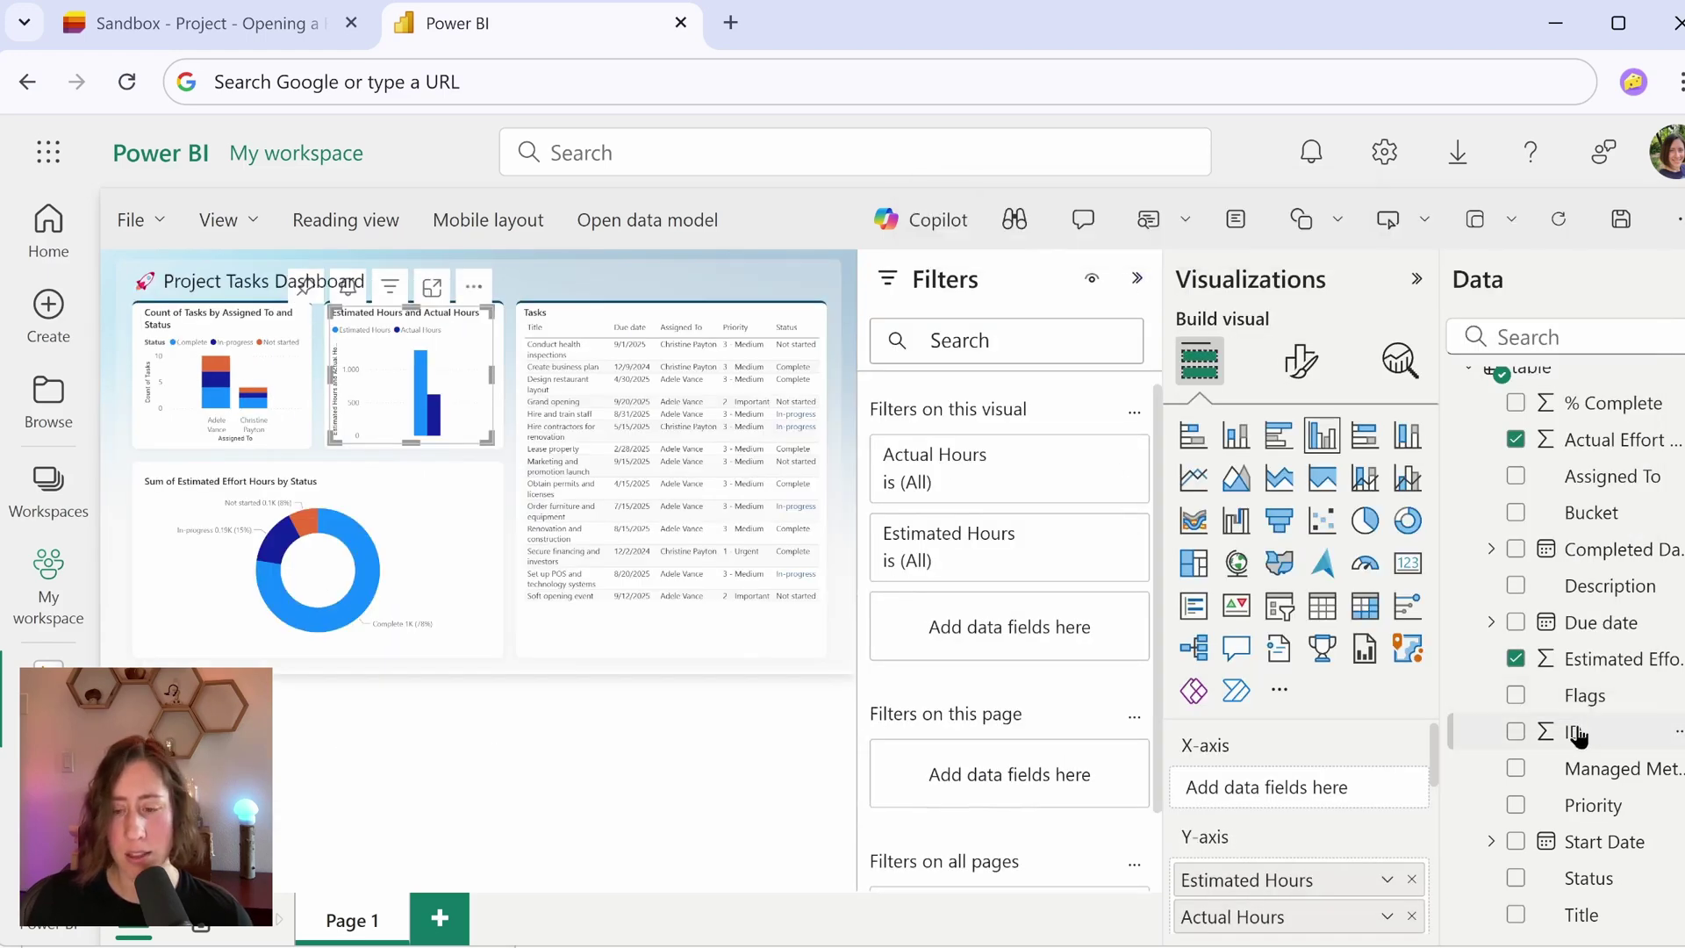
{"action": "left_click_drag", "start_coordinate": [1605, 880], "coordinate": [1000, 628]}
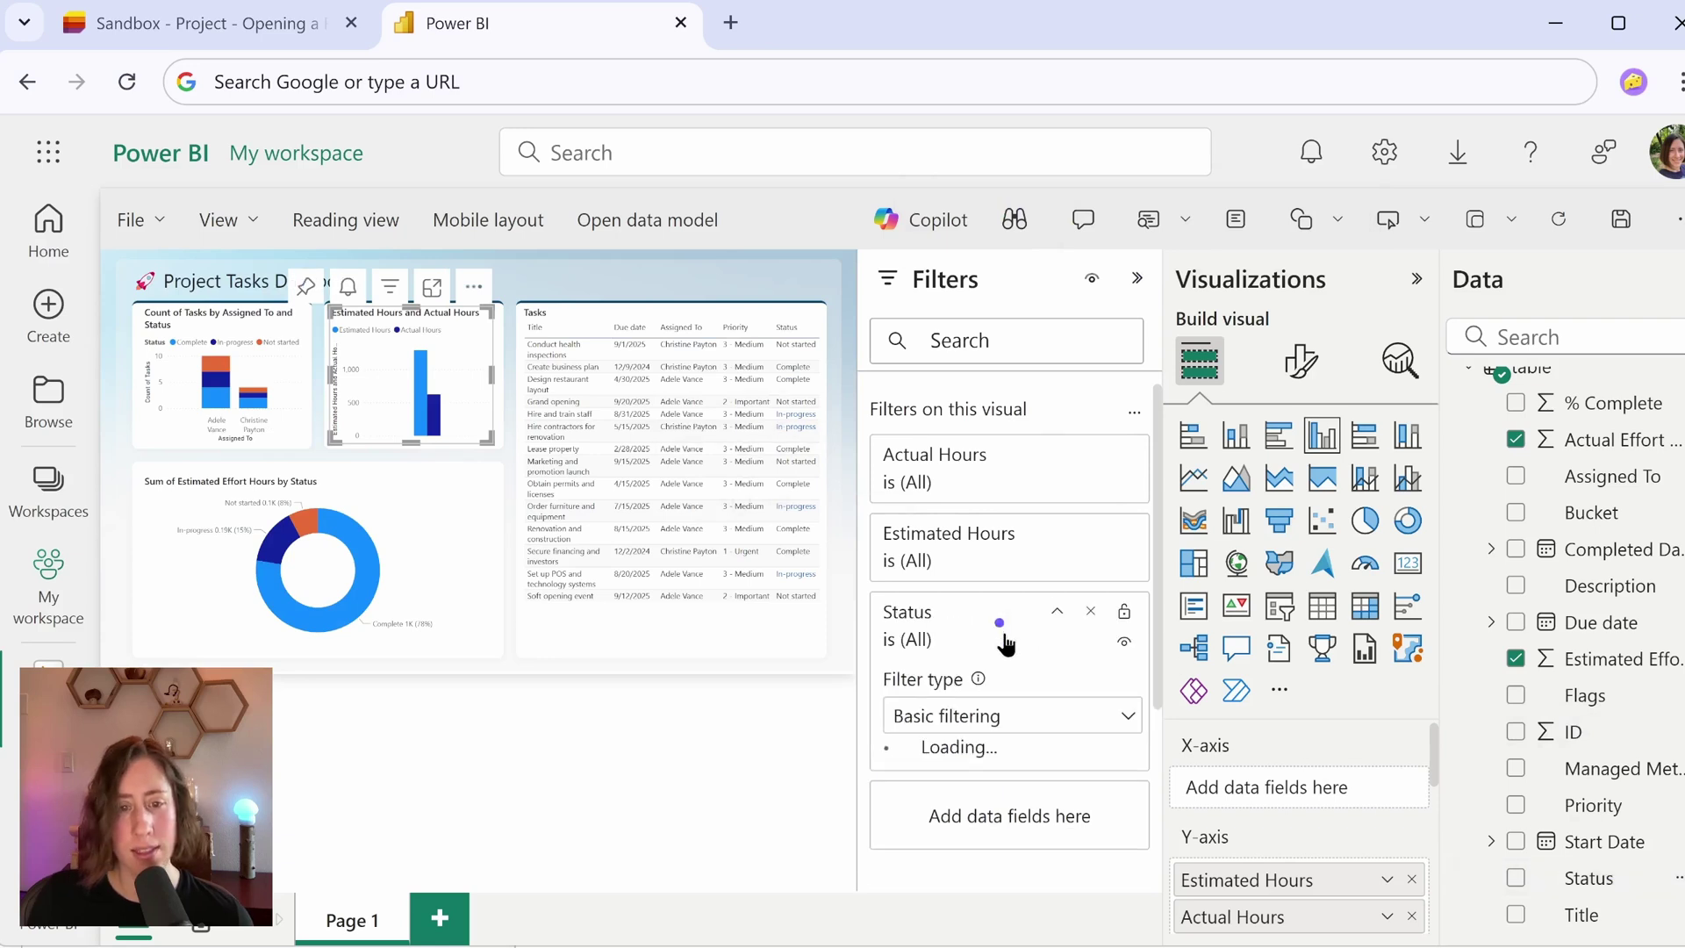
{"action": "scroll", "coordinate": [1031, 645], "scroll_direction": "down", "scroll_amount": 3}
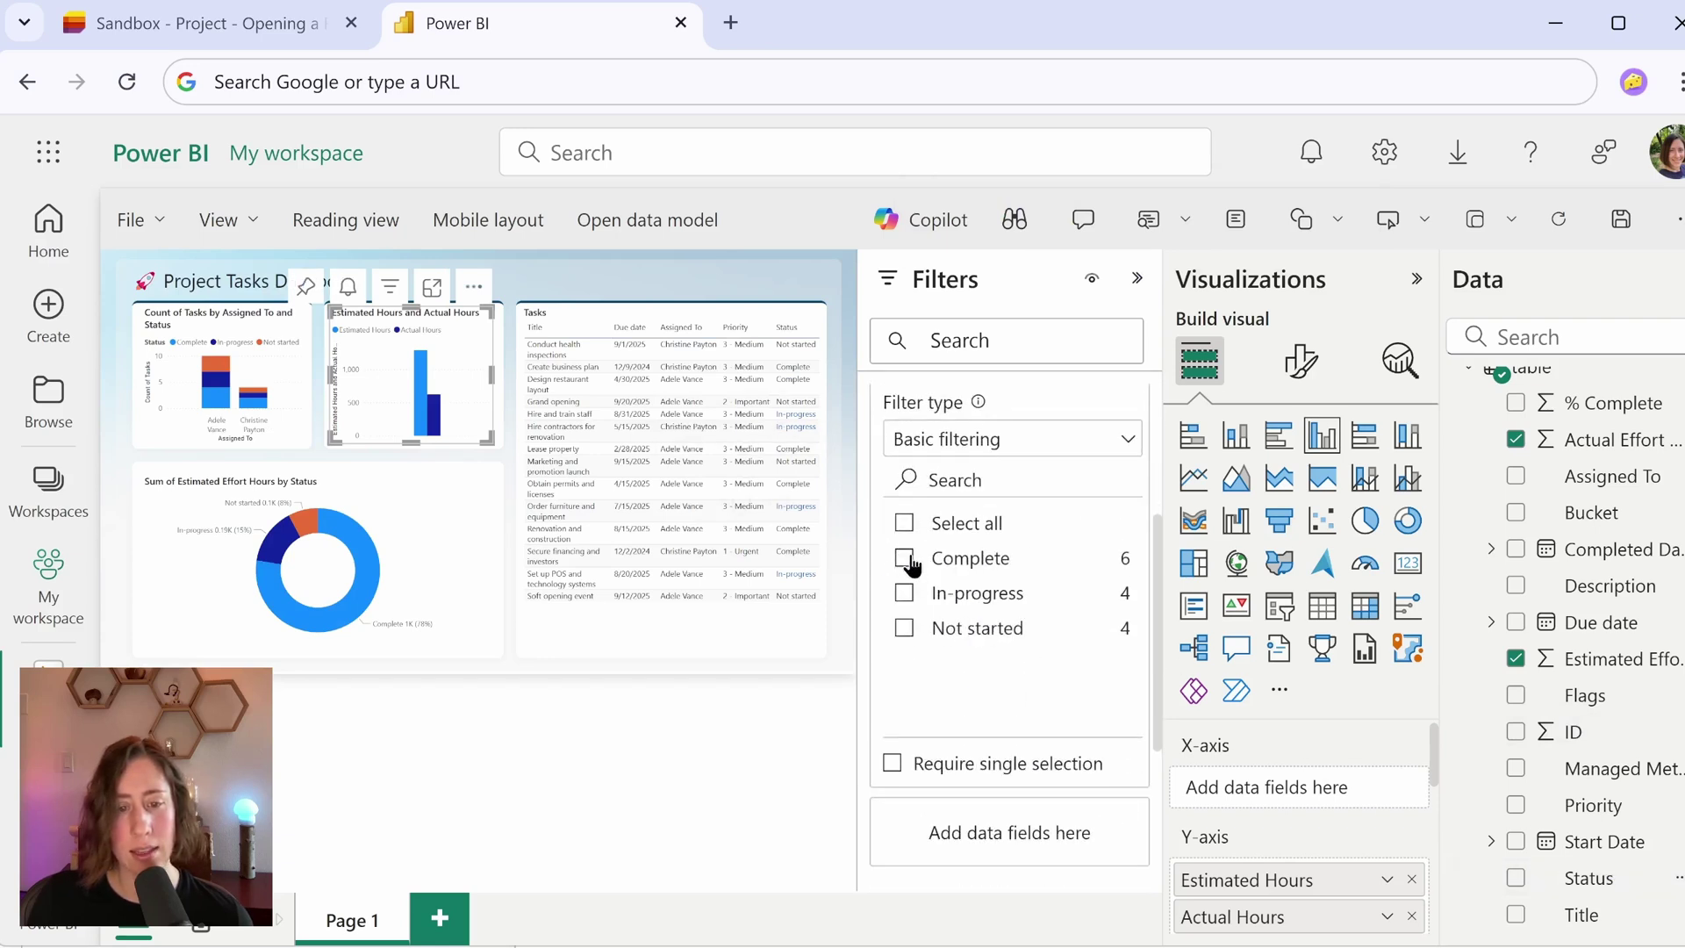
{"action": "left_click", "coordinate": [905, 558]}
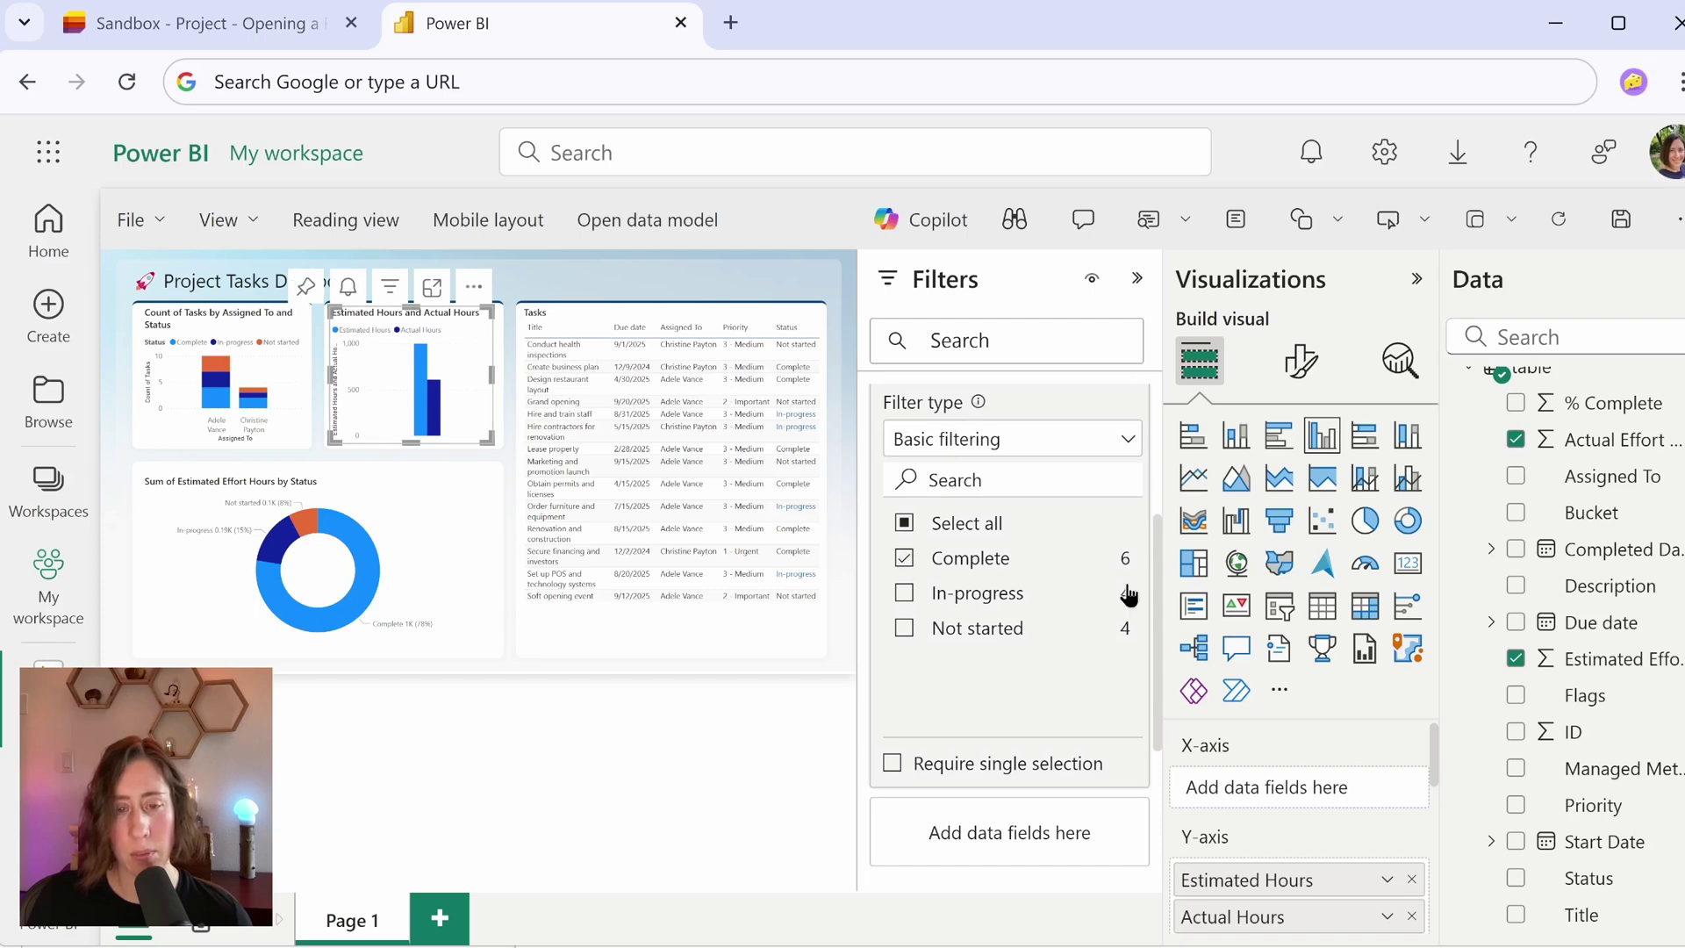
{"action": "scroll", "coordinate": [1124, 590], "scroll_direction": "up", "scroll_amount": 3}
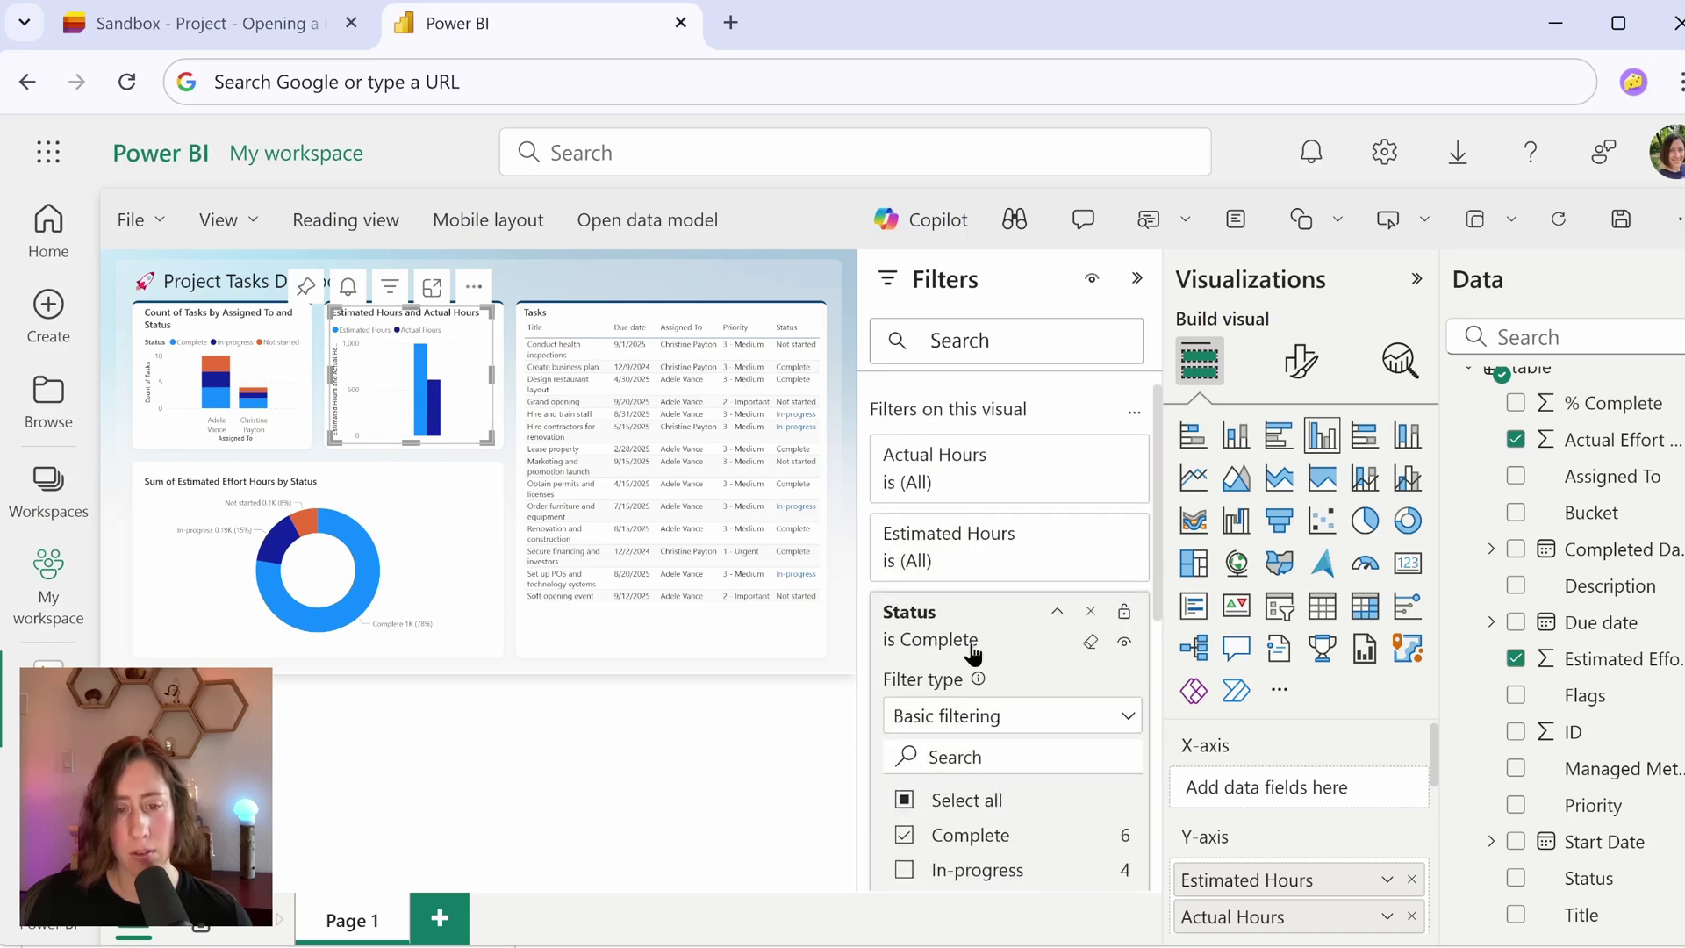
{"action": "left_click", "coordinate": [921, 621]}
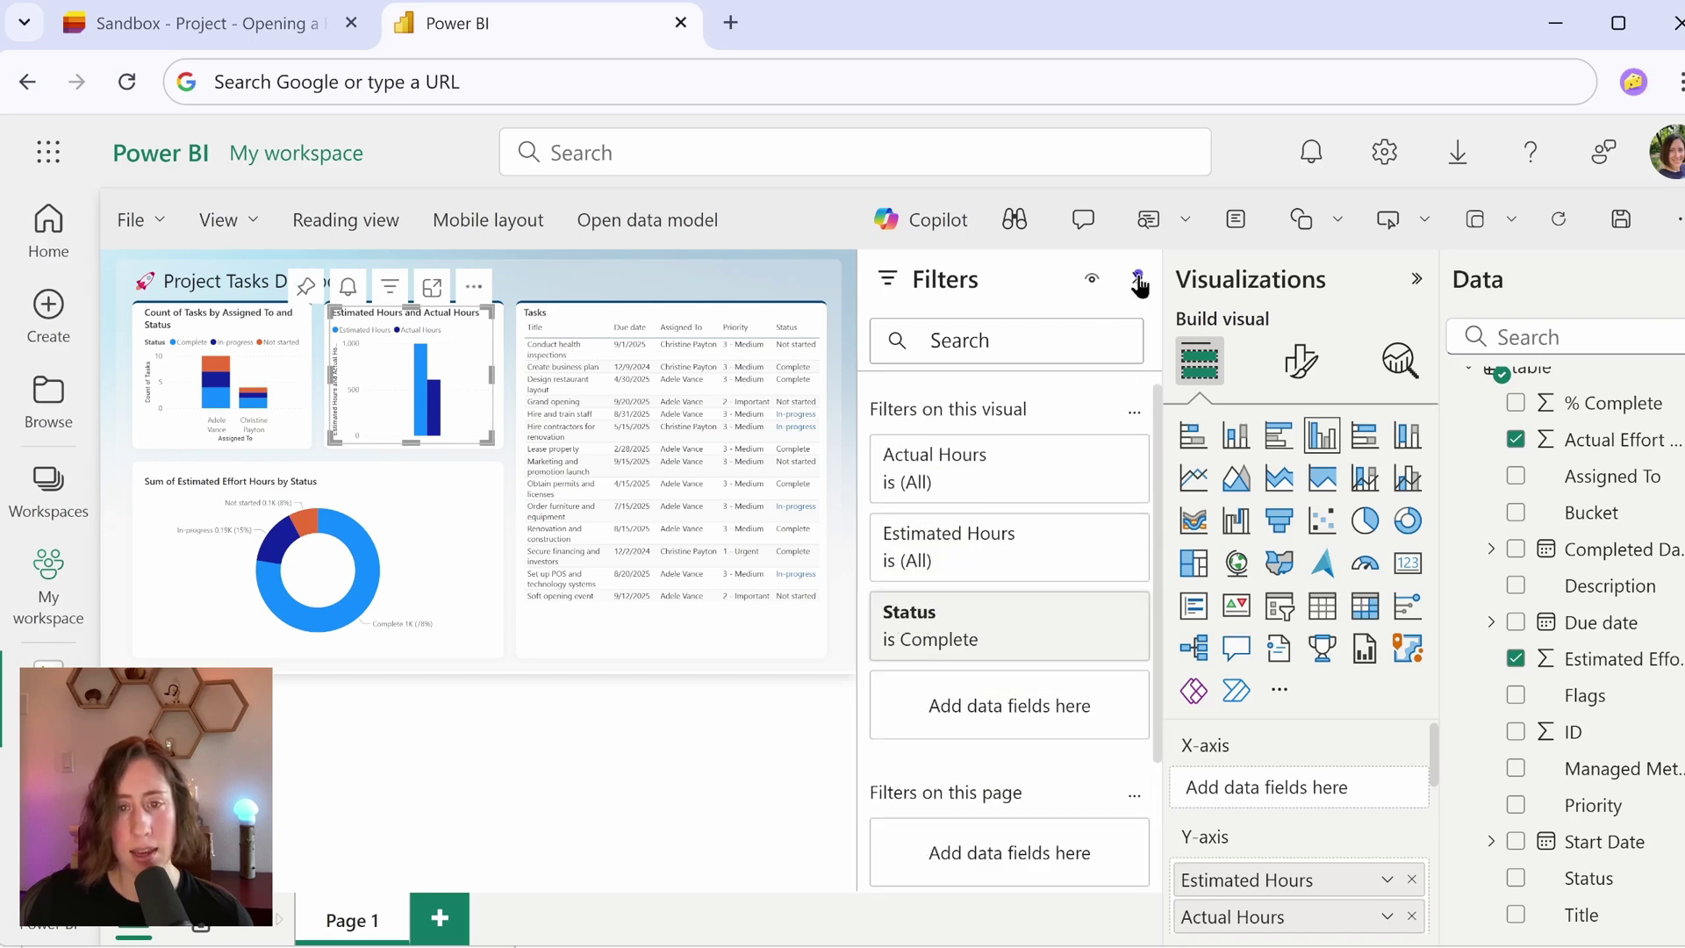
{"action": "left_click", "coordinate": [1137, 278]}
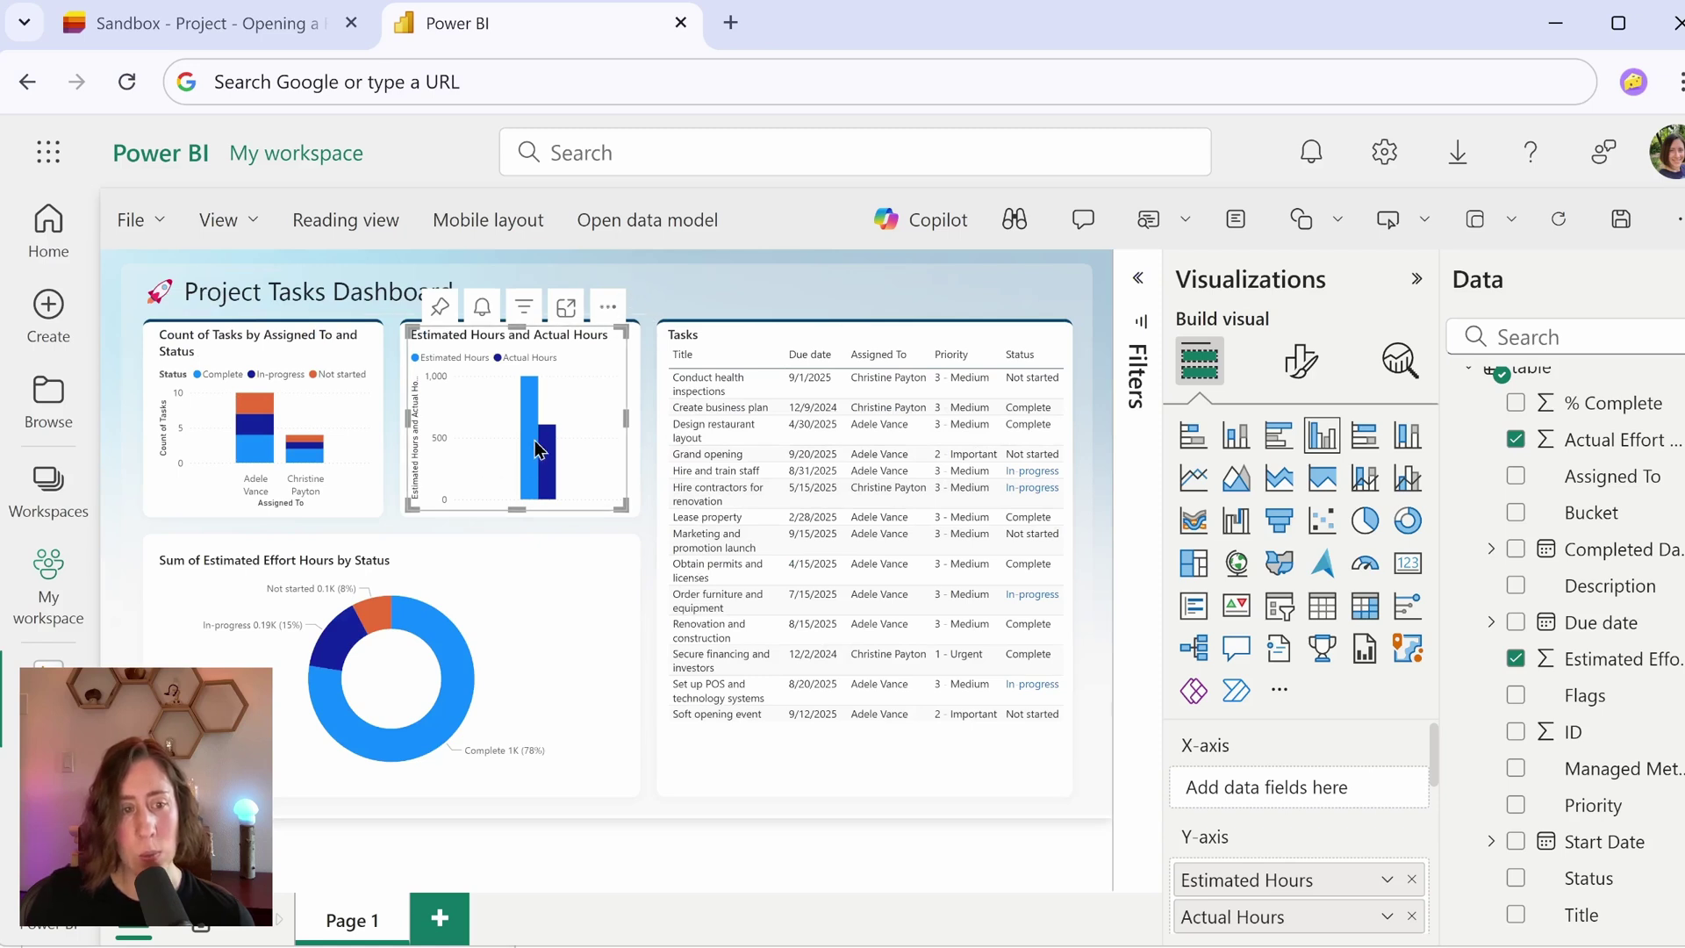
{"action": "mouse_move", "coordinate": [530, 450]}
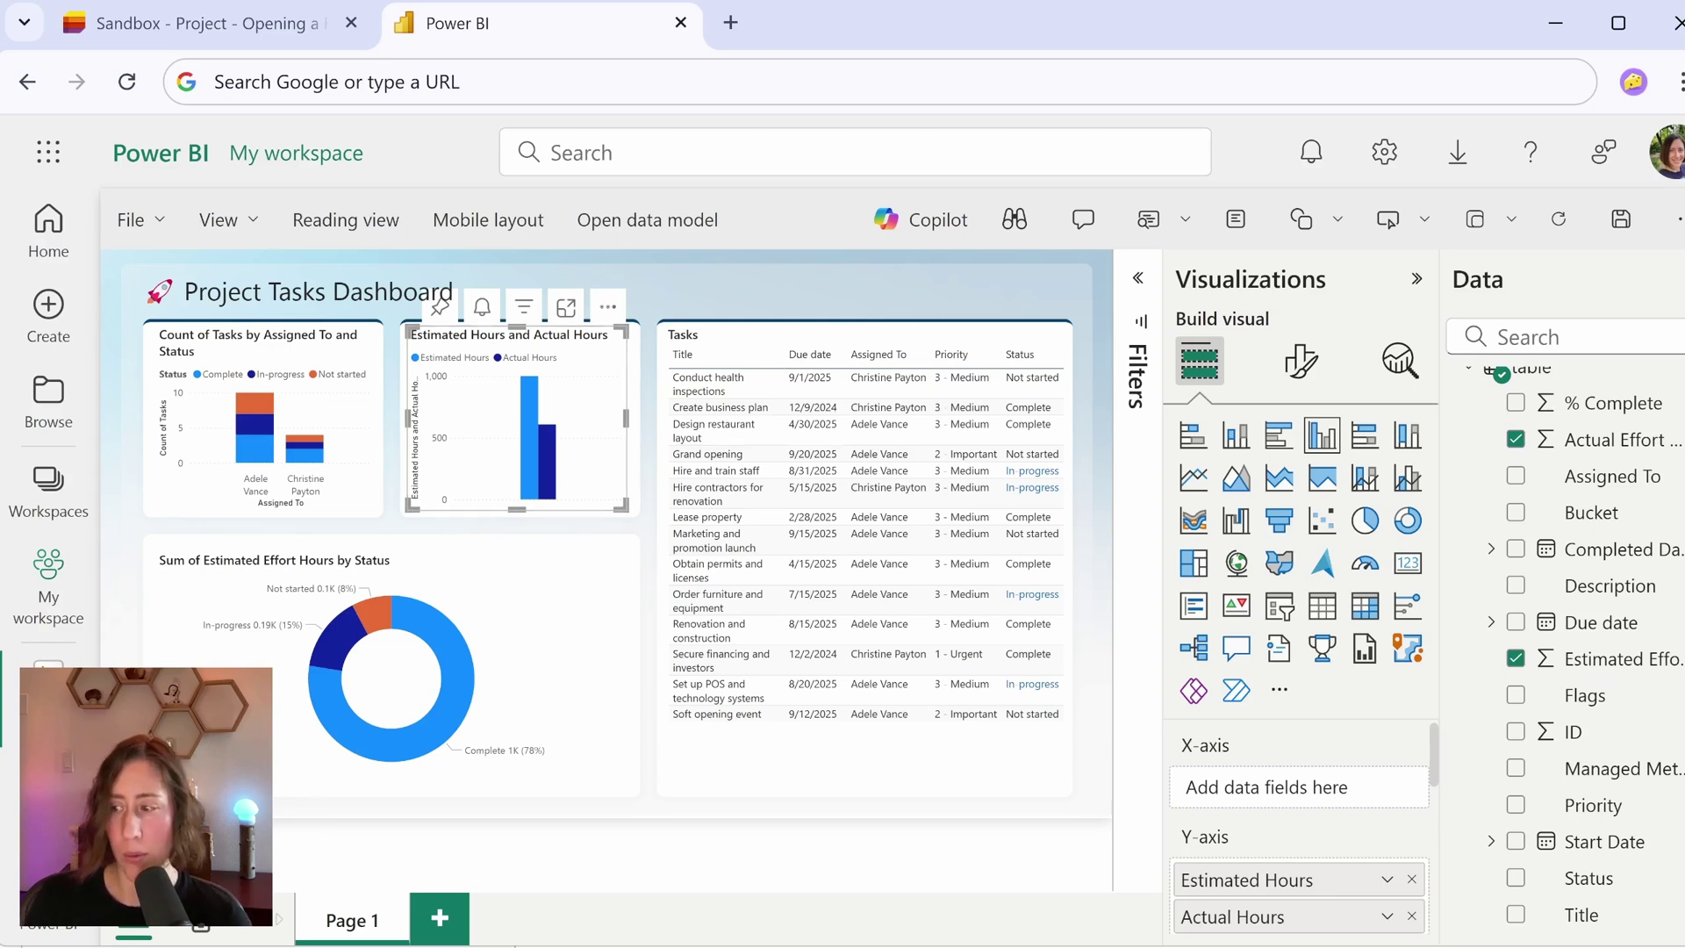
- Make the hours chart's Estimated Hours columns white
{"action": "left_click", "coordinate": [1305, 372]}
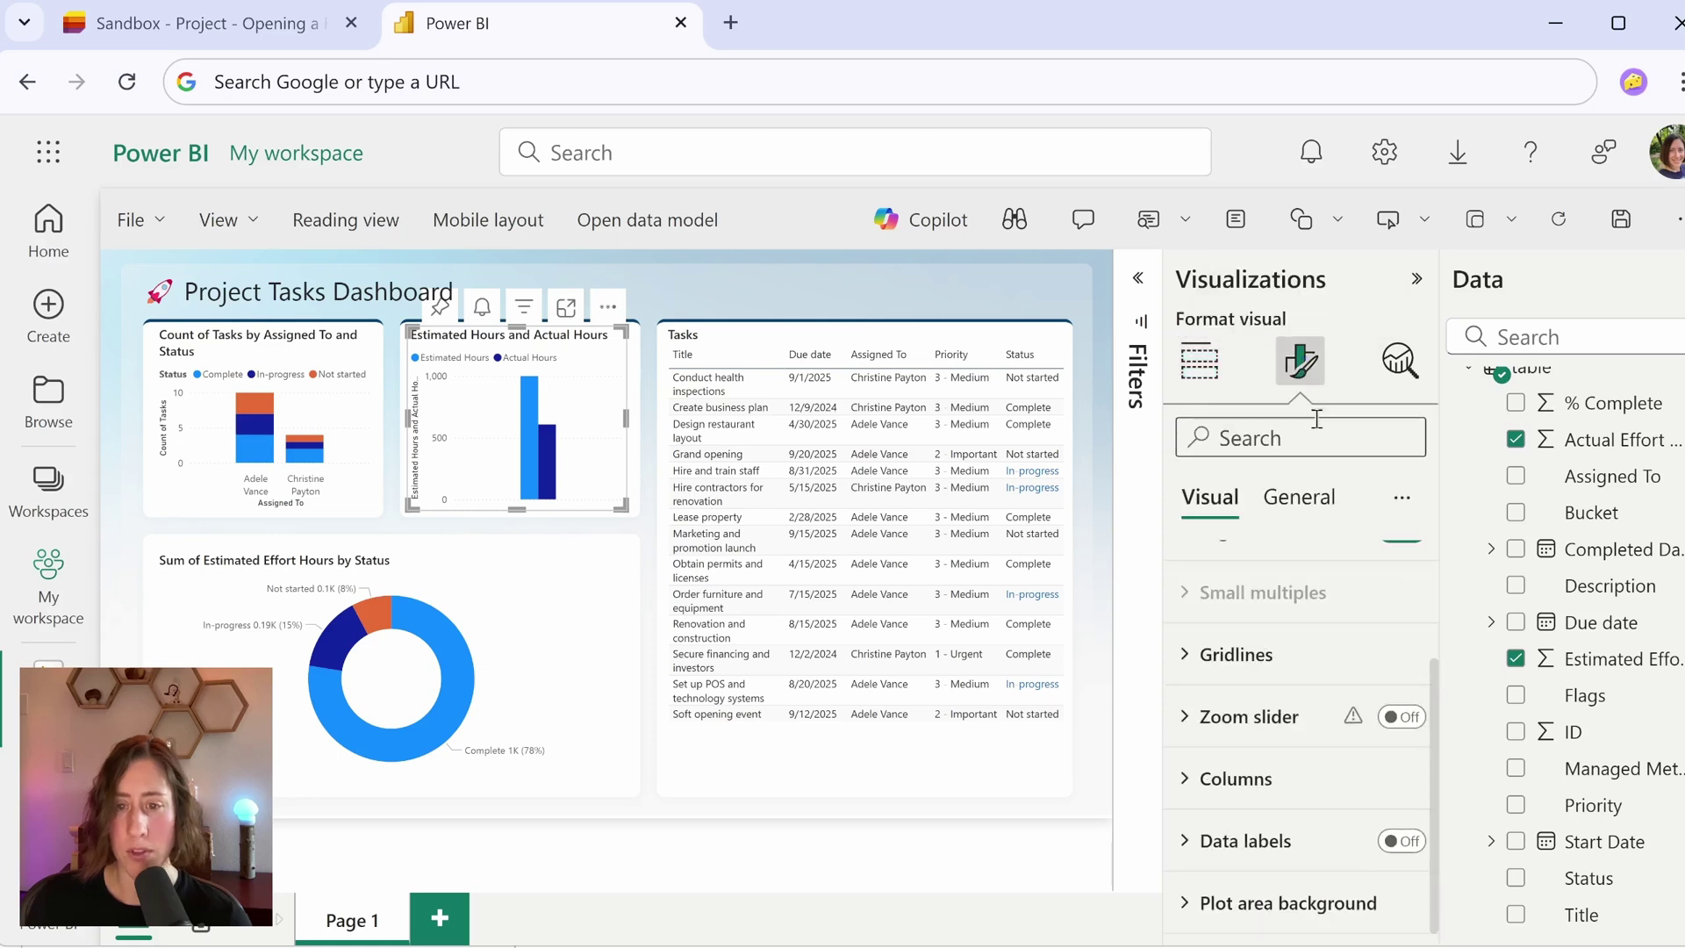
{"action": "left_click", "coordinate": [1271, 779]}
{"action": "scroll", "coordinate": [1305, 535], "scroll_direction": "down", "scroll_amount": 5}
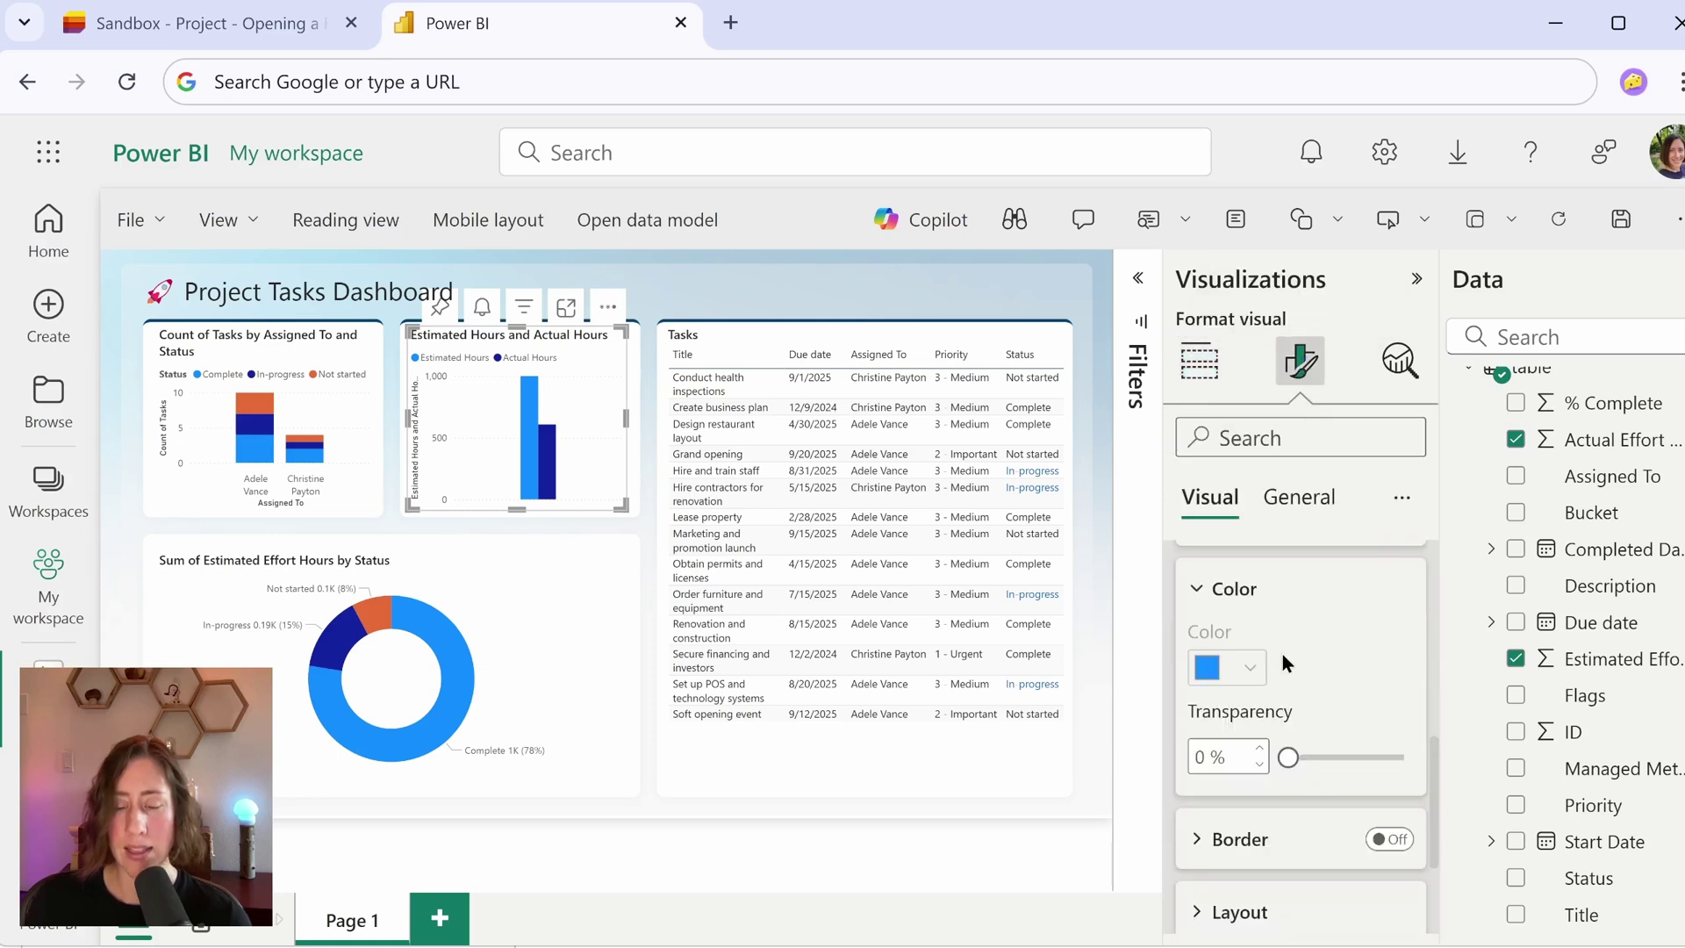
{"action": "scroll", "coordinate": [1266, 662], "scroll_direction": "up", "scroll_amount": 2}
{"action": "left_click", "coordinate": [1281, 655]}
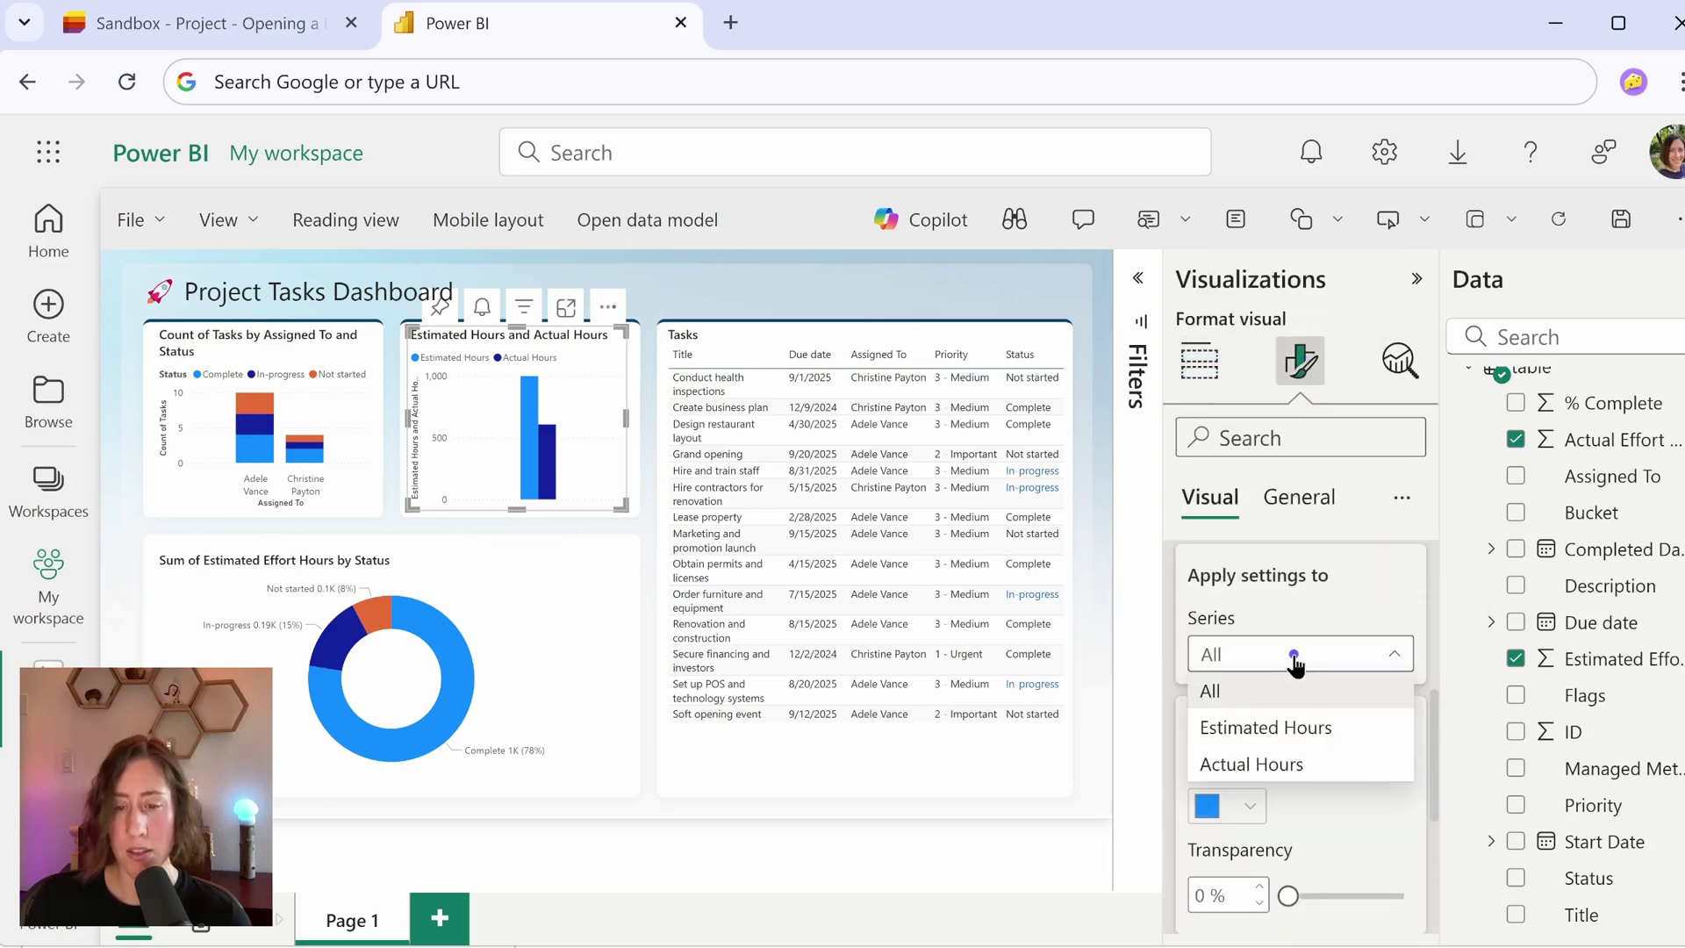
{"action": "left_click", "coordinate": [1305, 742]}
{"action": "left_click", "coordinate": [1240, 804]}
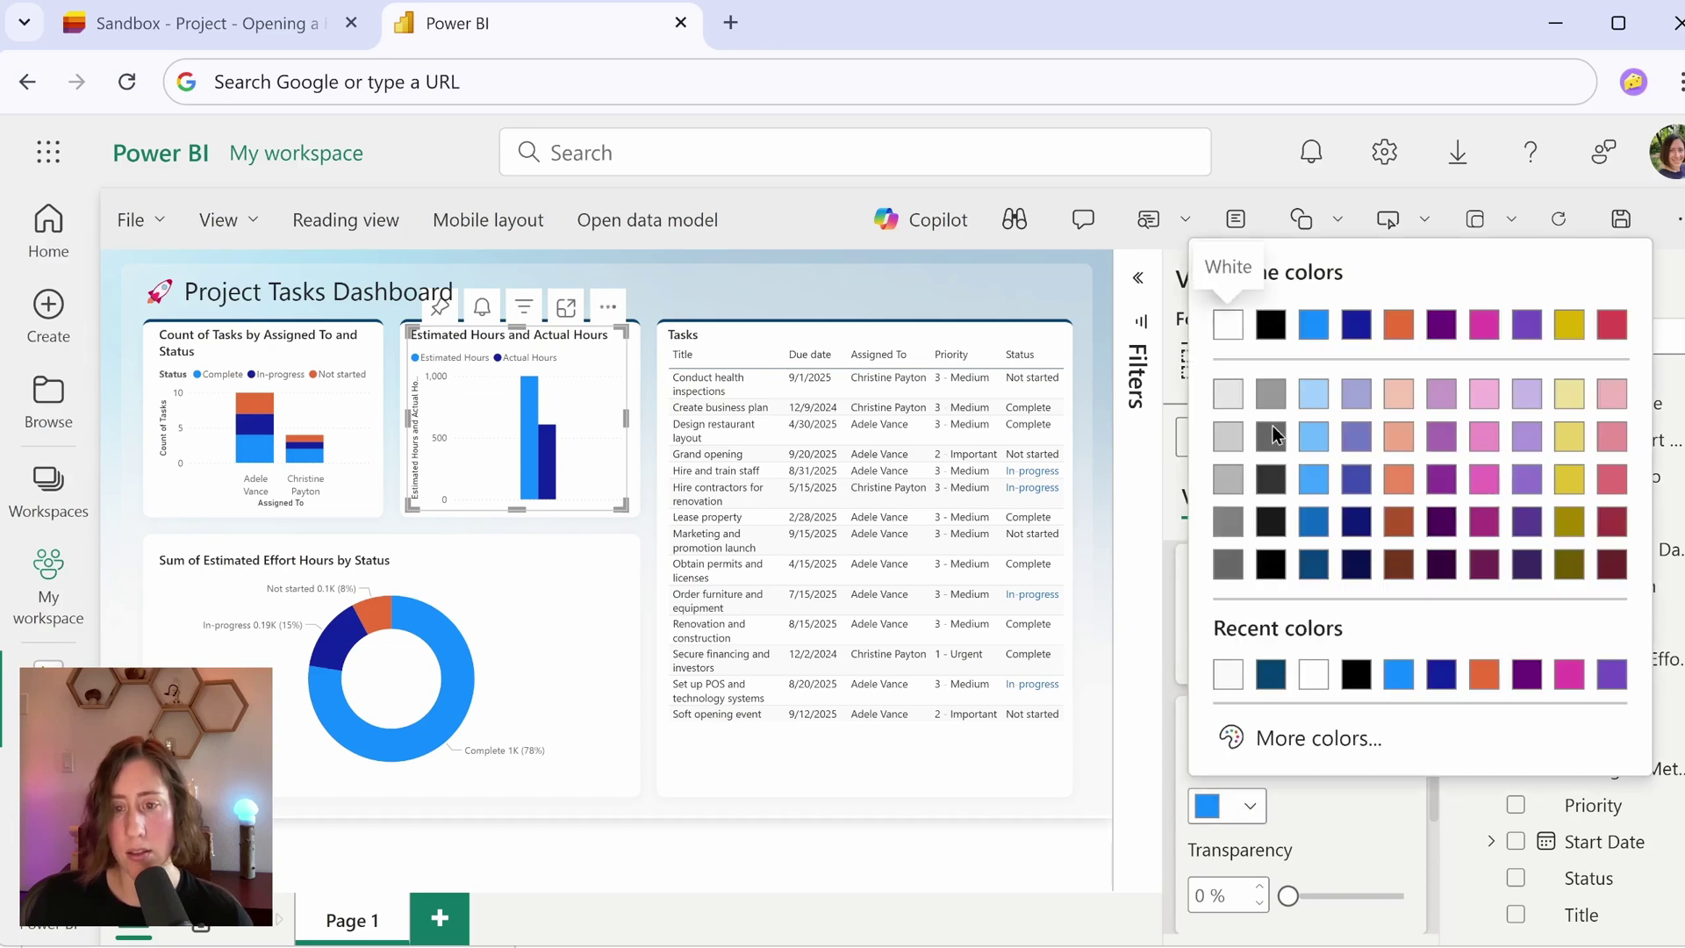
{"action": "left_click", "coordinate": [1226, 677]}
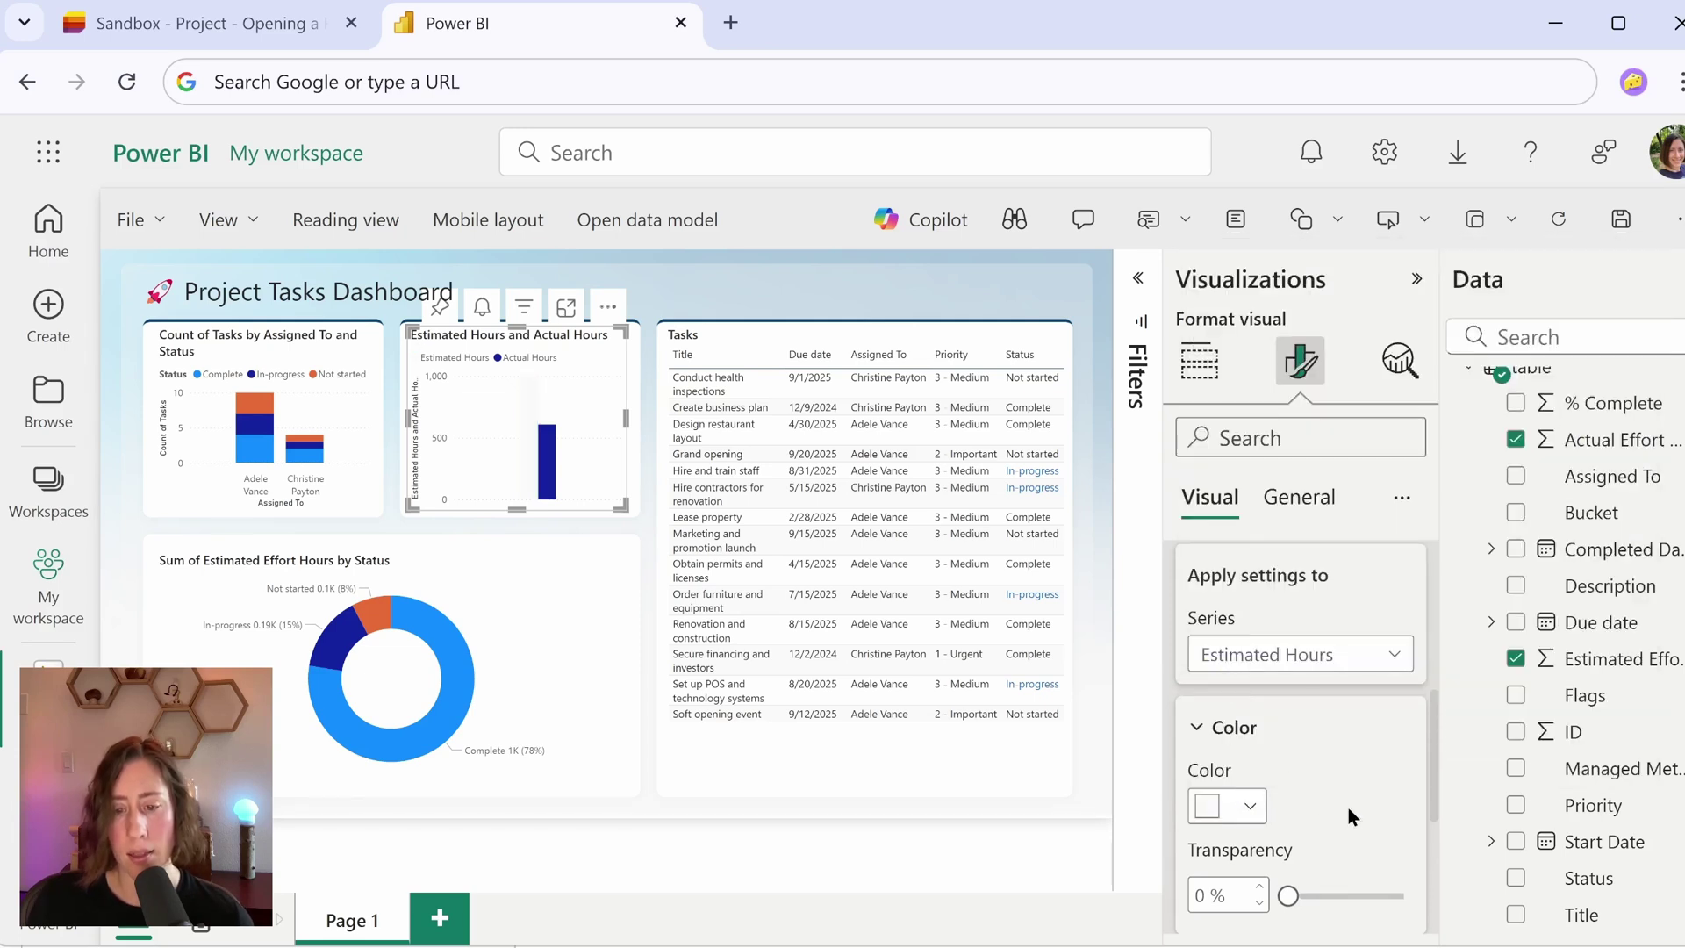
- Turn on a dark blue #224372 border for the Estimated Hours columns
{"action": "scroll", "coordinate": [1352, 816], "scroll_direction": "down", "scroll_amount": 3}
{"action": "left_click", "coordinate": [1395, 701]}
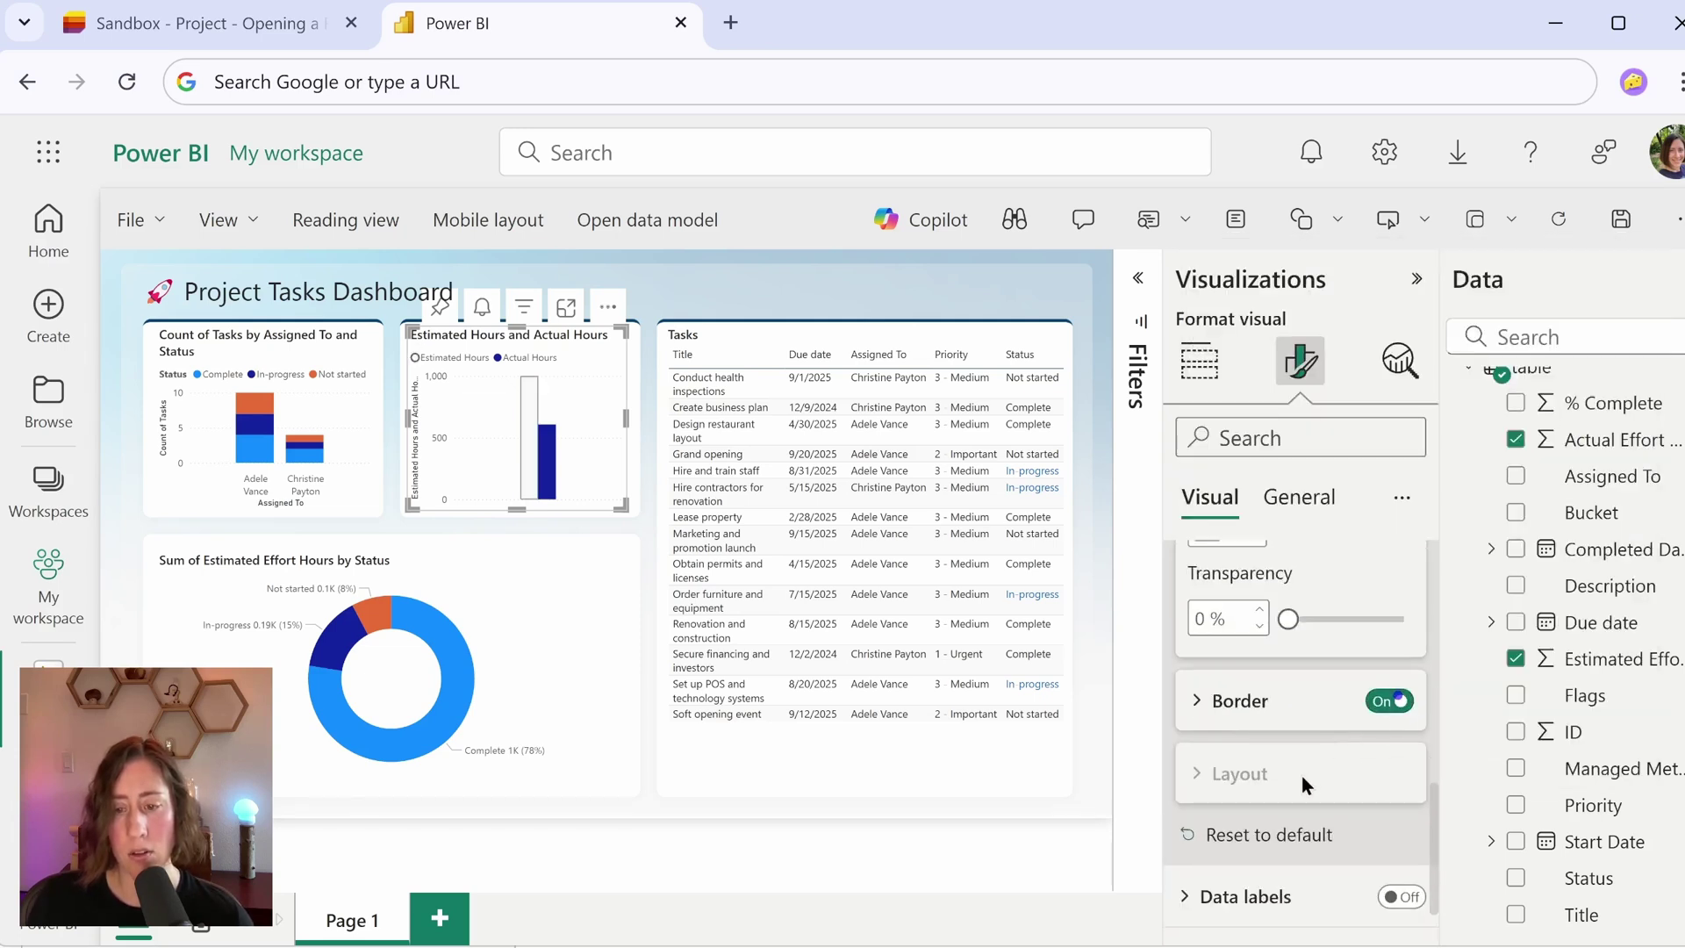
{"action": "left_click", "coordinate": [1240, 721]}
{"action": "left_click", "coordinate": [1246, 823]}
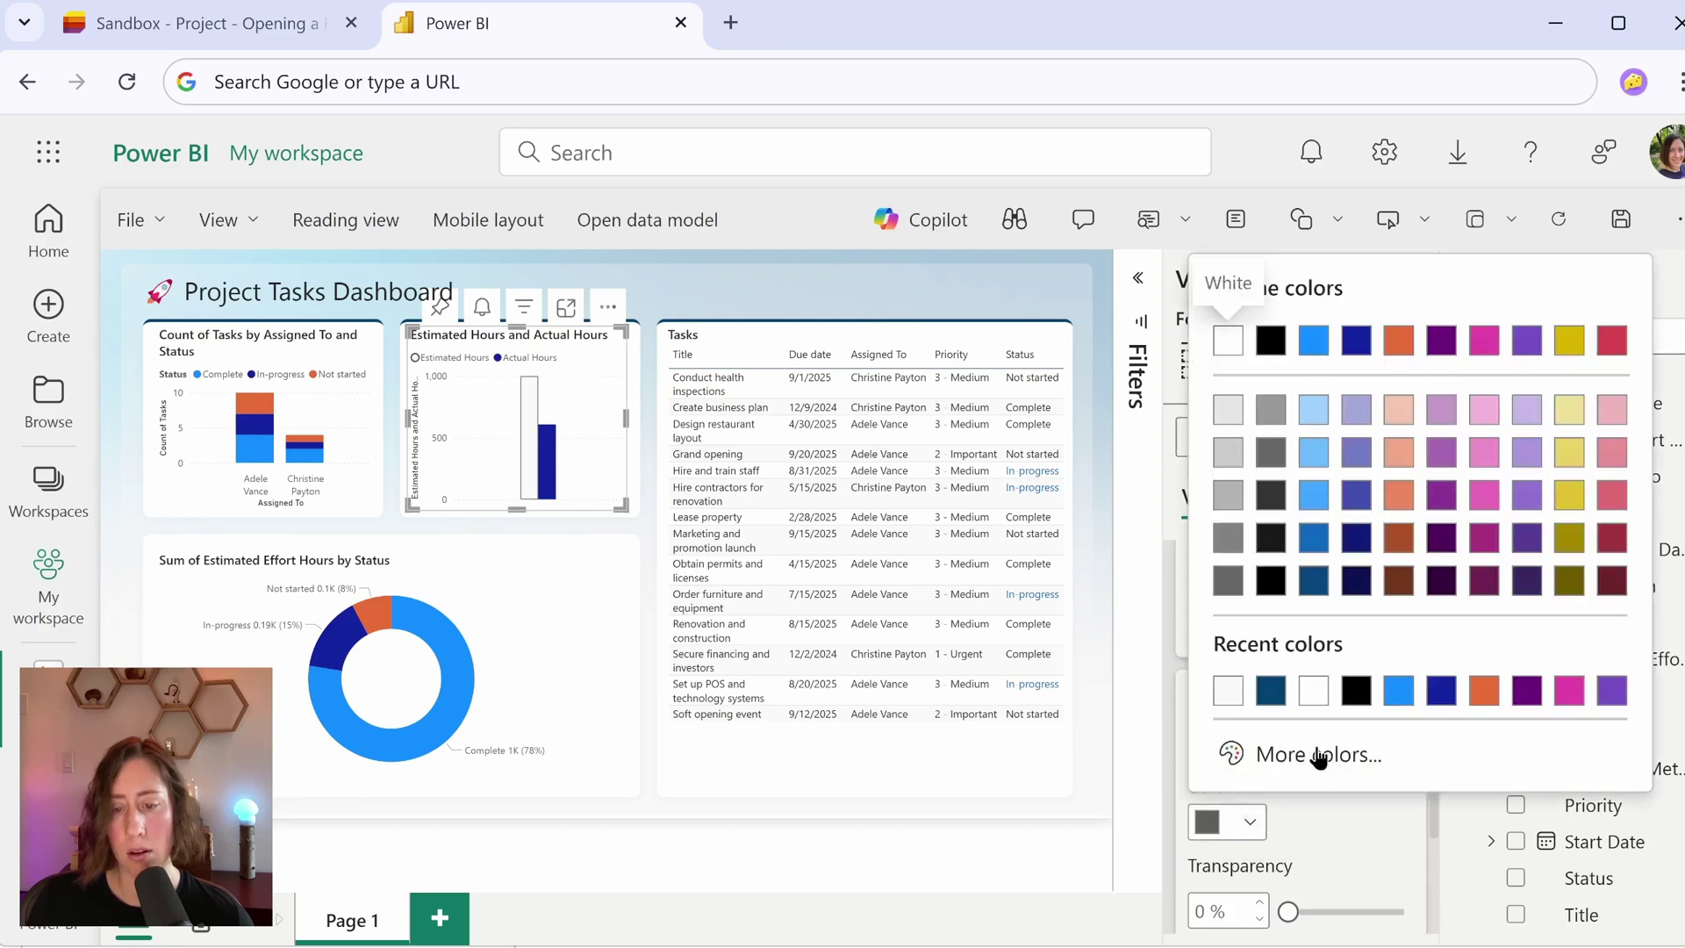
{"action": "left_click", "coordinate": [1316, 755]}
{"action": "left_click", "coordinate": [1284, 753]}
{"action": "left_click", "coordinate": [1266, 744]}
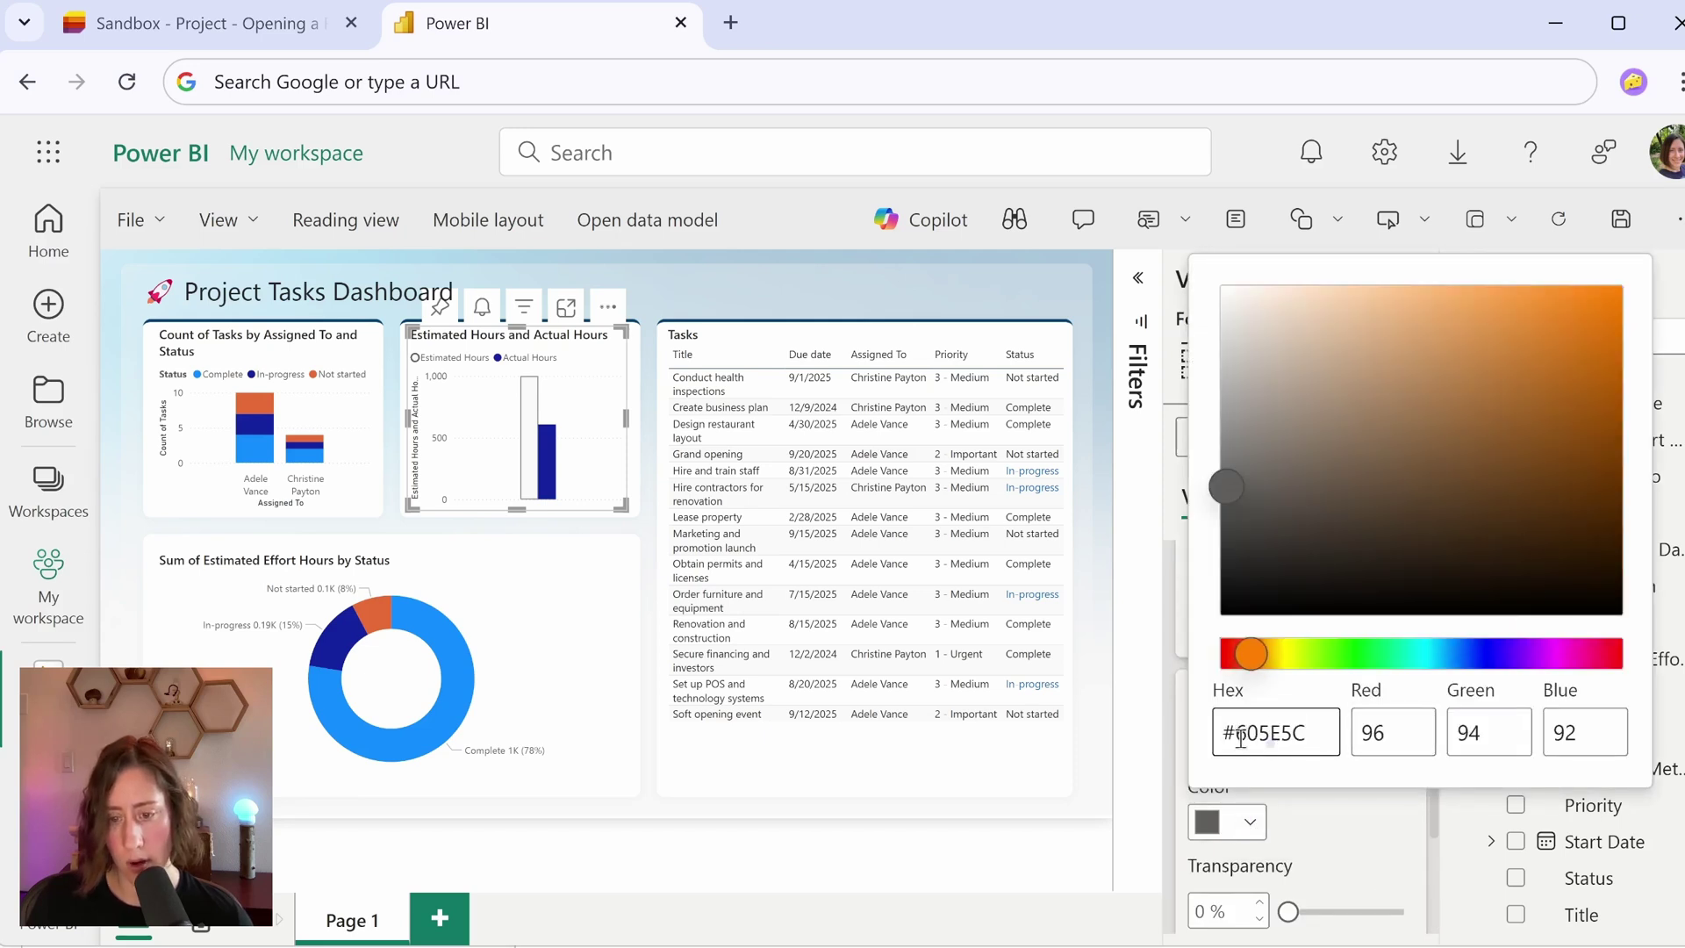
{"action": "left_click_drag", "start_coordinate": [1240, 737], "coordinate": [1336, 735]}
{"action": "type", "text": "#224372"}
{"action": "key", "text": "Return"}
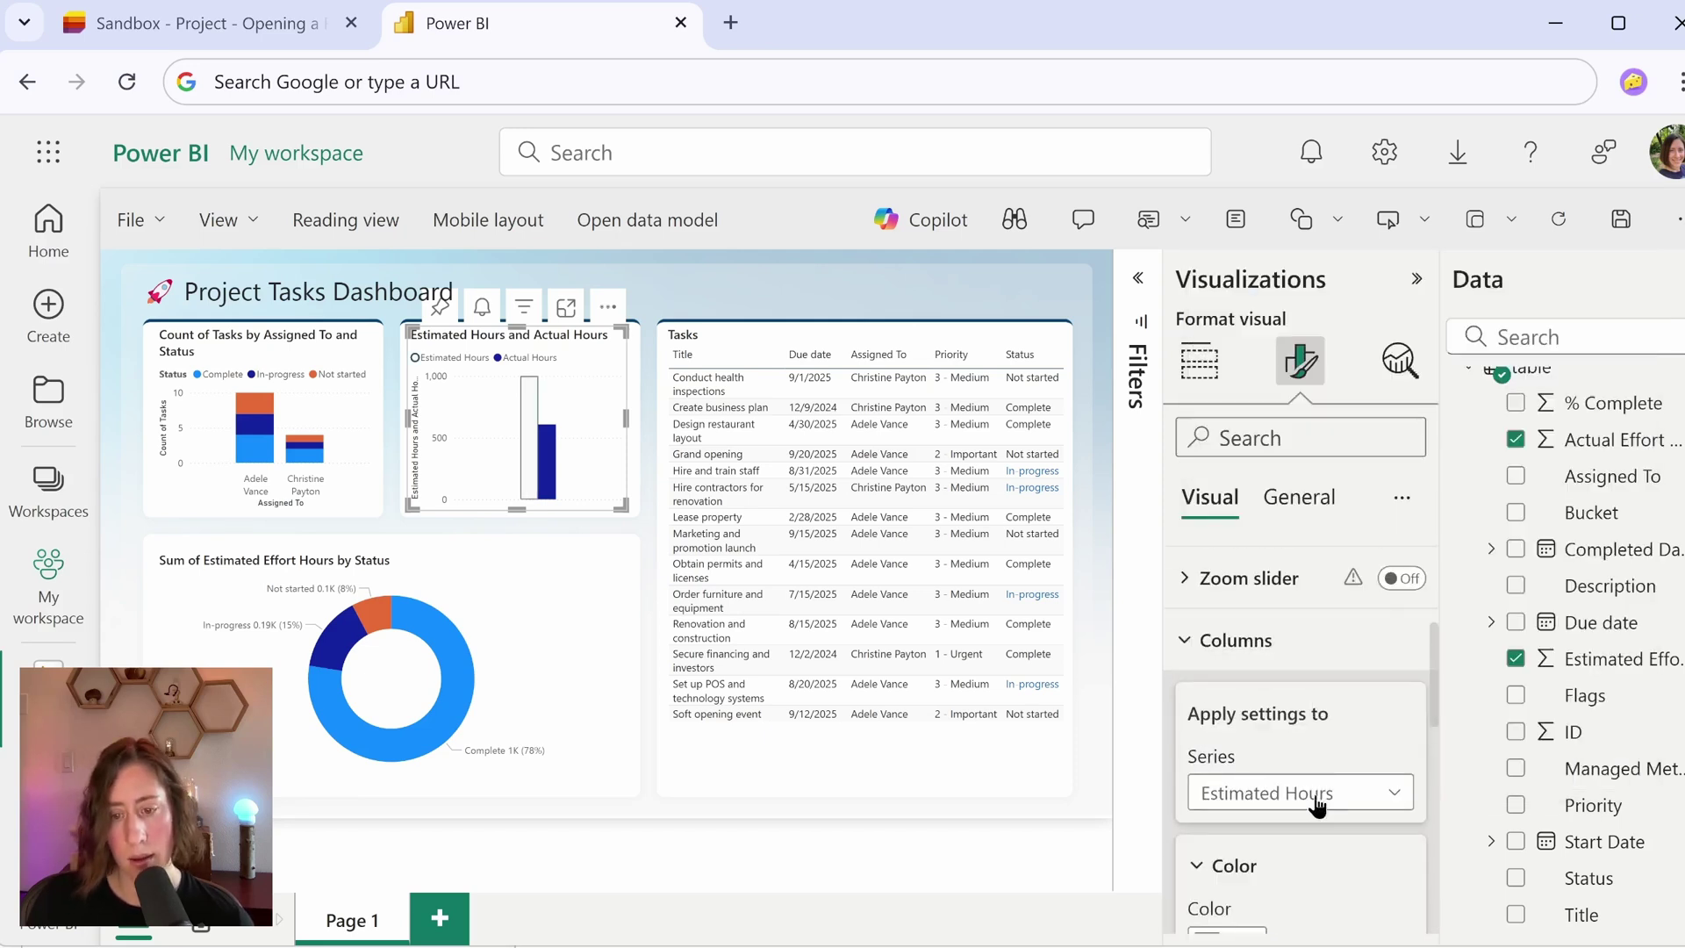
- Colour the Actual Hours columns dark teal
{"action": "left_click", "coordinate": [1316, 804]}
{"action": "left_click", "coordinate": [1288, 902]}
{"action": "scroll", "coordinate": [1351, 860], "scroll_direction": "down", "scroll_amount": 3}
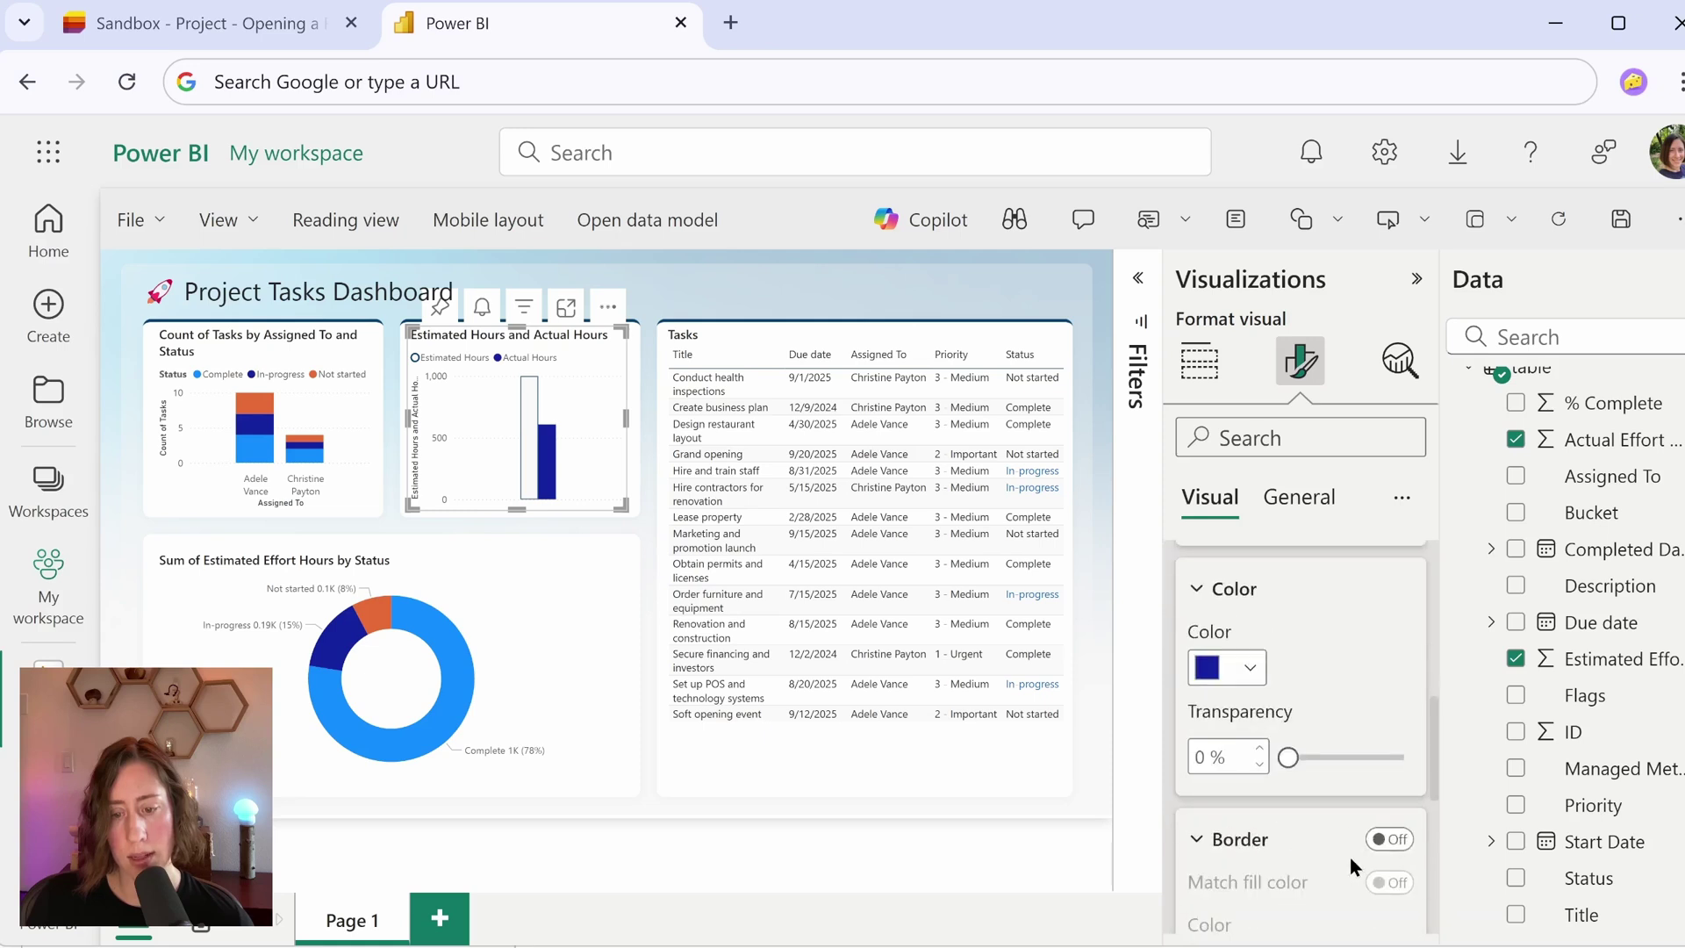
{"action": "left_click", "coordinate": [1250, 669]}
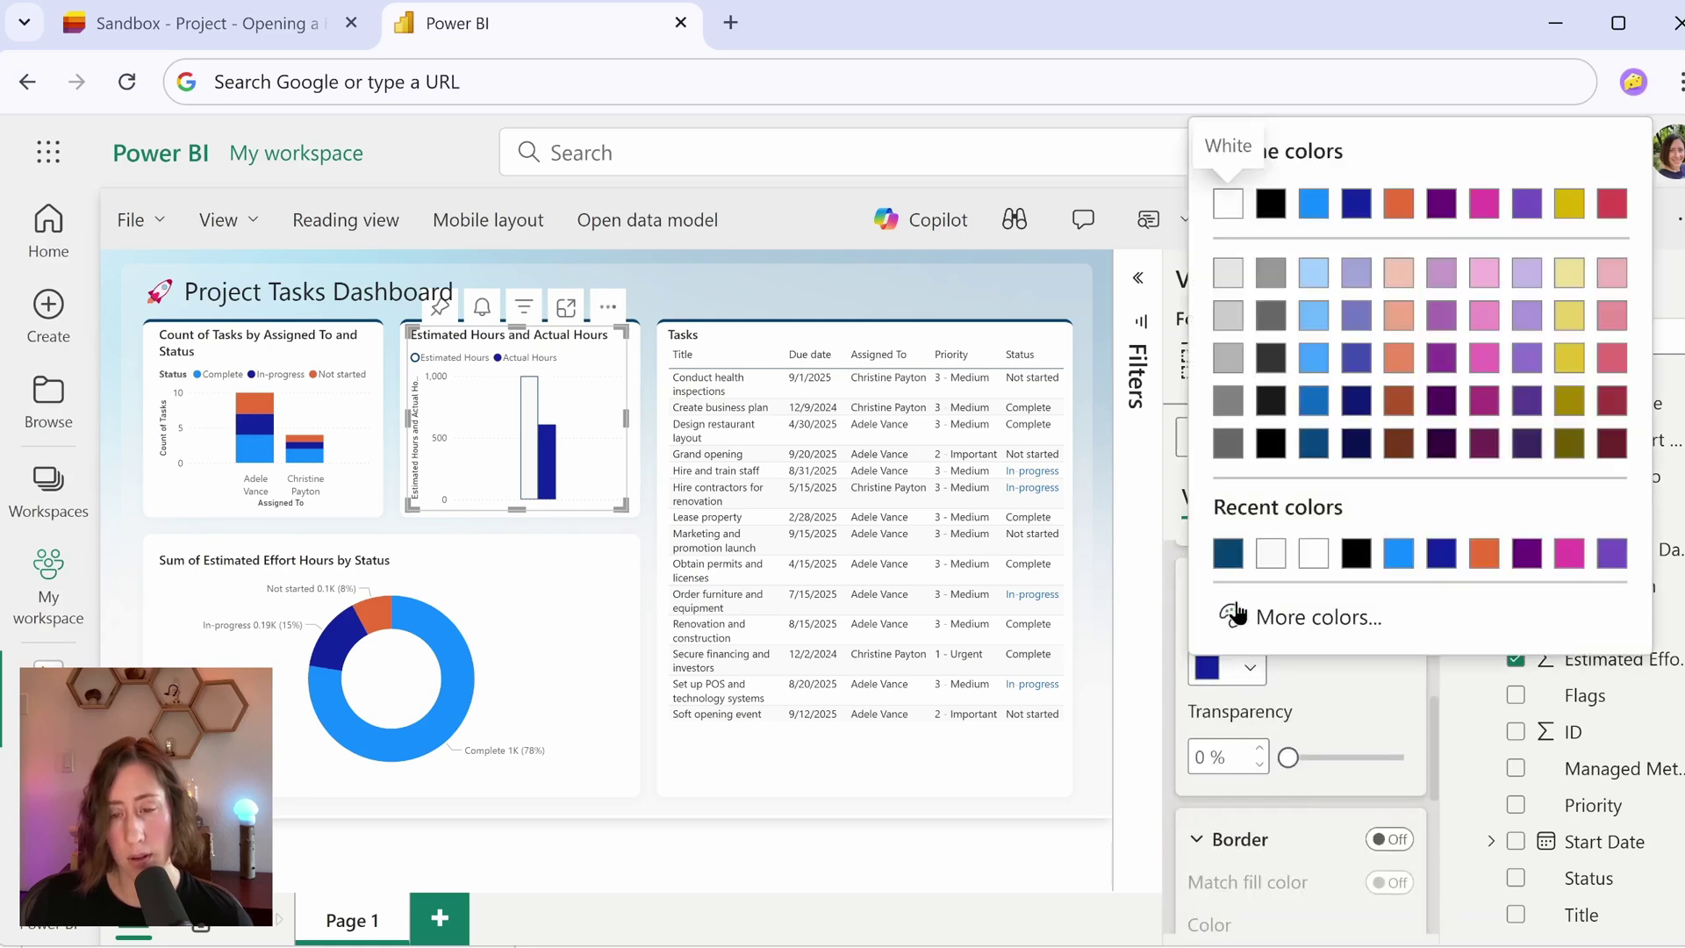
{"action": "left_click", "coordinate": [1228, 553]}
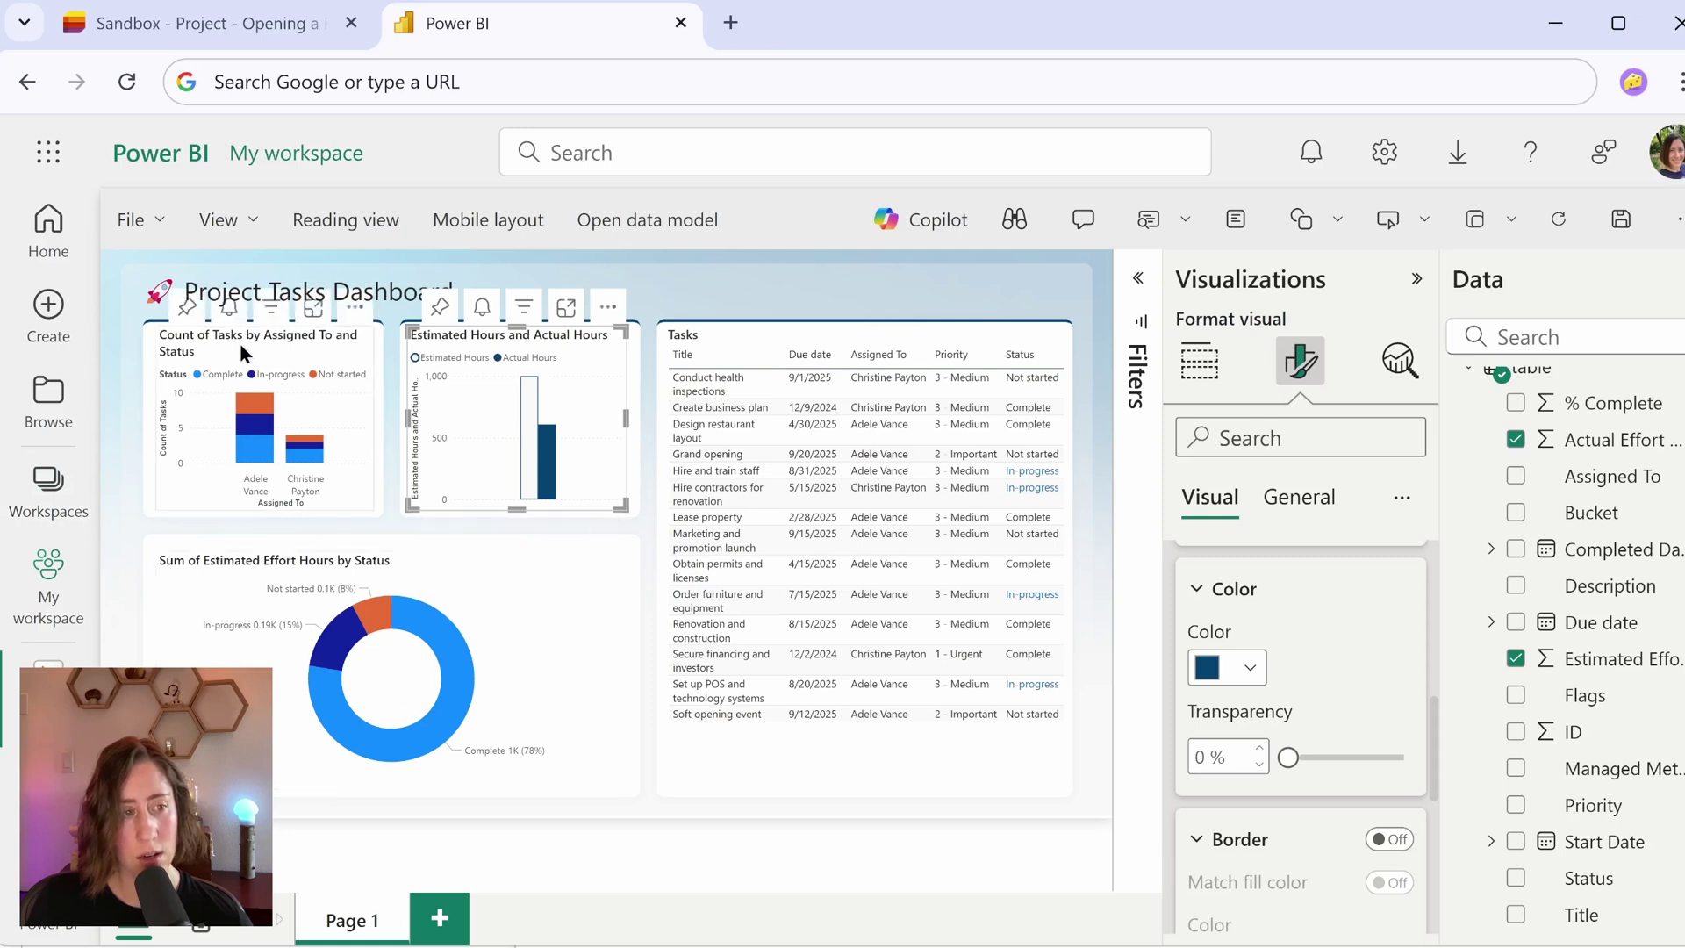
- Colour the Count of Tasks chart's Complete bars dark teal
{"action": "left_click", "coordinate": [241, 352]}
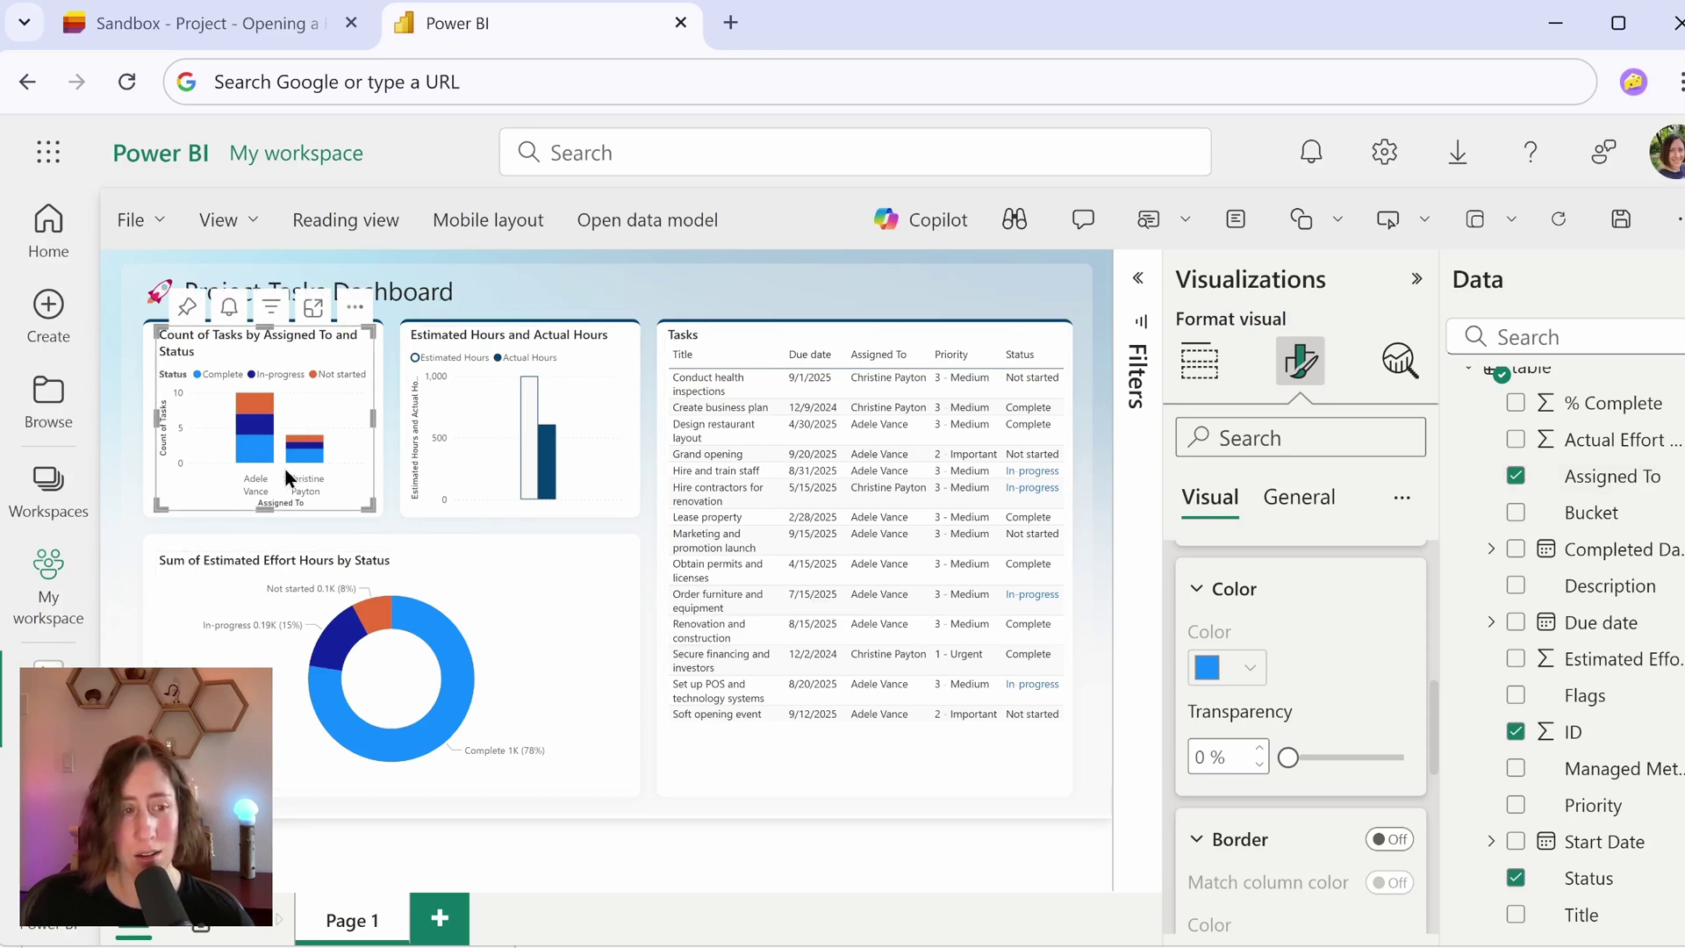
{"action": "scroll", "coordinate": [1299, 693], "scroll_direction": "up", "scroll_amount": 2}
{"action": "left_click", "coordinate": [1300, 681]}
{"action": "left_click", "coordinate": [1256, 753]}
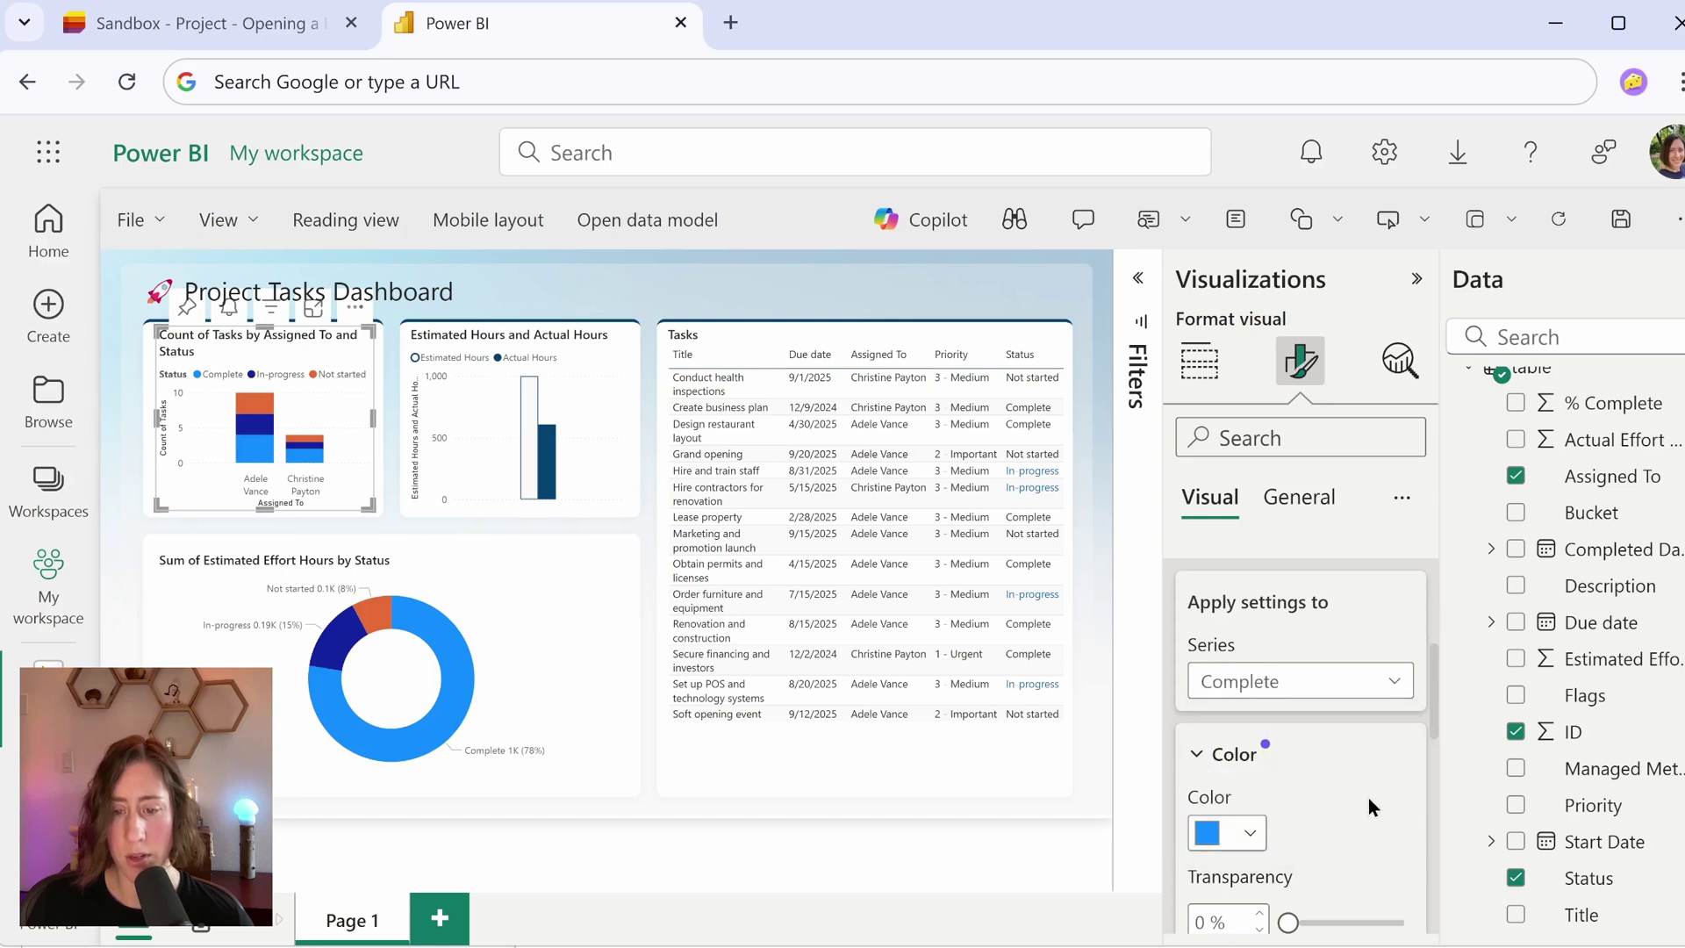
{"action": "scroll", "coordinate": [1373, 805], "scroll_direction": "down", "scroll_amount": 2}
{"action": "left_click", "coordinate": [1248, 694]}
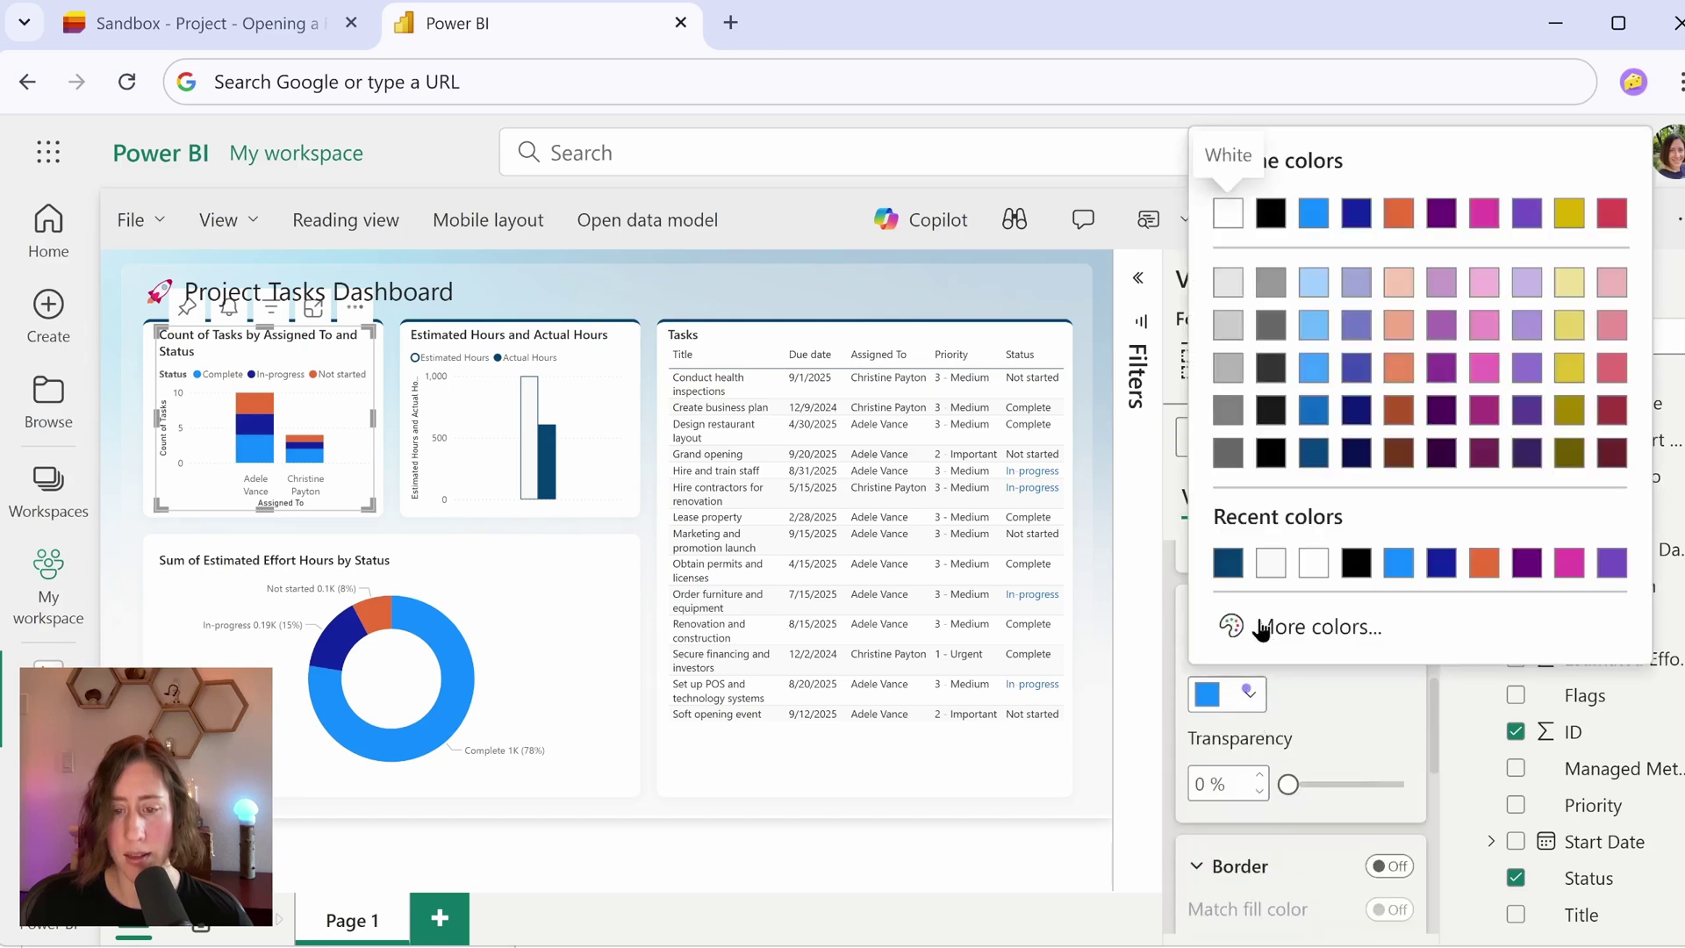
{"action": "left_click", "coordinate": [1226, 568]}
- Set the In progress bars to the custom blue #2475AF
{"action": "left_click", "coordinate": [1298, 544]}
{"action": "left_click", "coordinate": [1297, 651]}
{"action": "left_click", "coordinate": [1238, 700]}
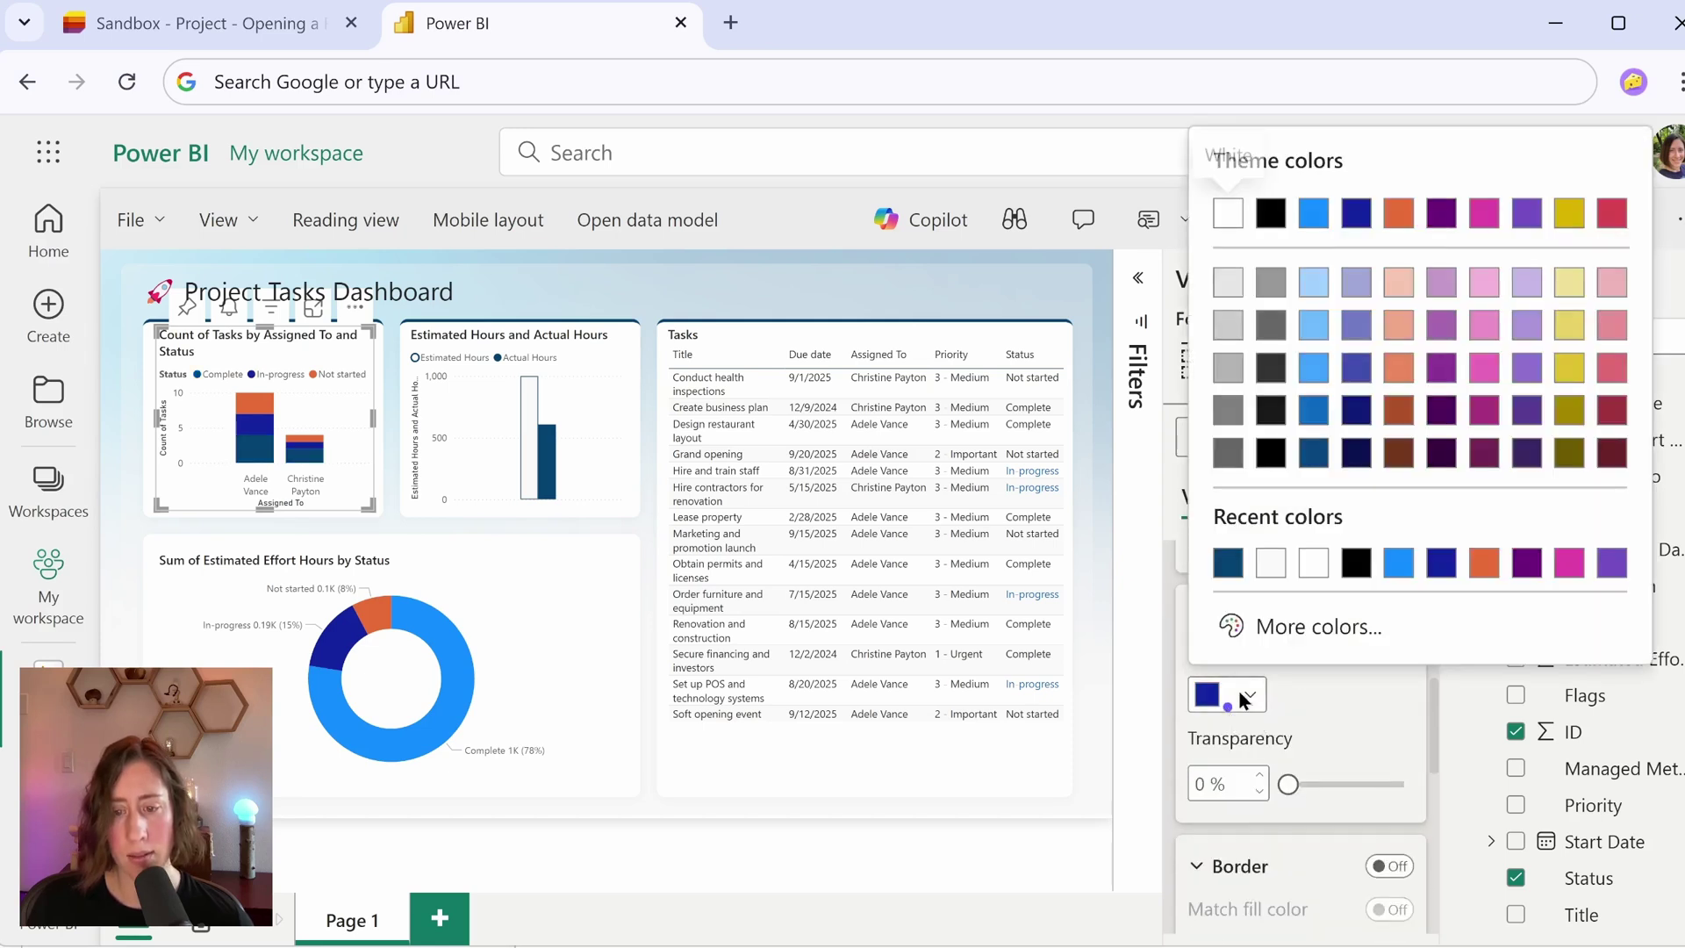
{"action": "left_click", "coordinate": [1281, 625]}
{"action": "double_click", "coordinate": [1253, 608]}
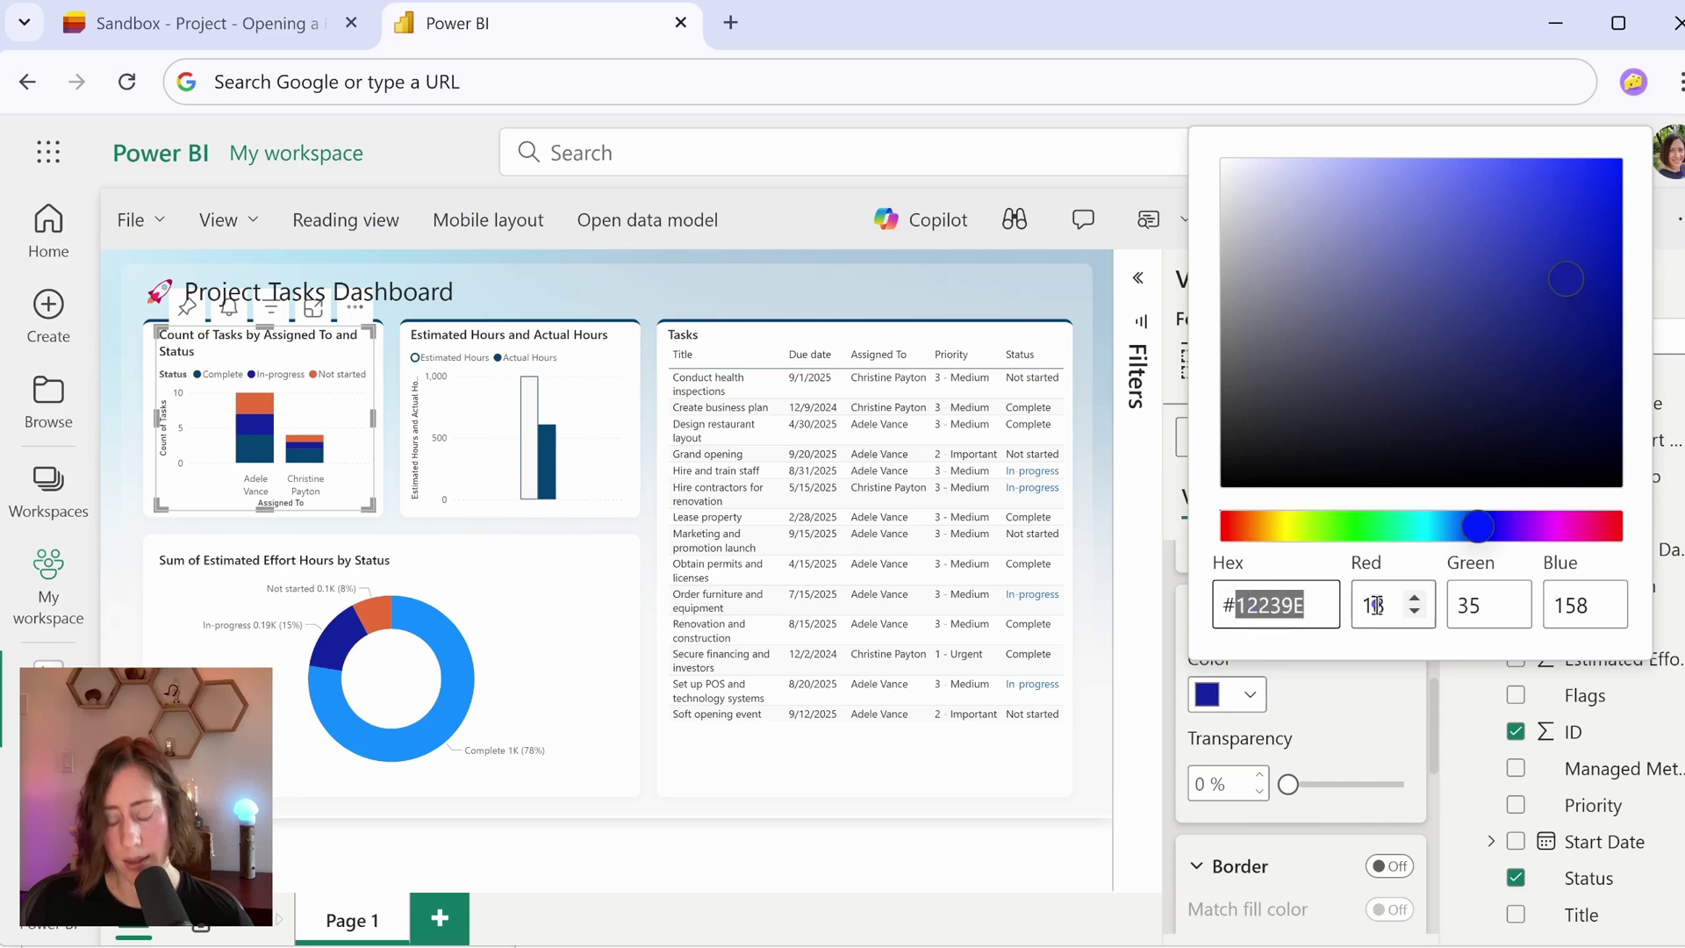
{"action": "type", "text": "024372"}
{"action": "left_click", "coordinate": [1544, 283]}
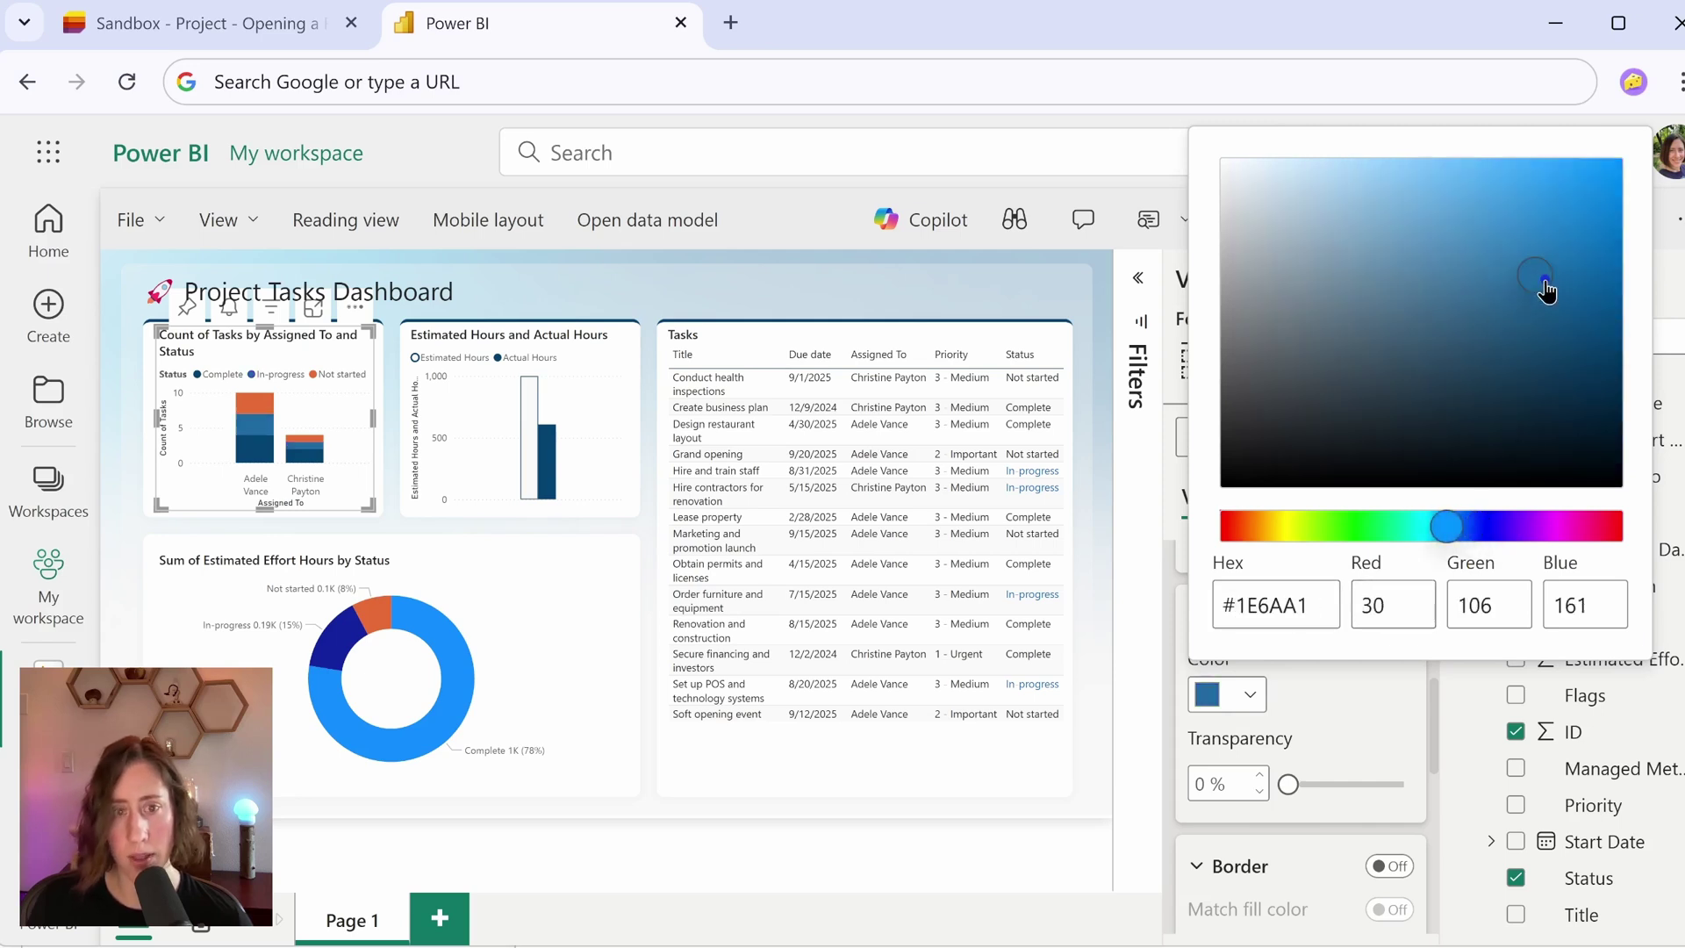
{"action": "left_click", "coordinate": [1534, 263]}
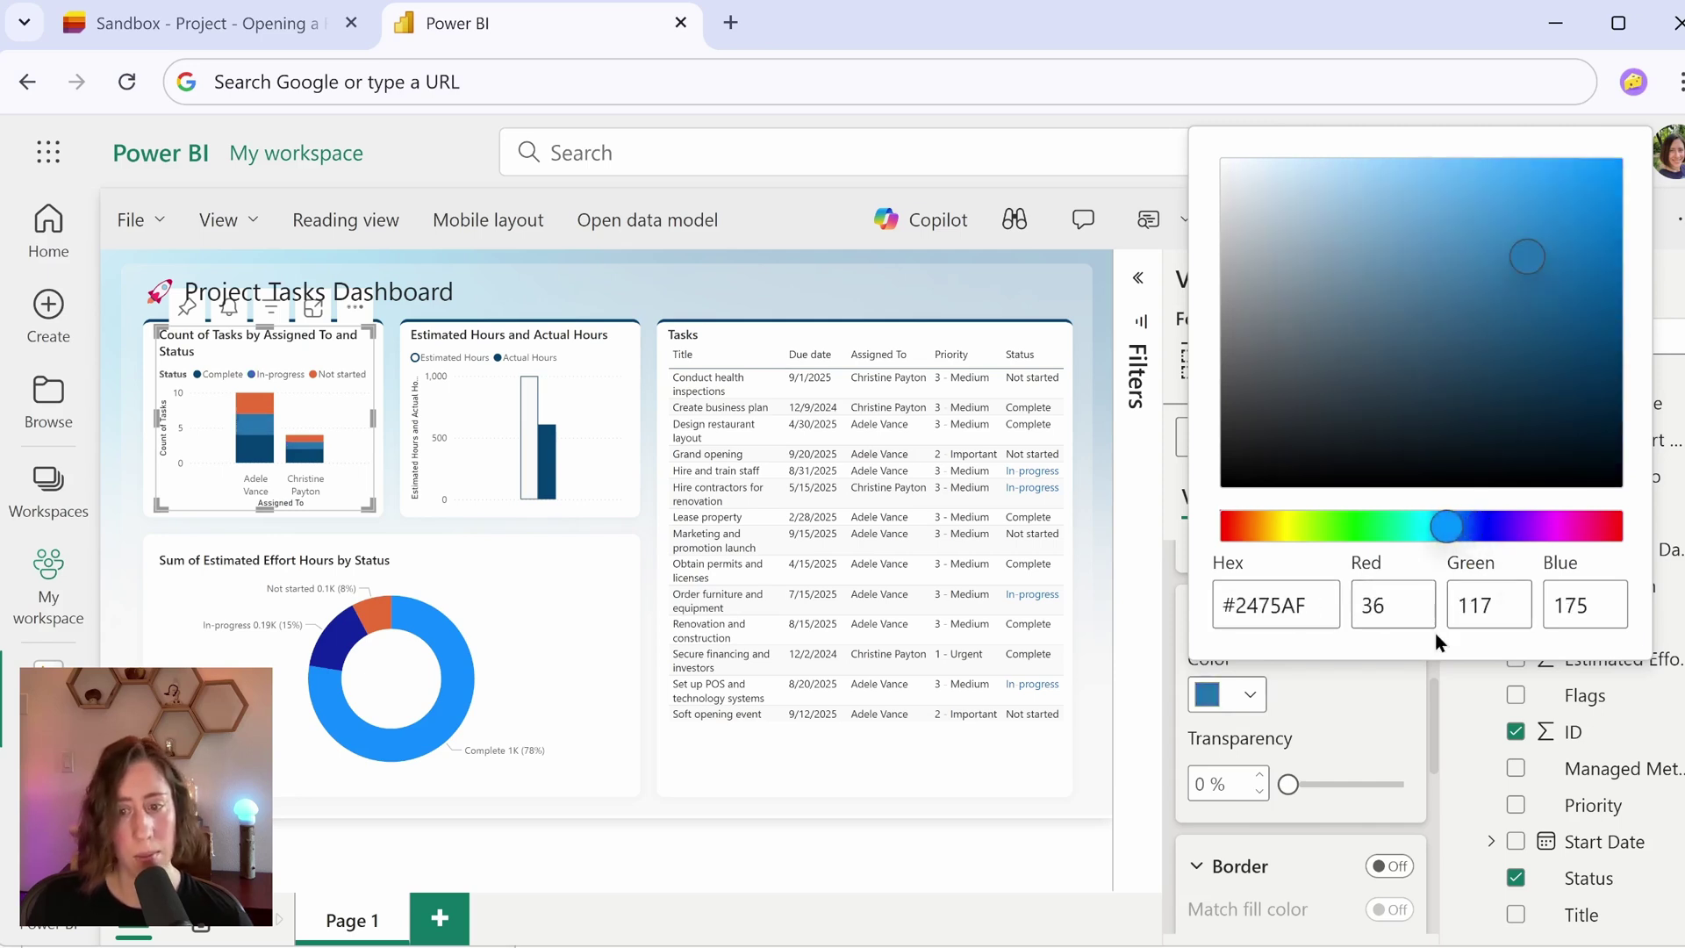
- Colour the Not started bars grey
{"action": "left_click", "coordinate": [1302, 710]}
{"action": "left_click", "coordinate": [1250, 833]}
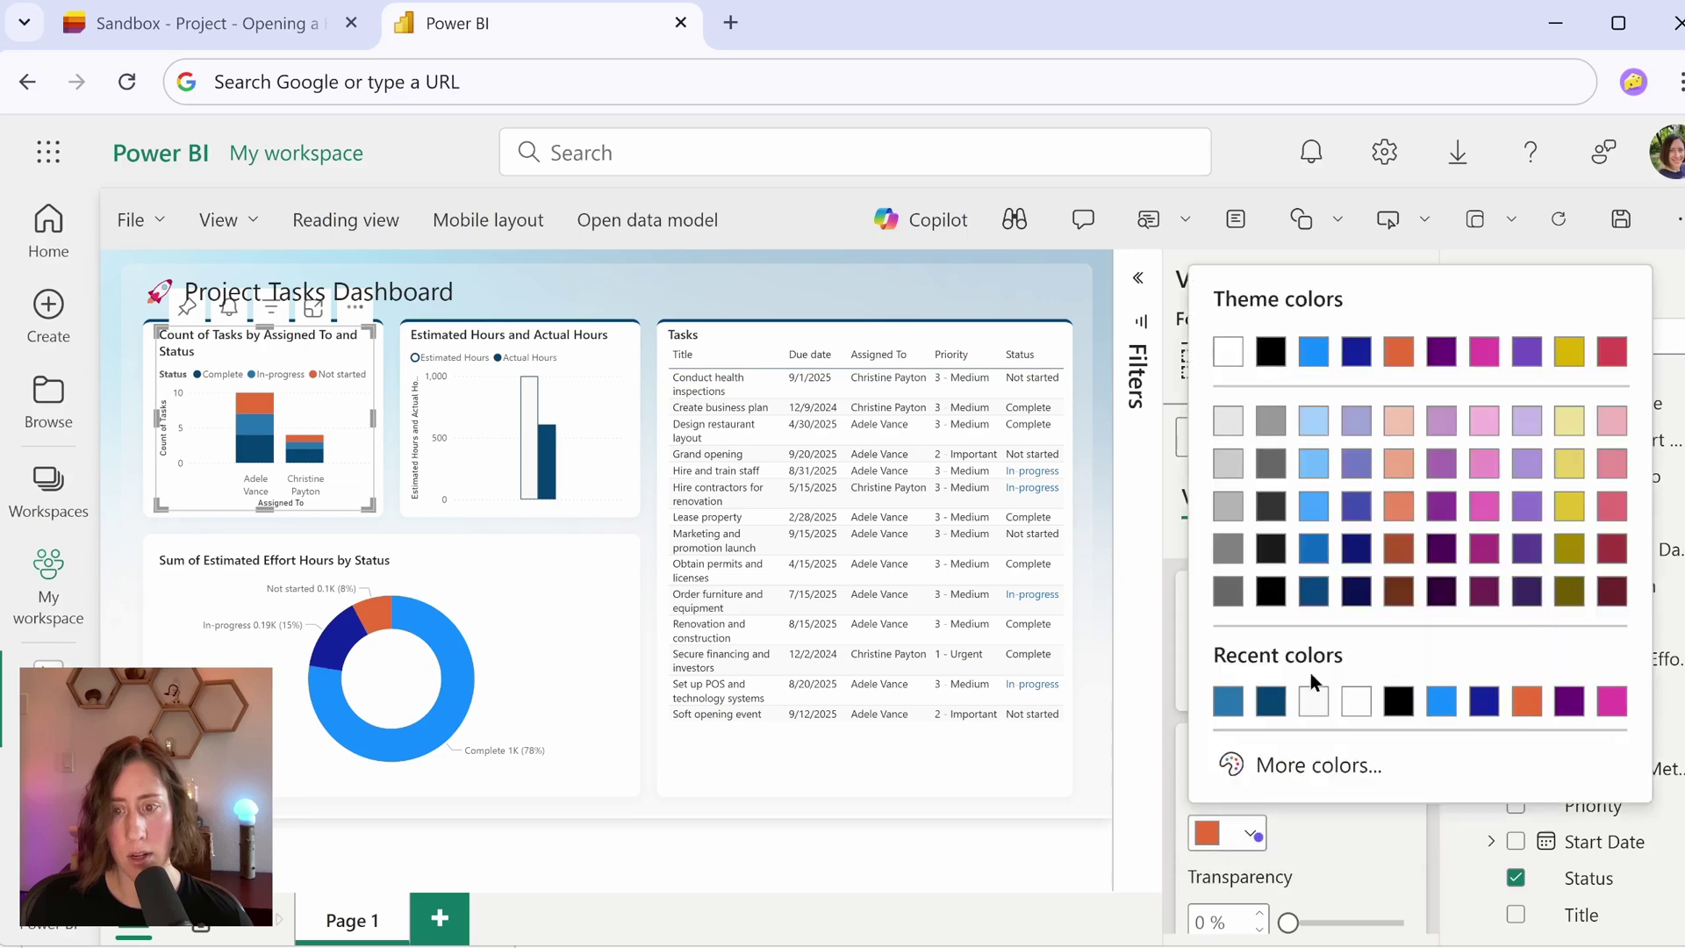
{"action": "left_click", "coordinate": [1226, 426]}
{"action": "left_click", "coordinate": [1227, 833]}
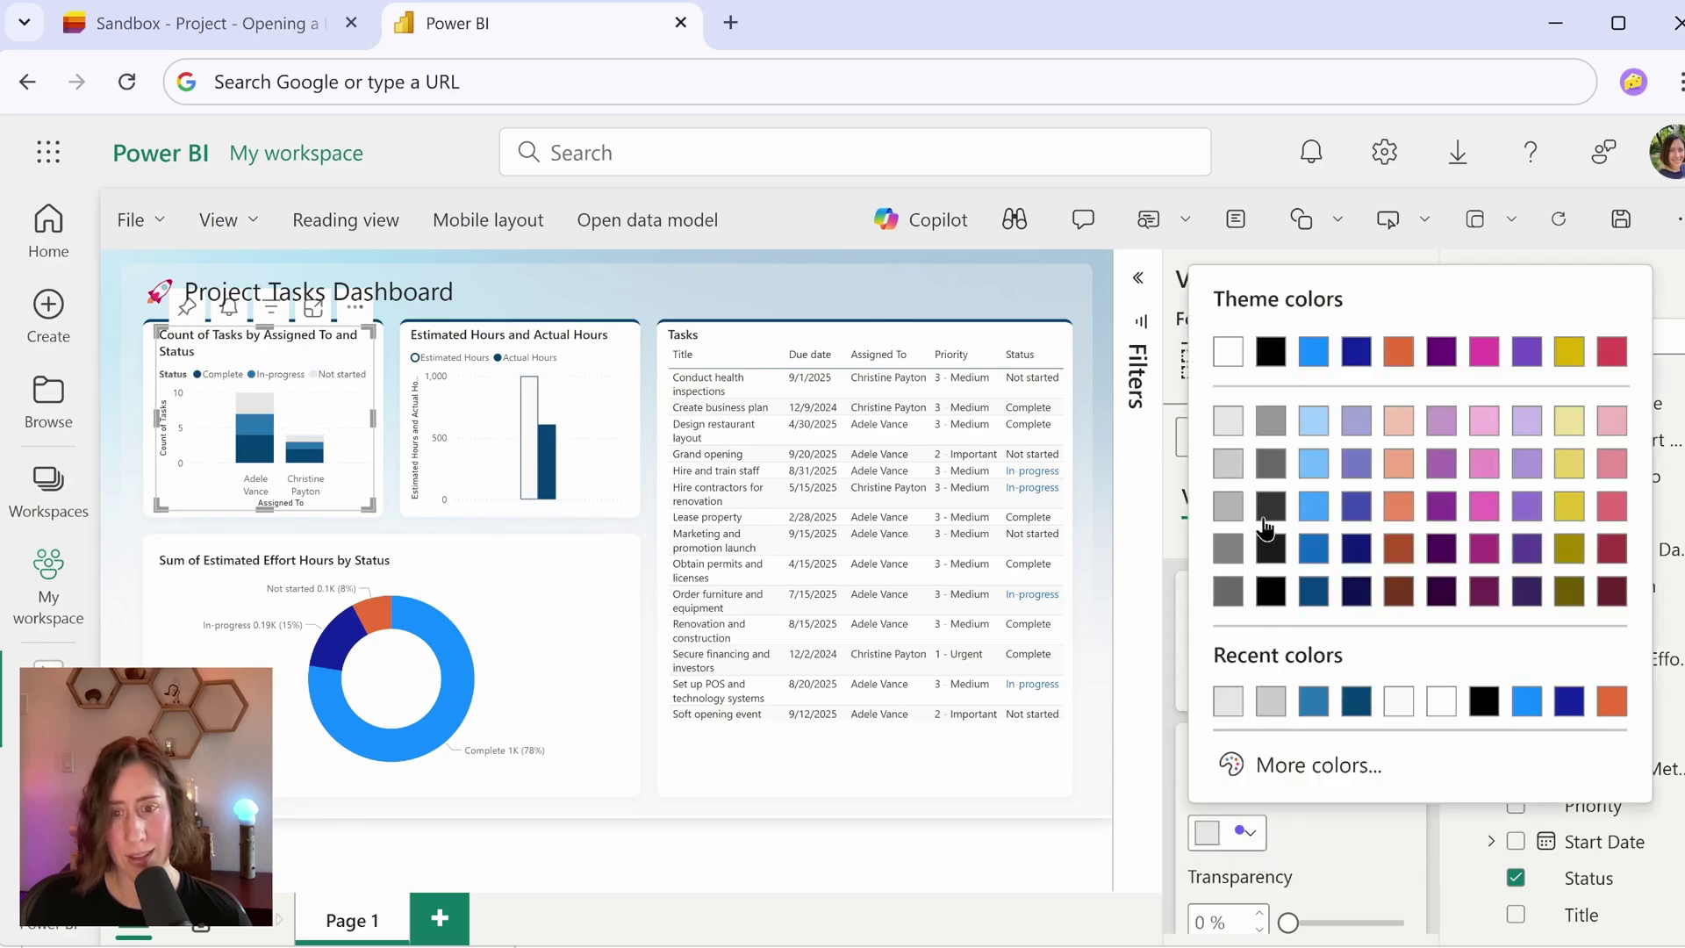
{"action": "left_click", "coordinate": [1227, 463]}
{"action": "left_click", "coordinate": [486, 619]}
- Colour the donut slices: Complete dark navy, In progress medium blue, Not started grey
{"action": "left_click", "coordinate": [1312, 624]}
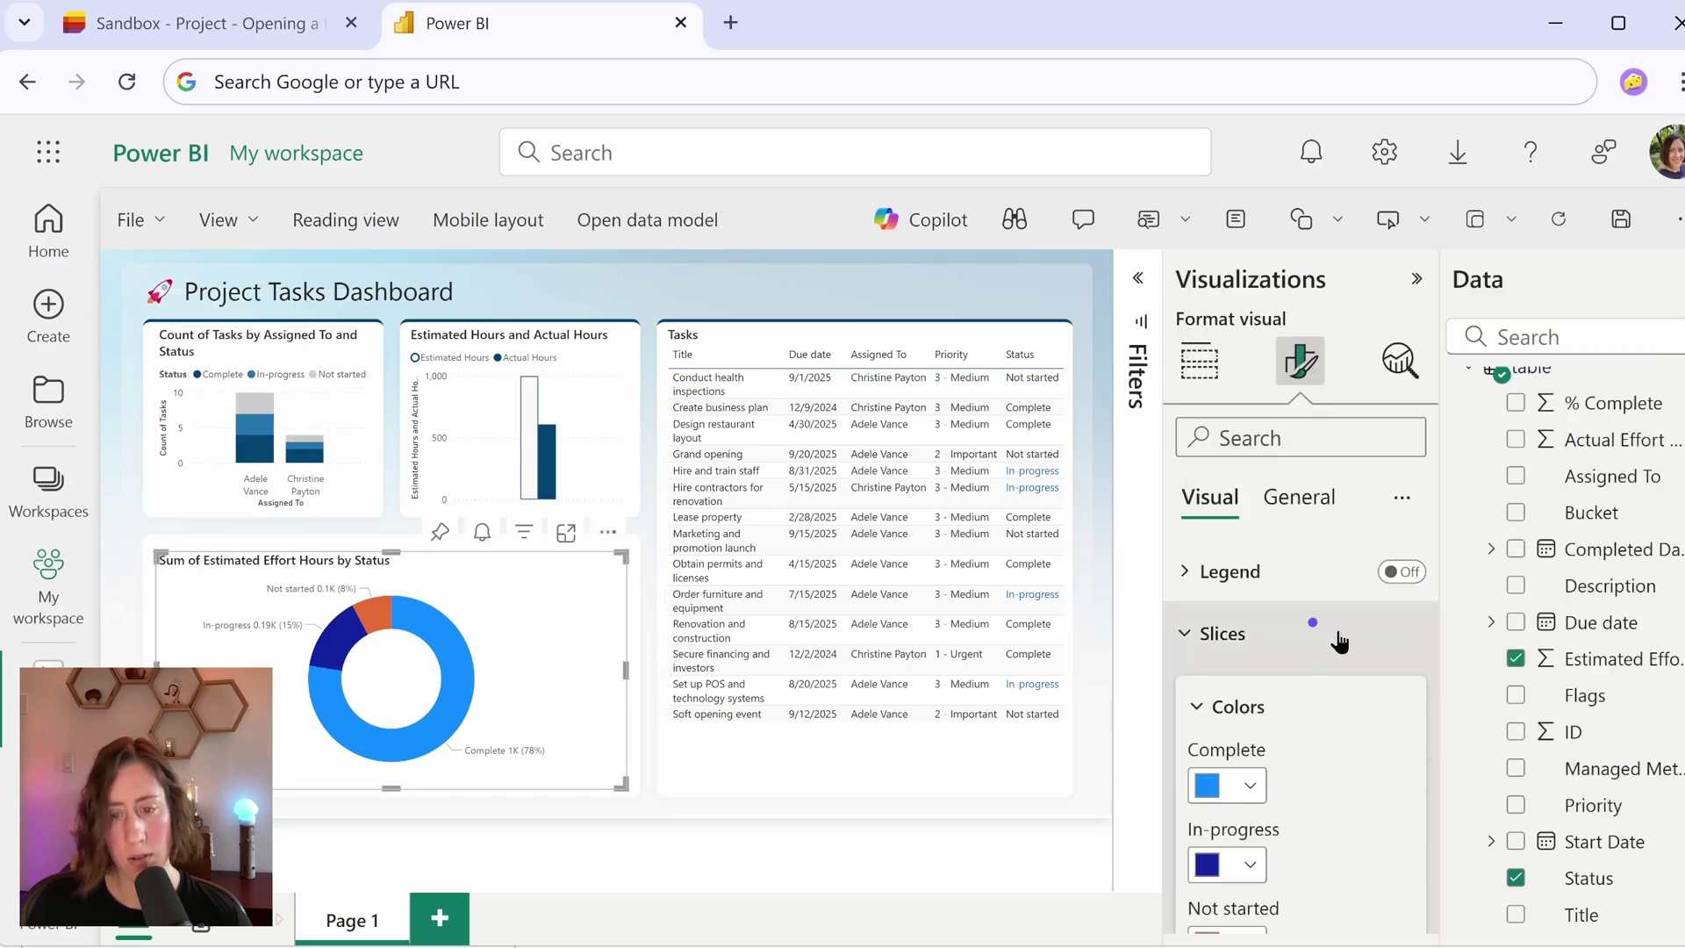
{"action": "scroll", "coordinate": [1340, 642], "scroll_direction": "down", "scroll_amount": 2}
{"action": "left_click", "coordinate": [1250, 657]}
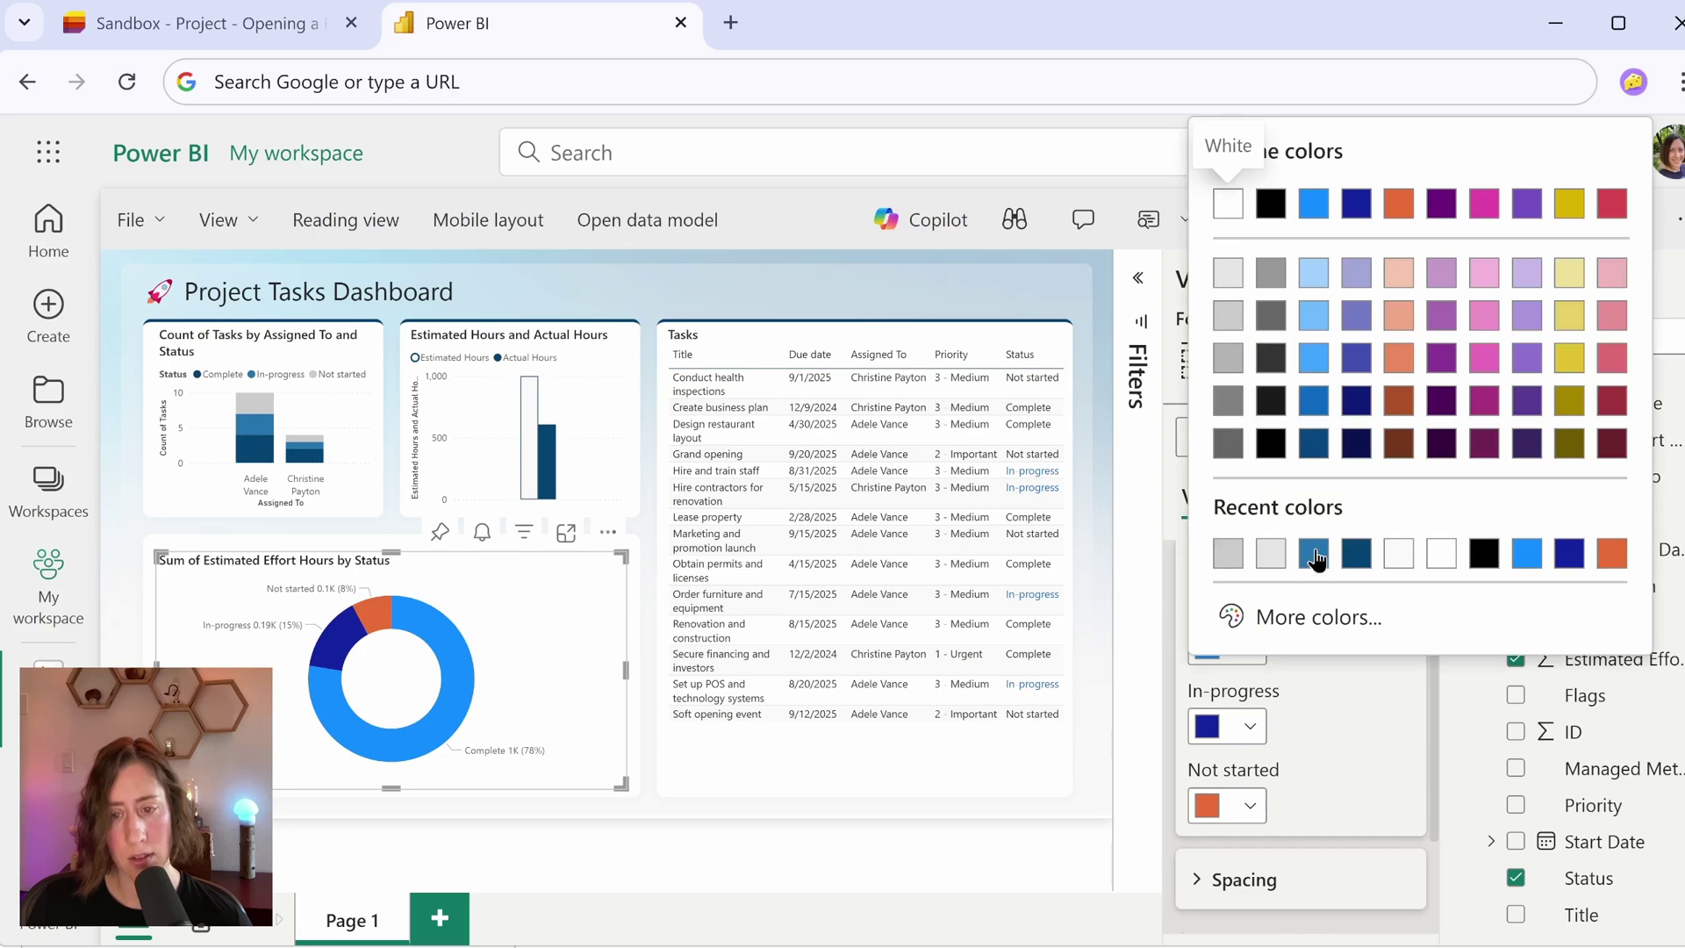
{"action": "left_click", "coordinate": [1355, 553]}
{"action": "left_click", "coordinate": [1251, 726]}
{"action": "left_click", "coordinate": [1356, 590]}
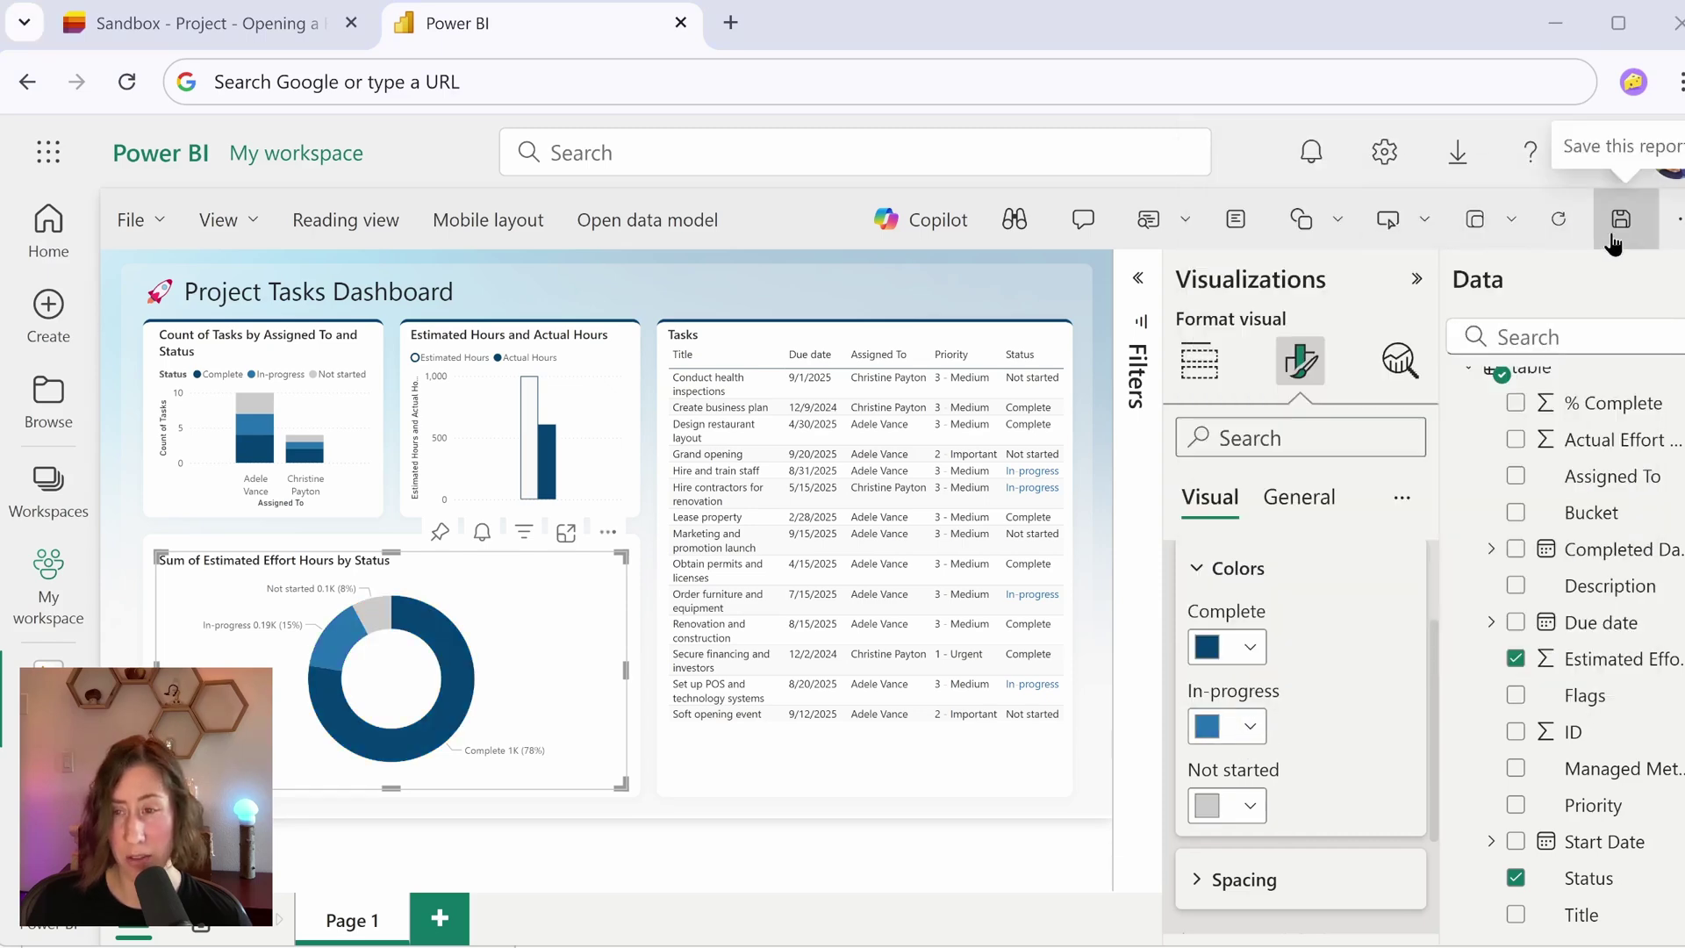
- Save the report as 'EXAMPLE YT'
{"action": "left_click", "coordinate": [1615, 237]}
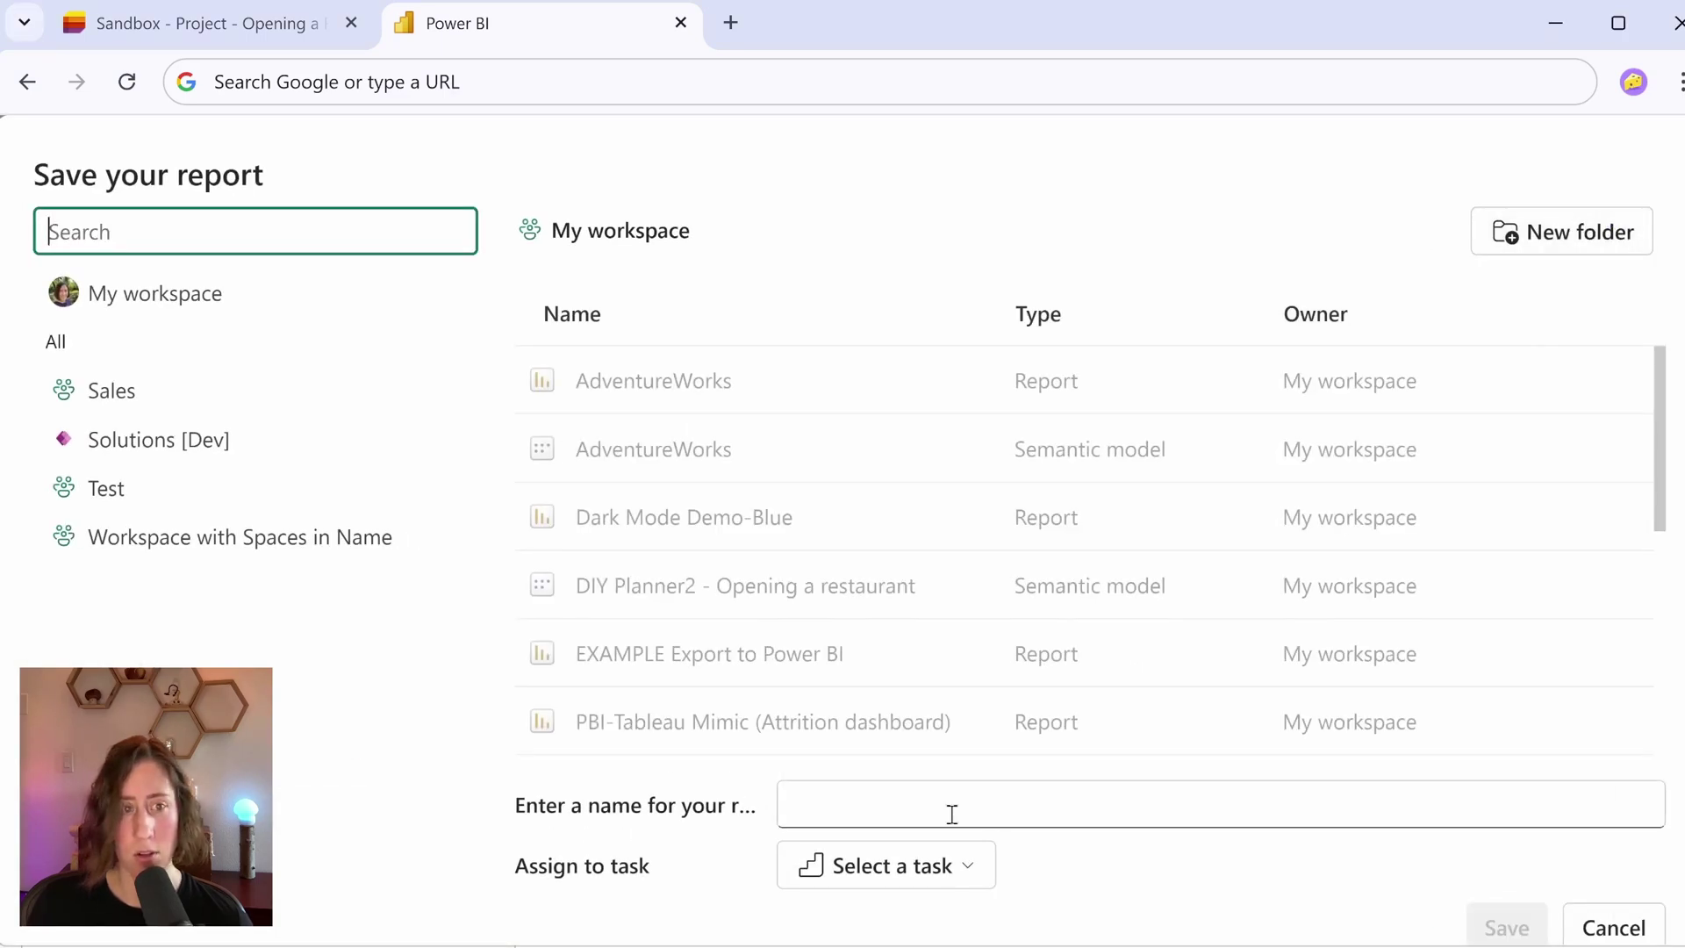
{"action": "left_click", "coordinate": [950, 813]}
{"action": "type", "text": "EXAMPLE YT"}
{"action": "left_click", "coordinate": [1506, 927]}
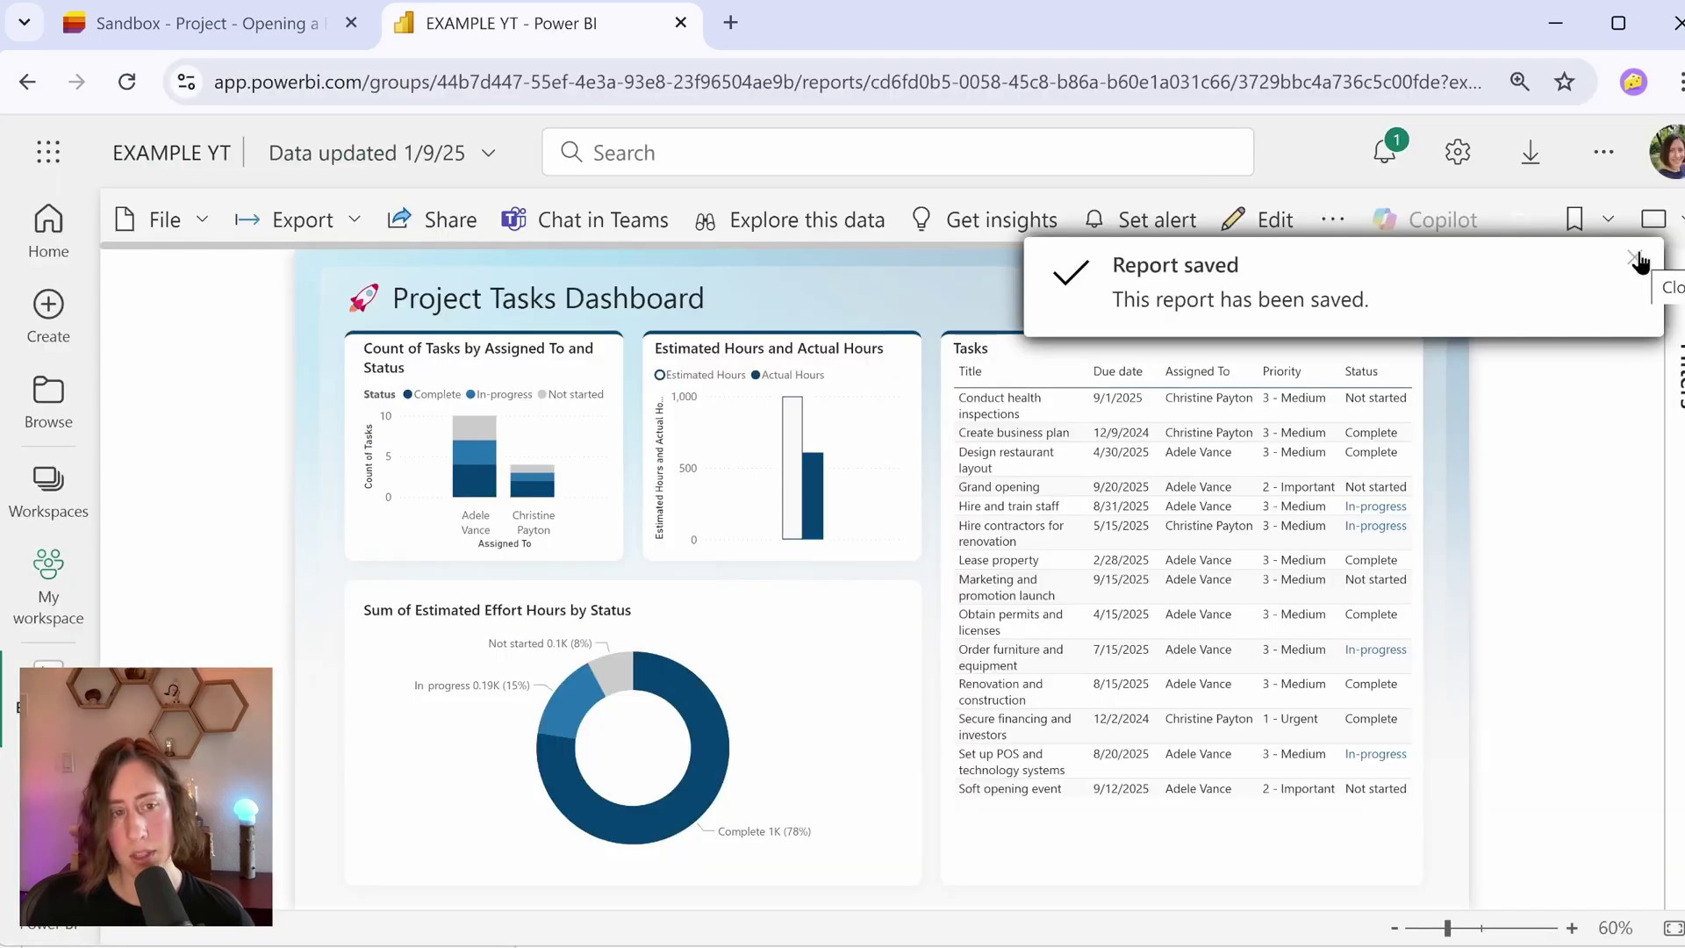
{"action": "left_click", "coordinate": [1636, 260]}
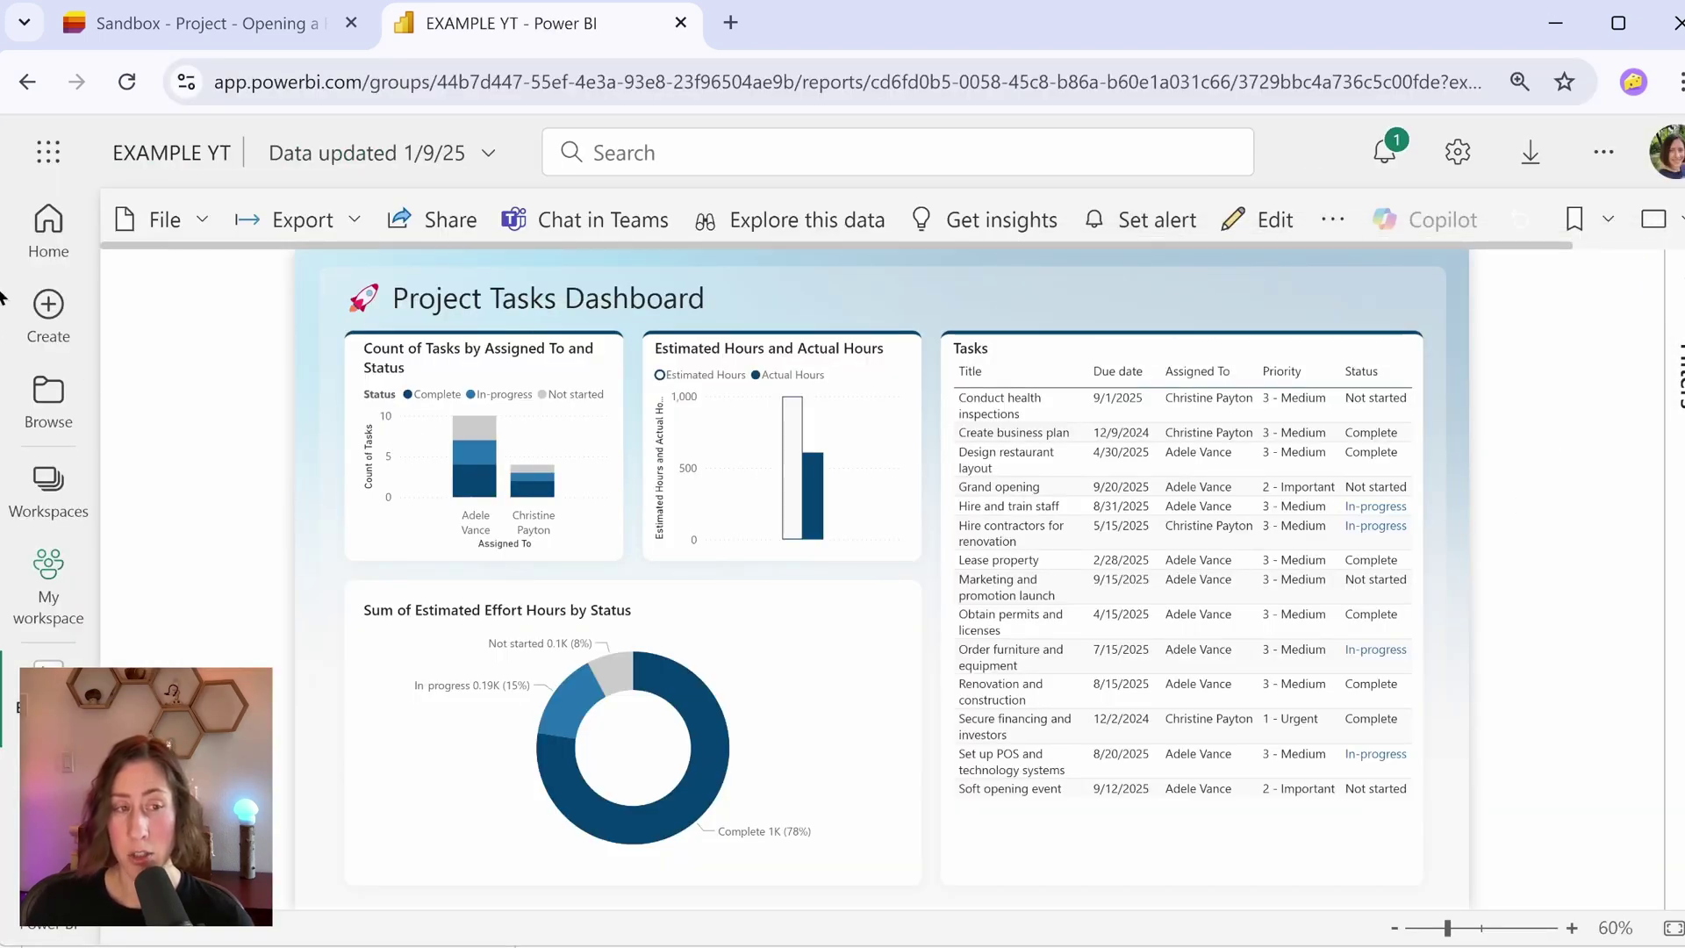
- Select the EXAMPLE YT report's full URL in the browser address bar
{"action": "left_click", "coordinate": [444, 220]}
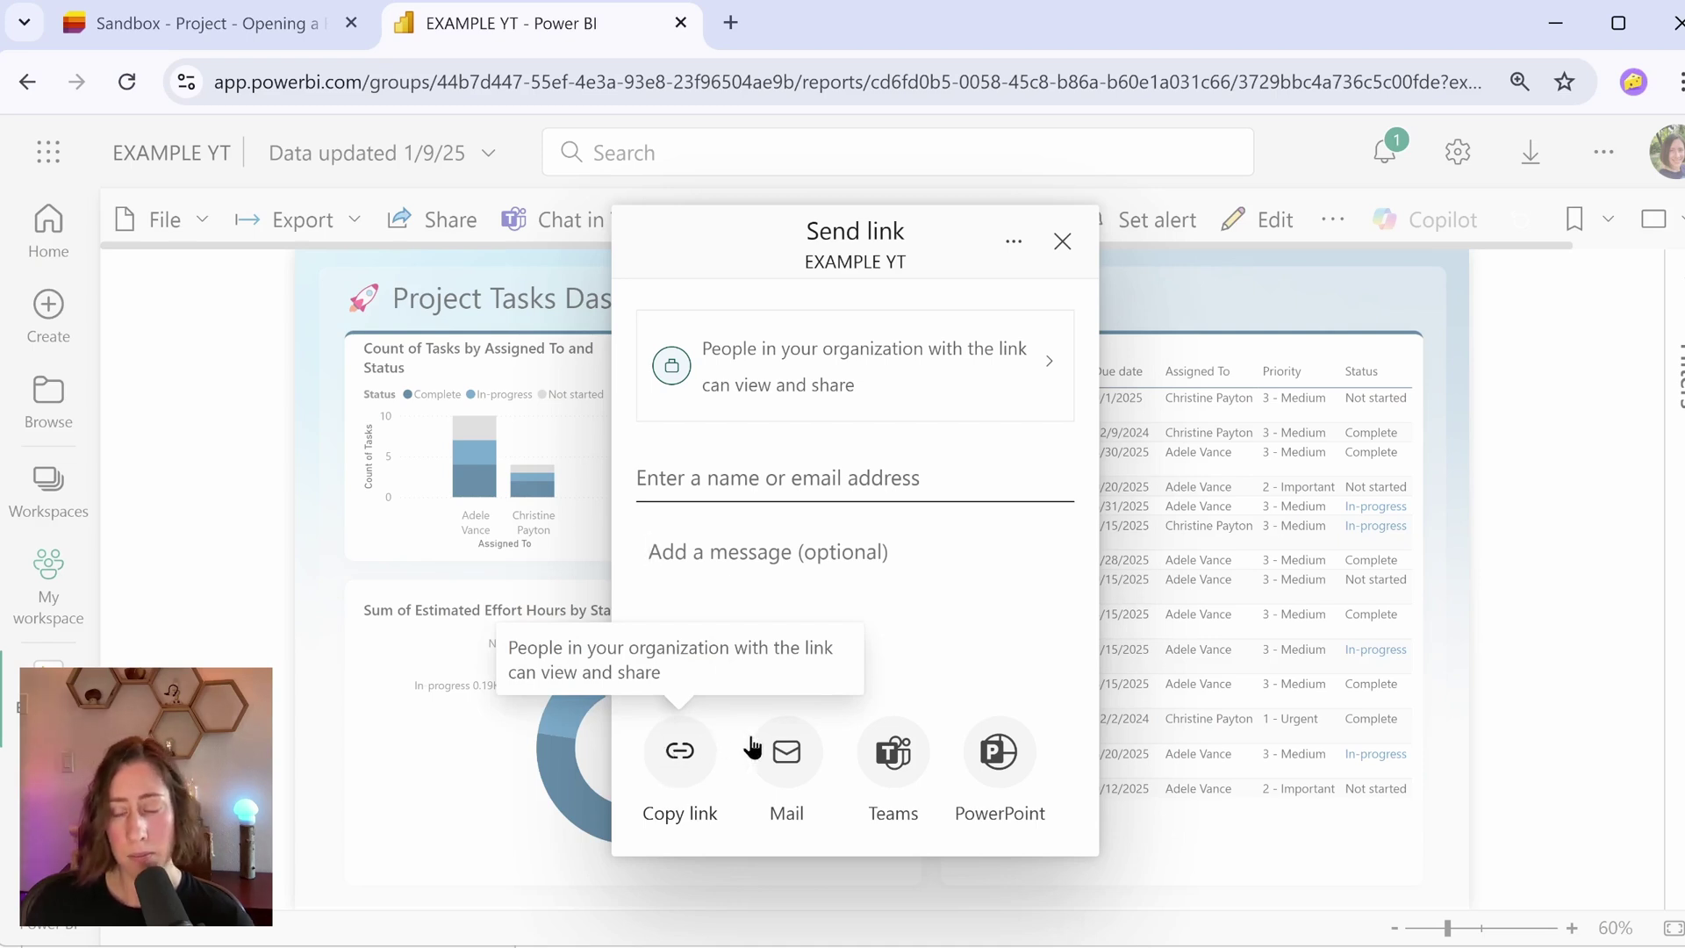
{"action": "left_click", "coordinate": [1058, 244]}
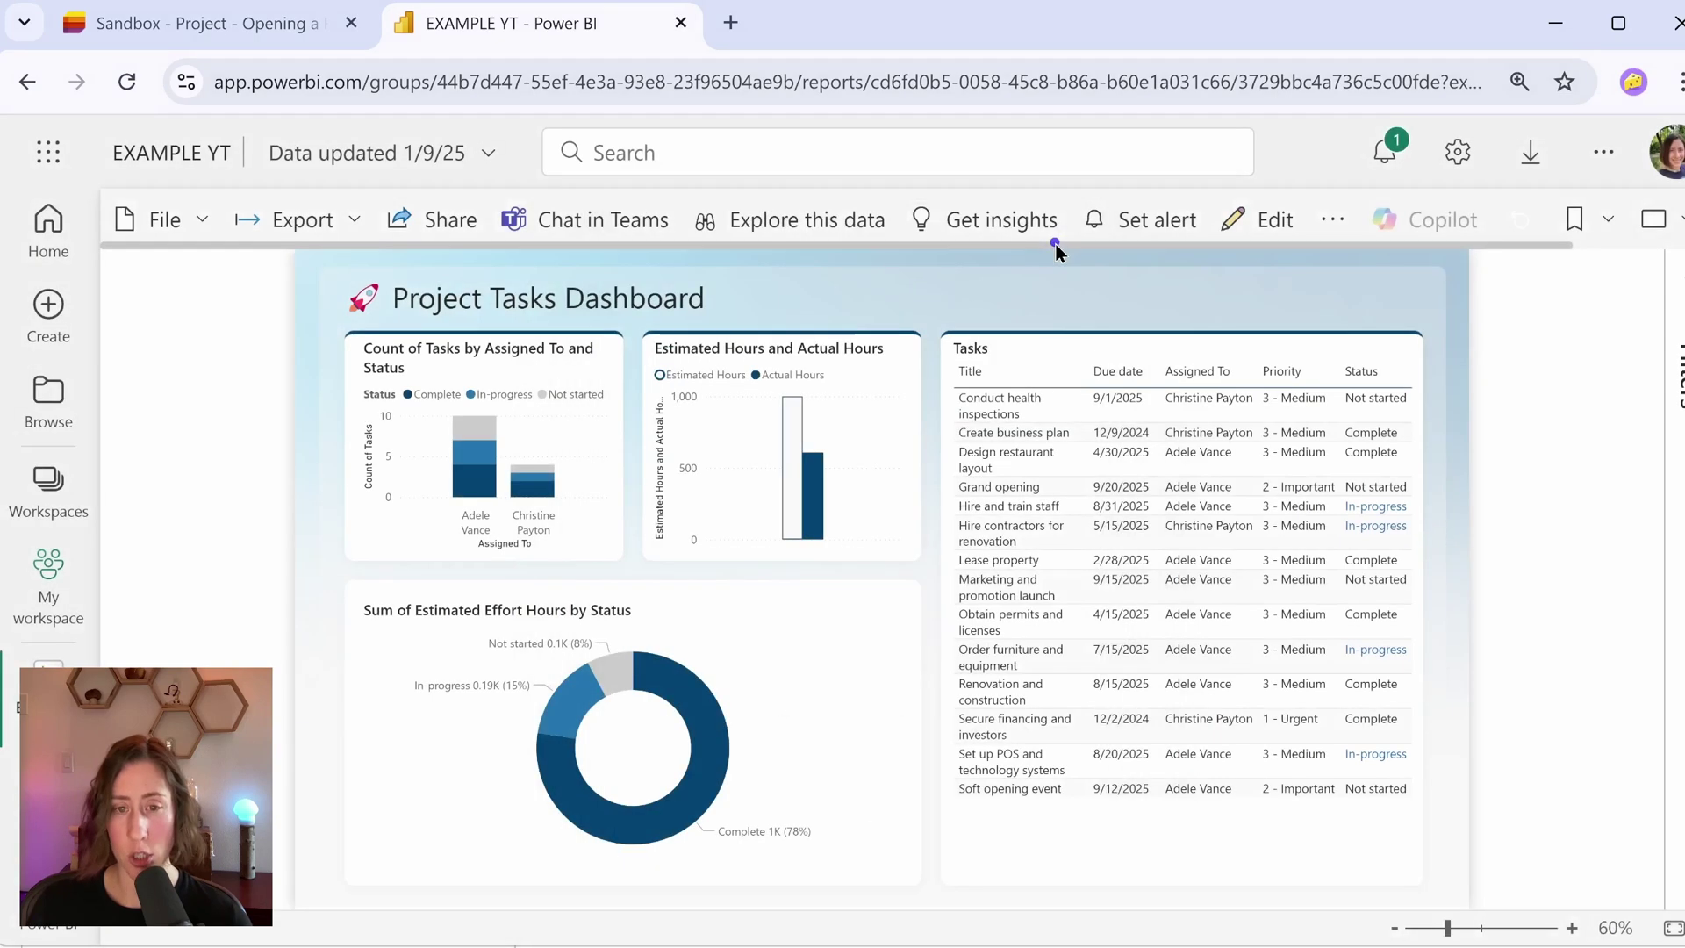
{"action": "left_click", "coordinate": [733, 81]}
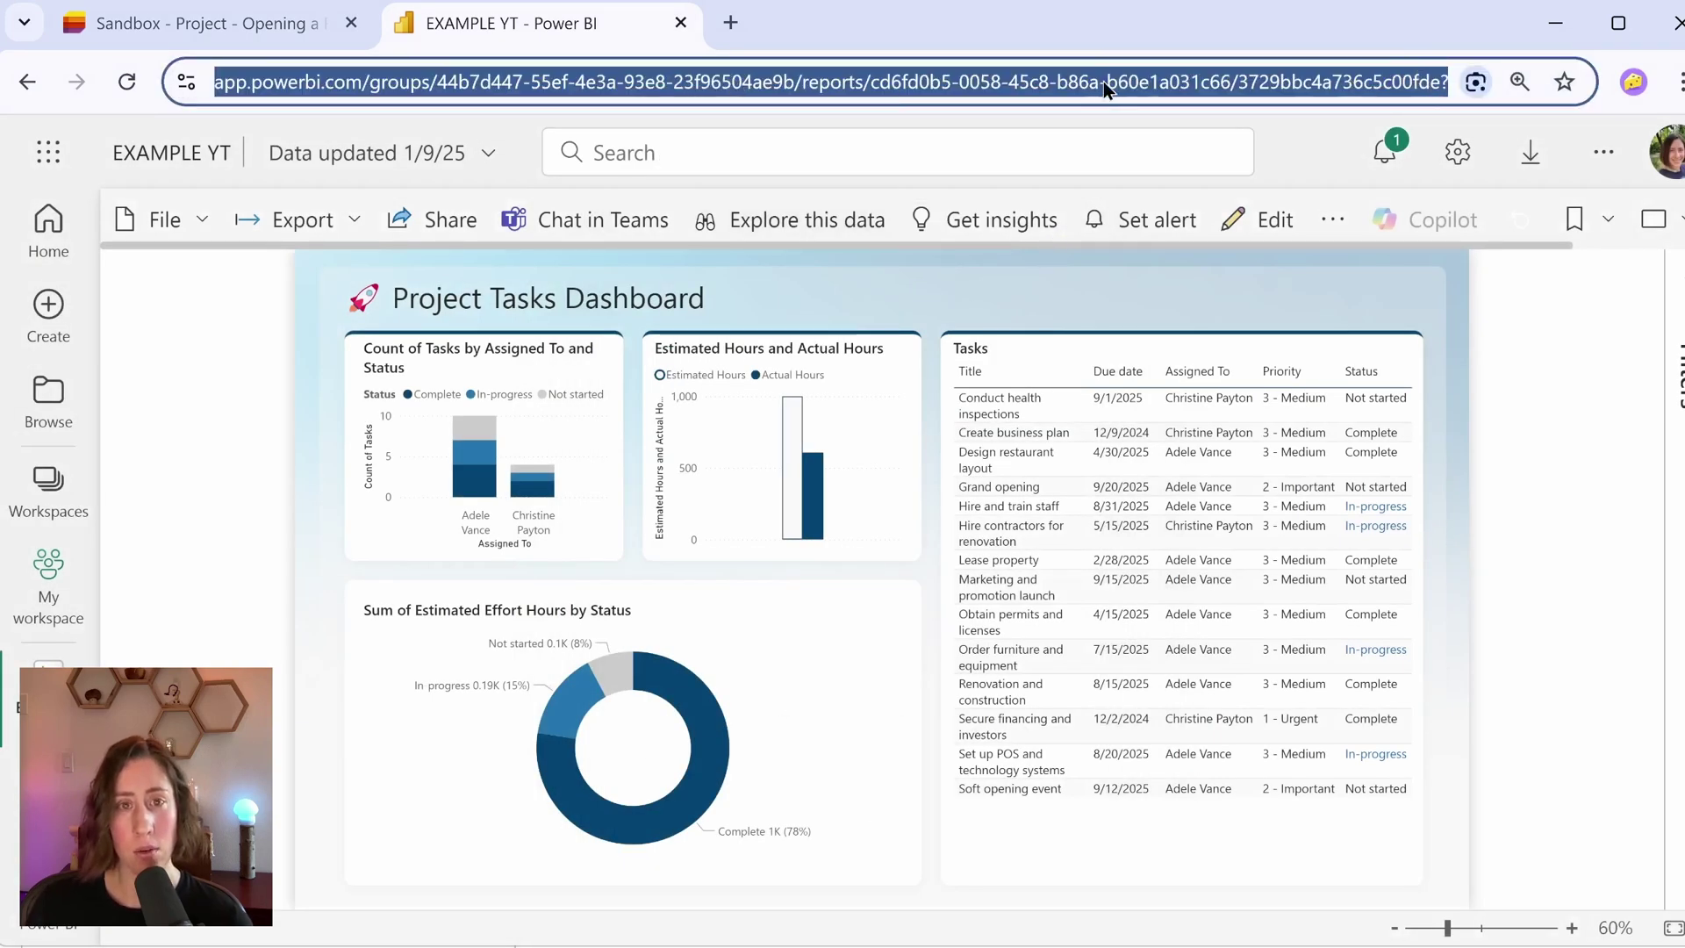
{"action": "left_click_drag", "start_coordinate": [1351, 88], "coordinate": [1448, 88]}
{"action": "left_click", "coordinate": [1264, 88]}
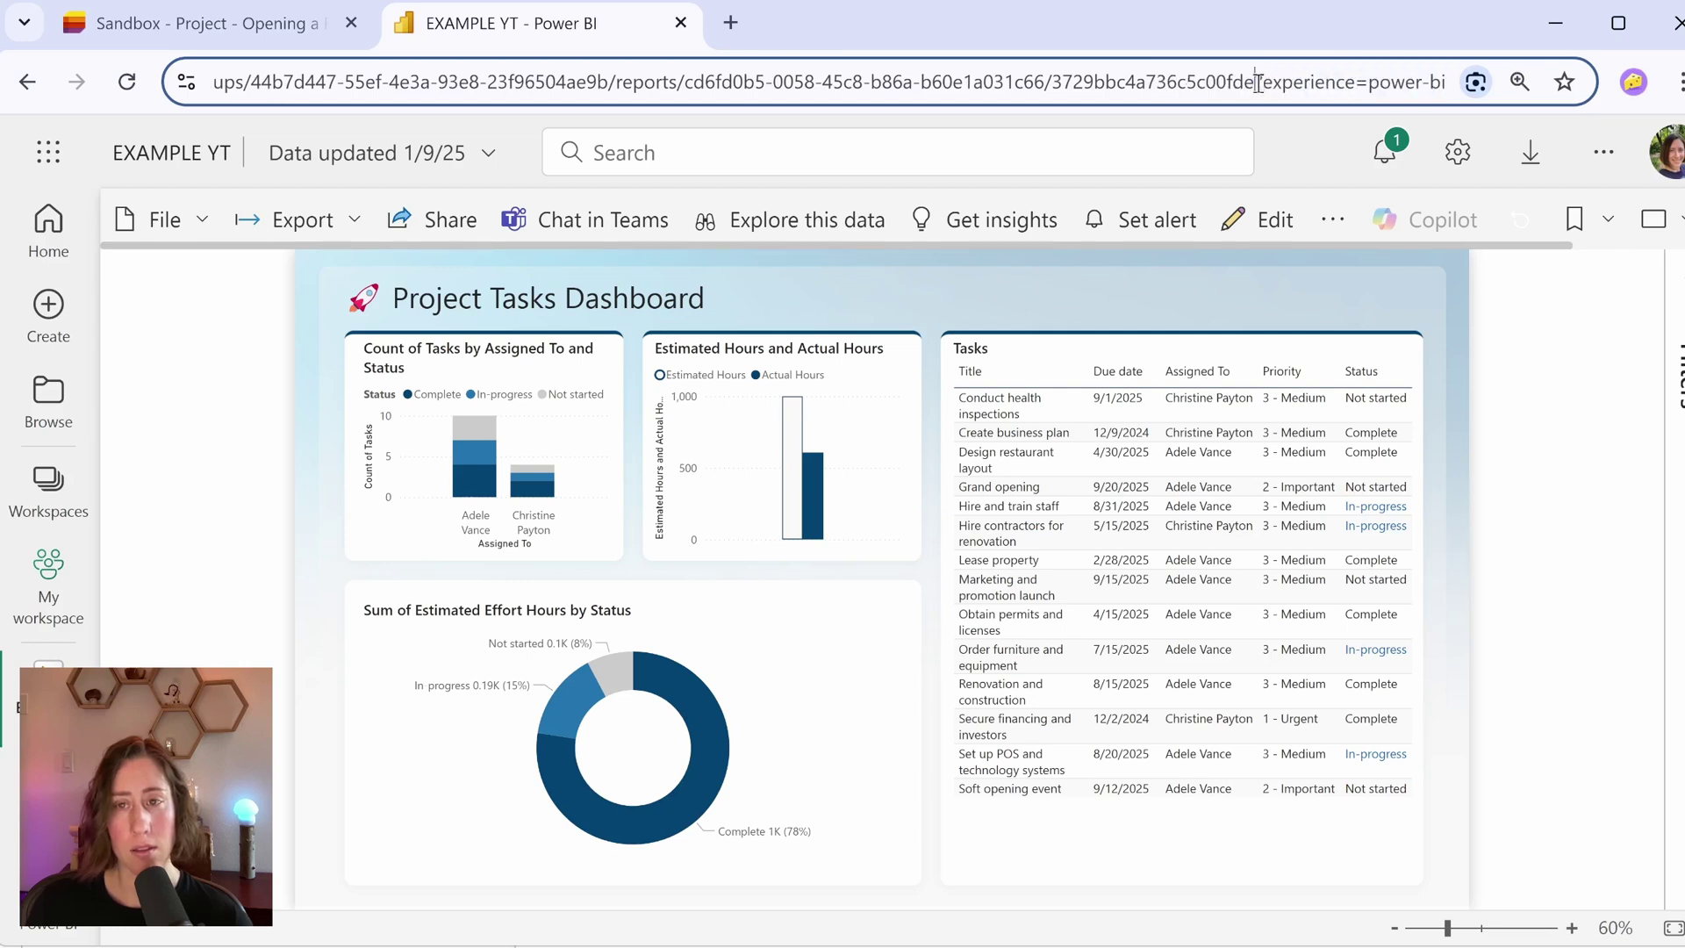
{"action": "left_click_drag", "start_coordinate": [1255, 82], "coordinate": [1525, 81]}
{"action": "left_click", "coordinate": [1248, 82]}
{"action": "left_click_drag", "start_coordinate": [1257, 83], "coordinate": [24, 109]}
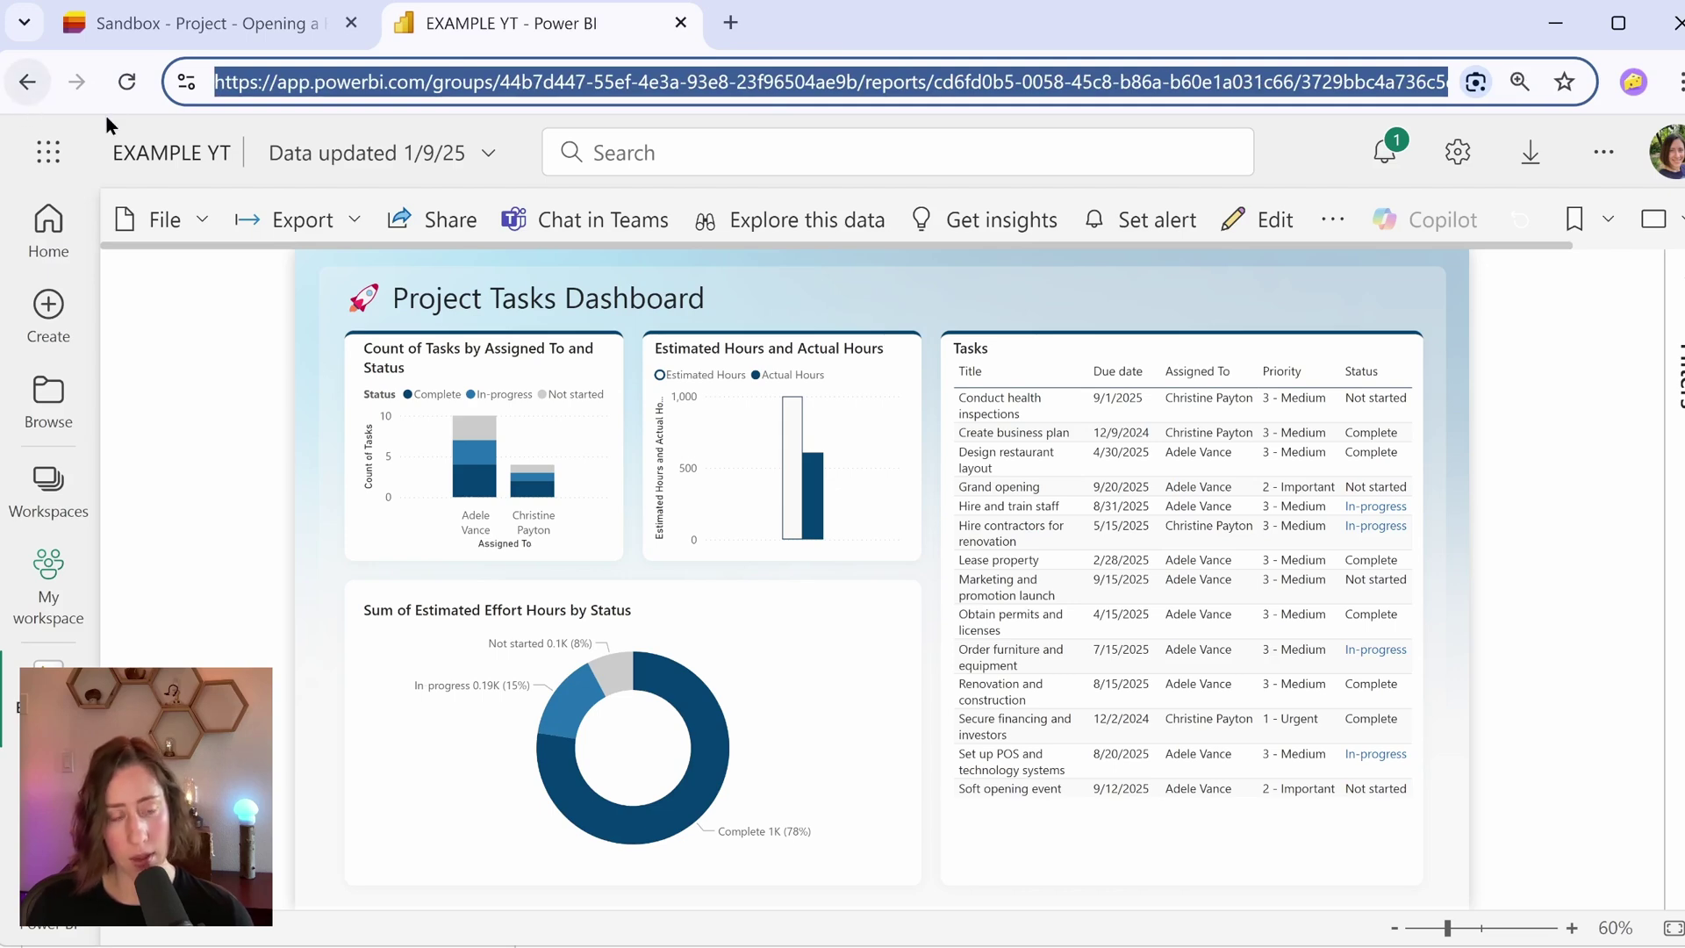
- Create a new Blank site page on the Sandbox SharePoint site
{"action": "left_click", "coordinate": [250, 24]}
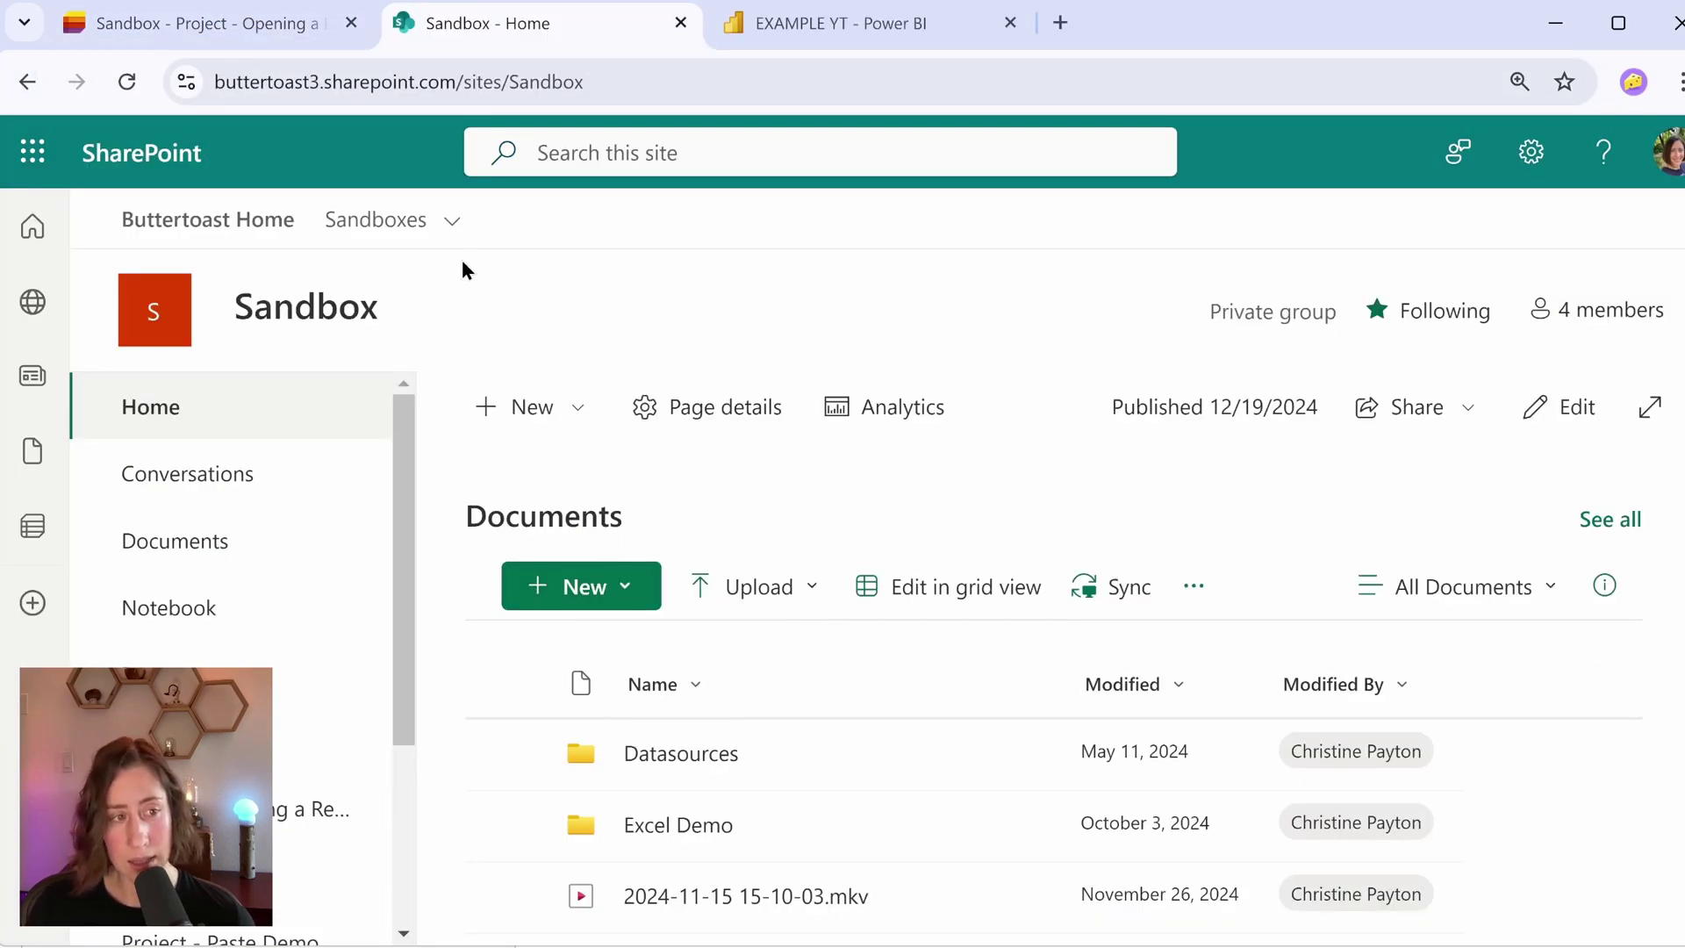
{"action": "left_click", "coordinate": [572, 411]}
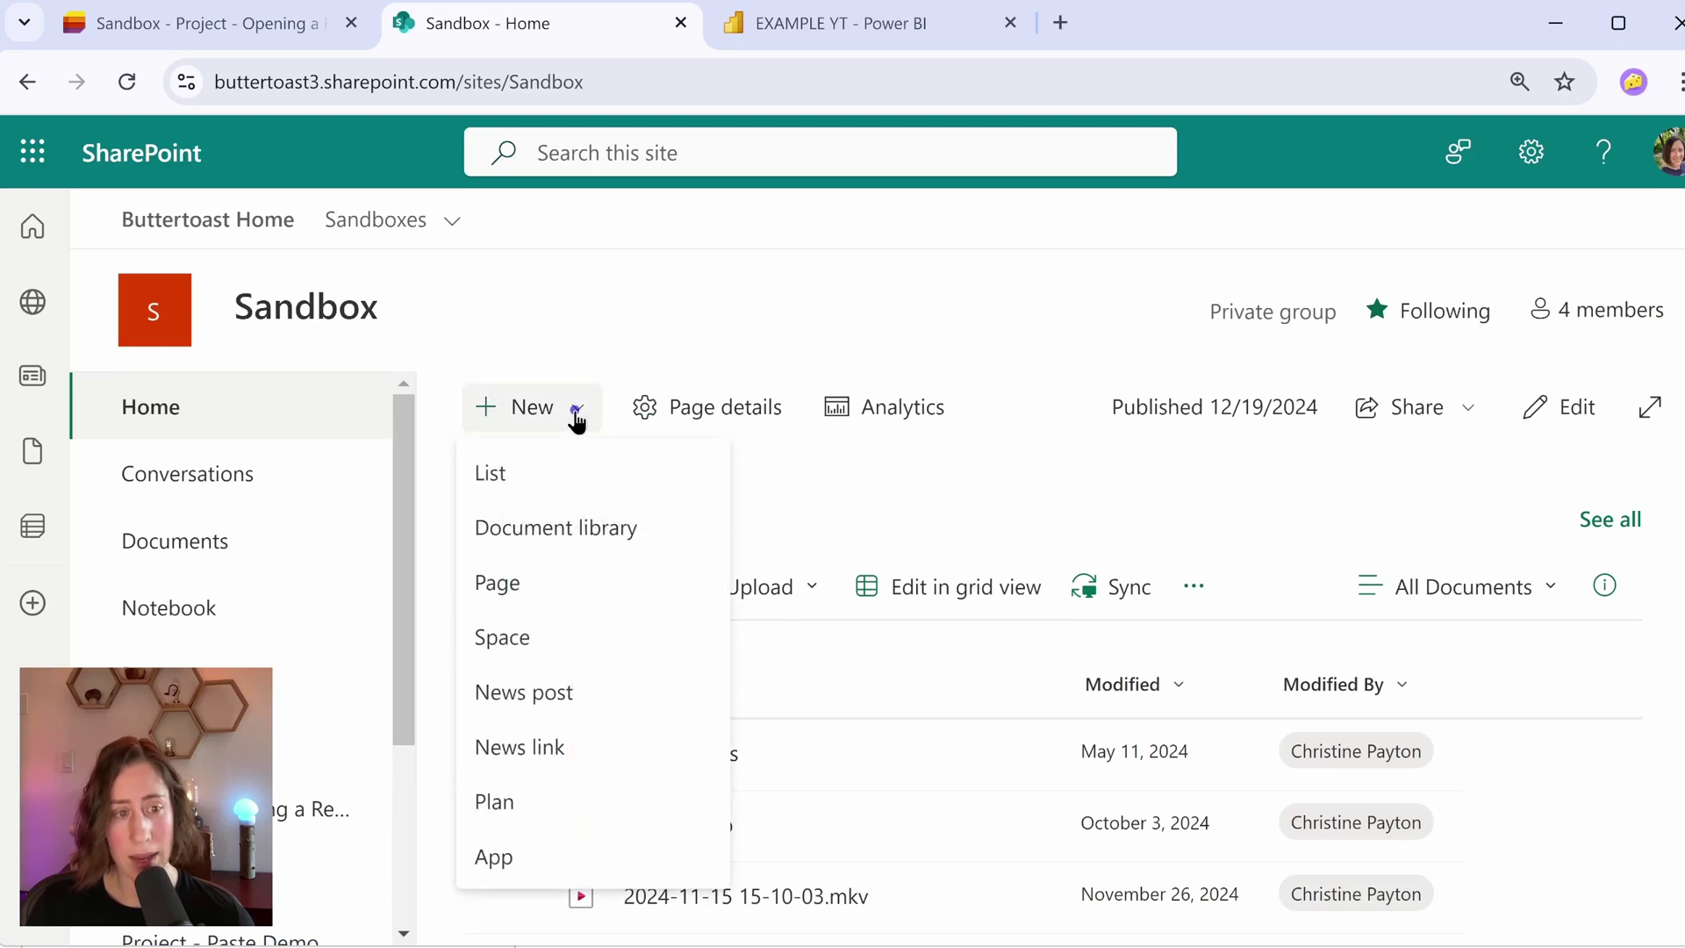
{"action": "left_click", "coordinate": [567, 578]}
{"action": "left_click", "coordinate": [1452, 871]}
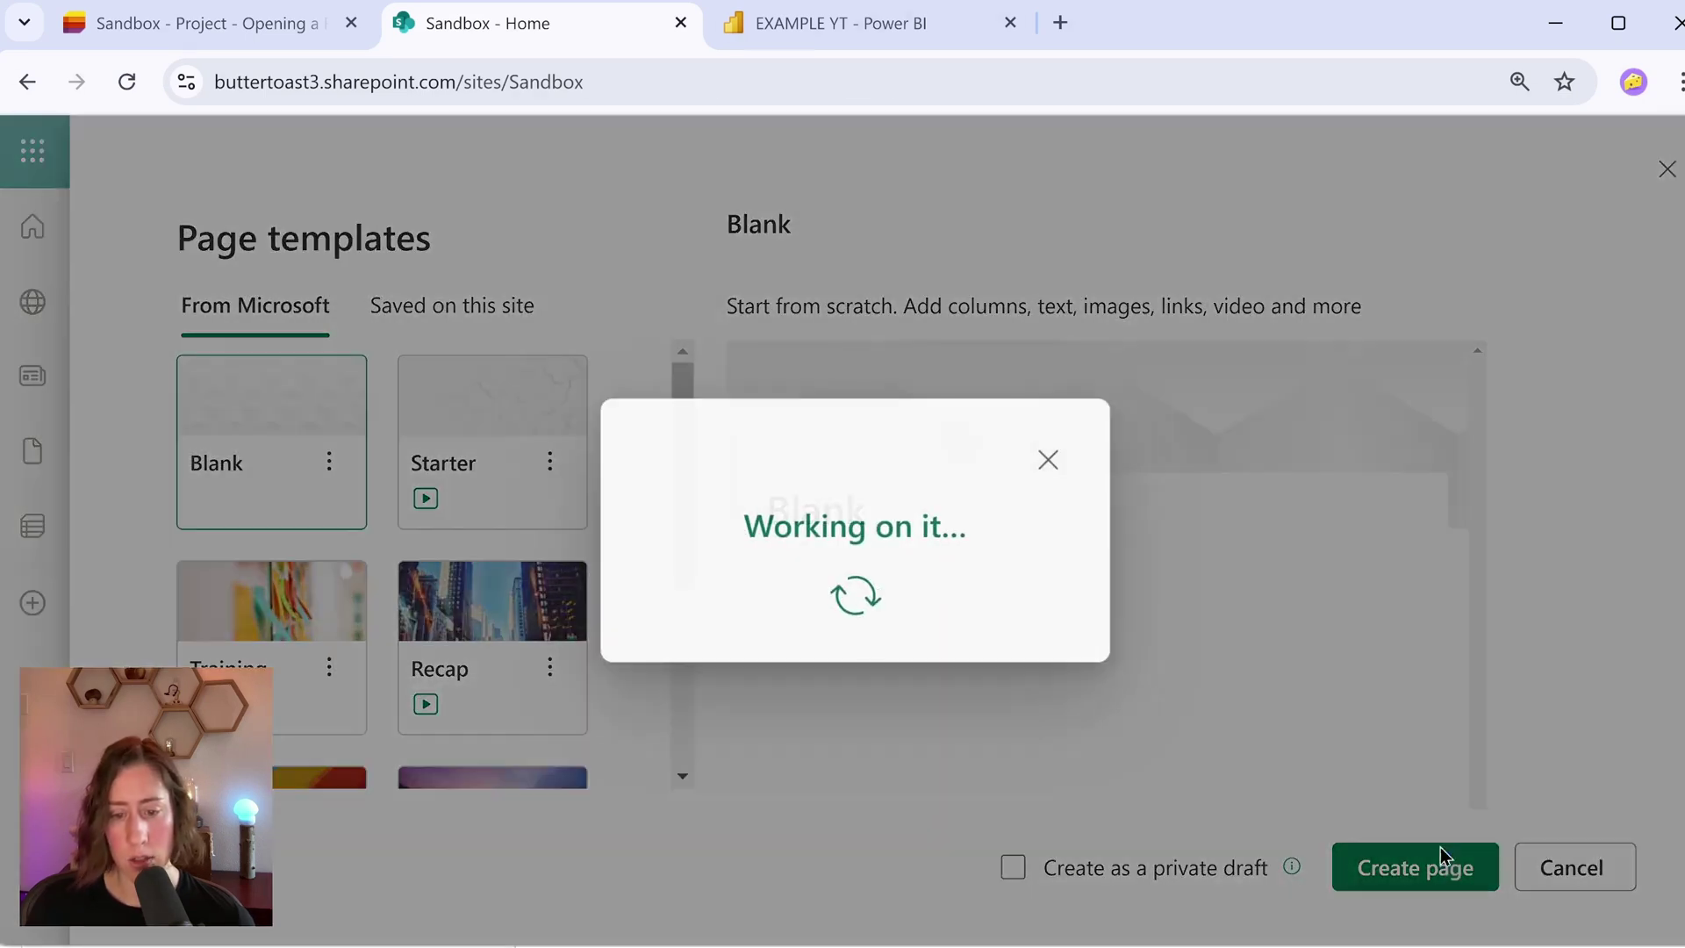
- Use a blue-flower stock photo as the banner with the Image and title layout
{"action": "mouse_move", "coordinate": [298, 752]}
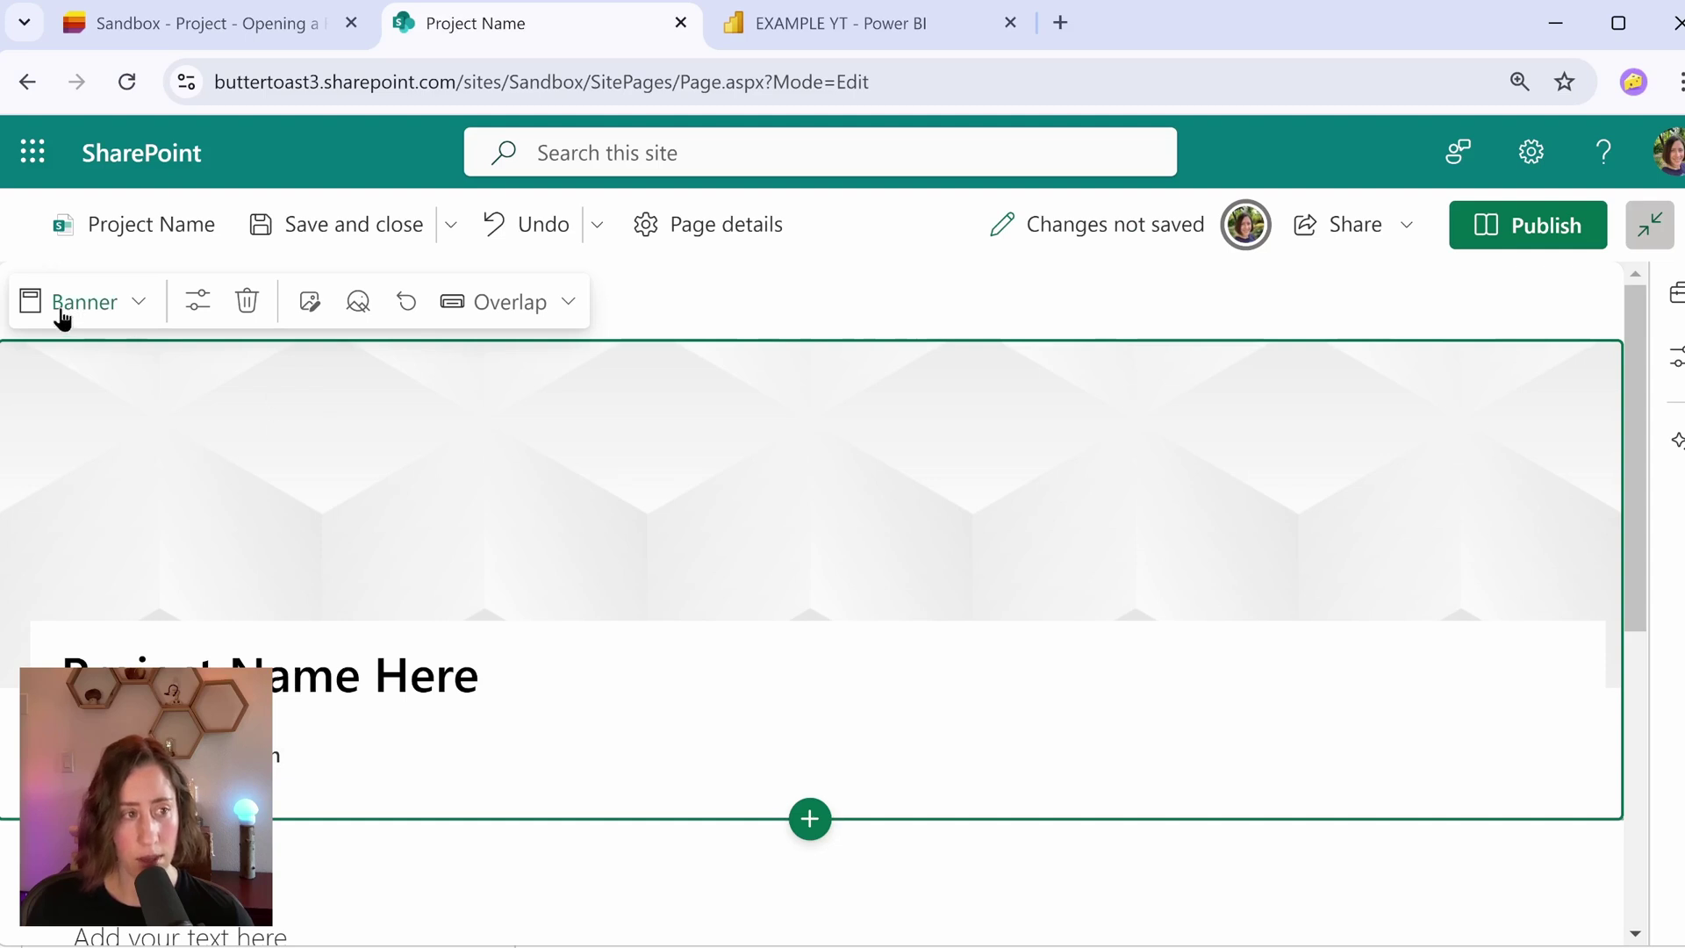
{"action": "left_click", "coordinate": [312, 302]}
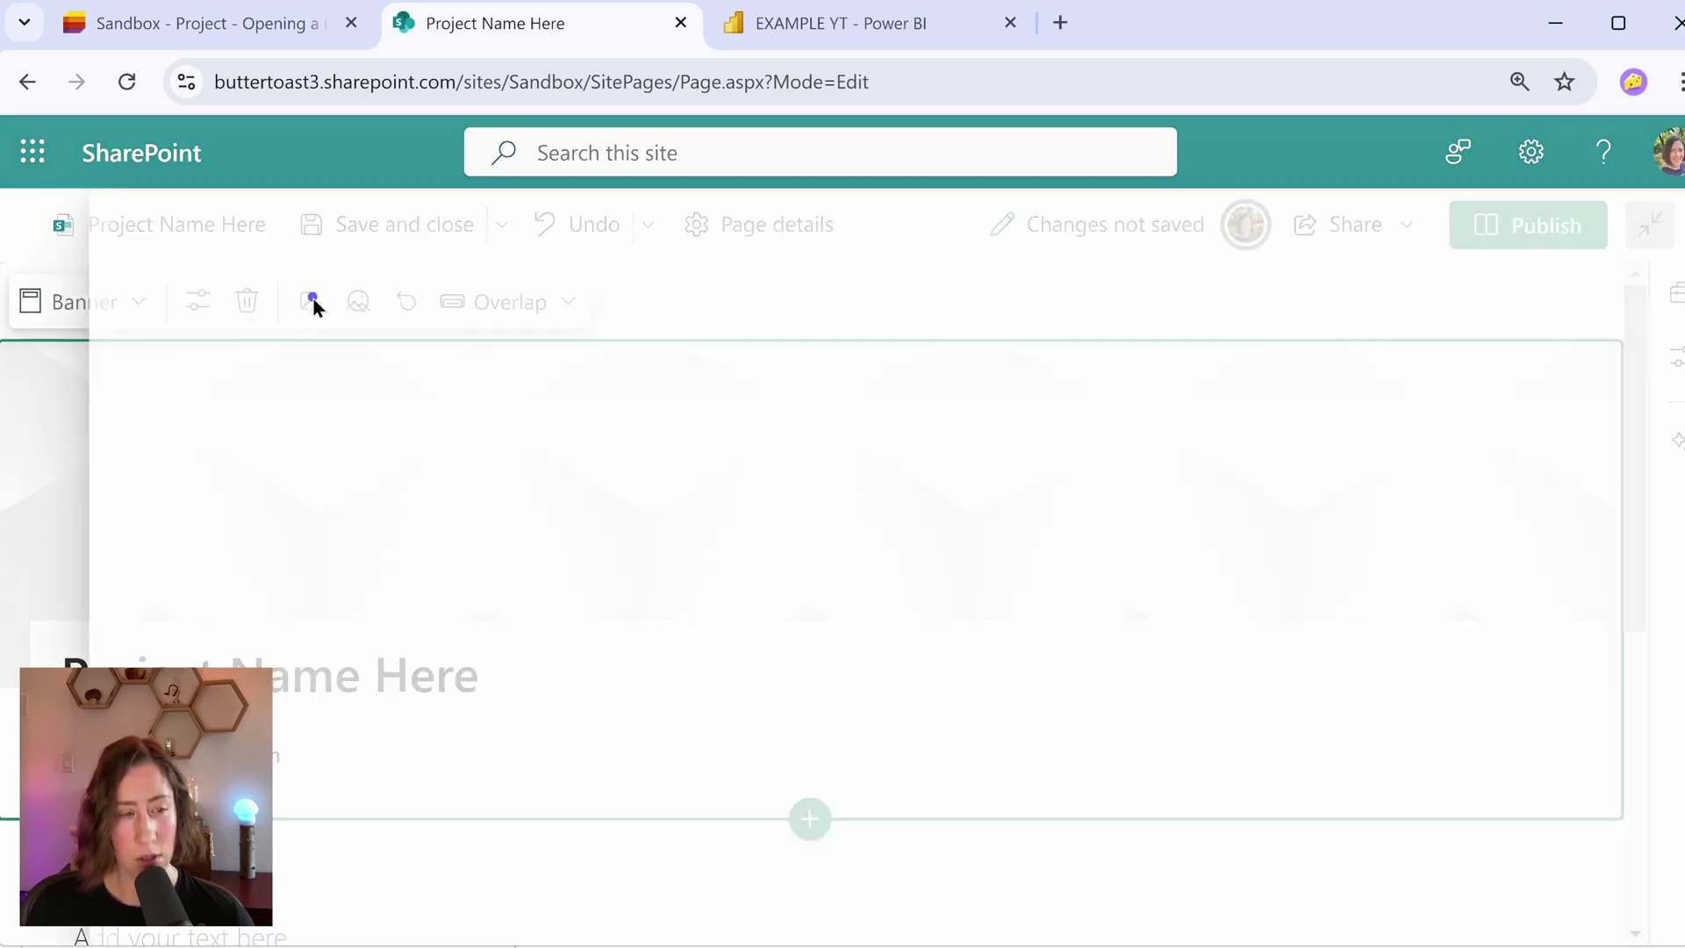
{"action": "left_click", "coordinate": [266, 455]}
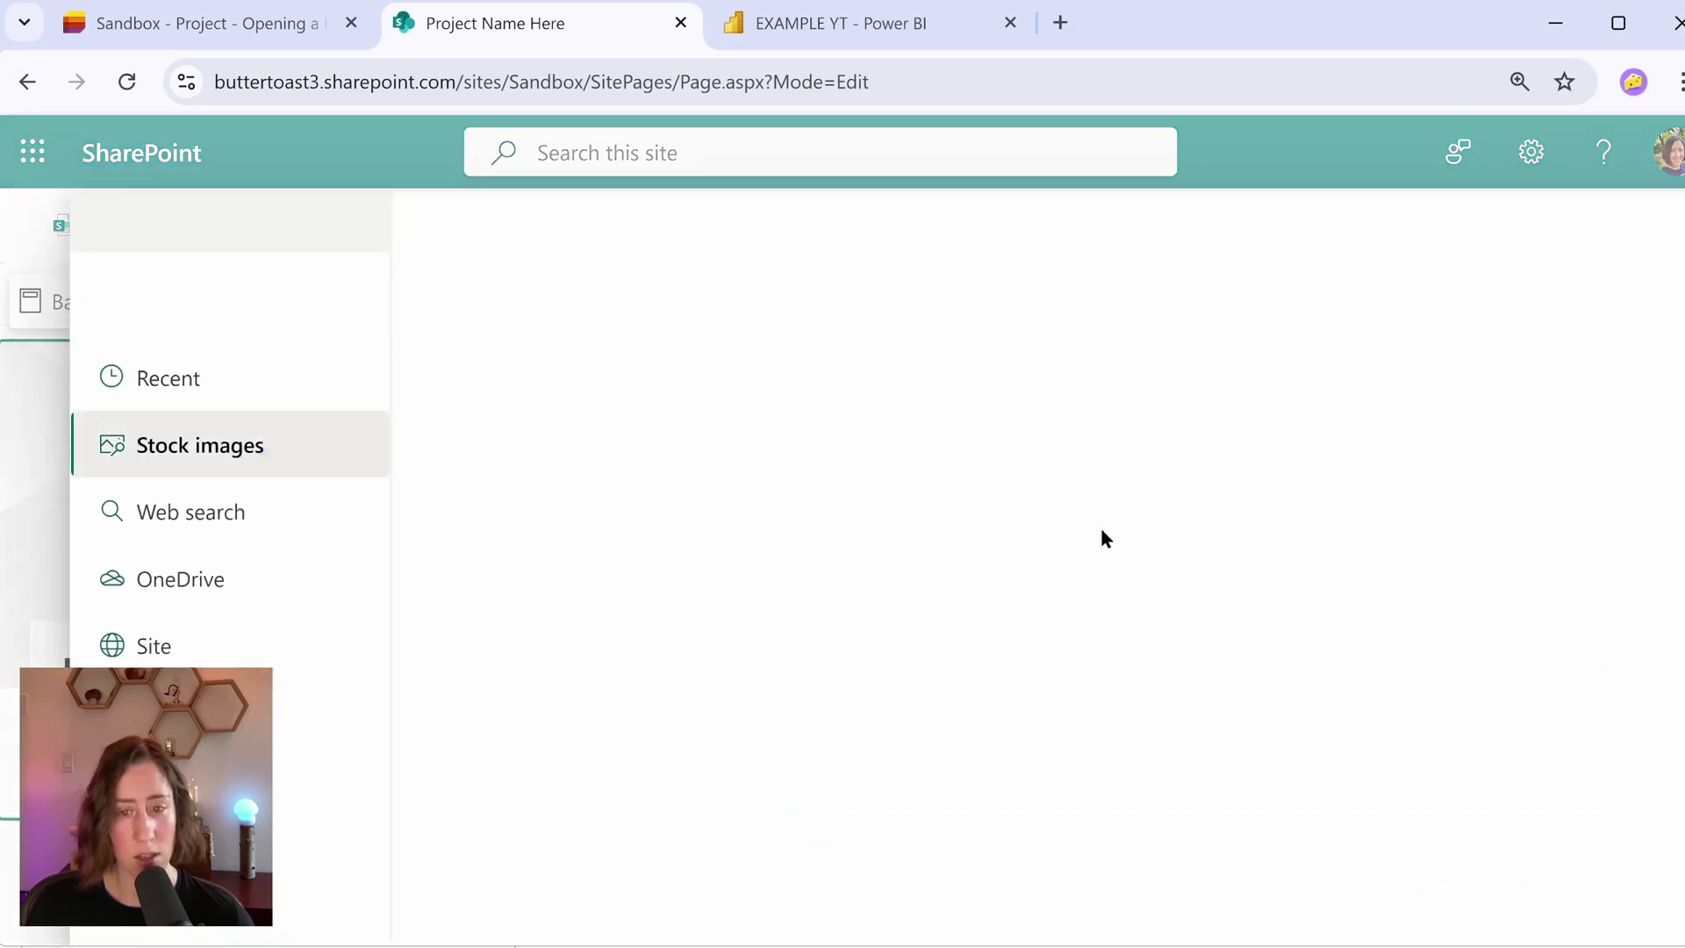
{"action": "scroll", "coordinate": [1102, 597], "scroll_direction": "down", "scroll_amount": 10}
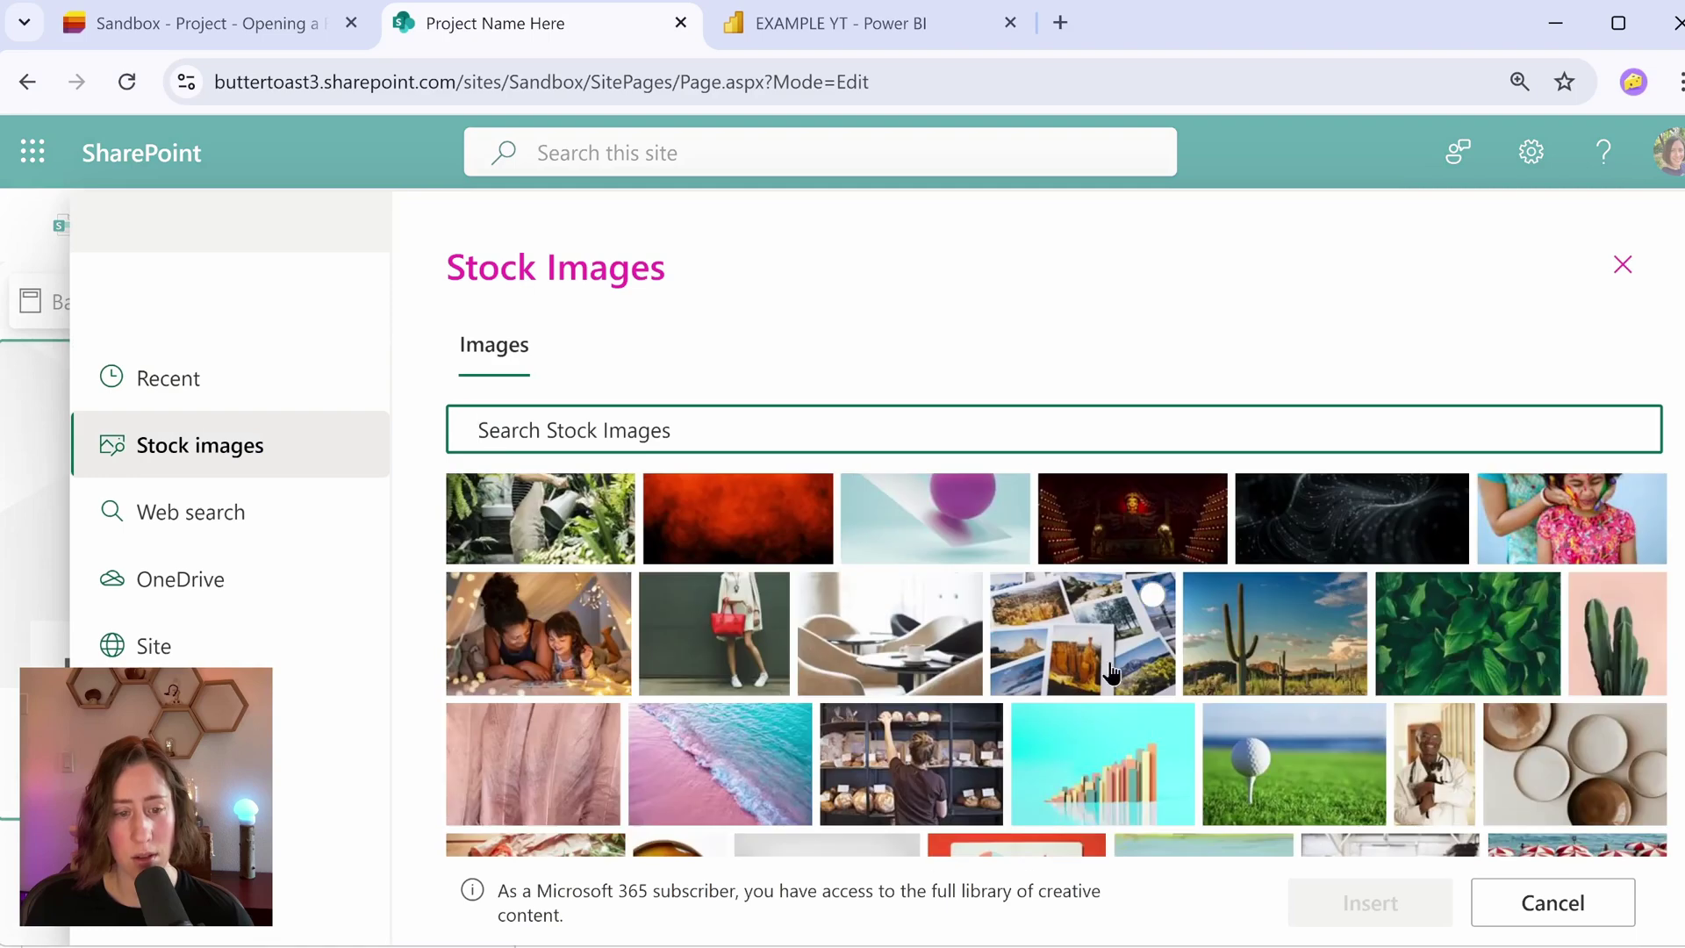
{"action": "double_click", "coordinate": [1104, 672]}
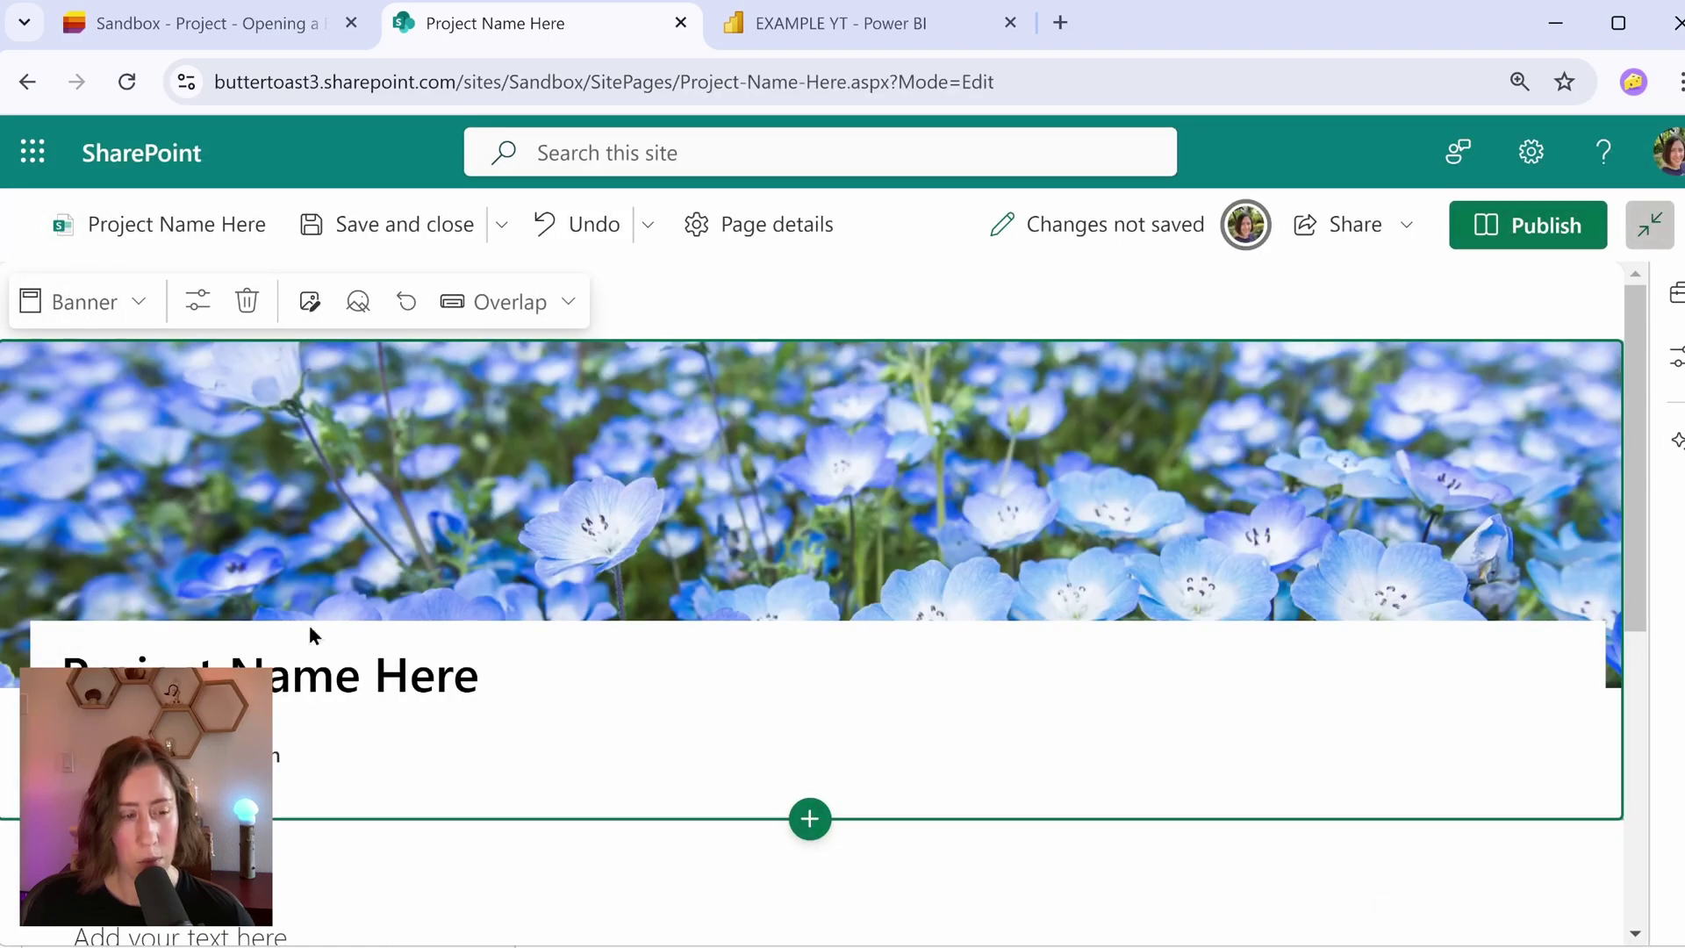
{"action": "left_click", "coordinate": [556, 304]}
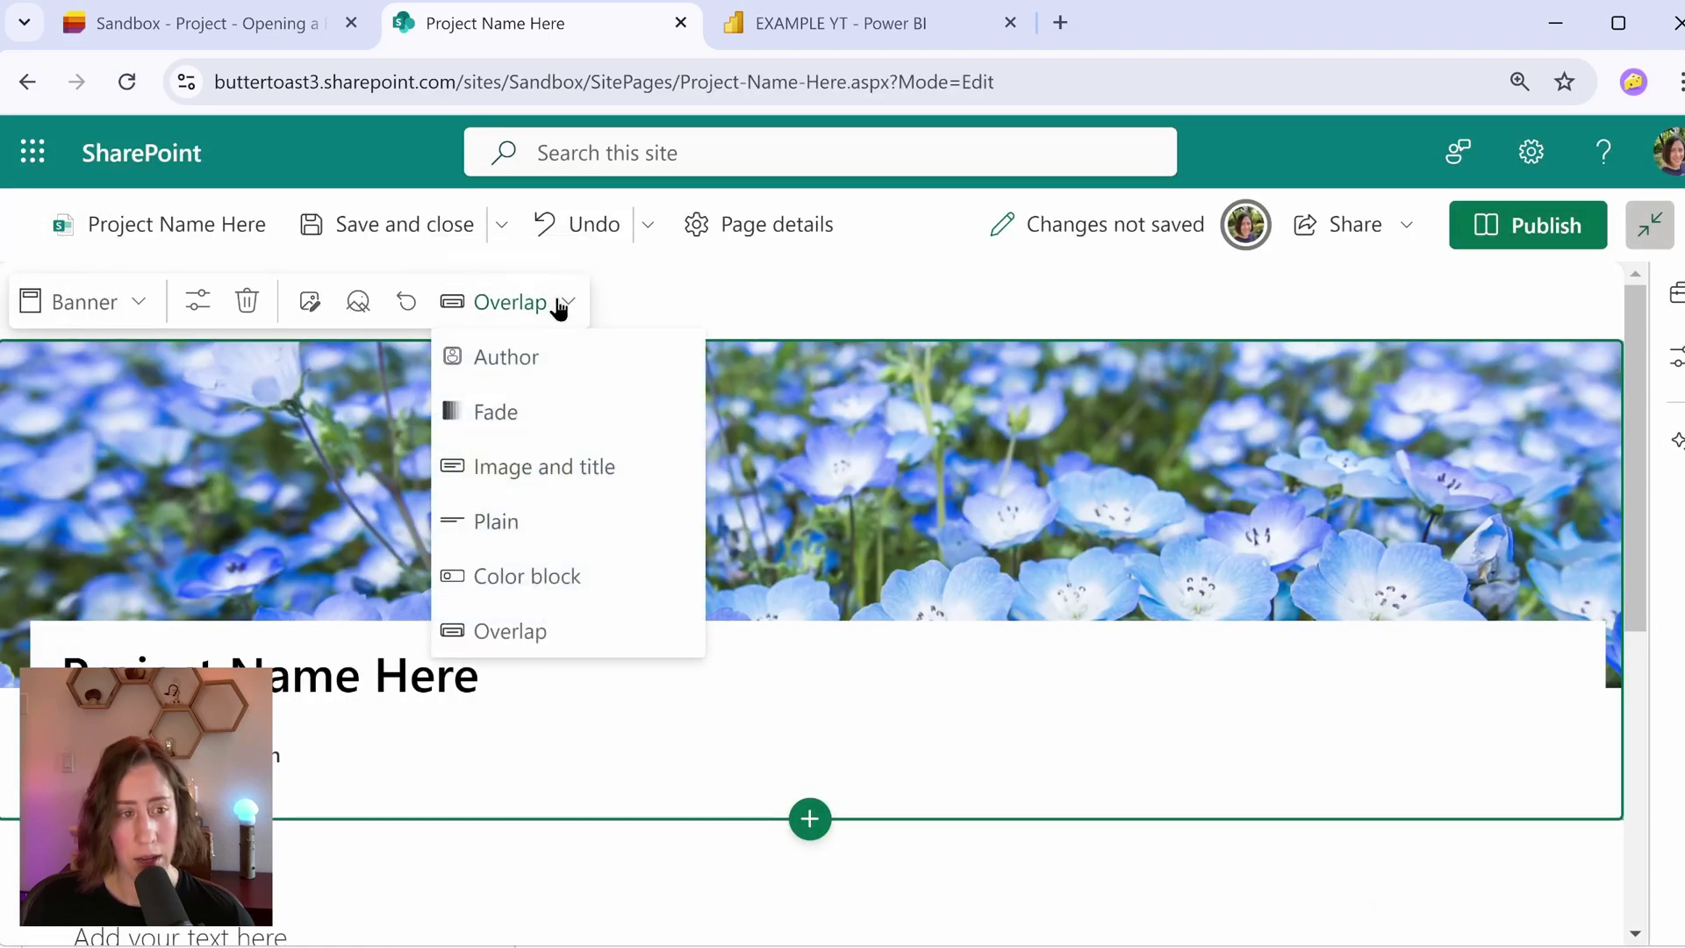
{"action": "left_click", "coordinate": [551, 468]}
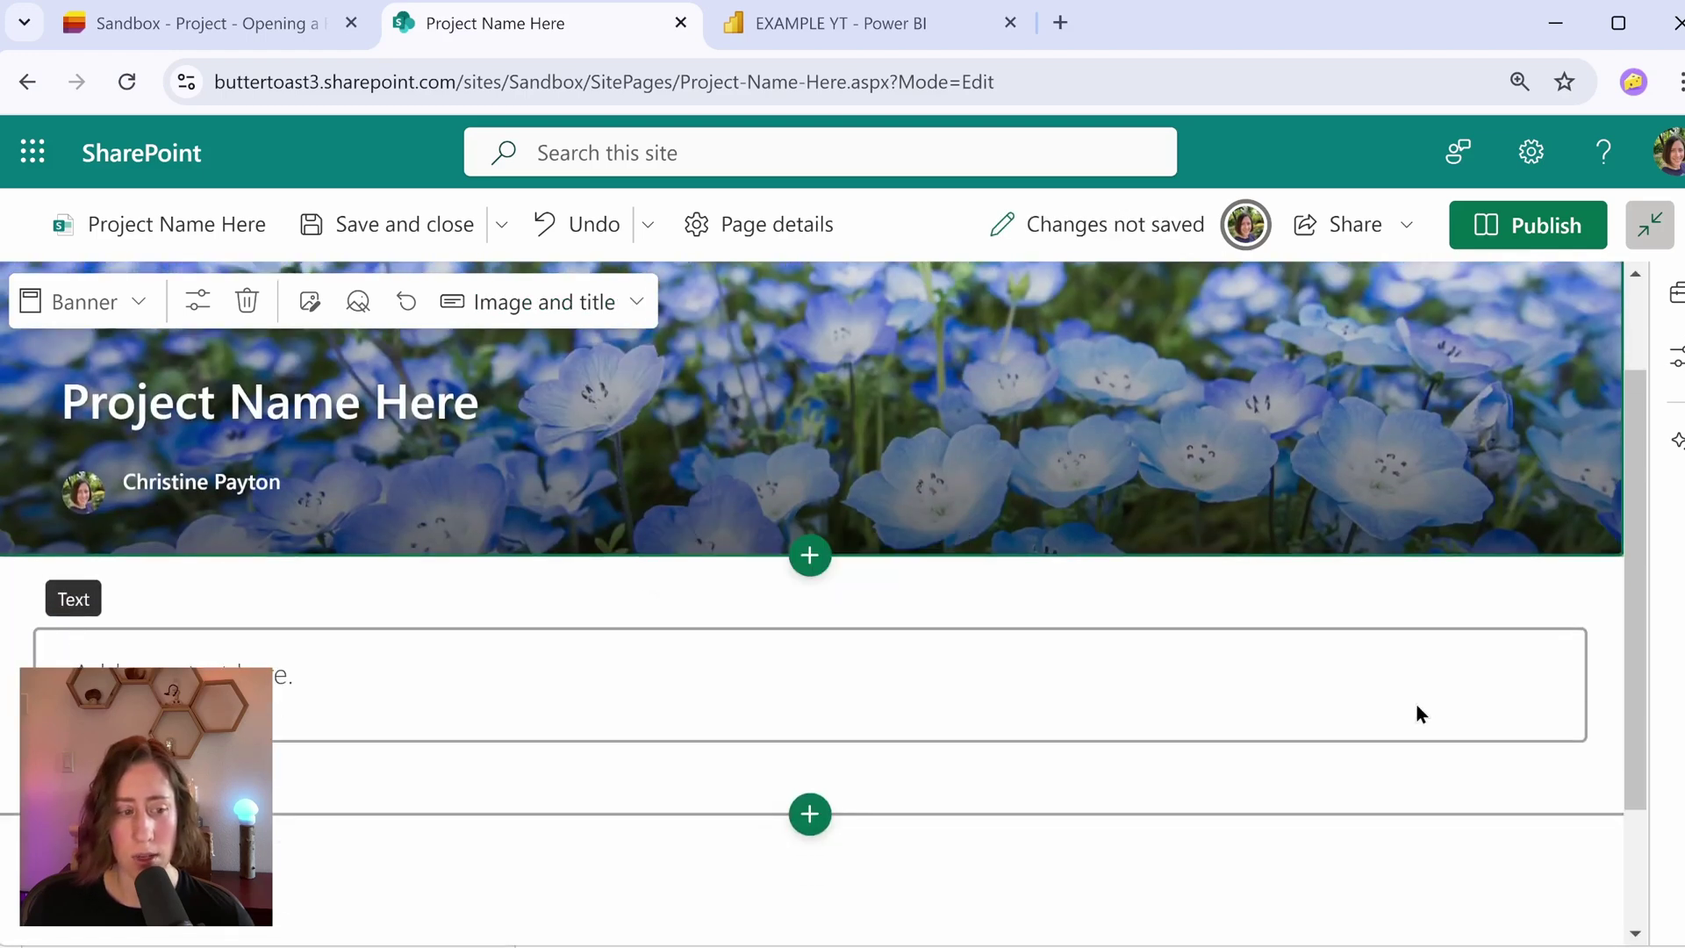
{"action": "left_click", "coordinate": [289, 685]}
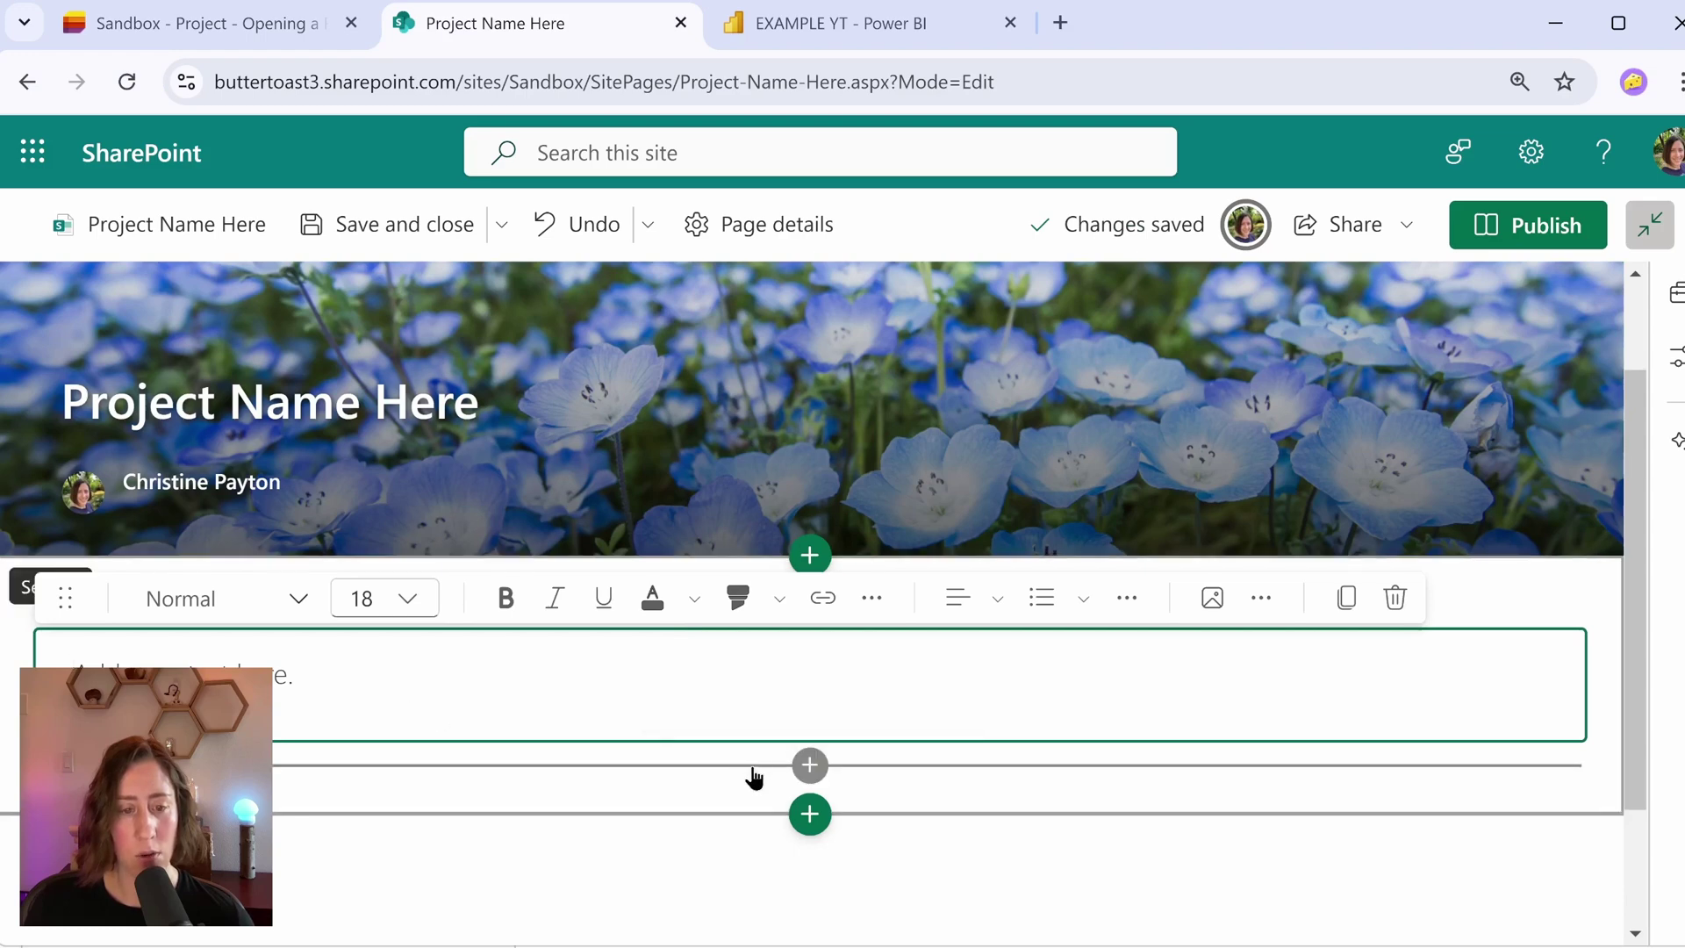
- Add a List web part showing Project - Opening a Restaurant below the text area
{"action": "left_click", "coordinate": [810, 803]}
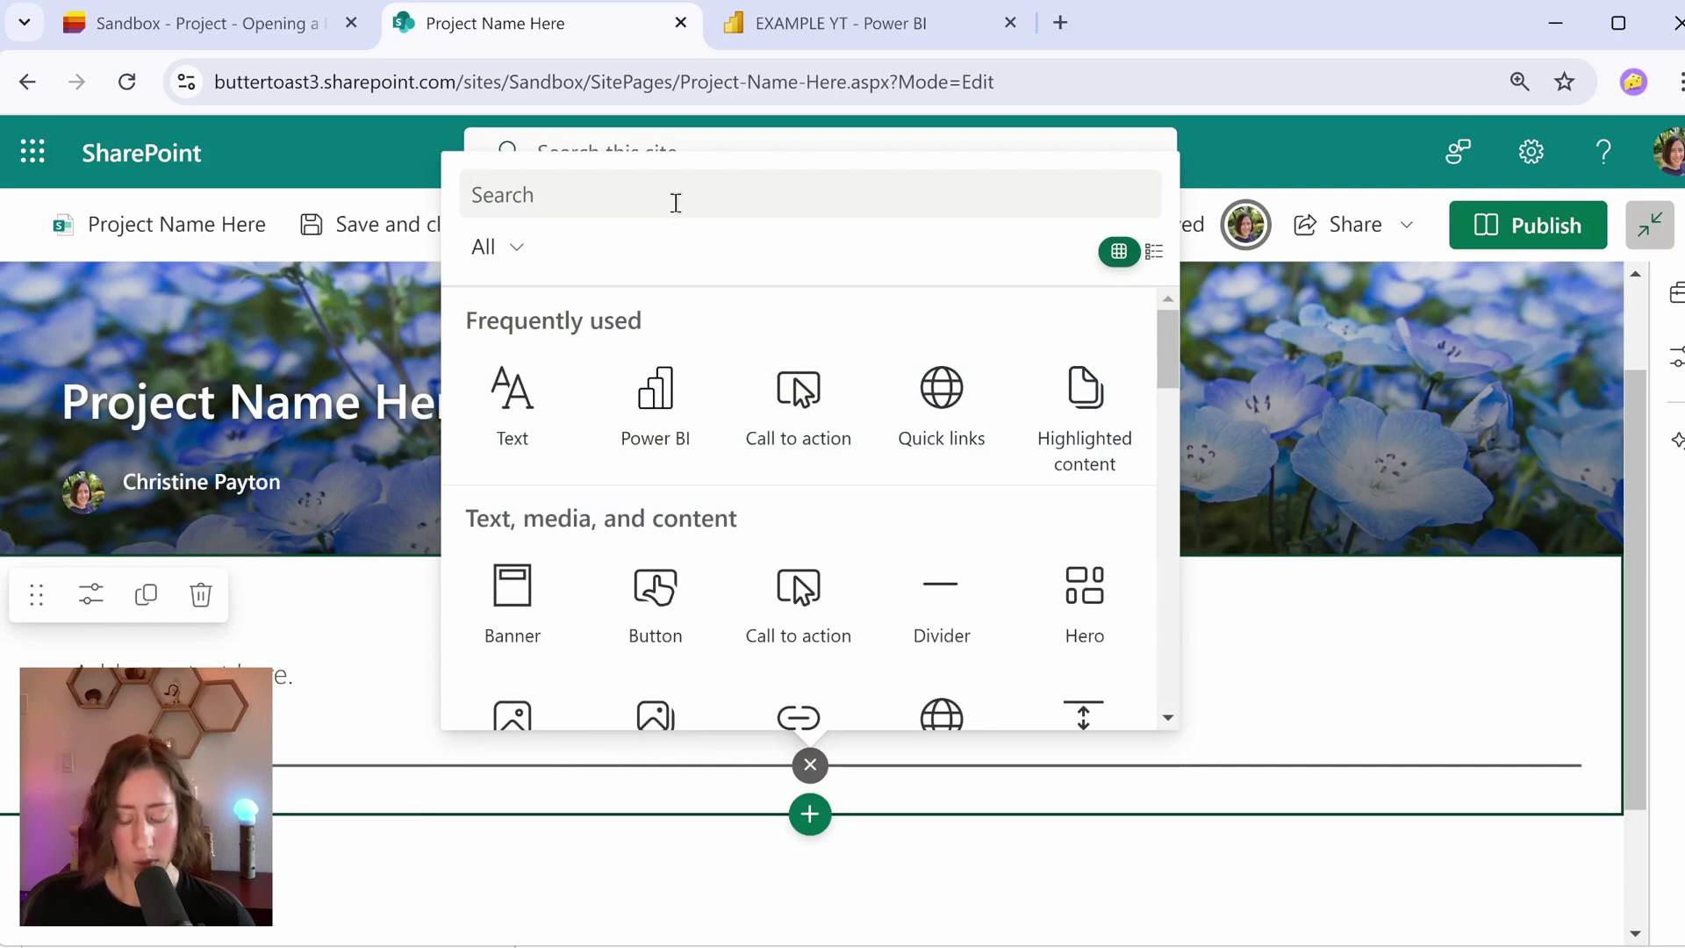
{"action": "type", "text": "list"}
{"action": "left_click", "coordinate": [515, 445]}
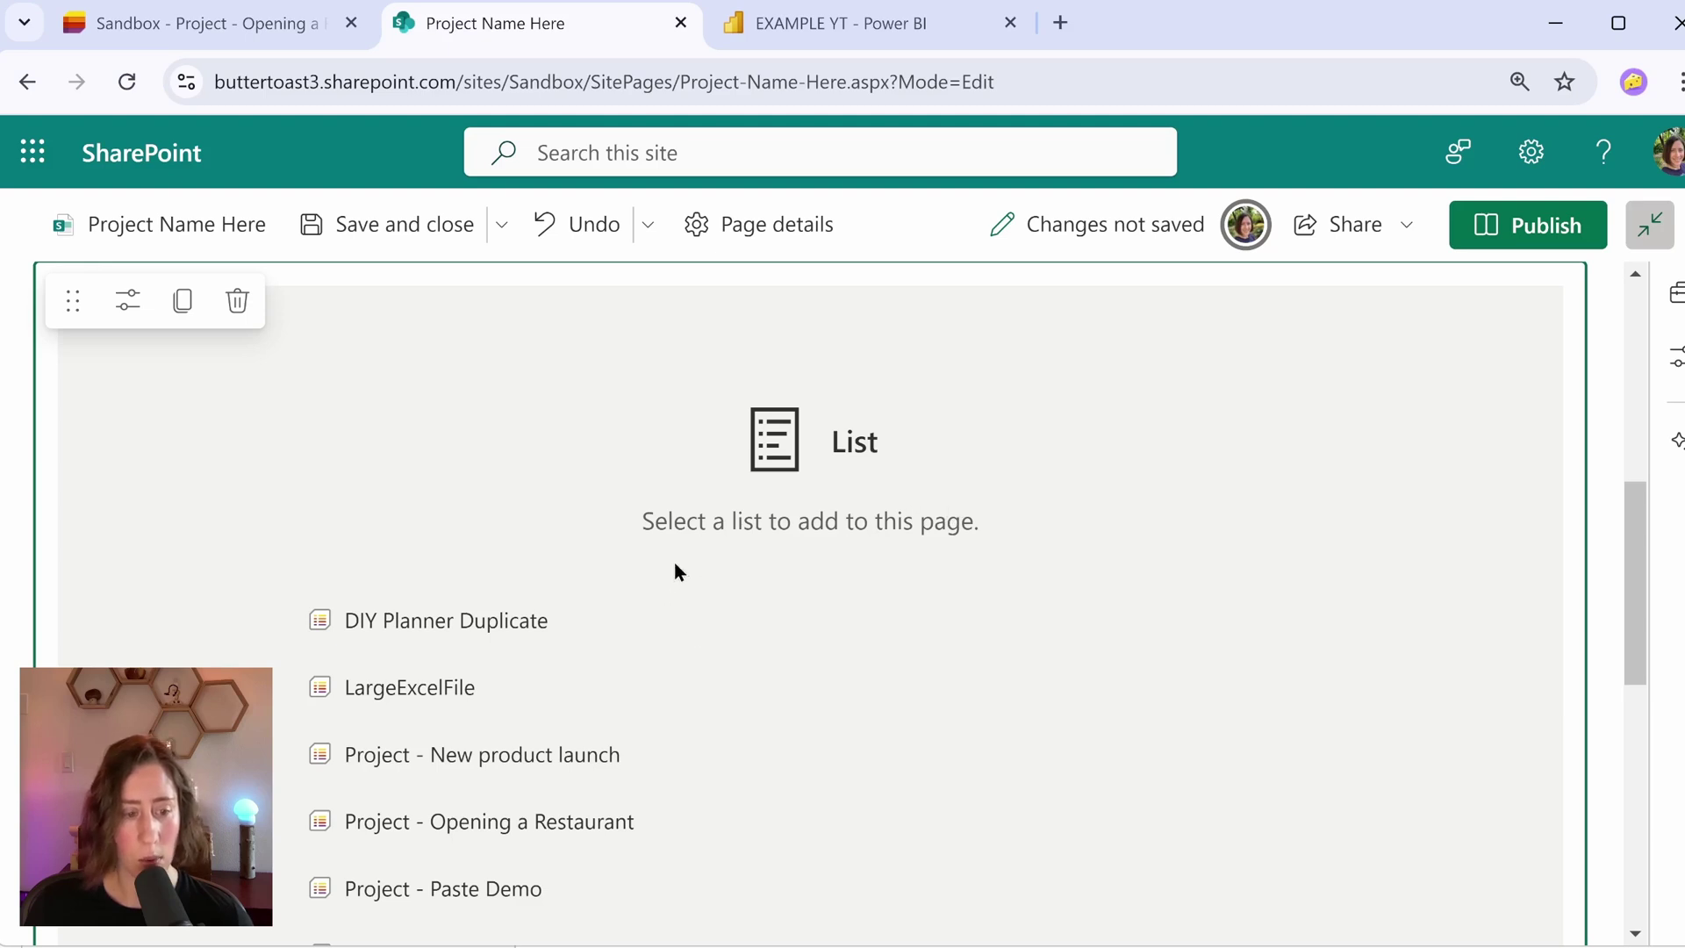
{"action": "scroll", "coordinate": [231, 448], "scroll_direction": "down", "scroll_amount": 2}
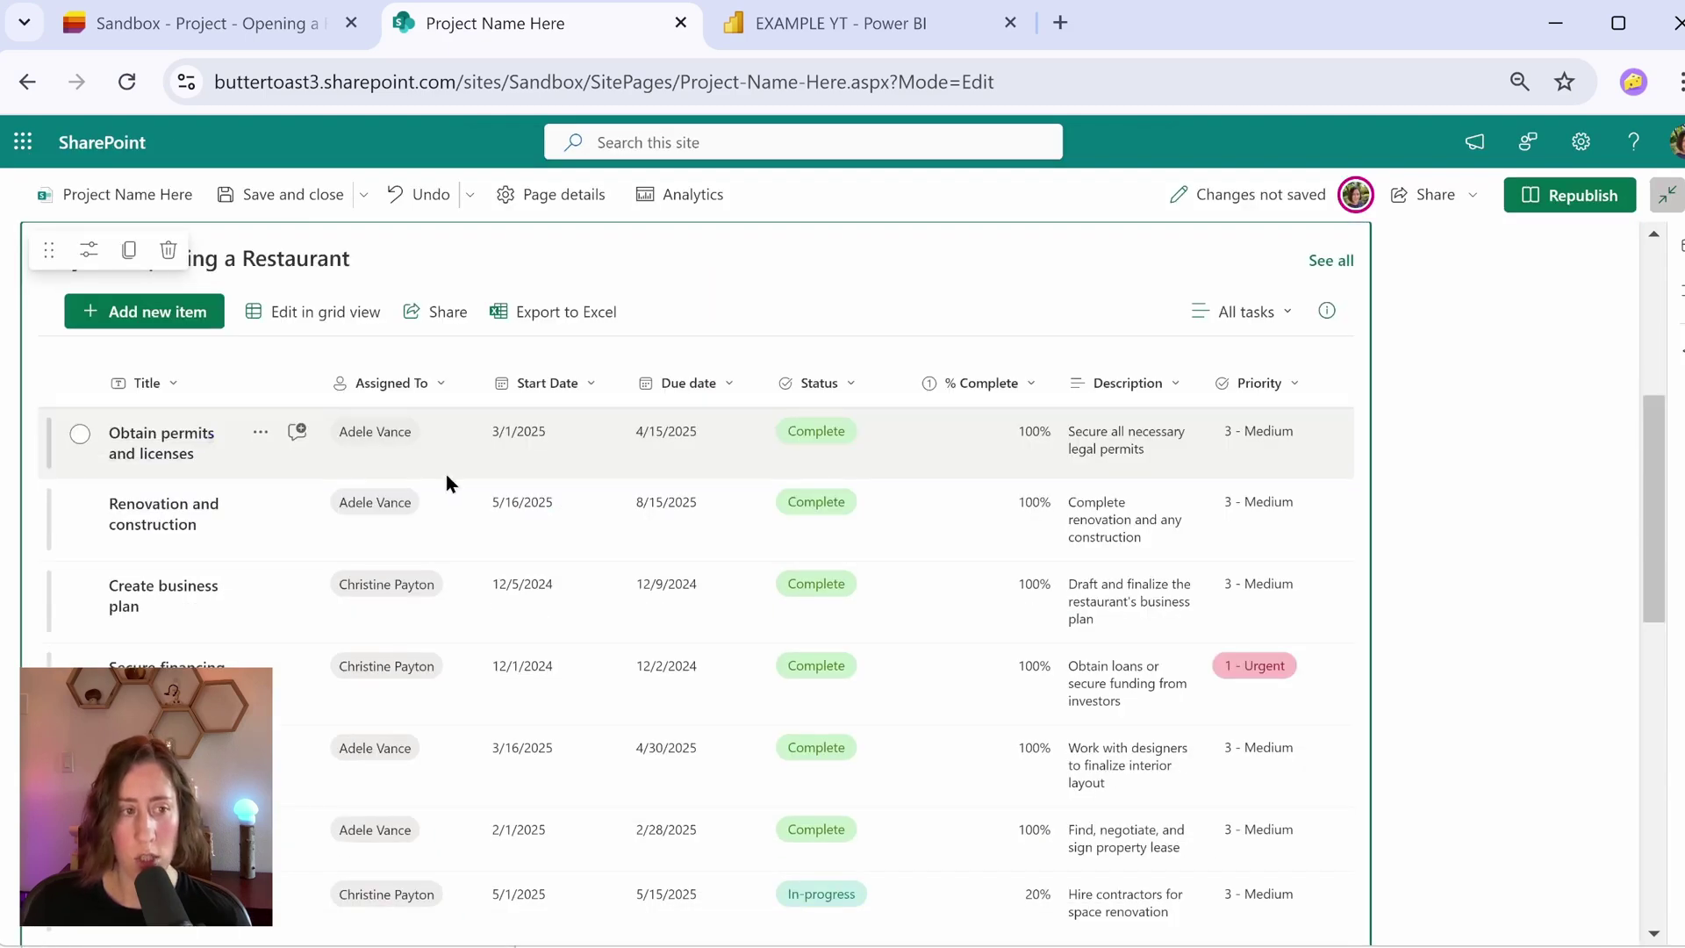
{"action": "scroll", "coordinate": [264, 474], "scroll_direction": "up", "scroll_amount": 3}
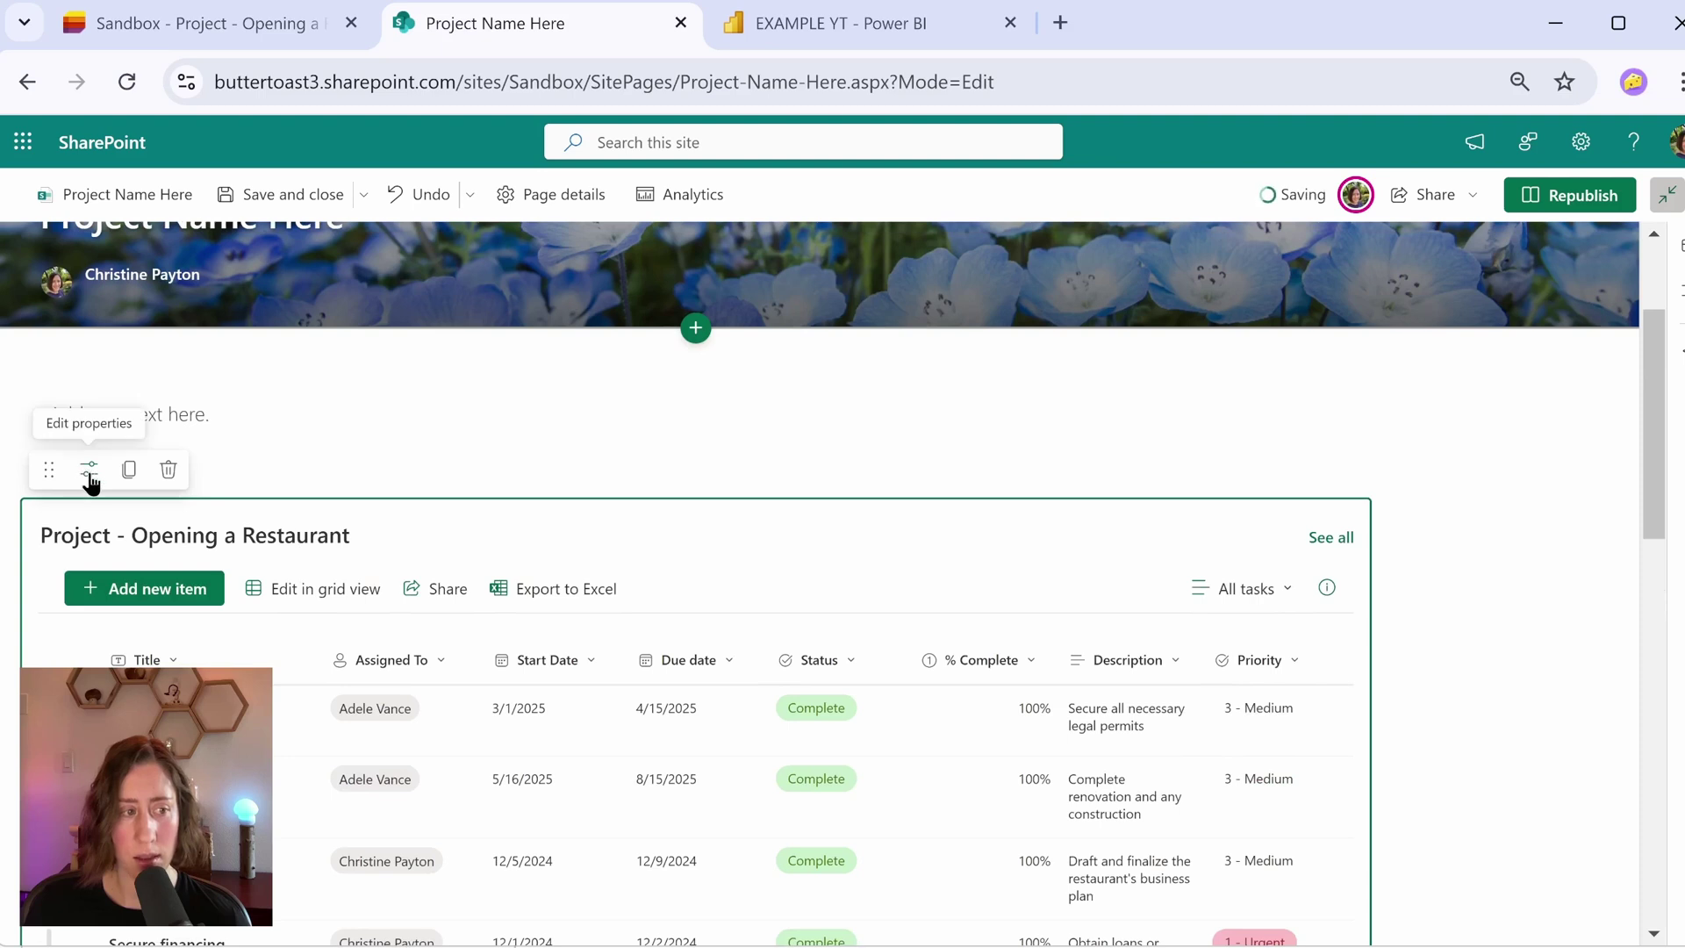
- Set the list web part size to Medium - about 15 items
{"action": "left_click", "coordinate": [88, 471]}
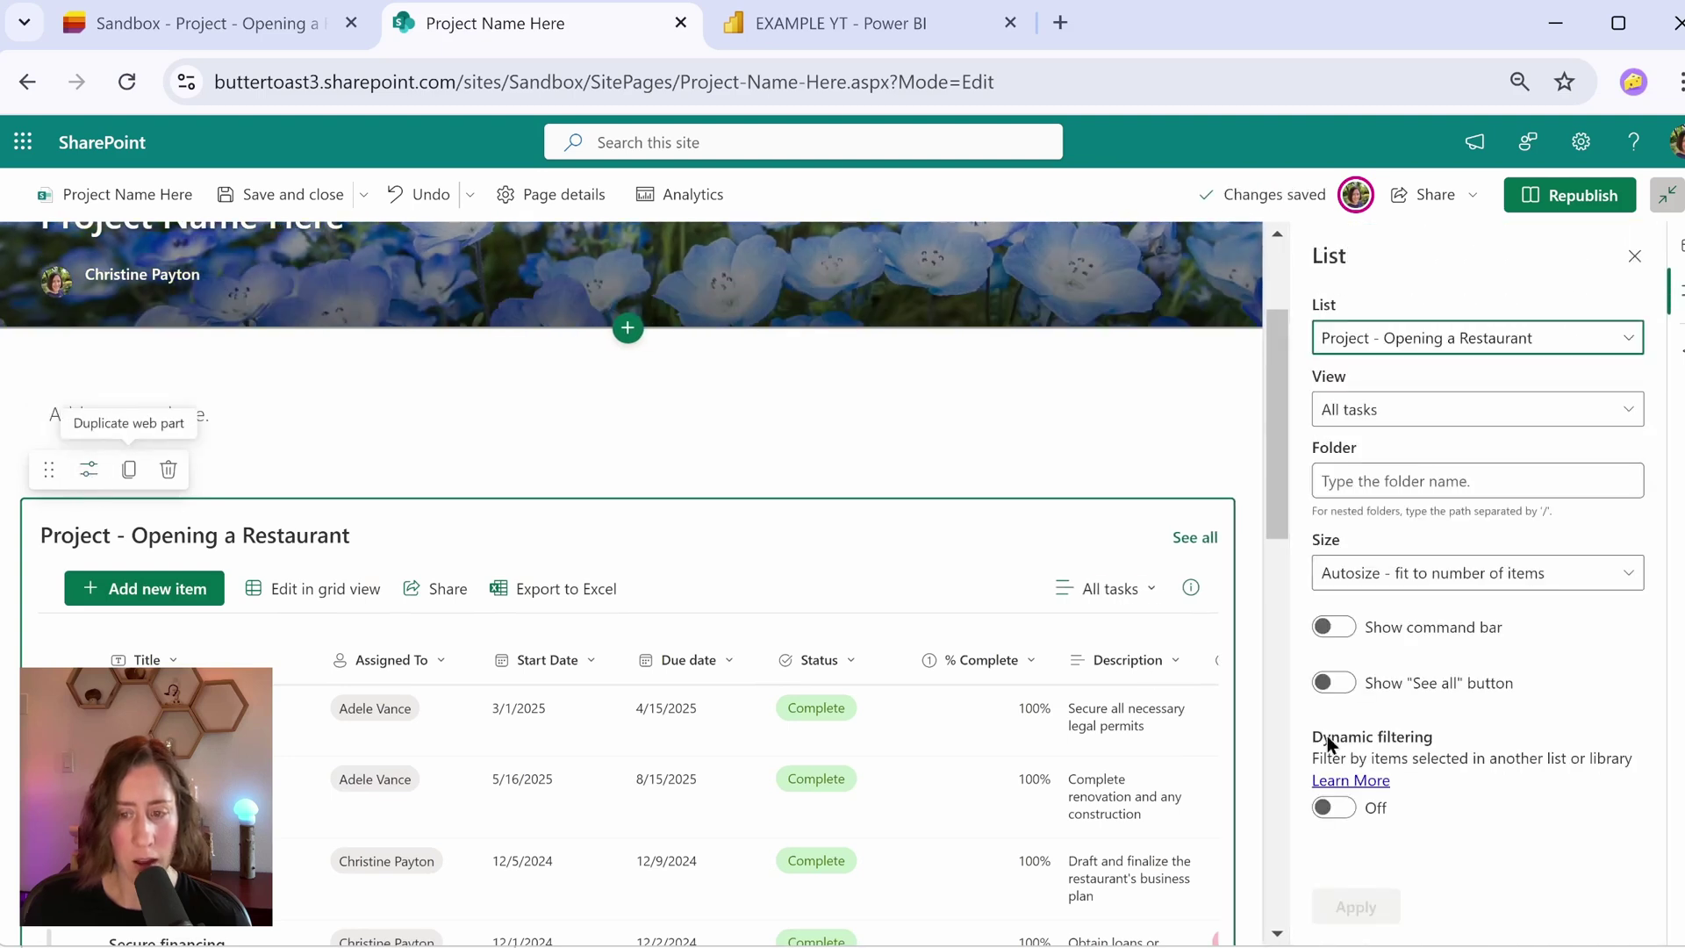
{"action": "left_click", "coordinate": [1483, 572]}
{"action": "left_click", "coordinate": [1498, 729]}
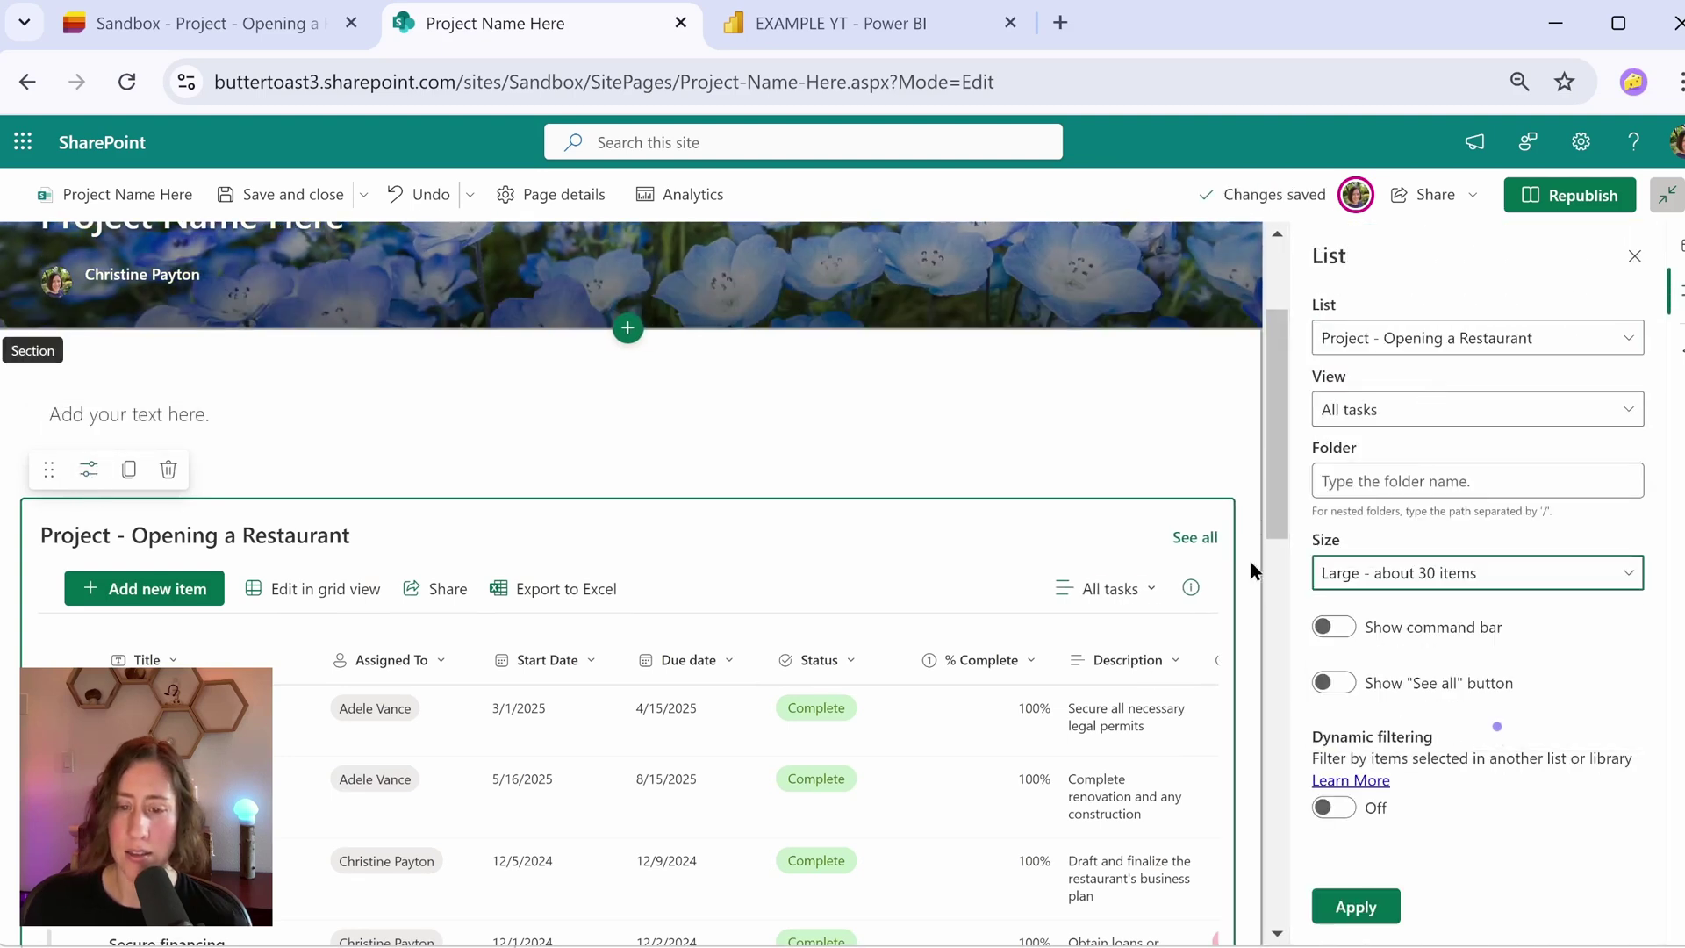
{"action": "left_click", "coordinate": [1364, 915]}
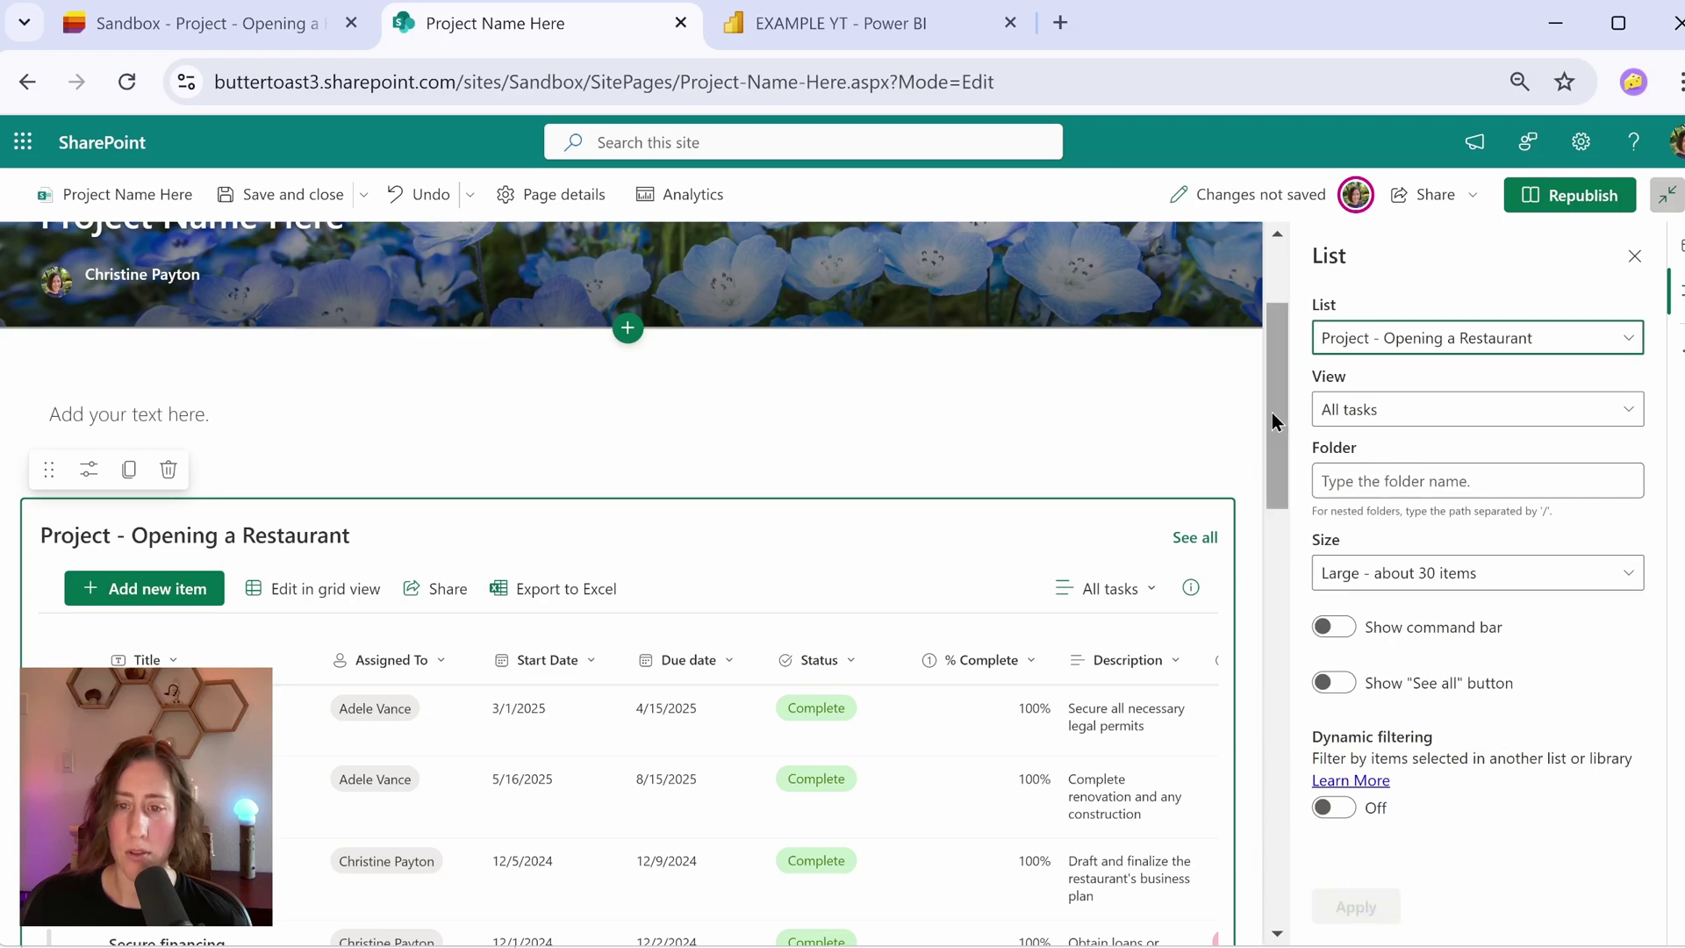
{"action": "scroll", "coordinate": [1255, 742], "scroll_direction": "down", "scroll_amount": 10}
{"action": "scroll", "coordinate": [1254, 741], "scroll_direction": "up", "scroll_amount": 10}
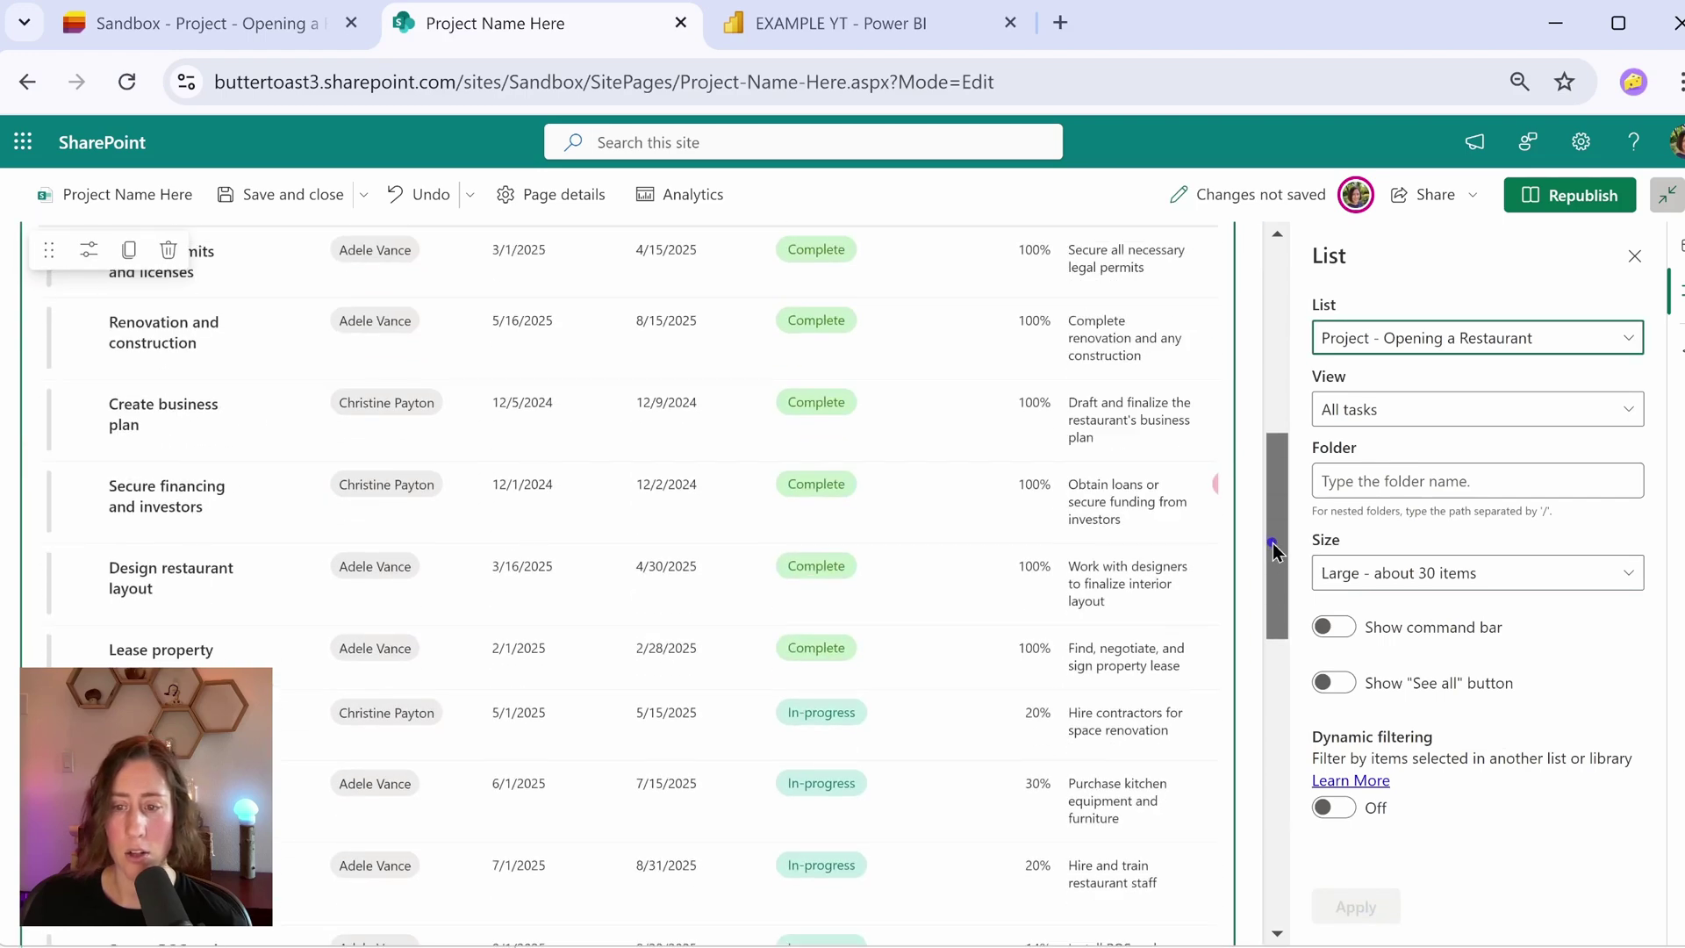
{"action": "left_click", "coordinate": [1491, 574]}
{"action": "left_click", "coordinate": [1518, 694]}
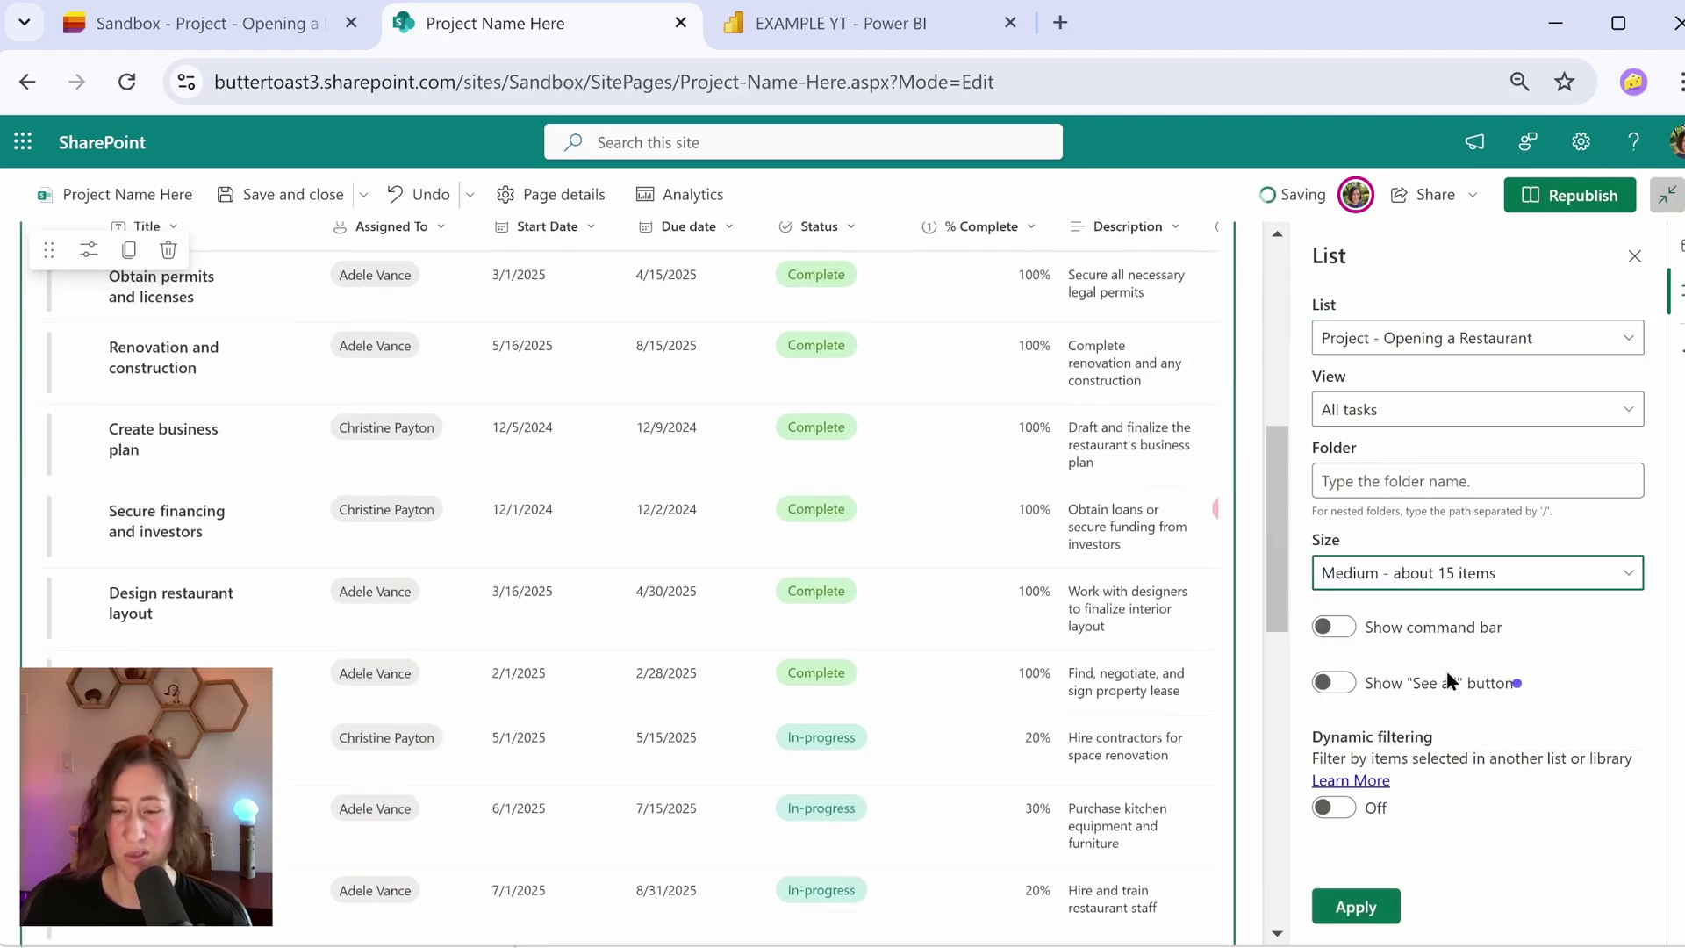
{"action": "left_click", "coordinate": [1361, 915]}
- Add a Power BI web part with the pasted report link, navigation pane and action bar off
{"action": "scroll", "coordinate": [1437, 532], "scroll_direction": "down", "scroll_amount": 3}
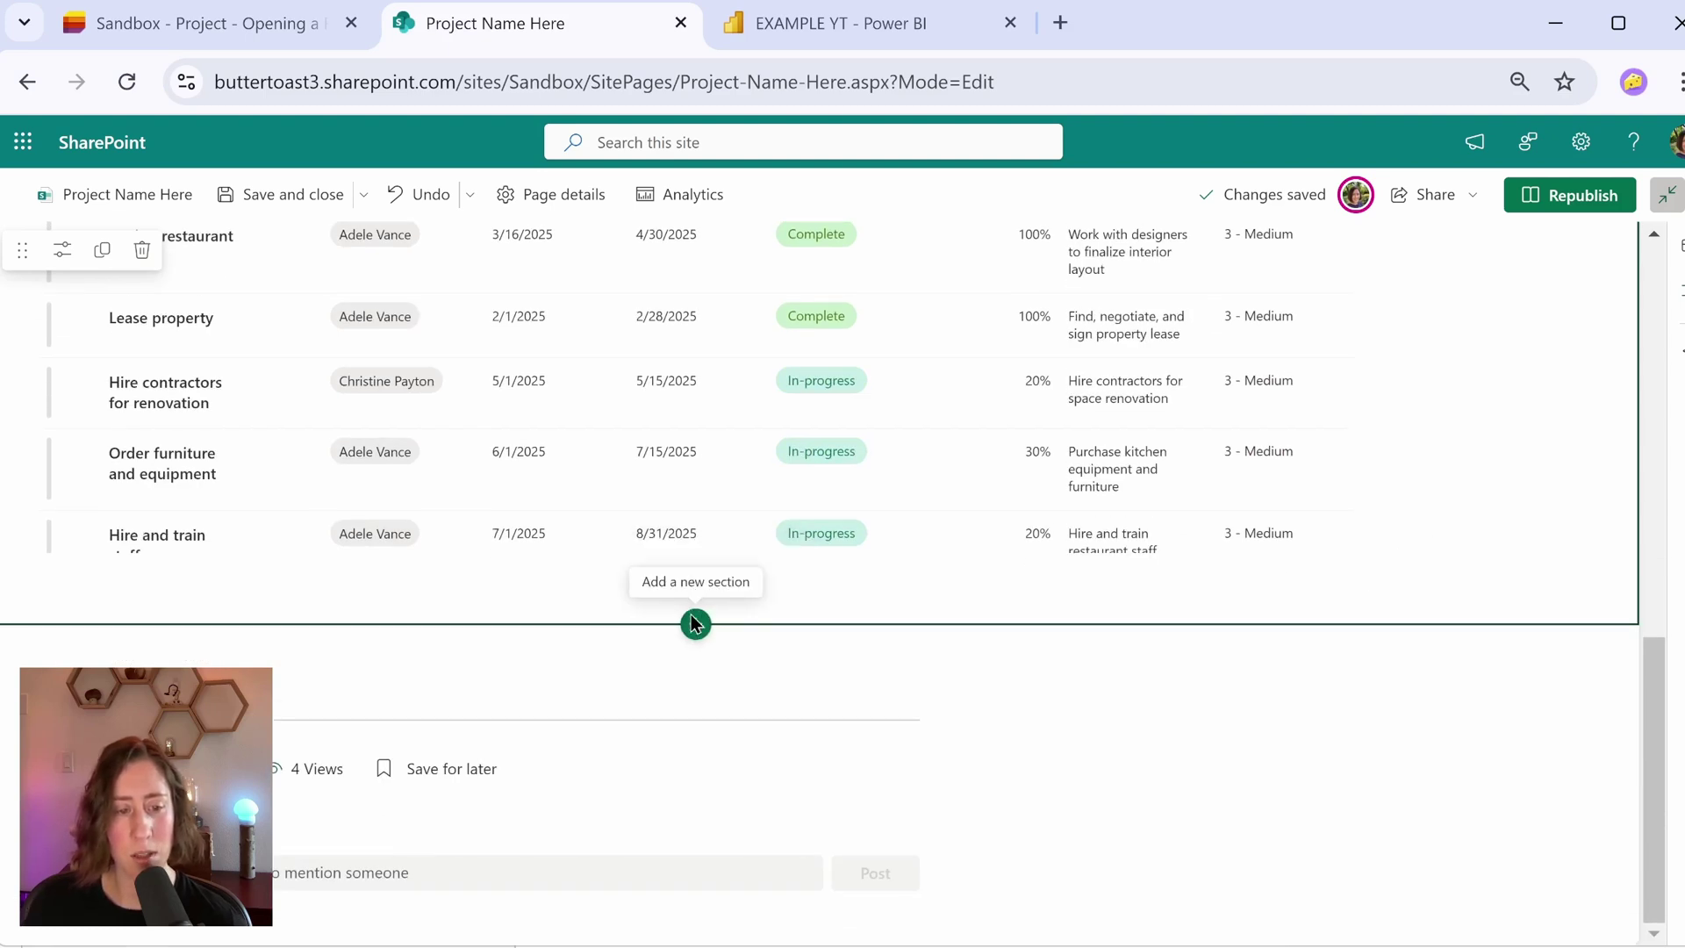
{"action": "left_click", "coordinate": [884, 588]}
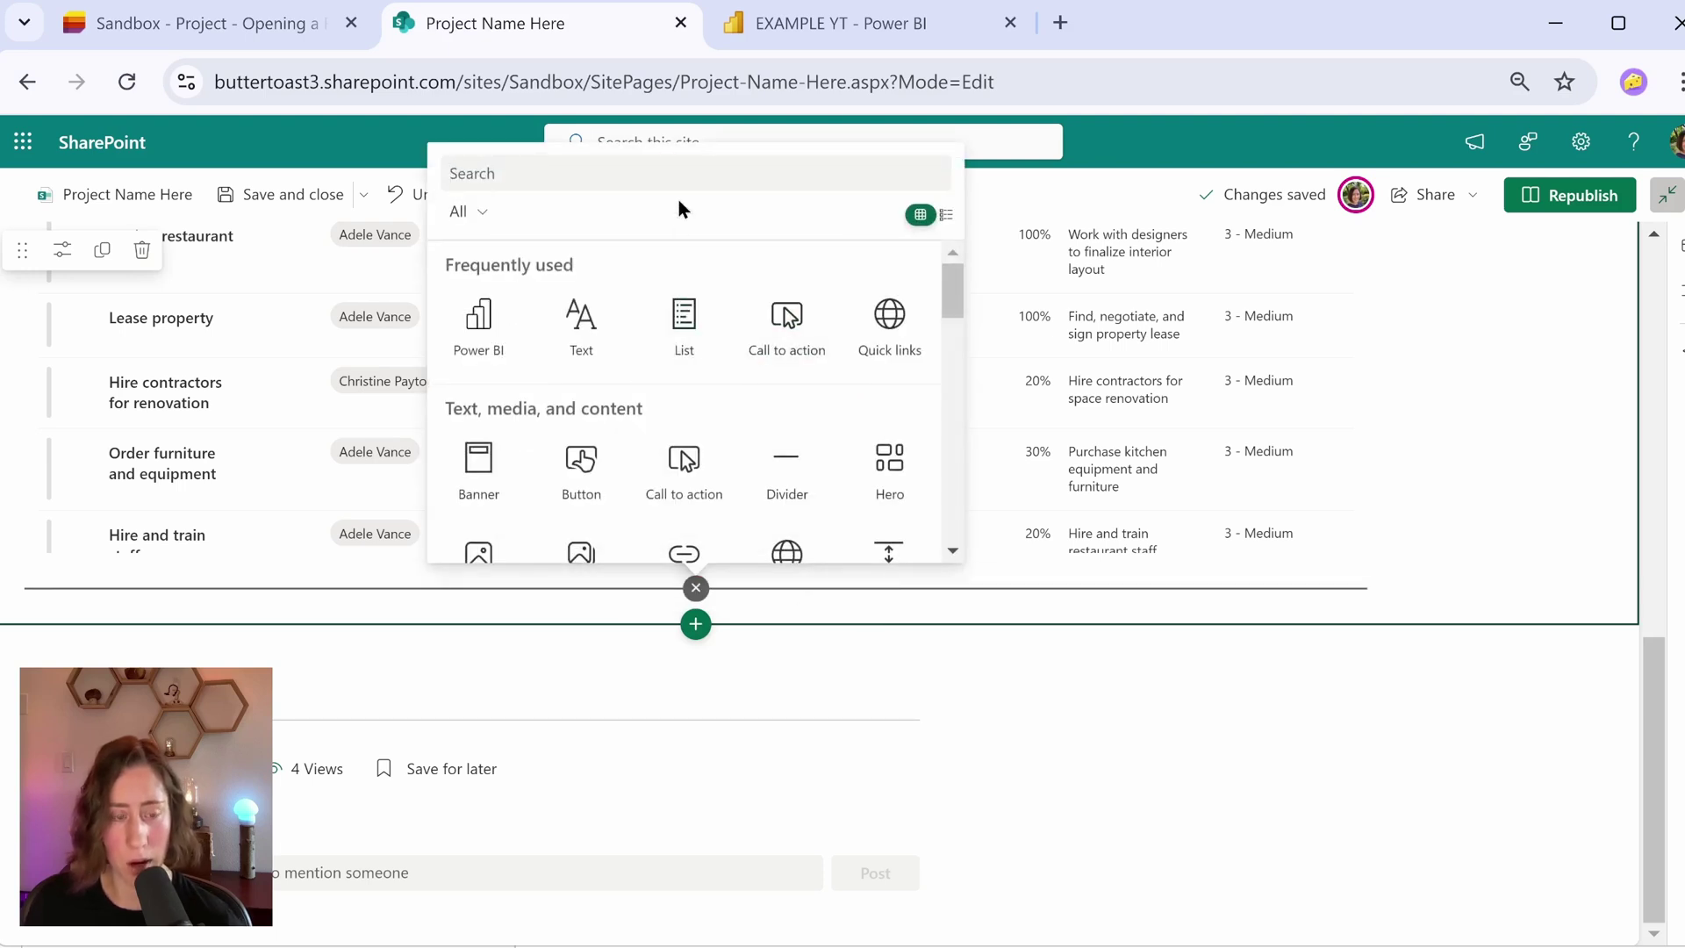
{"action": "type", "text": "power"}
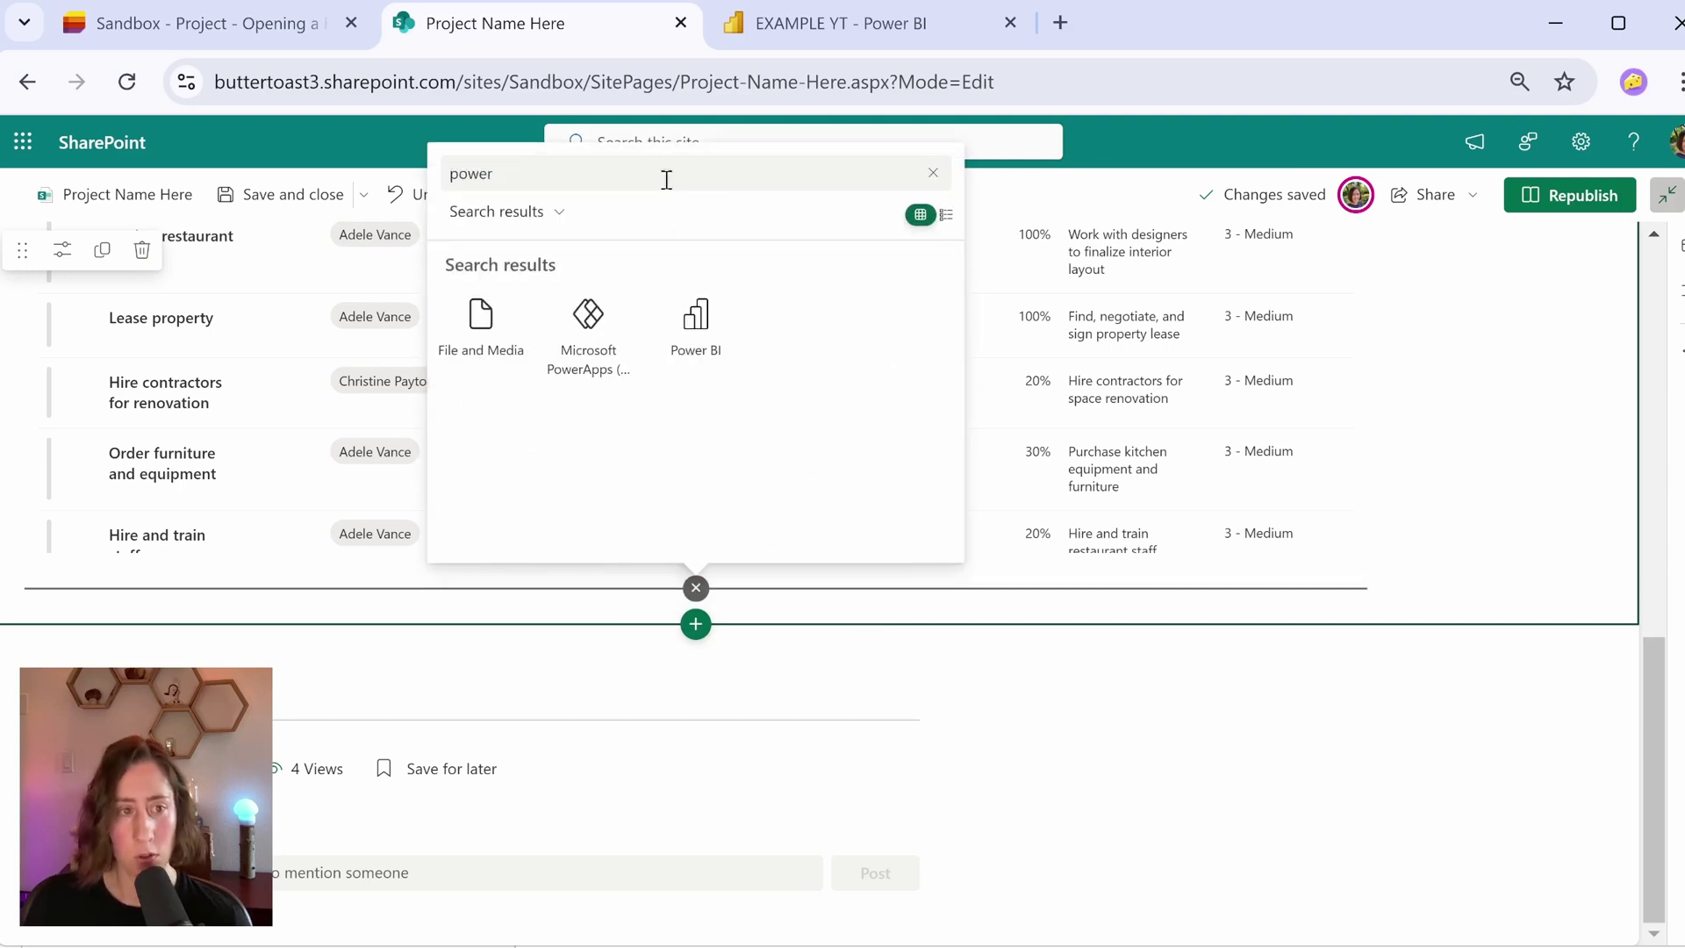
{"action": "left_click", "coordinate": [697, 324]}
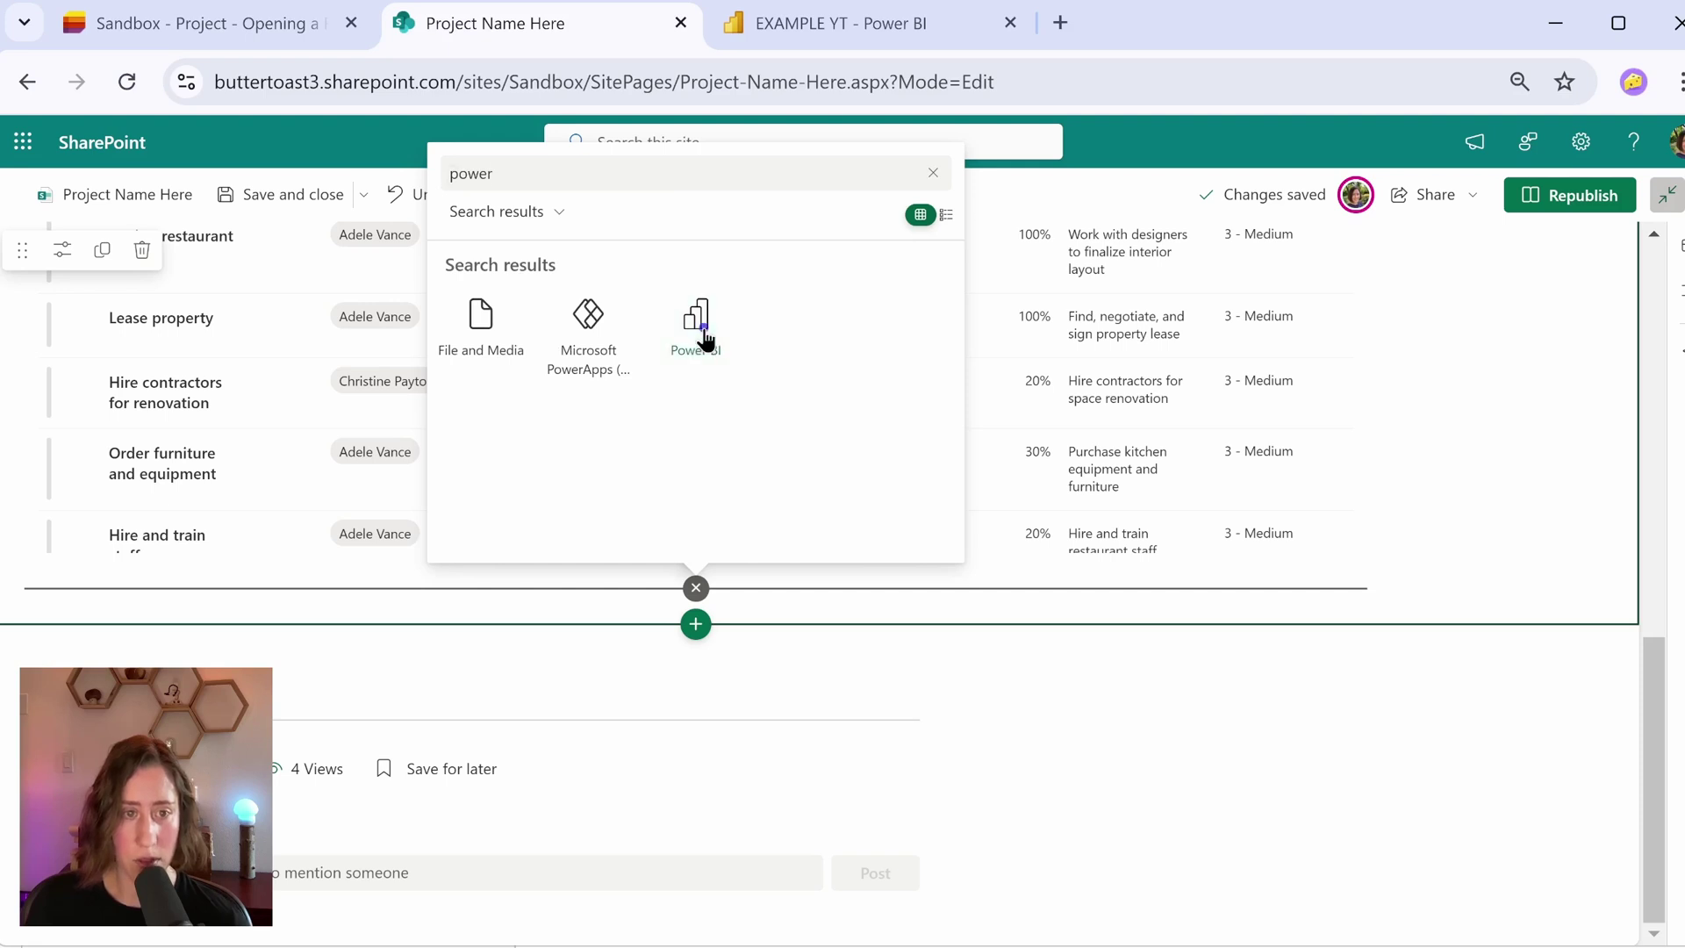
{"action": "left_click", "coordinate": [736, 771]}
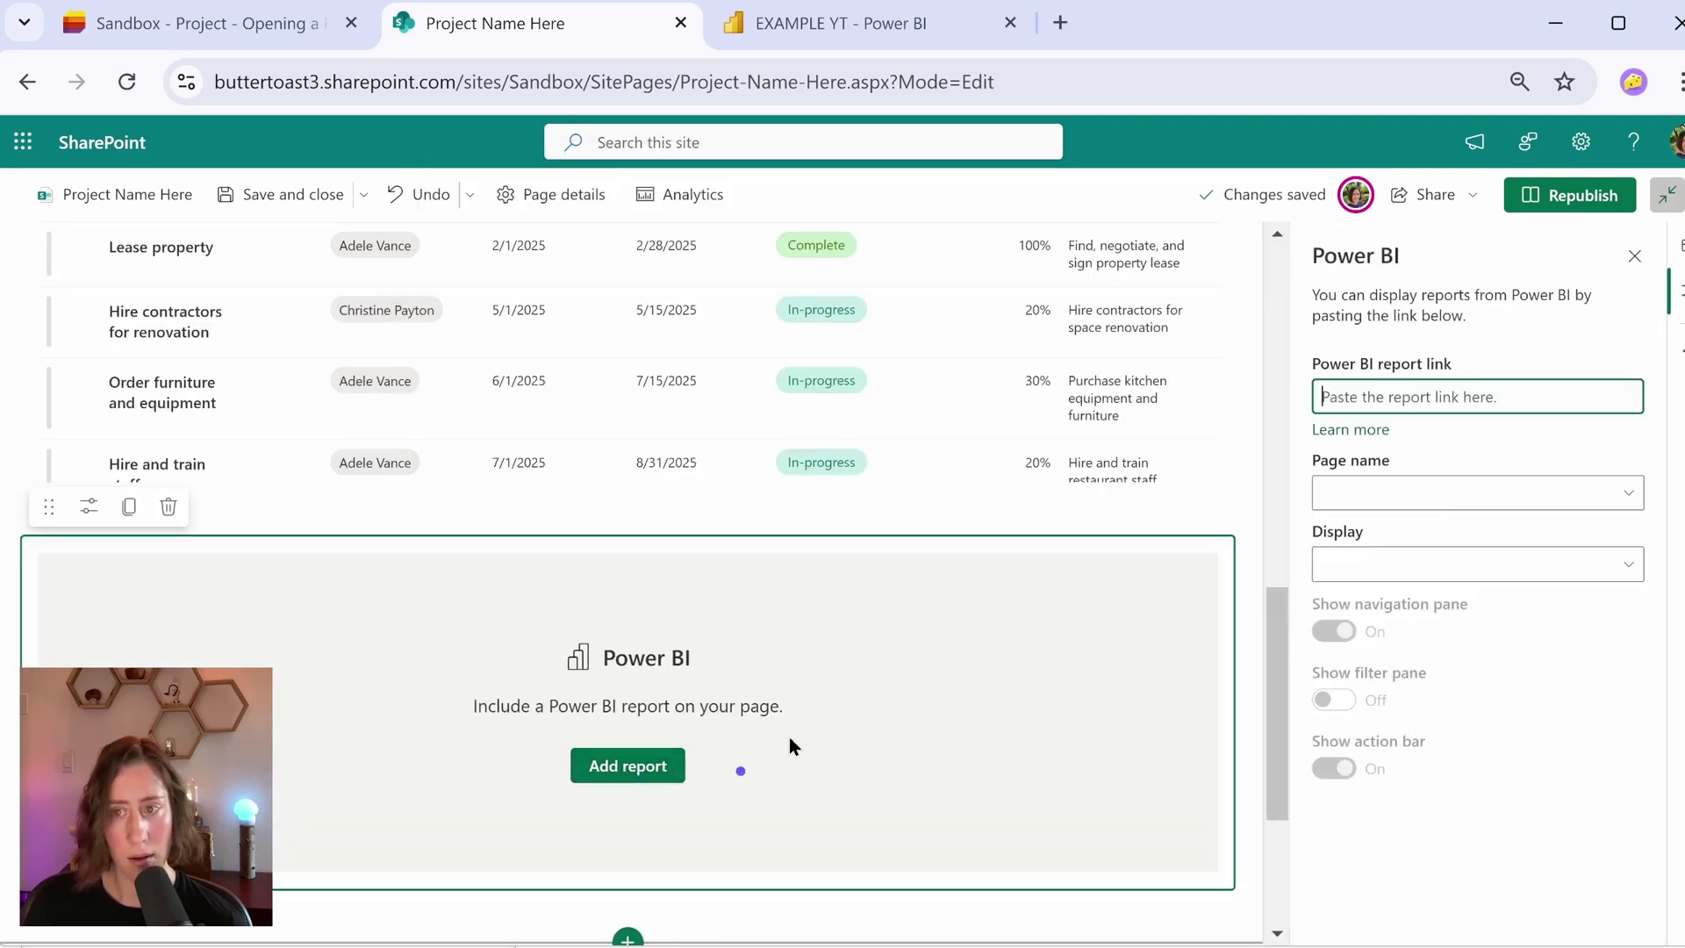
{"action": "key", "text": "ctrl+v"}
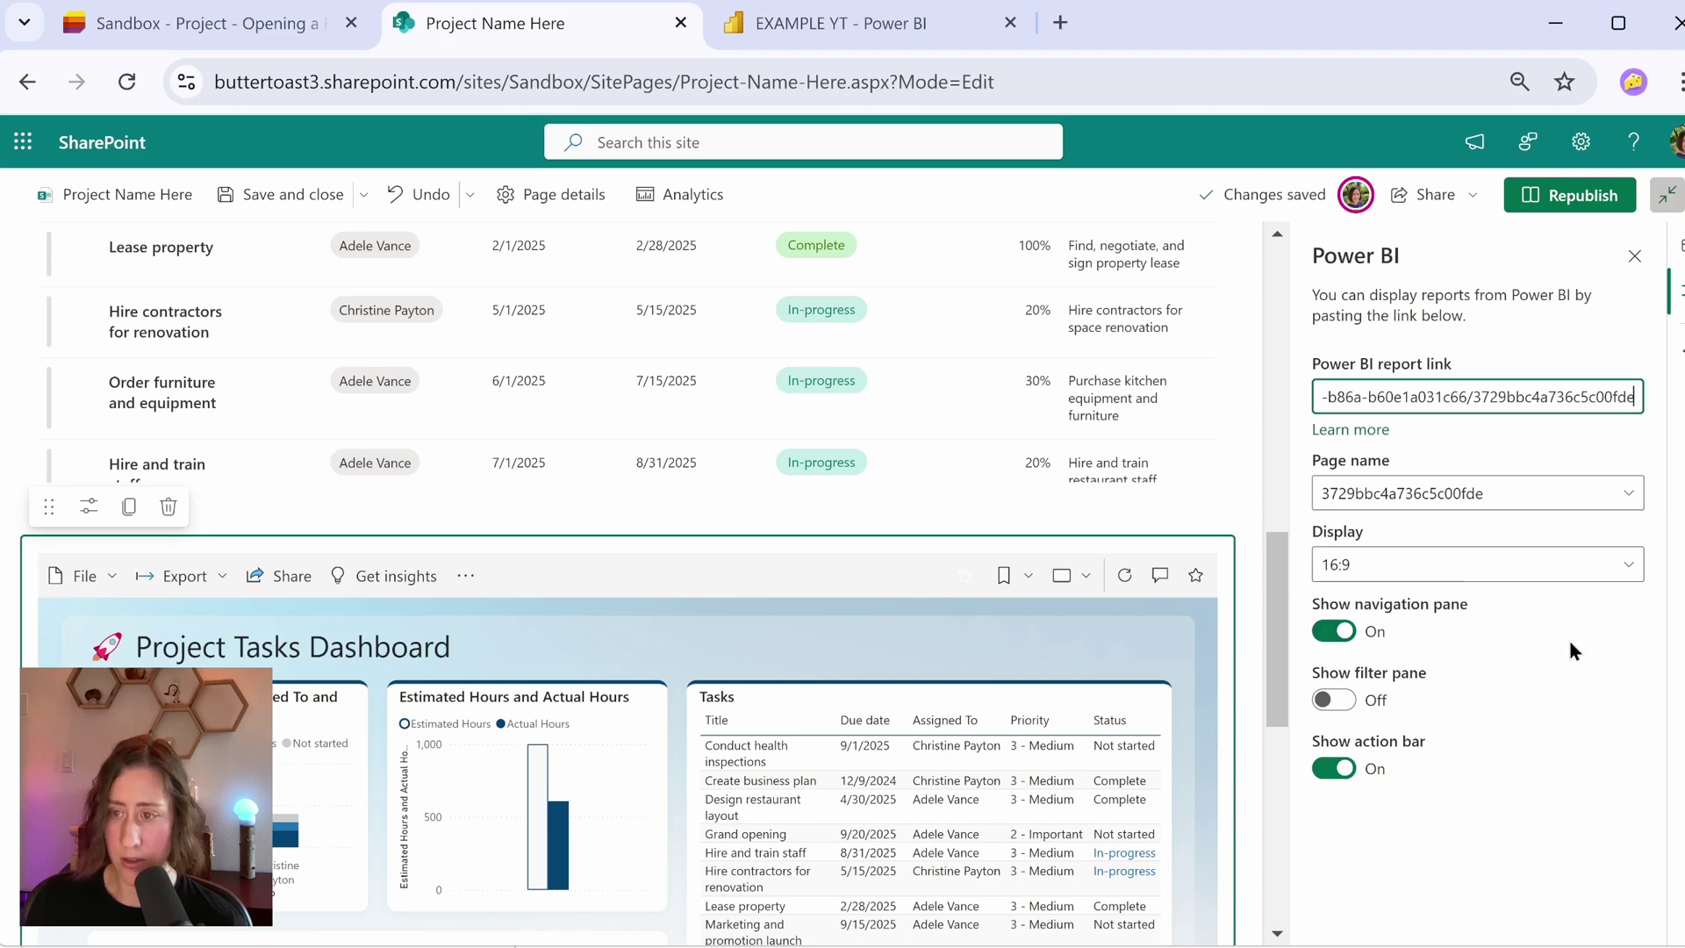
{"action": "left_click", "coordinate": [1332, 632]}
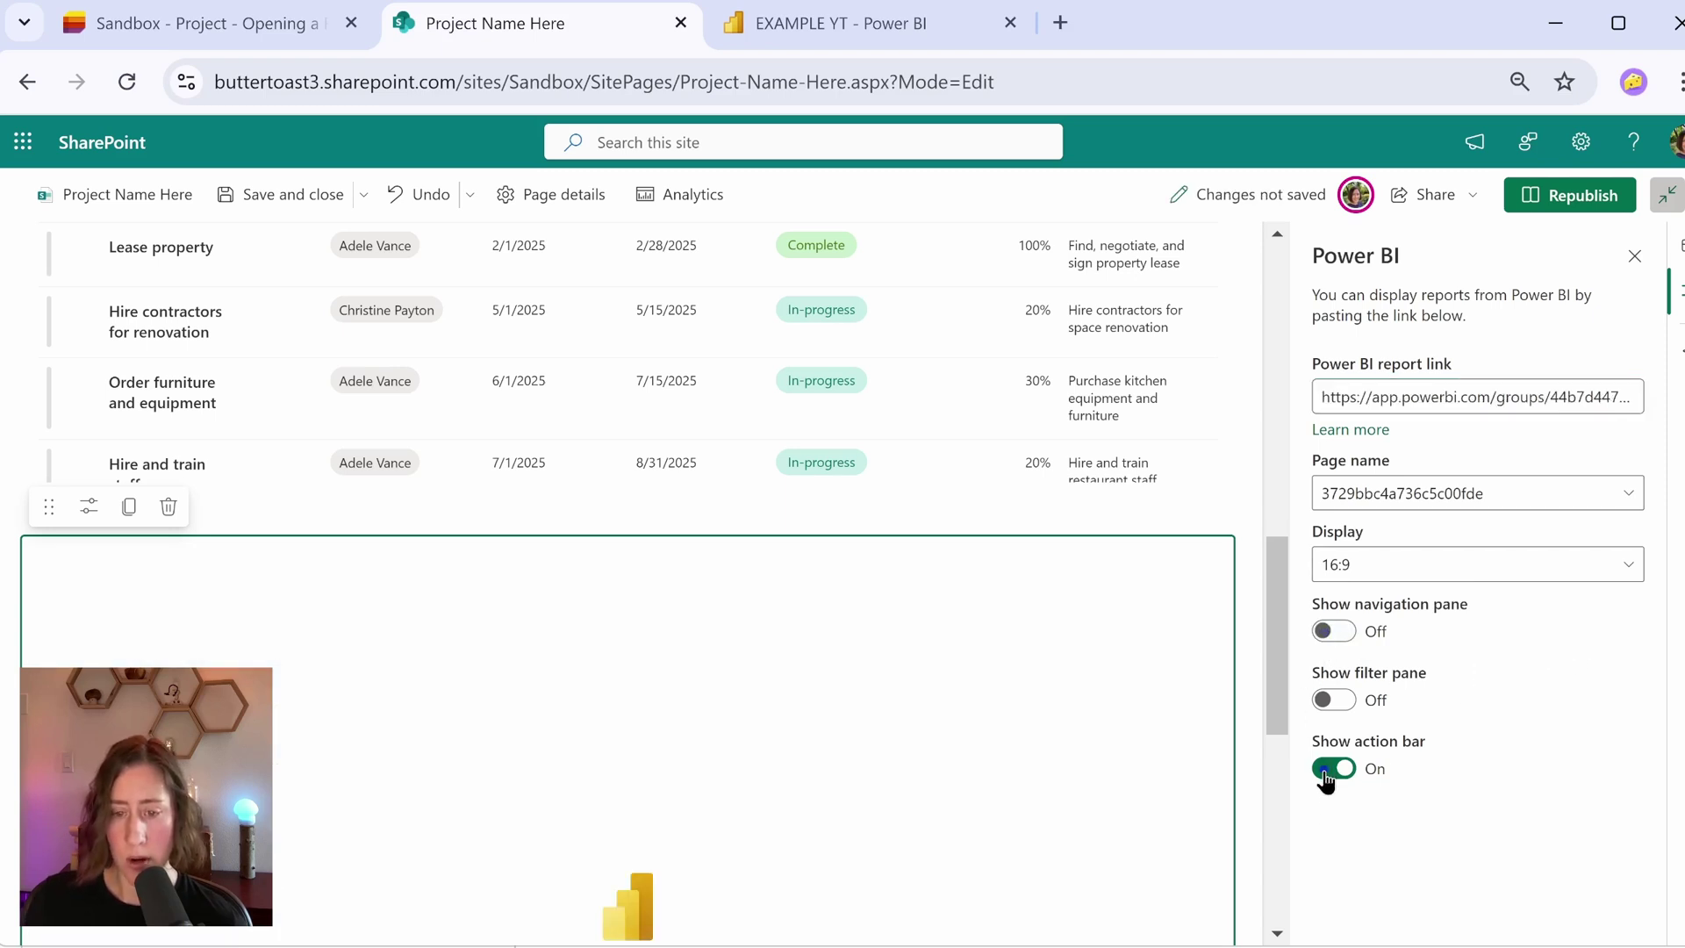
{"action": "left_click", "coordinate": [1333, 769]}
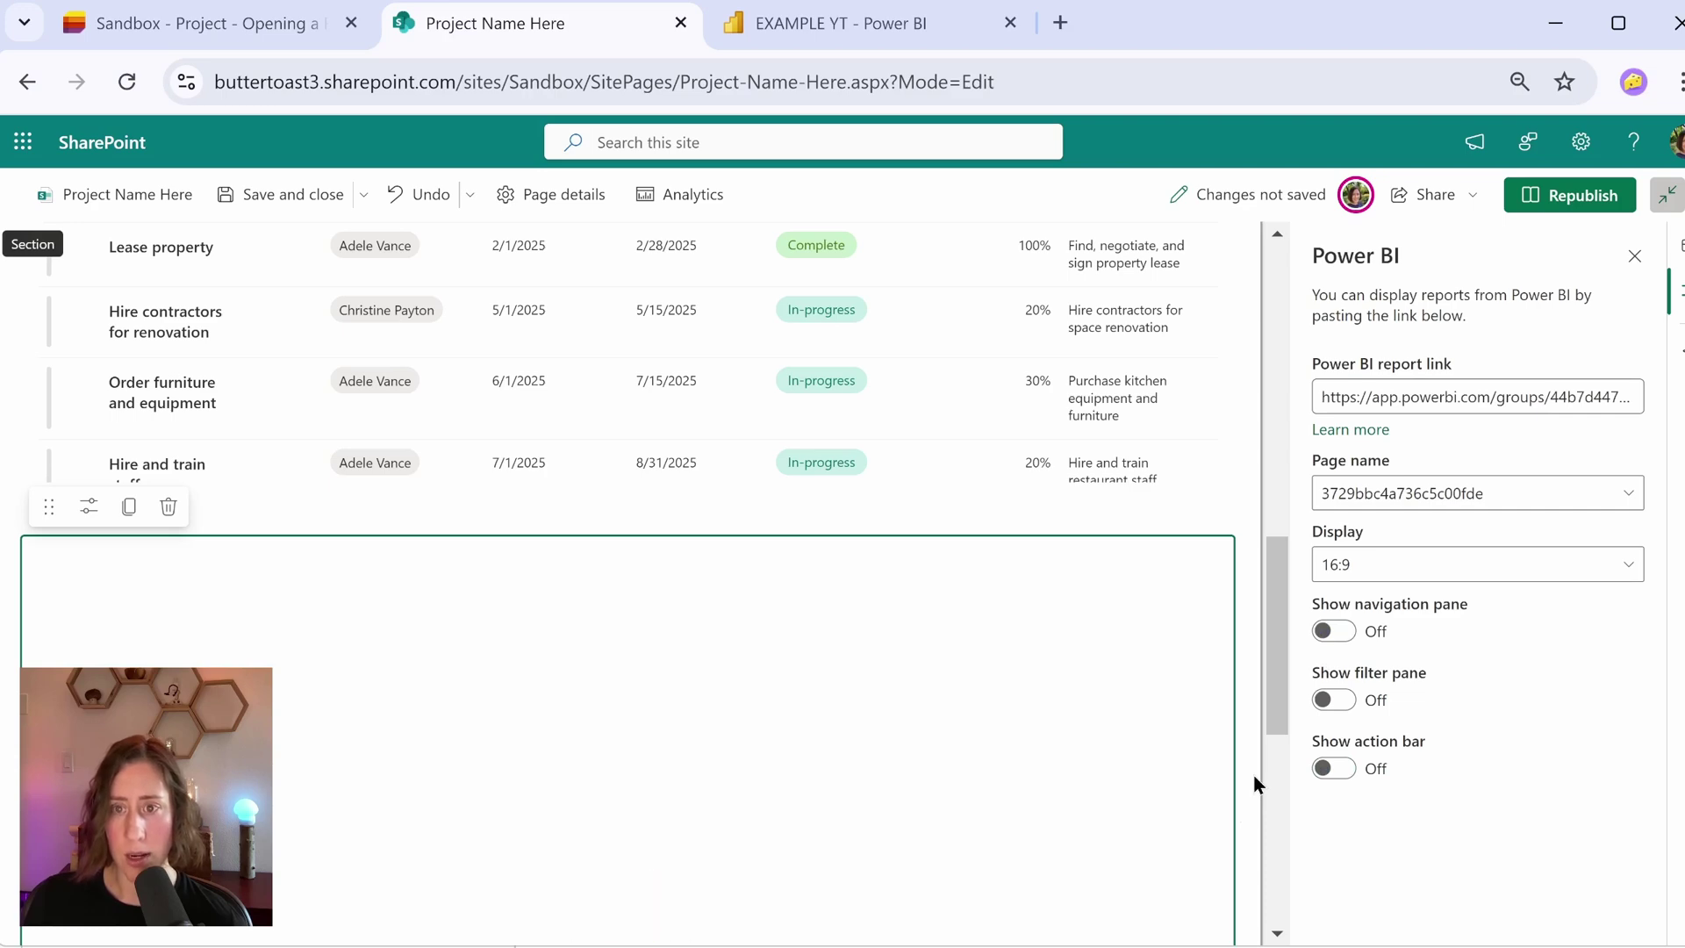
- Republish the page and review the live task list and embedded dashboard
{"action": "left_click", "coordinate": [1584, 197]}
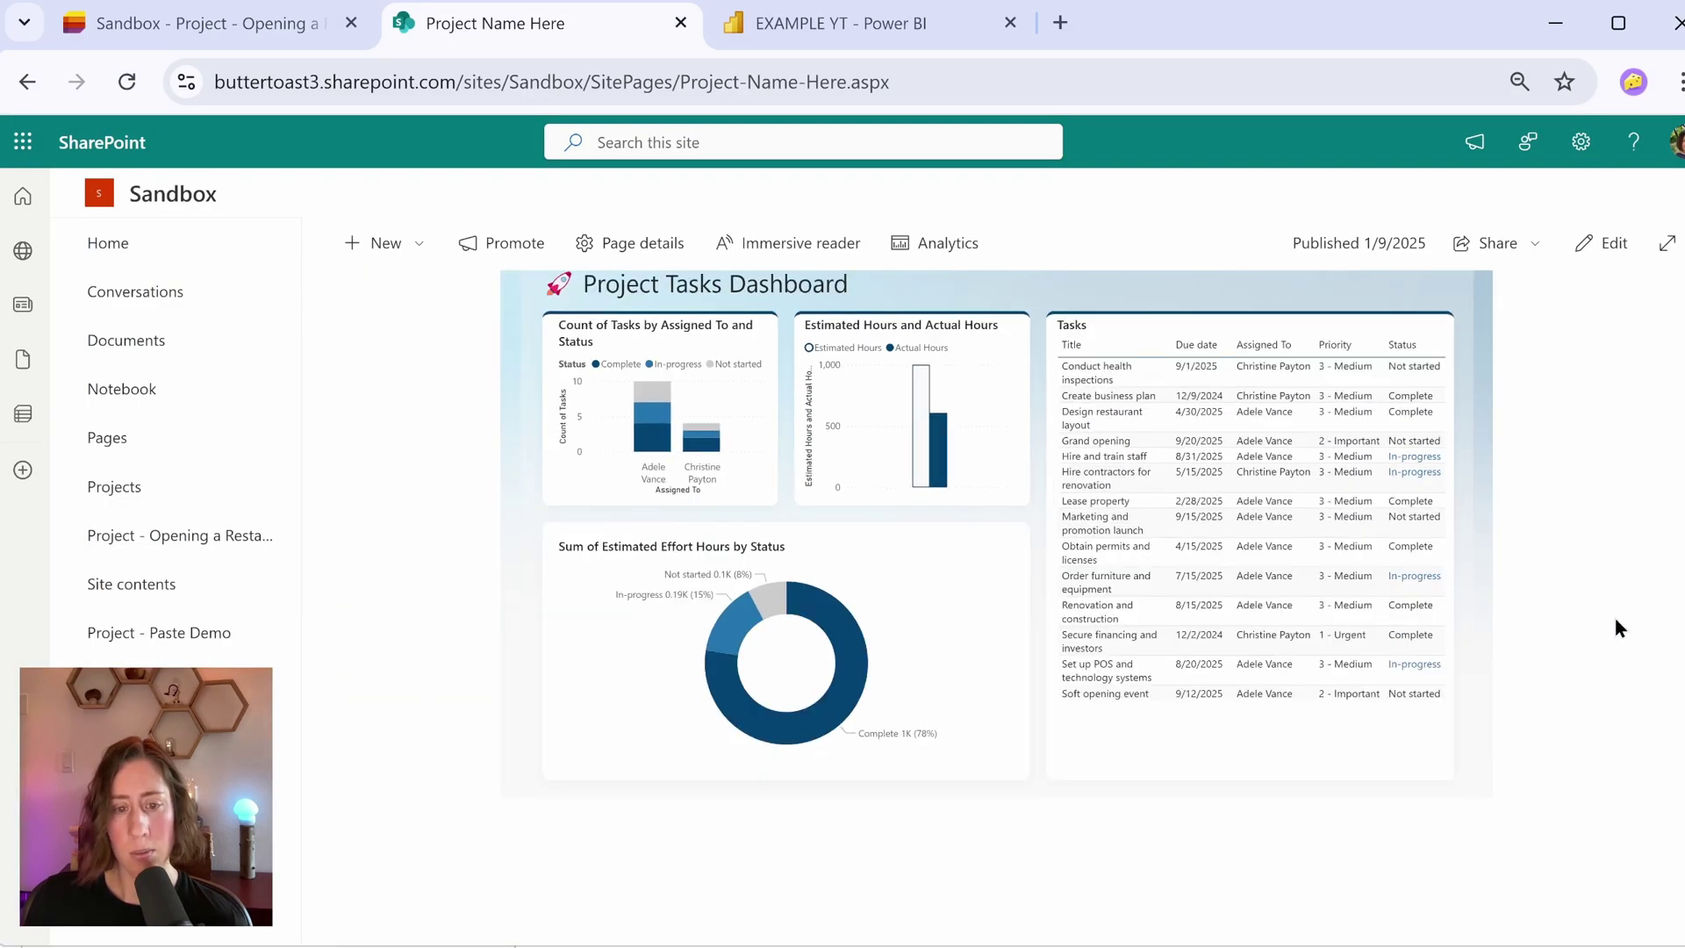
{"action": "scroll", "coordinate": [1619, 626], "scroll_direction": "up", "scroll_amount": 9}
{"action": "scroll", "coordinate": [1619, 626], "scroll_direction": "down", "scroll_amount": 5}
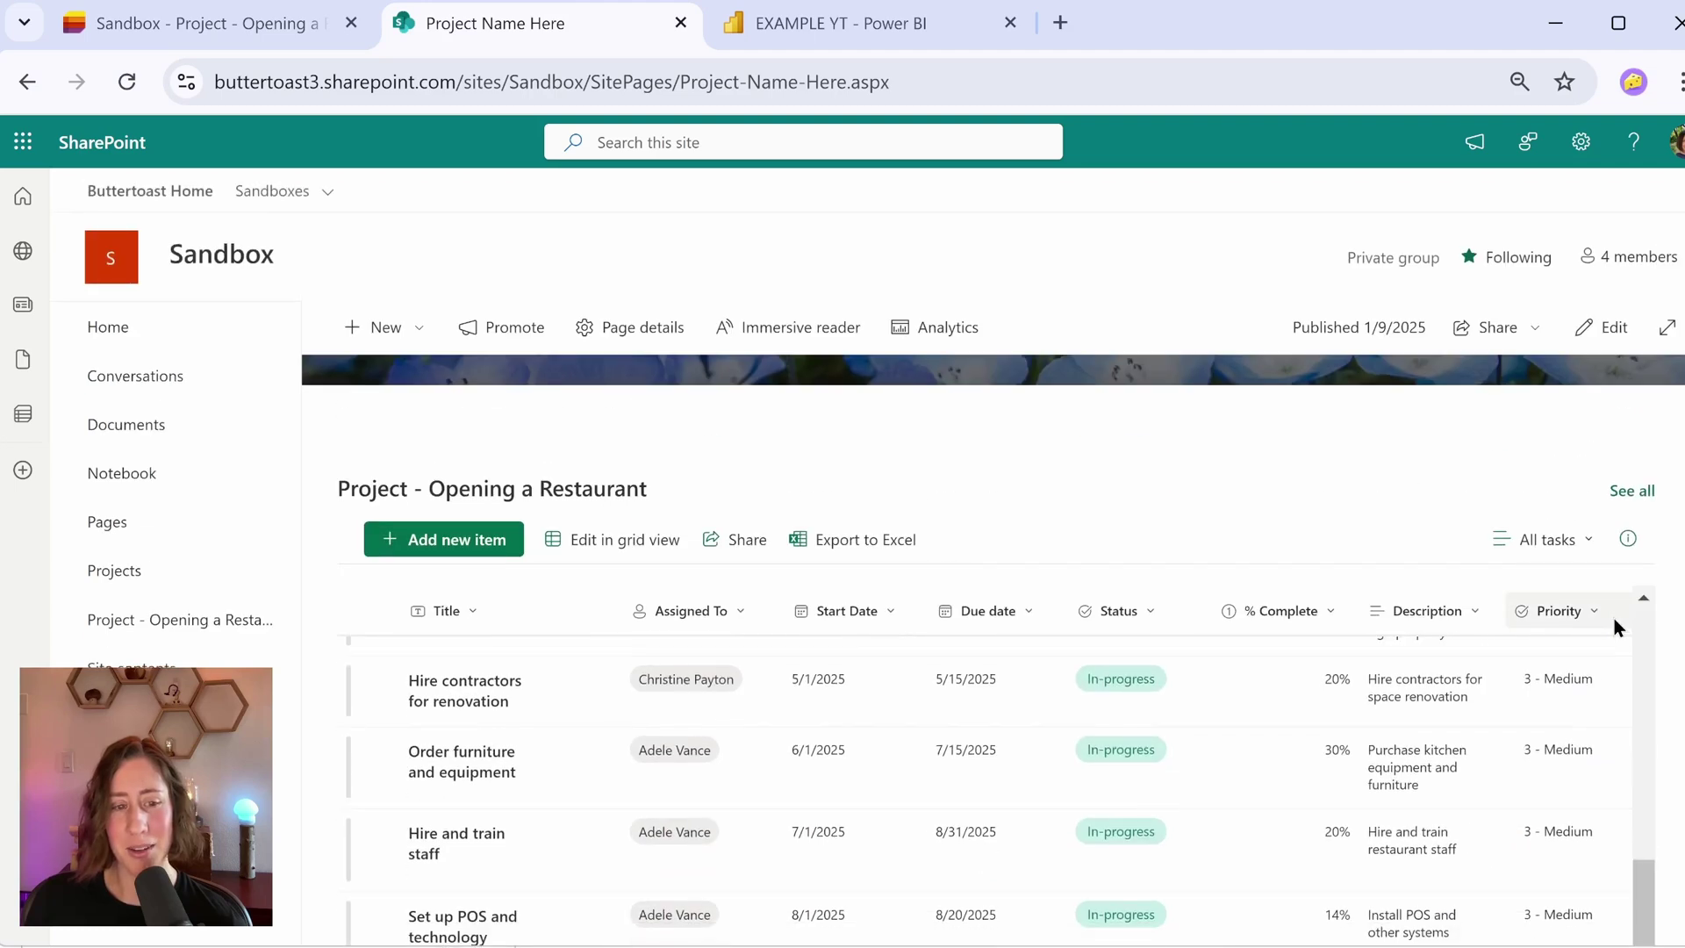
{"action": "scroll", "coordinate": [1672, 678], "scroll_direction": "down", "scroll_amount": 8}
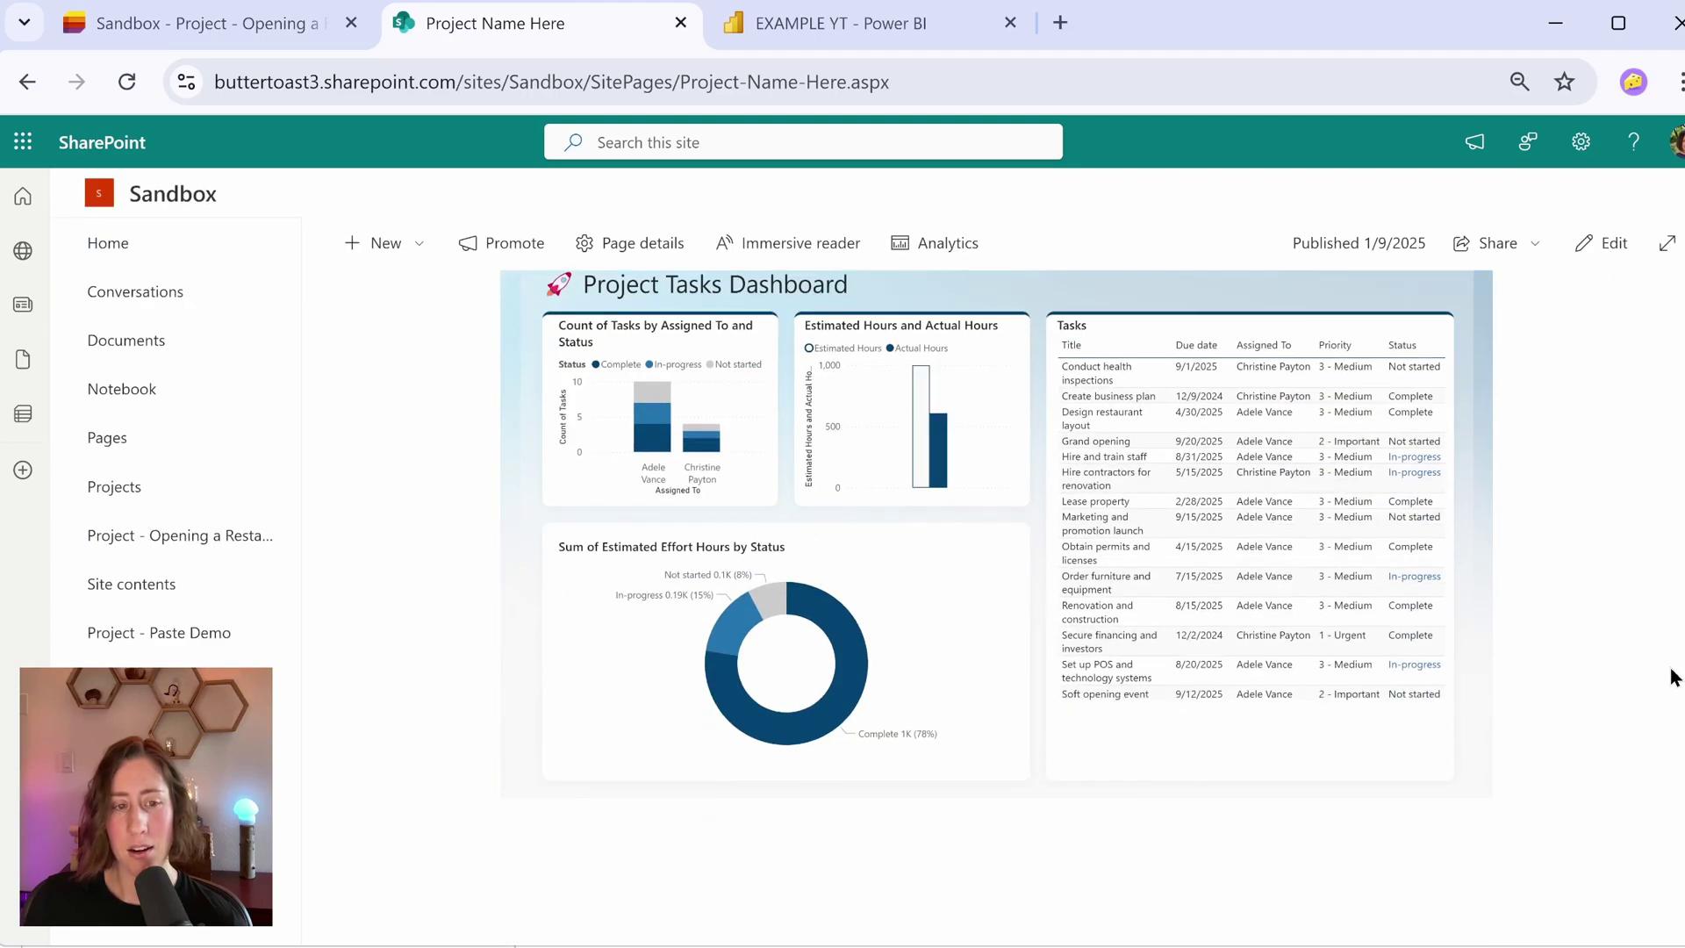